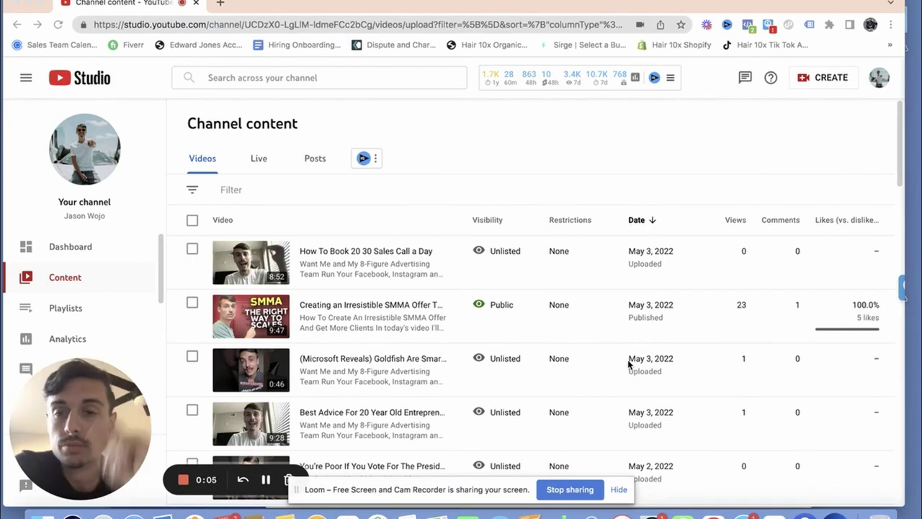
View the details of the $0 to $1,000,000 Challenge Week 5 video and return to the channel content list.
{"action": "scroll", "coordinate": [440, 452], "scroll_direction": "down", "scroll_amount": 5}
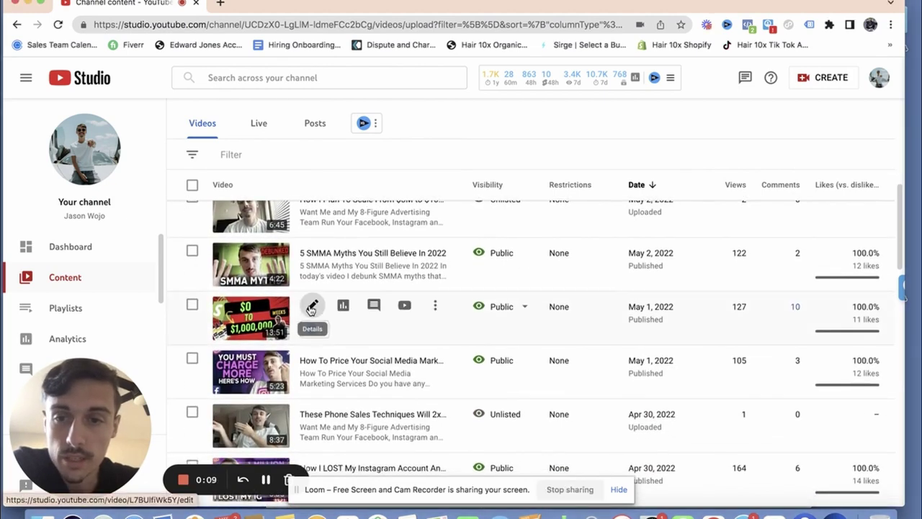
{"action": "left_click", "coordinate": [313, 307]}
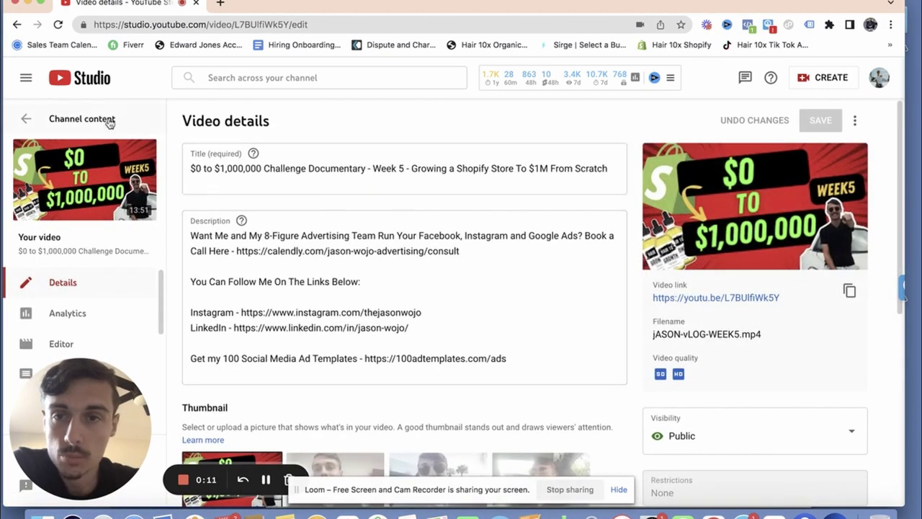
{"action": "left_click", "coordinate": [86, 115]}
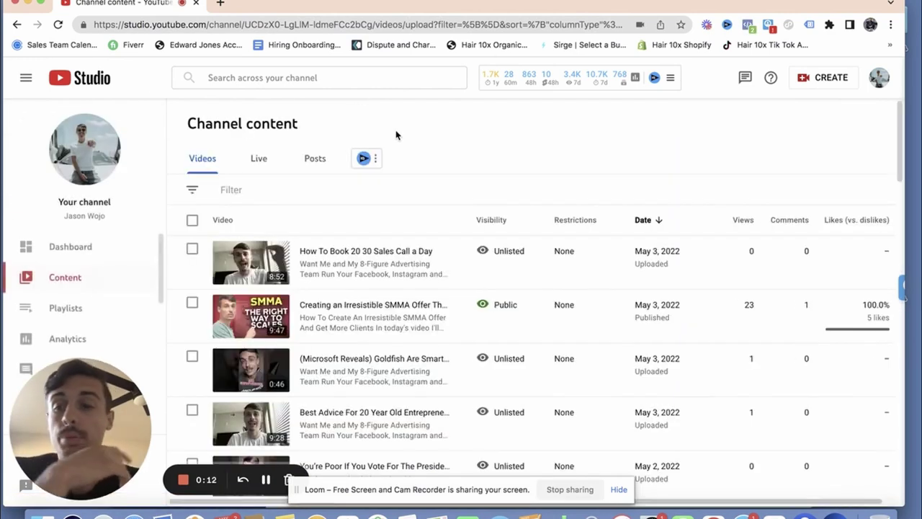
Open the Hair 10x Growth Oil Shopify admin in a new browser tab and place it before the YouTube Studio tab.
{"action": "left_click", "coordinate": [220, 4]}
{"action": "left_click", "coordinate": [684, 45]}
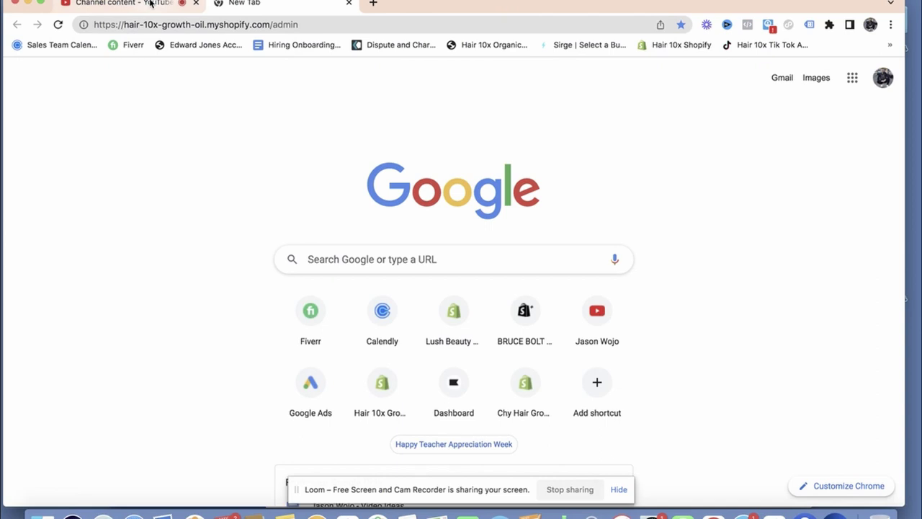
{"action": "left_click_drag", "start_coordinate": [266, 3], "coordinate": [174, 10]}
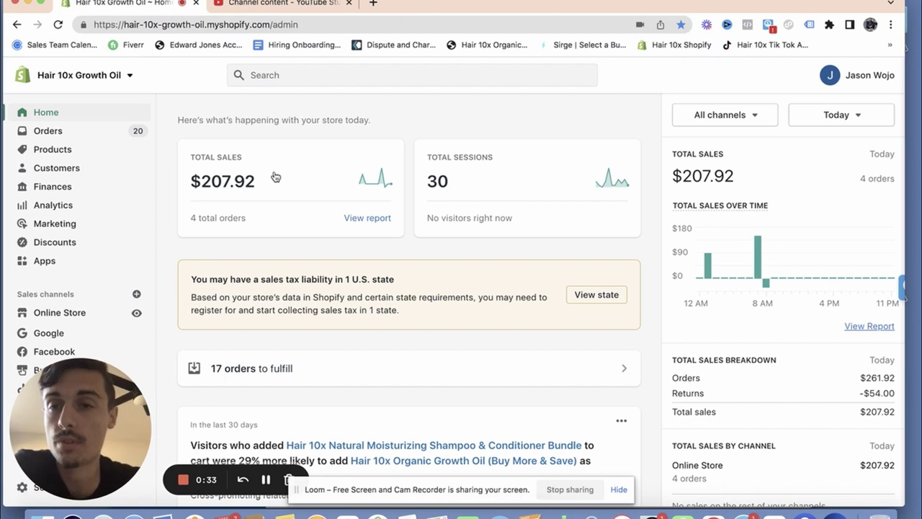
{"action": "left_click_drag", "start_coordinate": [381, 128], "coordinate": [164, 129]}
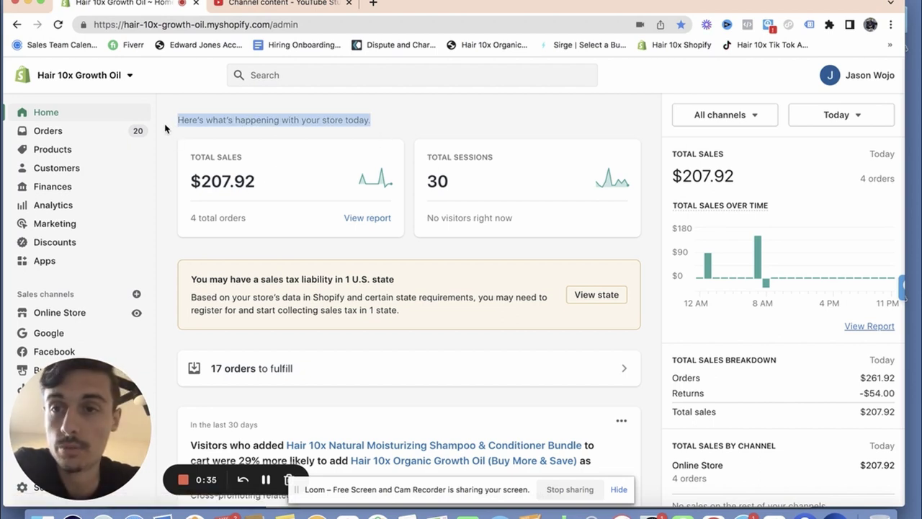
{"action": "left_click", "coordinate": [165, 127]}
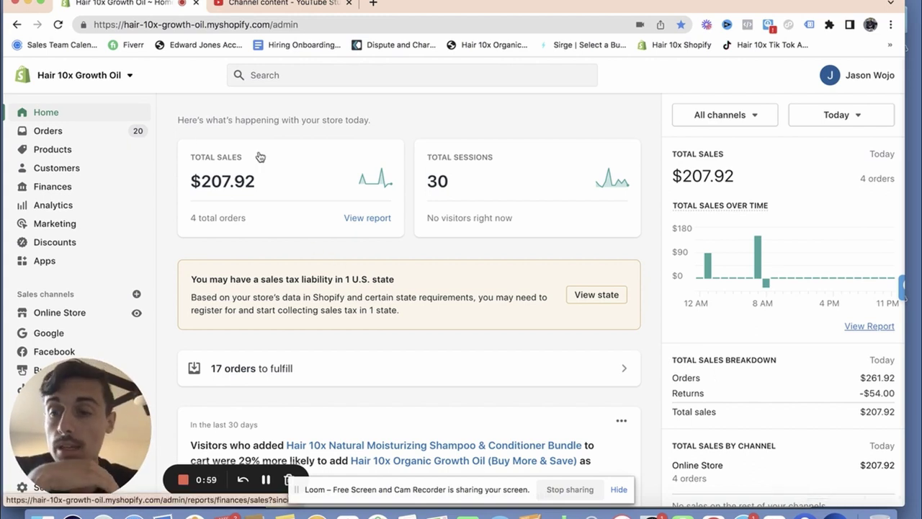
{"action": "left_click", "coordinate": [293, 5]}
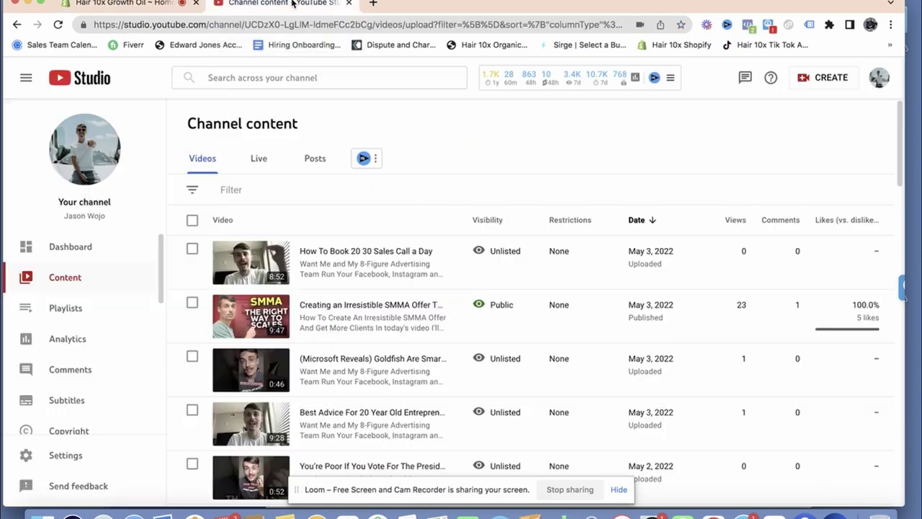
{"action": "left_click", "coordinate": [372, 6]}
{"action": "left_click", "coordinate": [126, 4]}
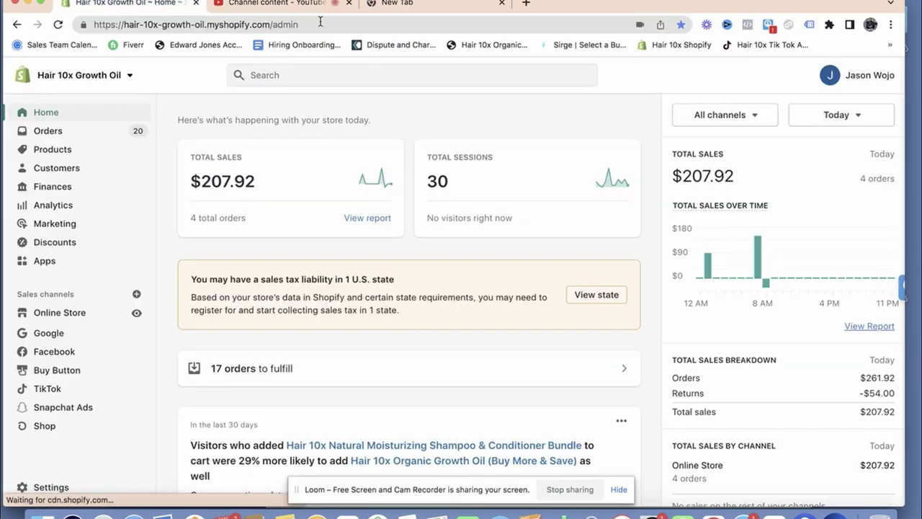
{"action": "left_click", "coordinate": [503, 5]}
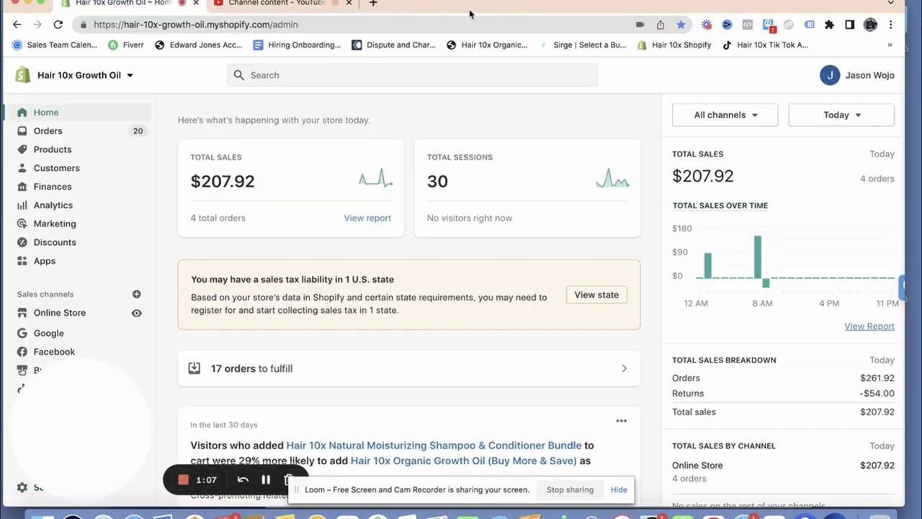
View the live online store of Hair 10x Growth Oil and close it to return to the Shopify admin.
{"action": "left_click", "coordinate": [137, 314]}
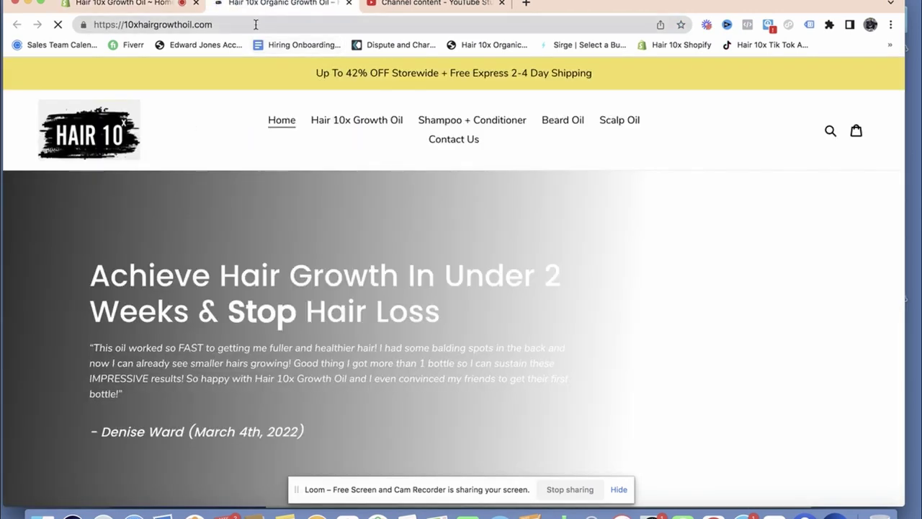
{"action": "left_click", "coordinate": [256, 24]}
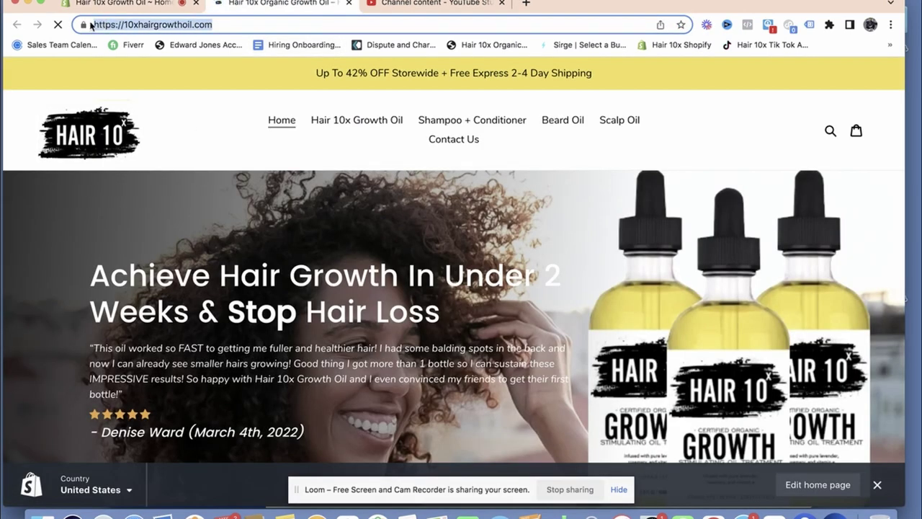
{"action": "left_click", "coordinate": [200, 101]}
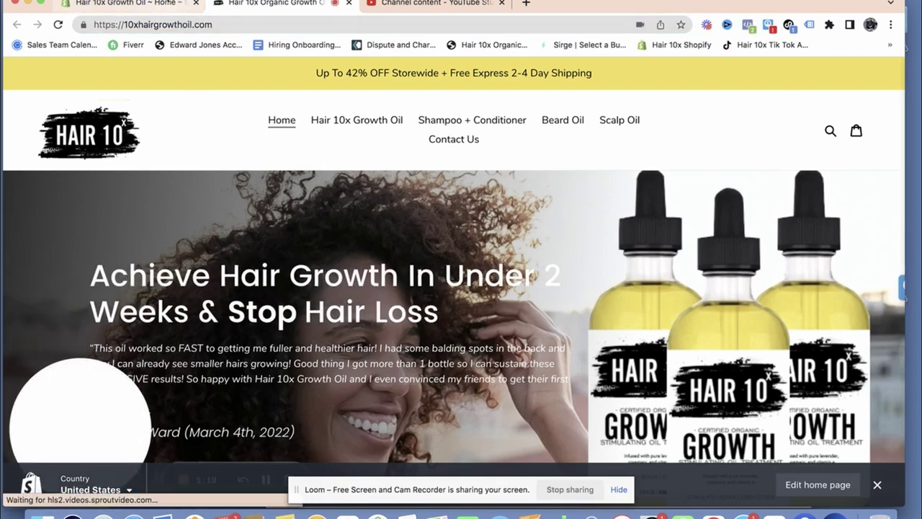
{"action": "left_click", "coordinate": [164, 4]}
{"action": "left_click", "coordinate": [349, 3]}
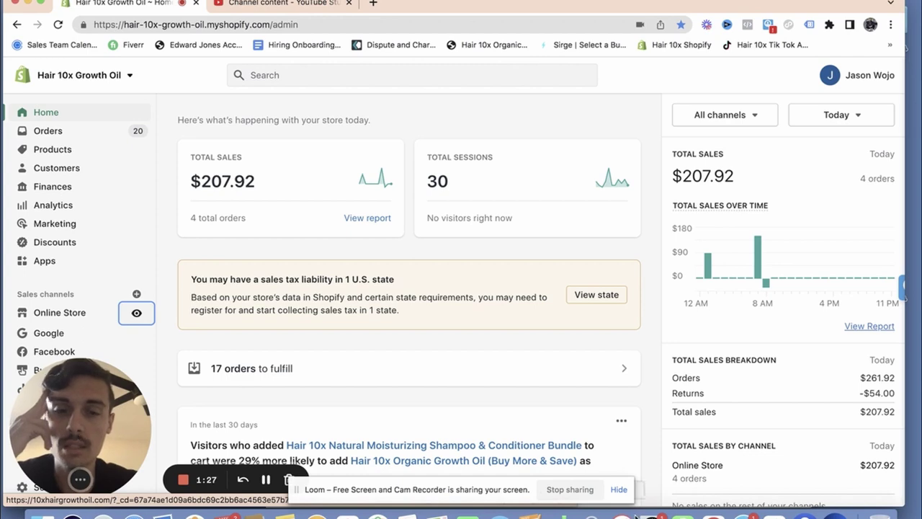
Switch to the Multilogin browser with Ads Manager, reorder its tabs and open the Business settings of 10x Growth.
{"action": "left_click", "coordinate": [834, 513]}
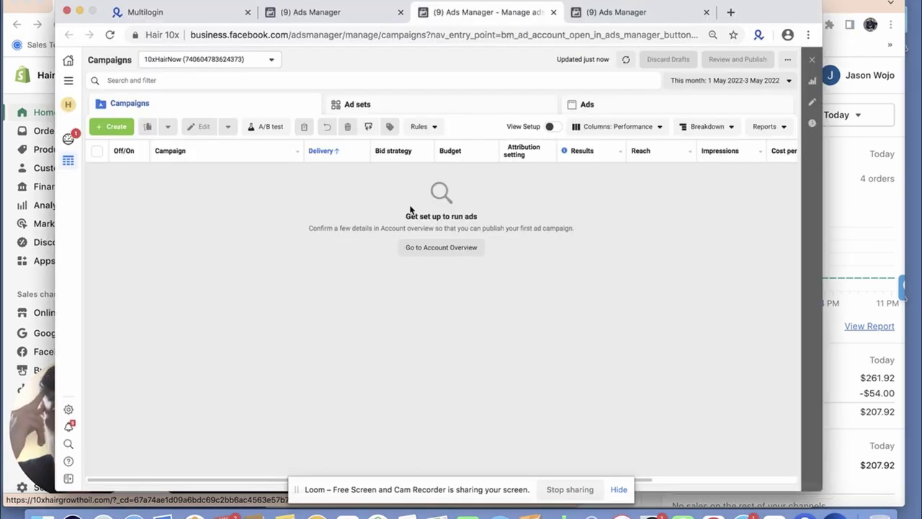
{"action": "left_click", "coordinate": [346, 13]}
{"action": "left_click_drag", "start_coordinate": [617, 12], "coordinate": [324, 12]}
{"action": "mouse_move", "coordinate": [69, 157]}
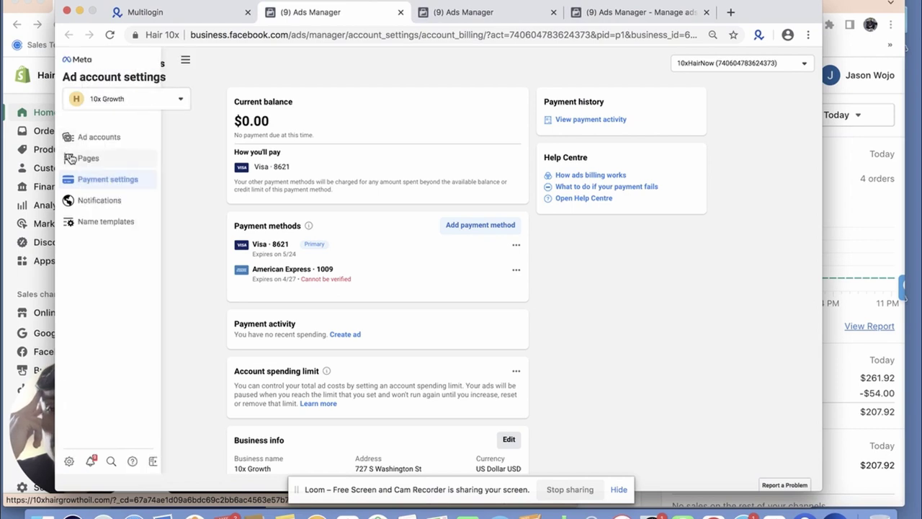
{"action": "left_click", "coordinate": [185, 60]}
{"action": "left_click", "coordinate": [237, 109]}
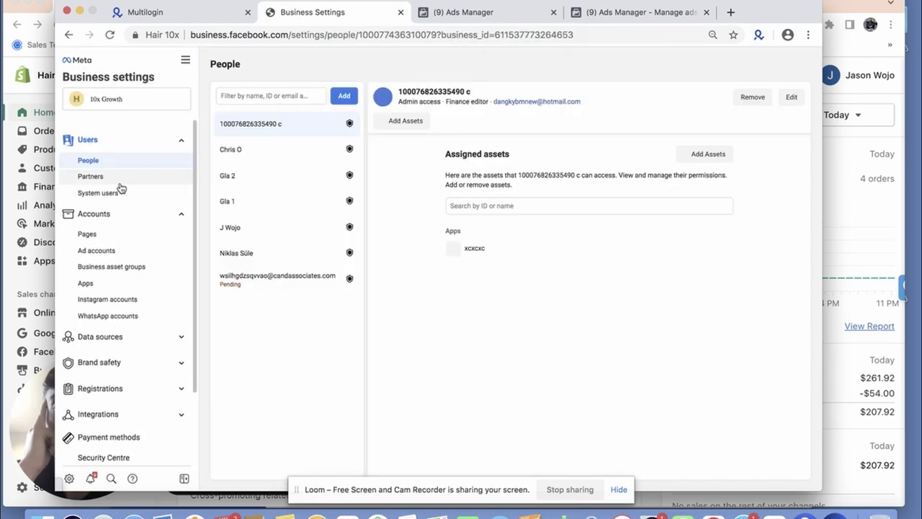
Check the business's Pages and which assets can be connected to the 10xHairNow ad account, adding none.
{"action": "left_click", "coordinate": [124, 243]}
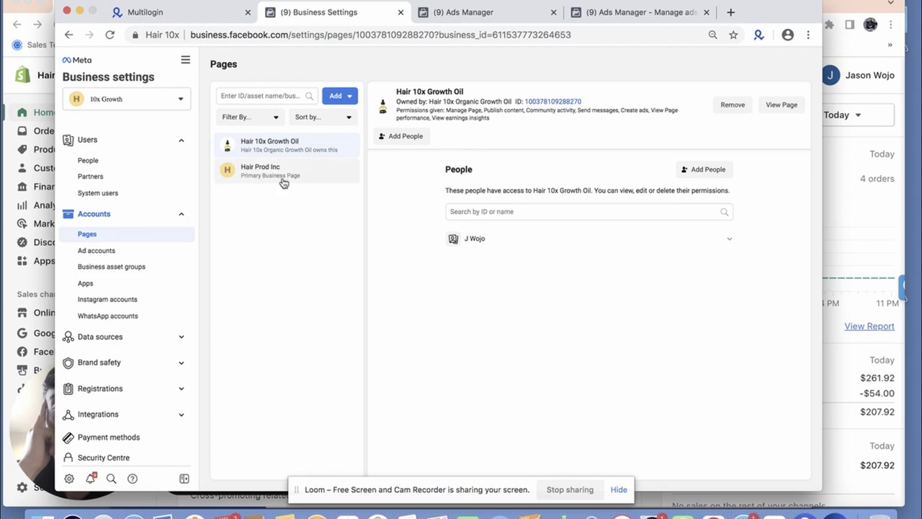
{"action": "left_click", "coordinate": [122, 251]}
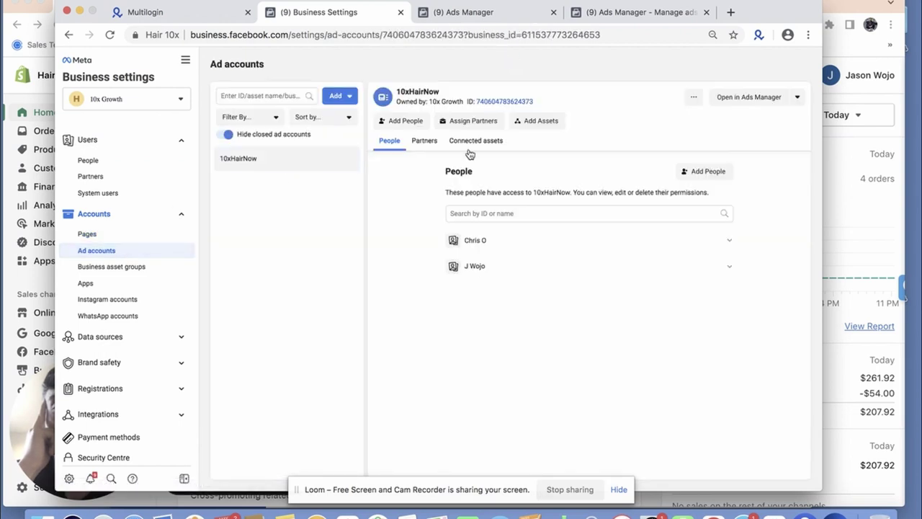
{"action": "left_click", "coordinate": [486, 144]}
{"action": "left_click", "coordinate": [704, 170]}
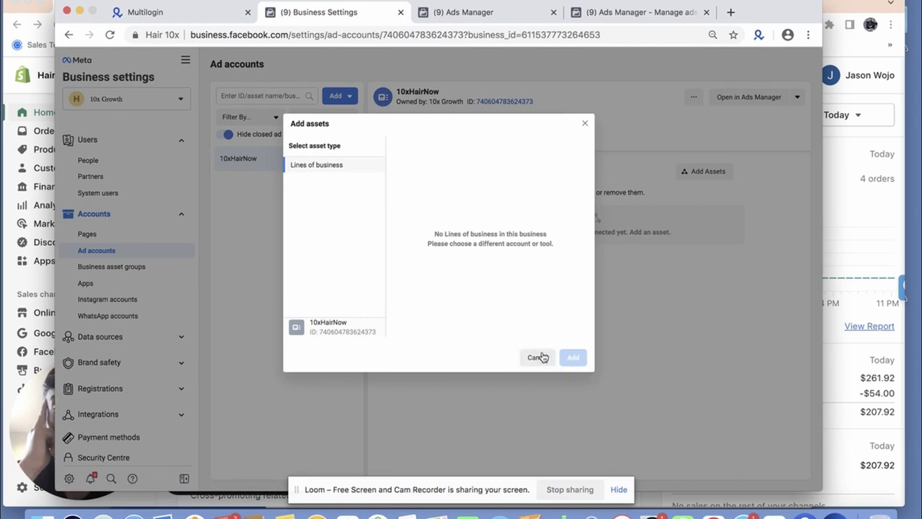
{"action": "left_click", "coordinate": [538, 357]}
Assign the person who manages the Hair 10x Growth Oil page to the Hair 10x - Second pixel with Manage pixel full control.
{"action": "left_click", "coordinate": [124, 337]}
{"action": "left_click", "coordinate": [120, 373]}
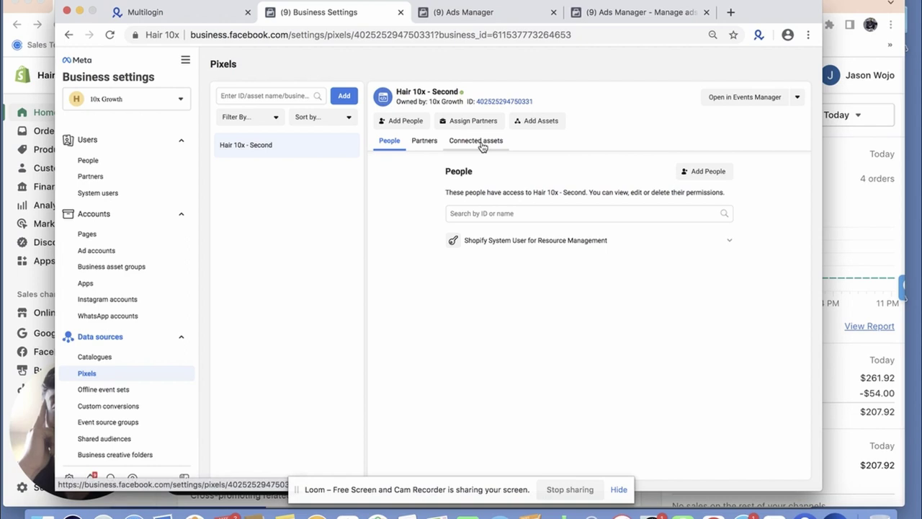
{"action": "left_click", "coordinate": [482, 147]}
{"action": "left_click", "coordinate": [389, 146]}
{"action": "left_click", "coordinate": [706, 171]}
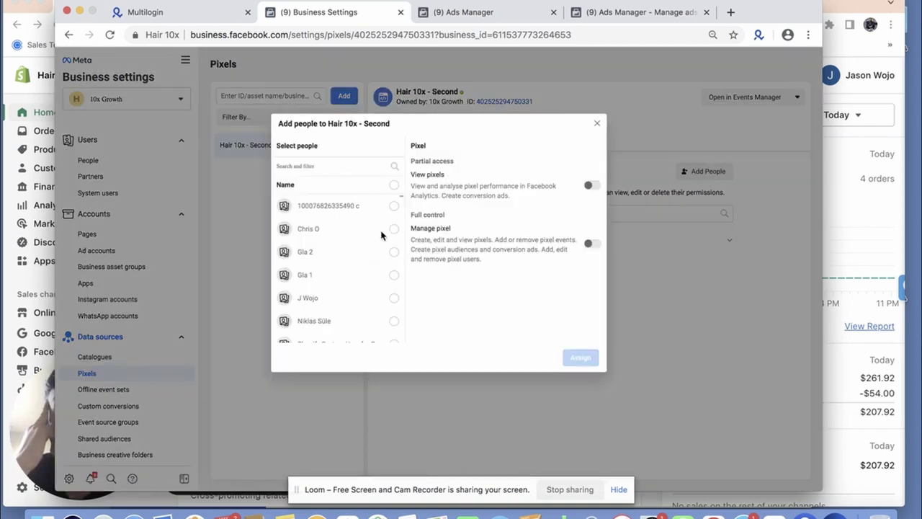
{"action": "left_click", "coordinate": [393, 298]}
{"action": "left_click", "coordinate": [593, 244]}
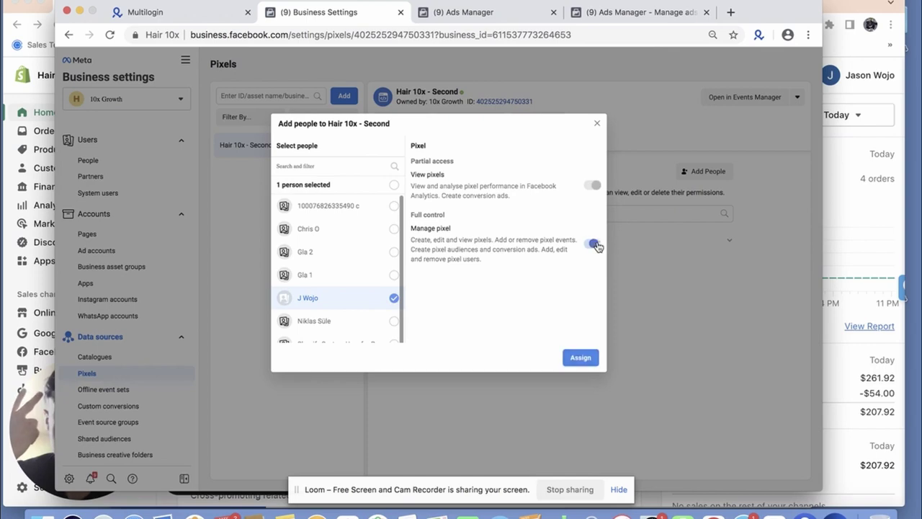
{"action": "left_click", "coordinate": [581, 357]}
{"action": "left_click", "coordinate": [512, 232]}
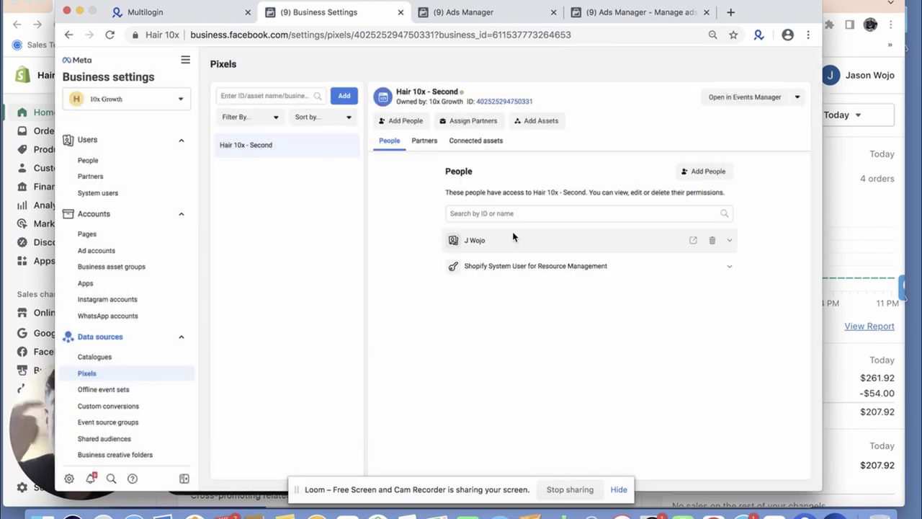
Connect the 10xHairNow ad account to the Hair 10x - Second pixel as an asset.
{"action": "left_click", "coordinate": [491, 141]}
{"action": "left_click", "coordinate": [691, 172]}
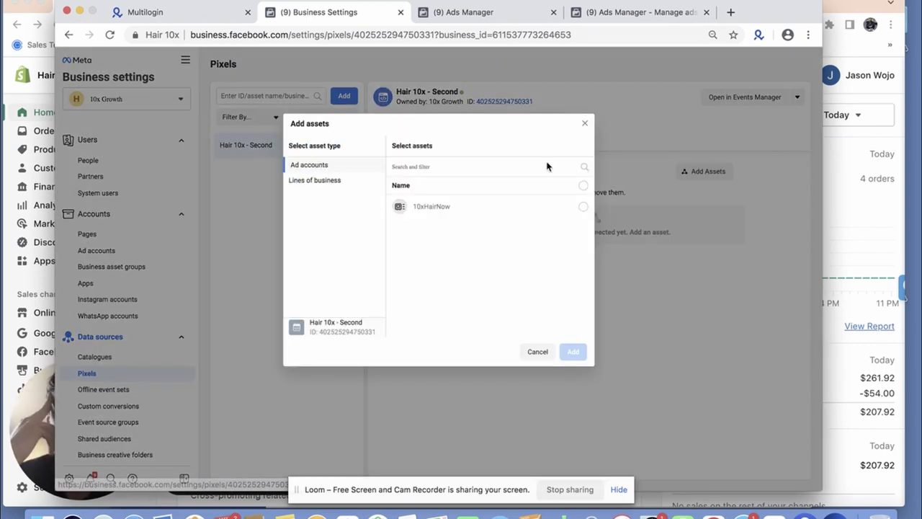
{"action": "left_click", "coordinate": [448, 206]}
{"action": "left_click", "coordinate": [575, 352]}
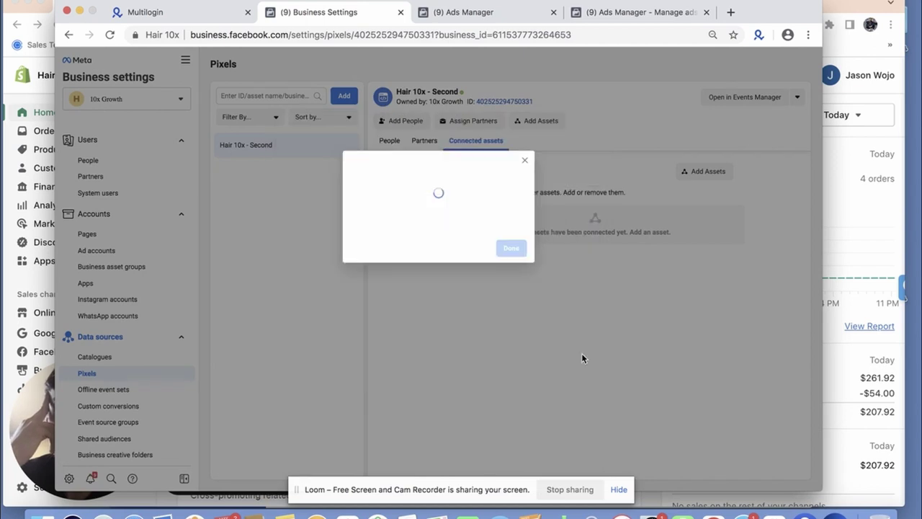
{"action": "left_click", "coordinate": [520, 240]}
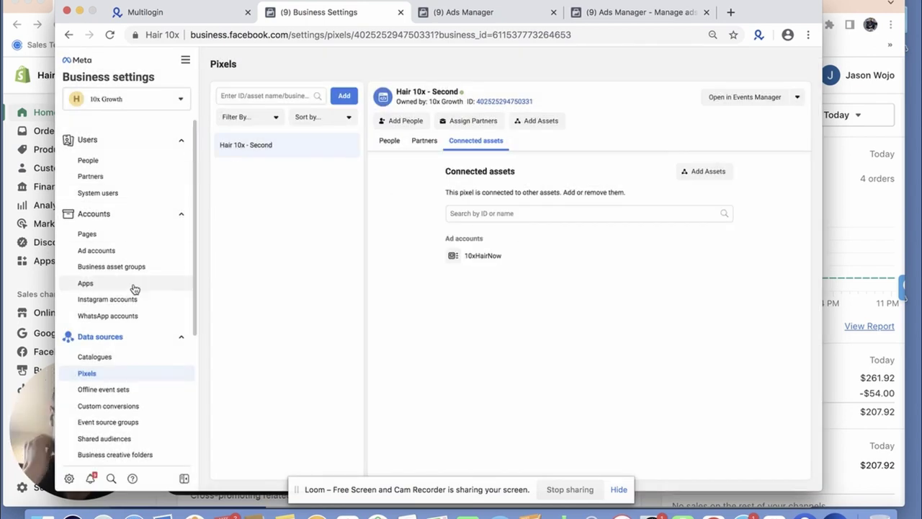
Open the 10xHairNow campaigns in Ads Manager, refresh the data and set the date range to Maximum.
{"action": "left_click", "coordinate": [132, 236]}
{"action": "left_click", "coordinate": [129, 252]}
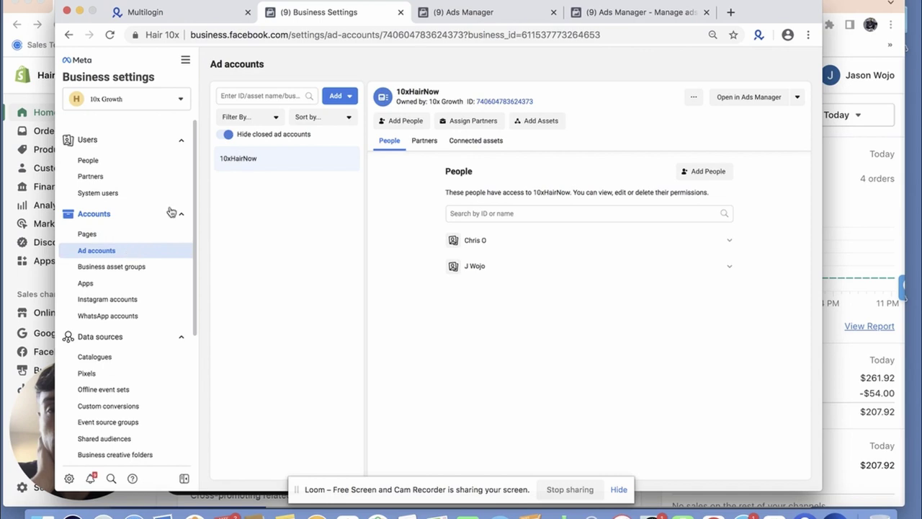
{"action": "left_click", "coordinate": [465, 13]}
{"action": "left_click", "coordinate": [655, 15]}
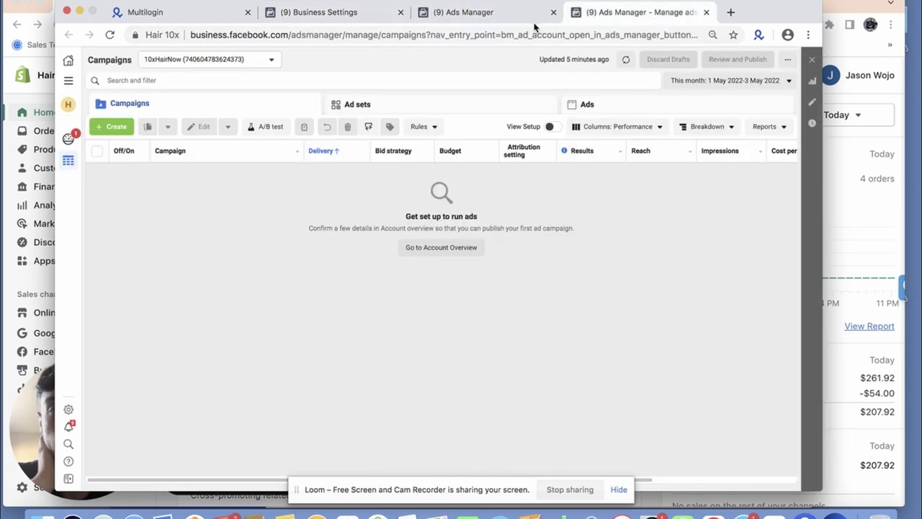
{"action": "left_click", "coordinate": [117, 127]}
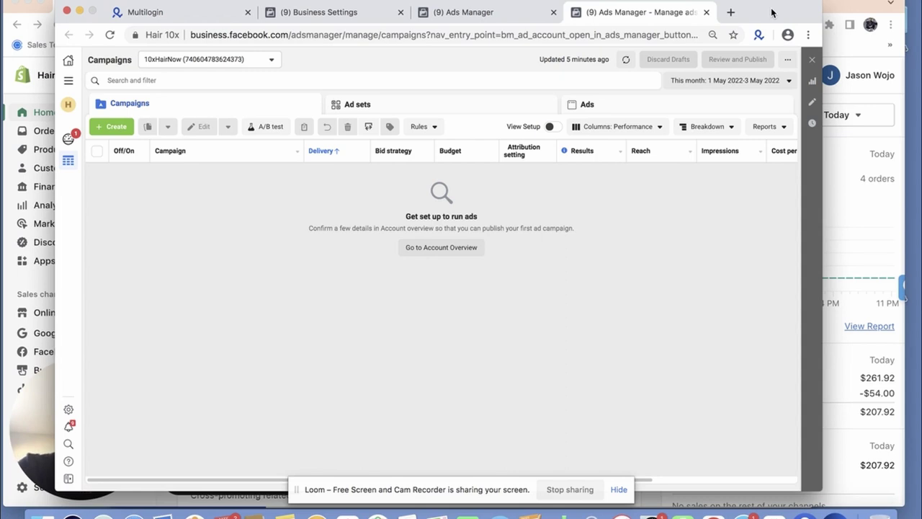
{"action": "left_click", "coordinate": [626, 59]}
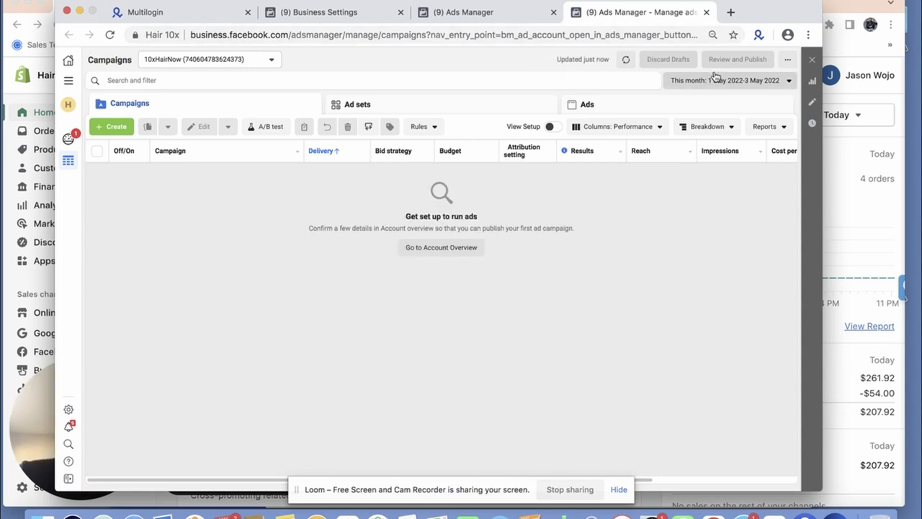
{"action": "left_click", "coordinate": [715, 76]}
{"action": "left_click", "coordinate": [760, 122]}
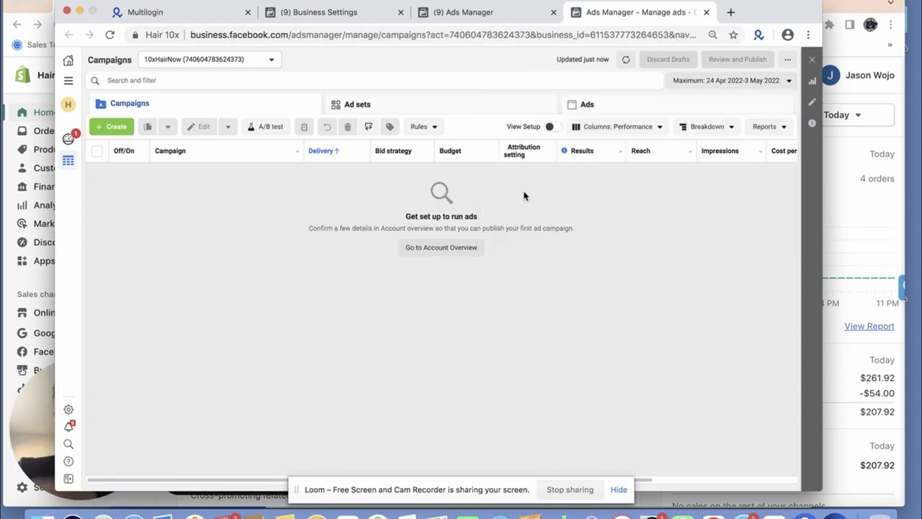
Start a new campaign, go to the account overview to supply the needed account info and dismiss the introduction.
{"action": "left_click", "coordinate": [111, 128]}
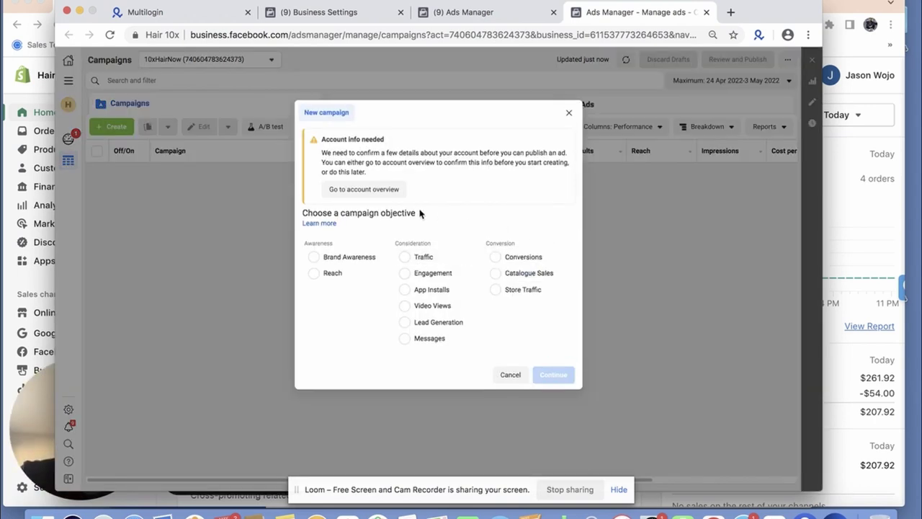
{"action": "left_click", "coordinate": [364, 190]}
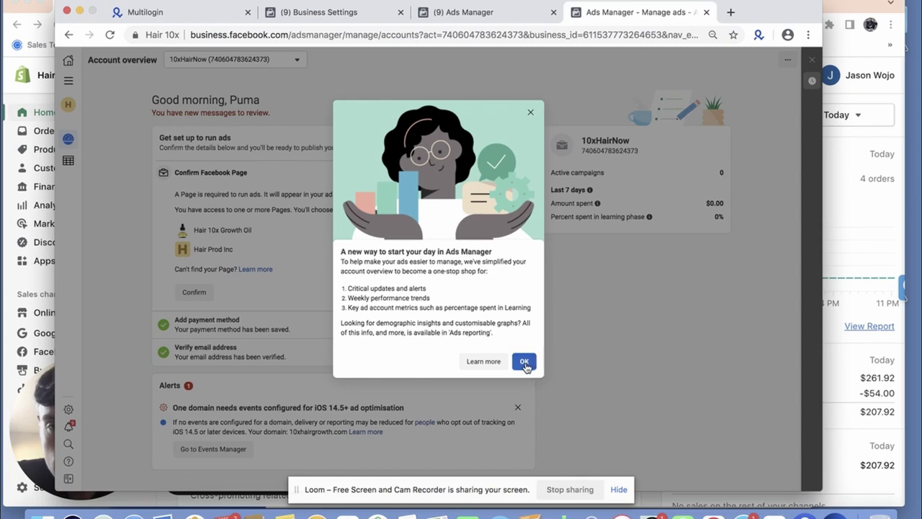
{"action": "left_click", "coordinate": [523, 361]}
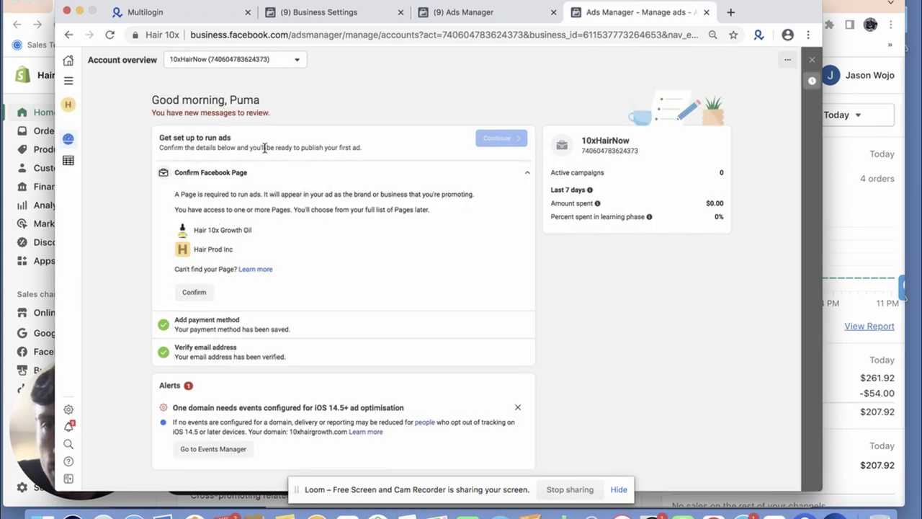
Confirm the Facebook Page for running ads and open Events Manager from the alert about the domain's iOS 14.5+ events.
{"action": "left_click", "coordinate": [195, 293]}
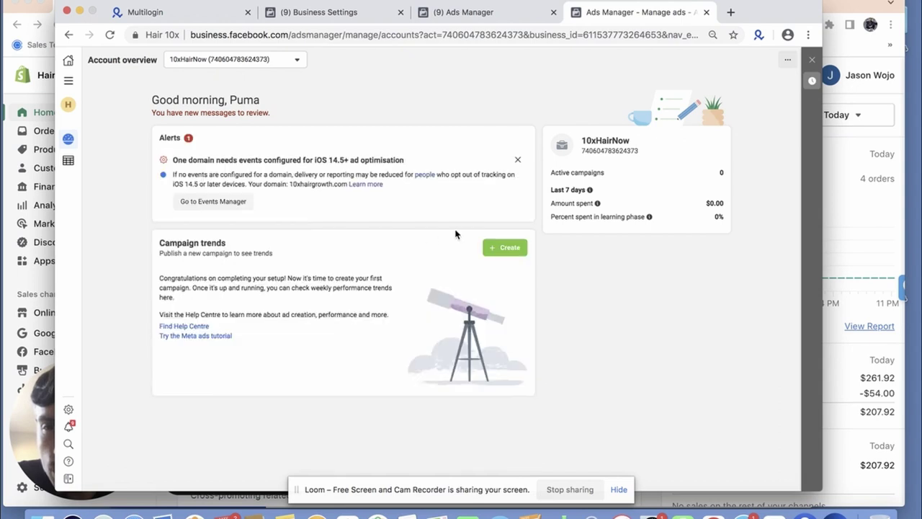
{"action": "left_click_drag", "start_coordinate": [173, 160], "coordinate": [398, 159]}
{"action": "left_click", "coordinate": [216, 204]}
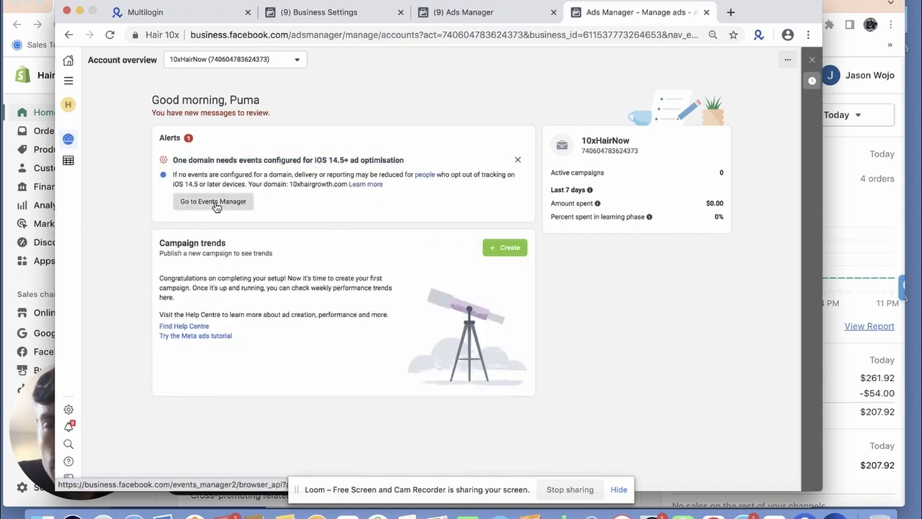
{"action": "left_click", "coordinate": [569, 12]}
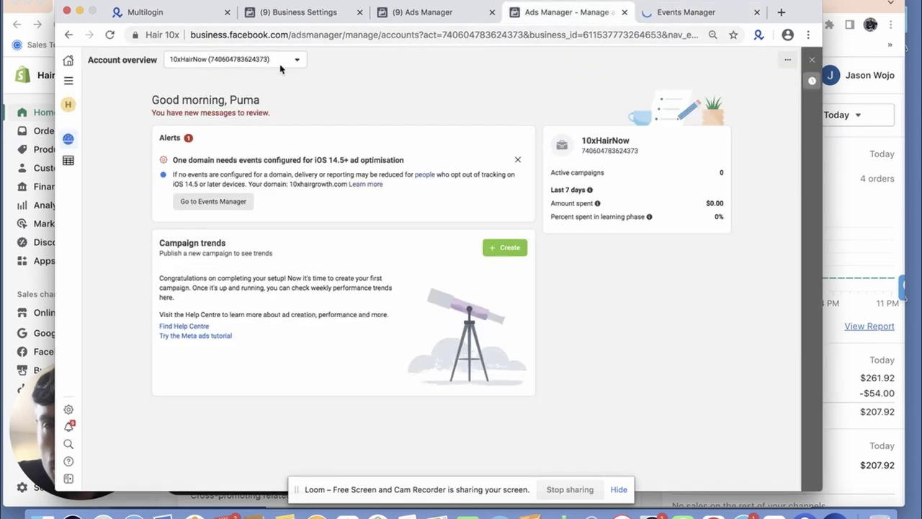
{"action": "left_click", "coordinate": [109, 35]}
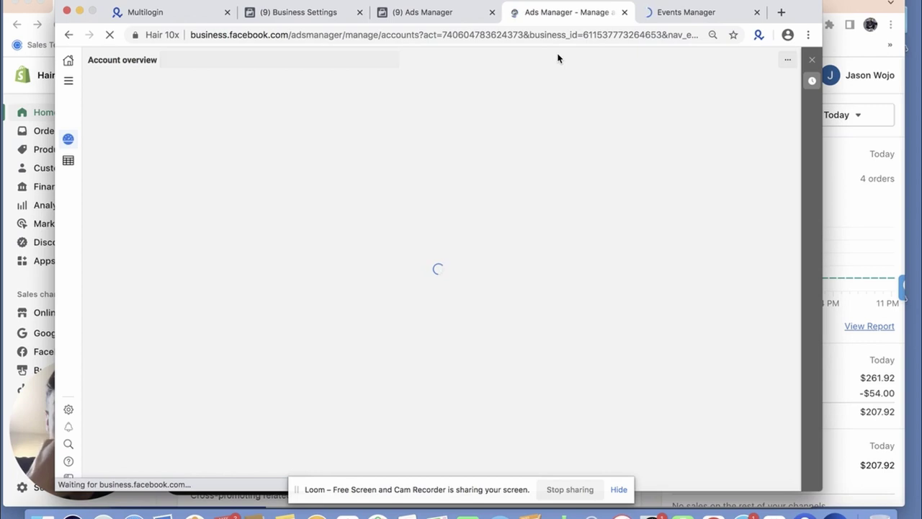
Examine the event configuration and ownership note of the 10xhairgrowth.com domain in Events Manager.
{"action": "left_click", "coordinate": [693, 12]}
{"action": "left_click", "coordinate": [371, 239]}
{"action": "left_click", "coordinate": [369, 245]}
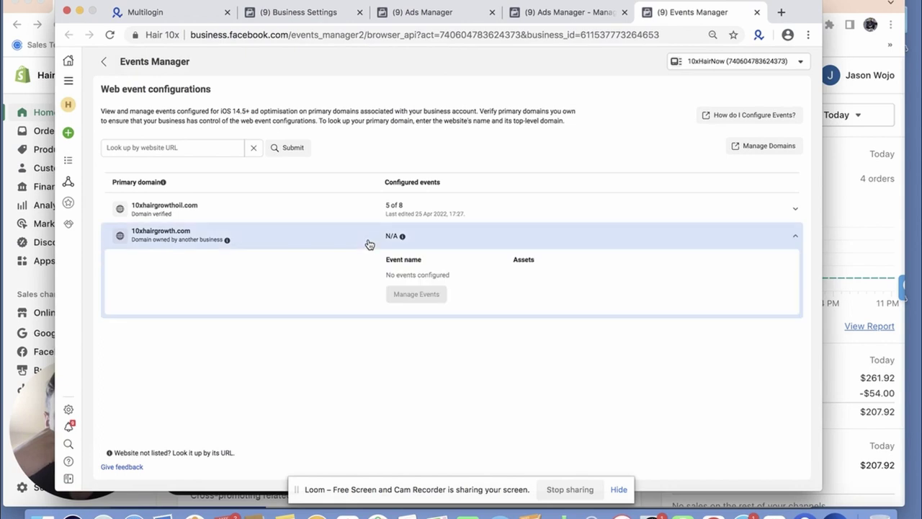
{"action": "left_click", "coordinate": [355, 245]}
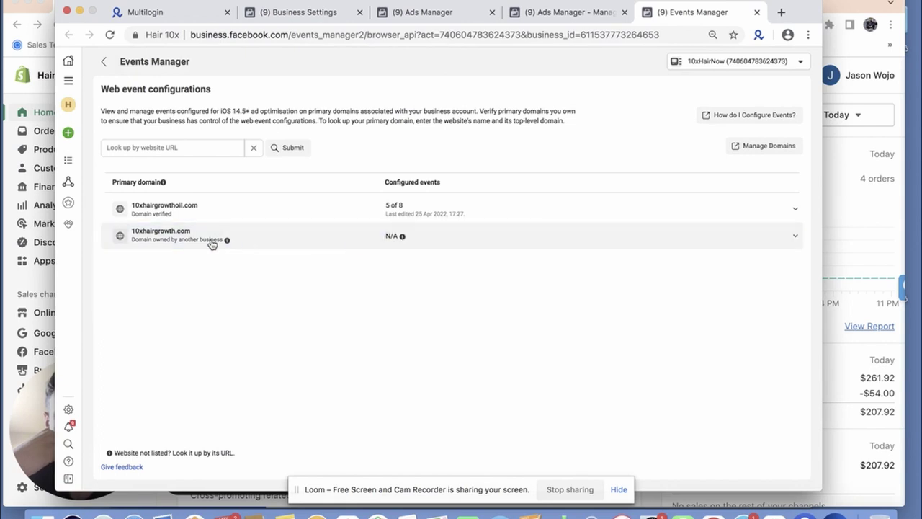
{"action": "mouse_move", "coordinate": [227, 243]}
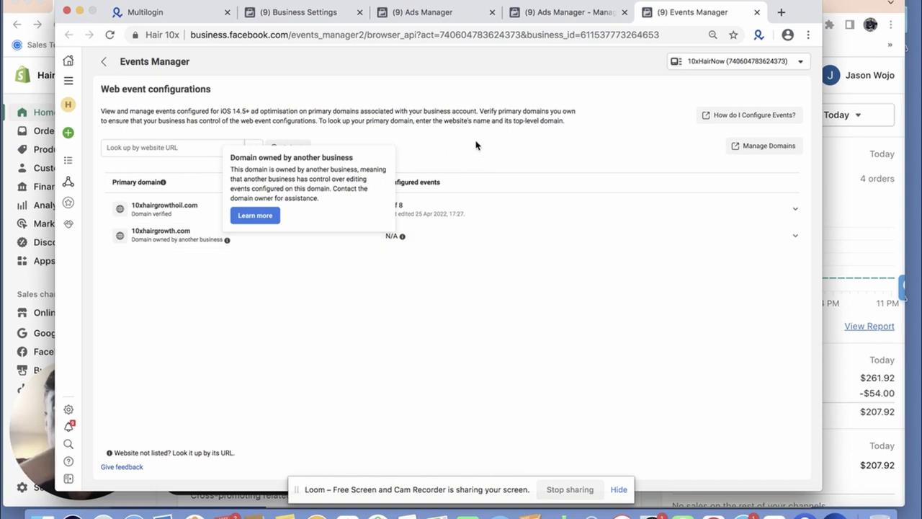
{"action": "left_click", "coordinate": [570, 14]}
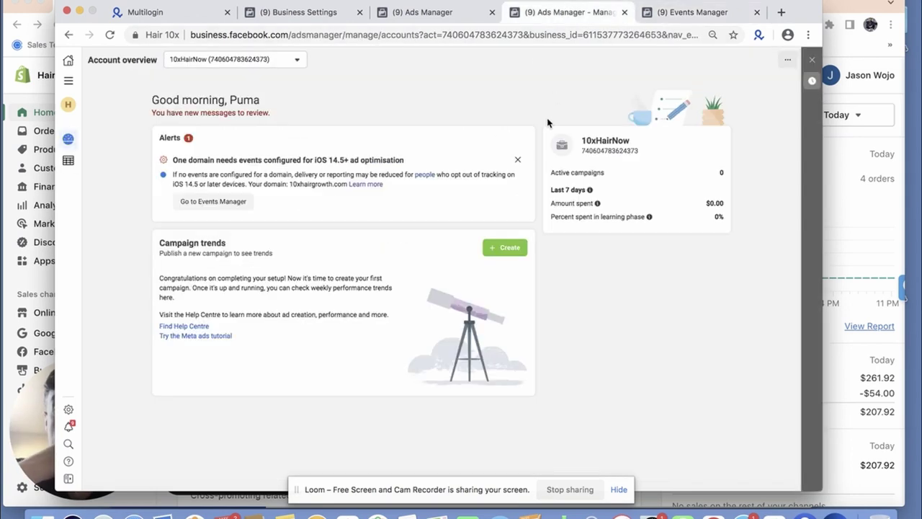
{"action": "left_click", "coordinate": [699, 12]}
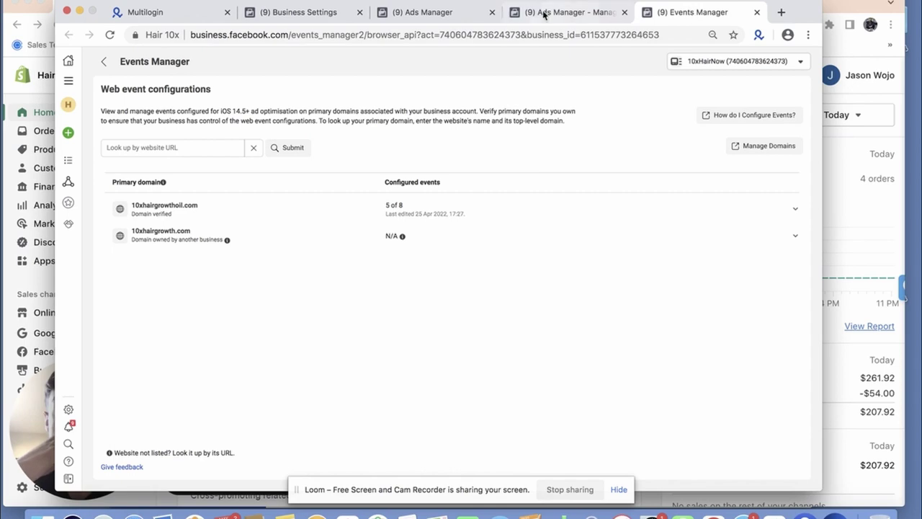
{"action": "left_click", "coordinate": [422, 14]}
{"action": "left_click", "coordinate": [317, 15]}
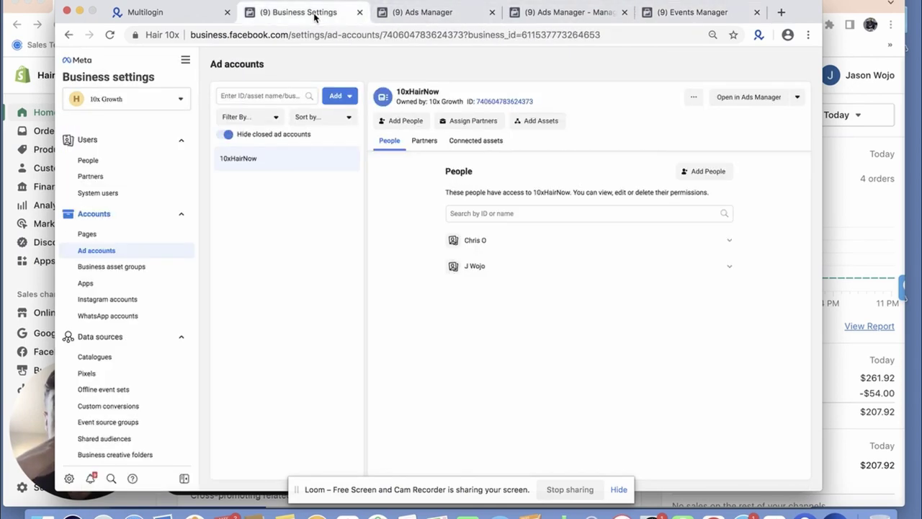
{"action": "left_click", "coordinate": [589, 14]}
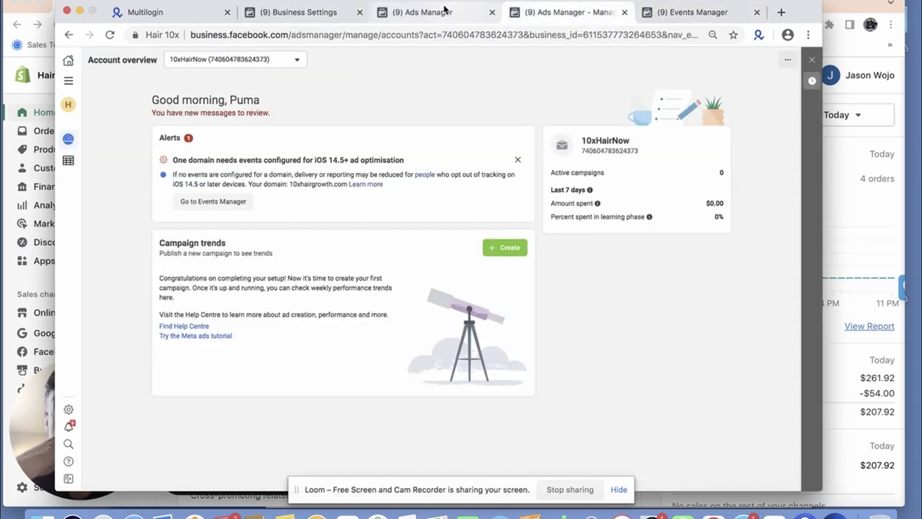
{"action": "left_click", "coordinate": [446, 10]}
{"action": "left_click", "coordinate": [569, 12]}
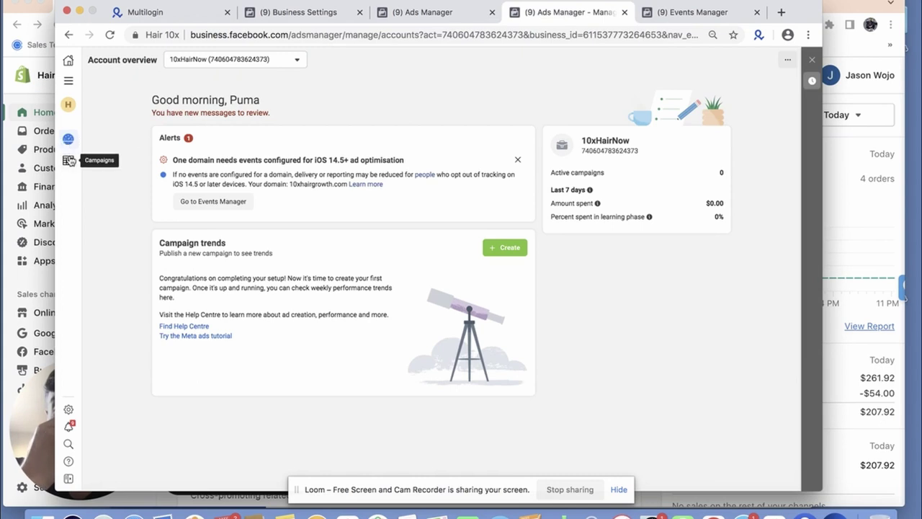
Open the 10xHairNow campaigns list and close Events Manager.
{"action": "left_click", "coordinate": [69, 159]}
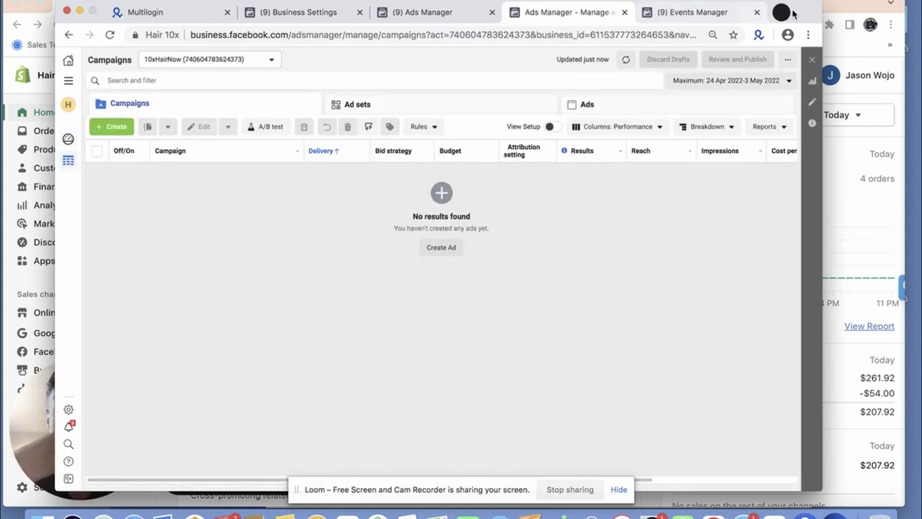
{"action": "left_click_drag", "start_coordinate": [806, 15], "coordinate": [817, 12]}
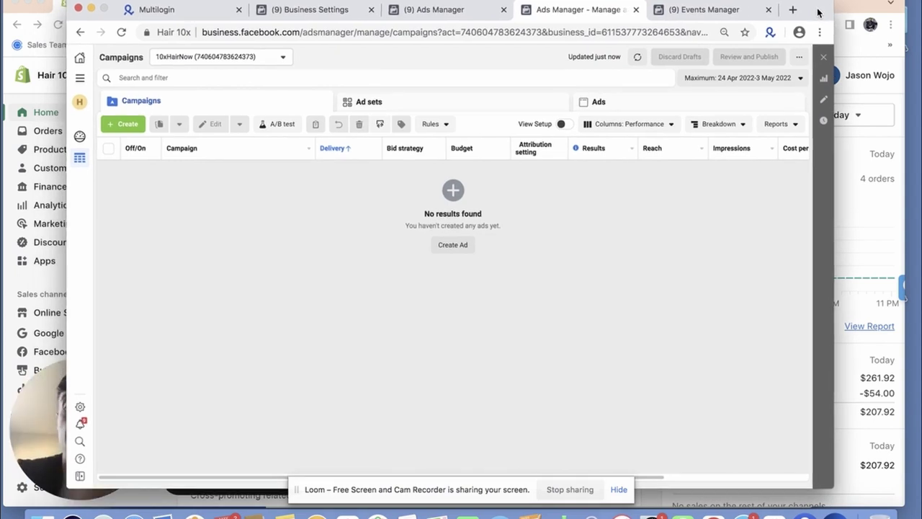
{"action": "left_click", "coordinate": [693, 11]}
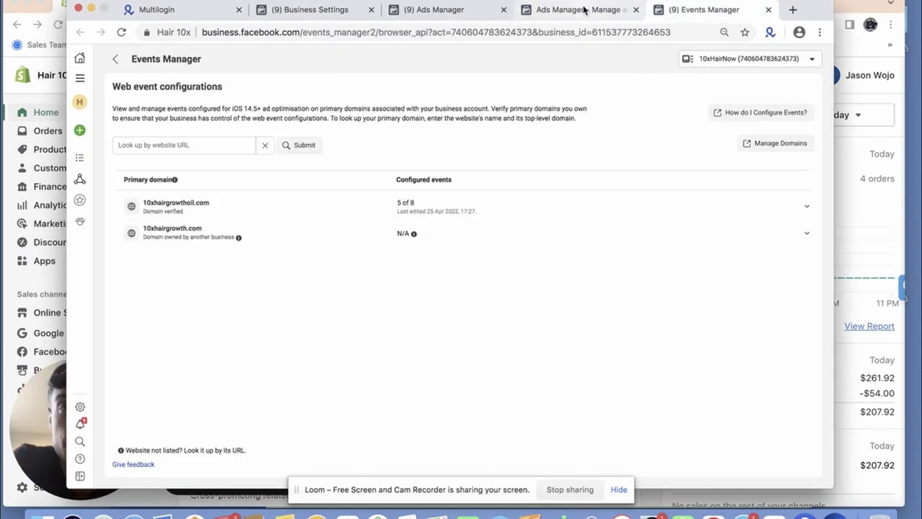
{"action": "left_click", "coordinate": [767, 9]}
Start a new campaign with the Conversions objective and name it "Interest Stack | Phase 1 - Best Graphics".
{"action": "left_click", "coordinate": [126, 124]}
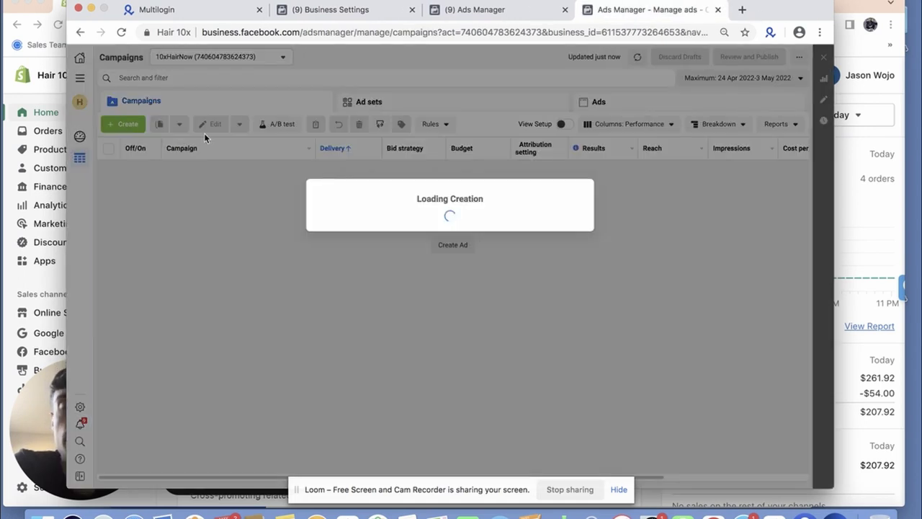
{"action": "left_click", "coordinate": [526, 203]}
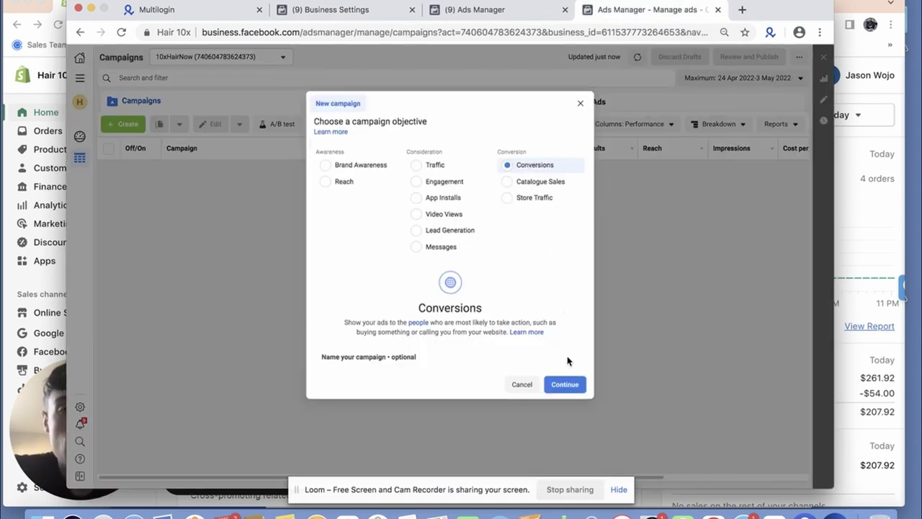
{"action": "left_click", "coordinate": [573, 357]}
{"action": "scroll", "coordinate": [432, 331], "scroll_direction": "down", "scroll_amount": 2}
{"action": "left_click", "coordinate": [396, 331]}
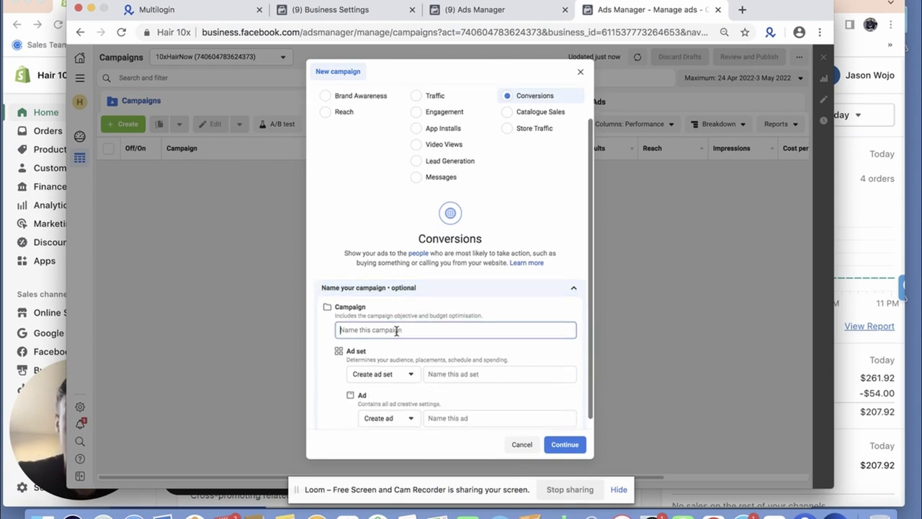
{"action": "type", "text": "Interest Stack | Phase 1 - Best Graphics"}
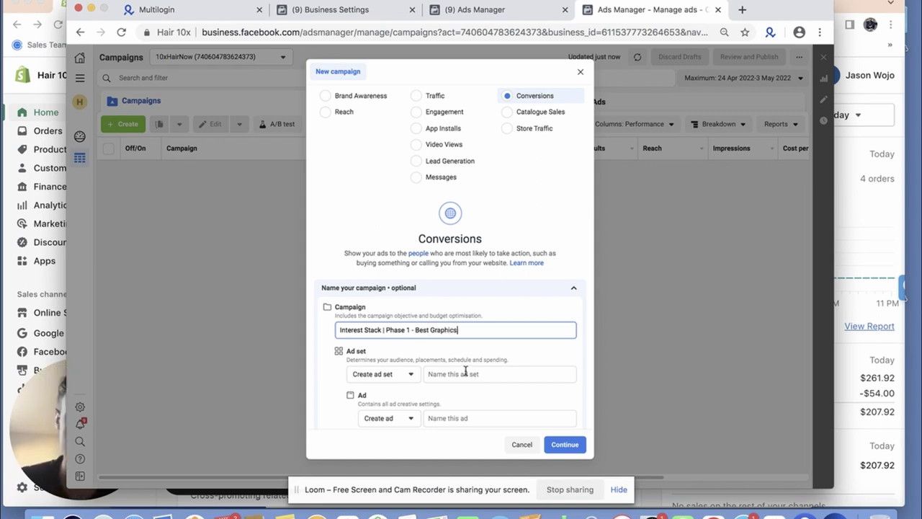
Name the new campaign's ad set "Human Hair Growth".
{"action": "left_click", "coordinate": [466, 373]}
{"action": "type", "text": "Inter"}
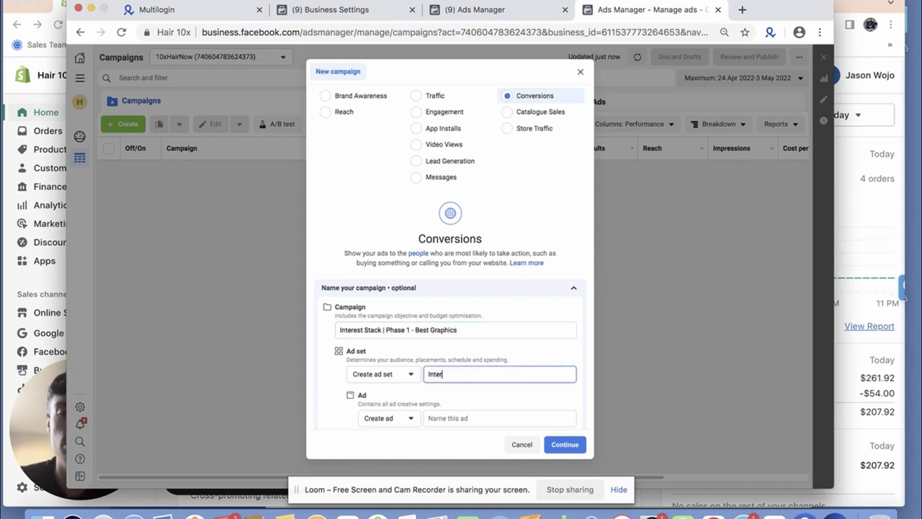
{"action": "type", "text": "est Stack"}
{"action": "left_click_drag", "start_coordinate": [490, 371], "coordinate": [415, 375]}
{"action": "type", "text": "Human Hair"}
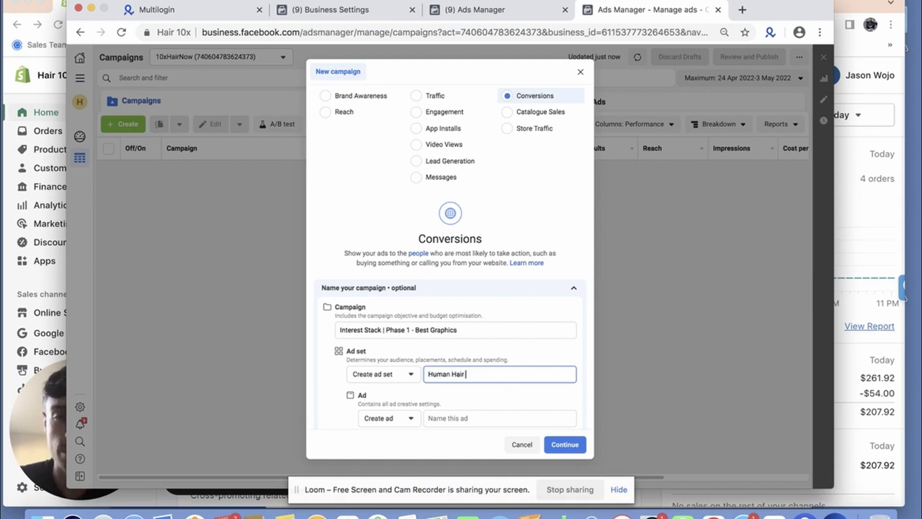
Name the new campaign's ad "Dynamic Creative".
{"action": "left_click", "coordinate": [465, 418]}
{"action": "scroll", "coordinate": [478, 391], "scroll_direction": "down", "scroll_amount": 1}
{"action": "type", "text": "D"}
{"action": "key", "text": "BackSpace"}
{"action": "key", "text": "BackSpace"}
{"action": "key", "text": "BackSpace"}
{"action": "type", "text": "Dynamic Cr"}
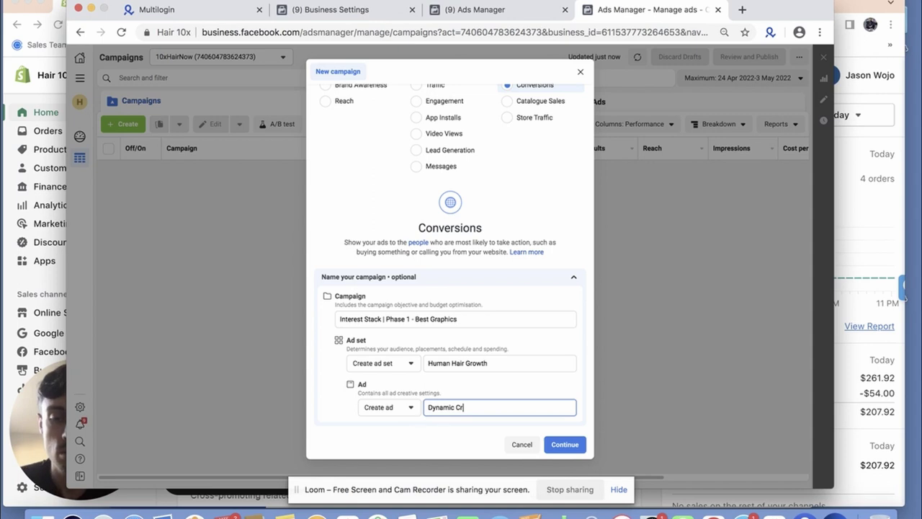
{"action": "type", "text": "eative"}
Continue to the campaign draft and open the Human Hair Growth ad set's settings, dismissing the recommendation and the introduction.
{"action": "left_click", "coordinate": [558, 443]}
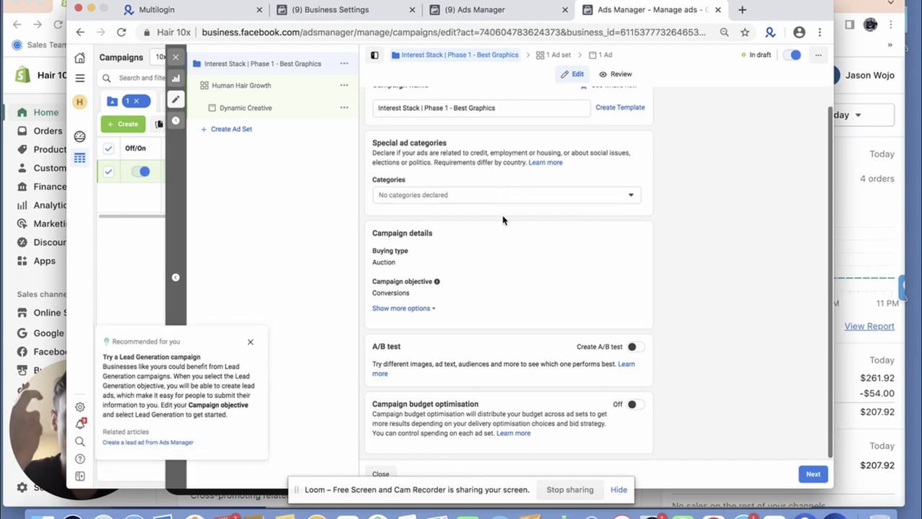
{"action": "left_click", "coordinate": [249, 338]}
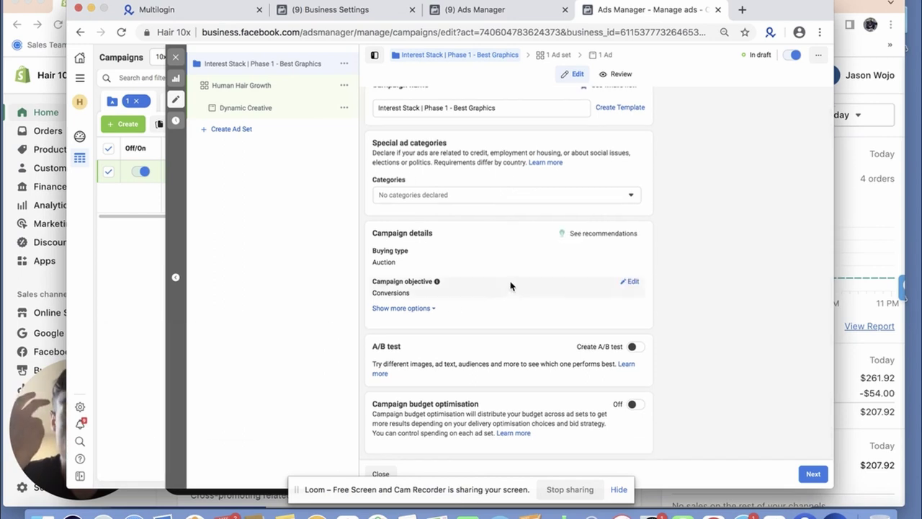
{"action": "left_click", "coordinate": [561, 56]}
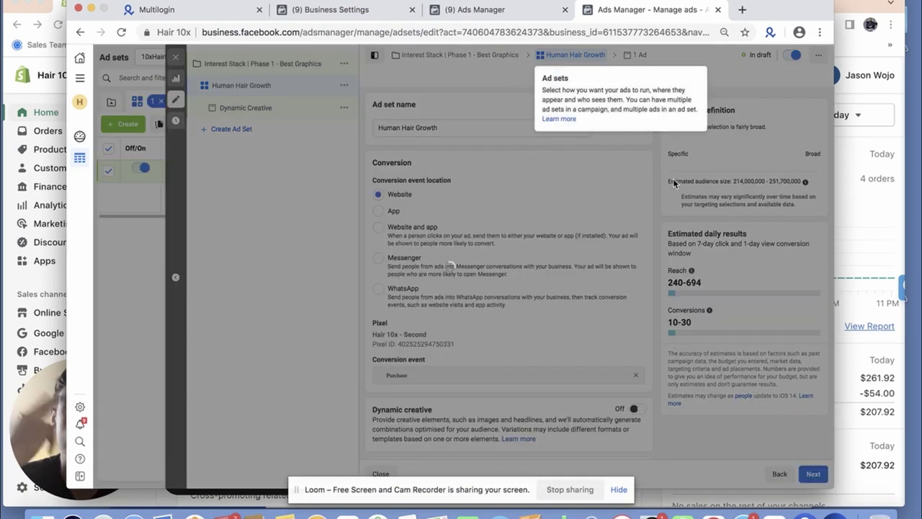
{"action": "left_click", "coordinate": [523, 173]}
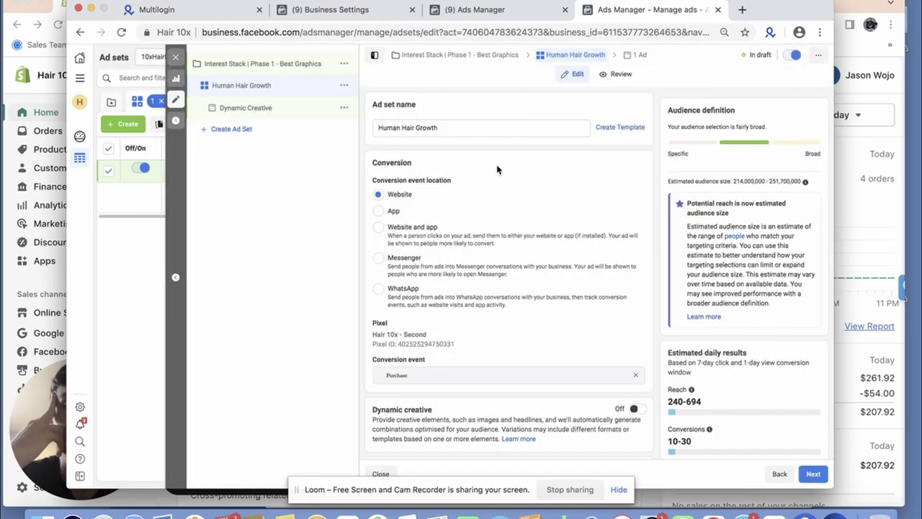
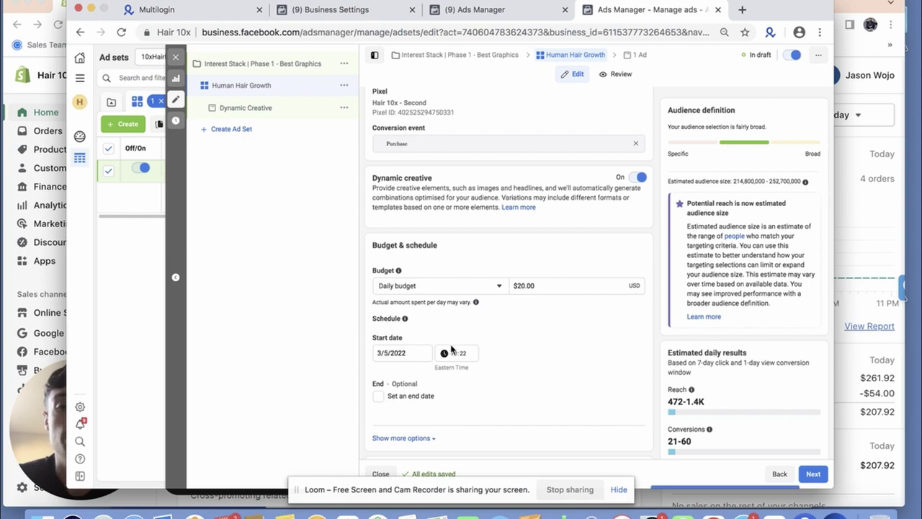
Pick 3 May 2022 as the ad set's start date, check it against the system date and go to the audience section.
{"action": "scroll", "coordinate": [496, 298], "scroll_direction": "down", "scroll_amount": 1}
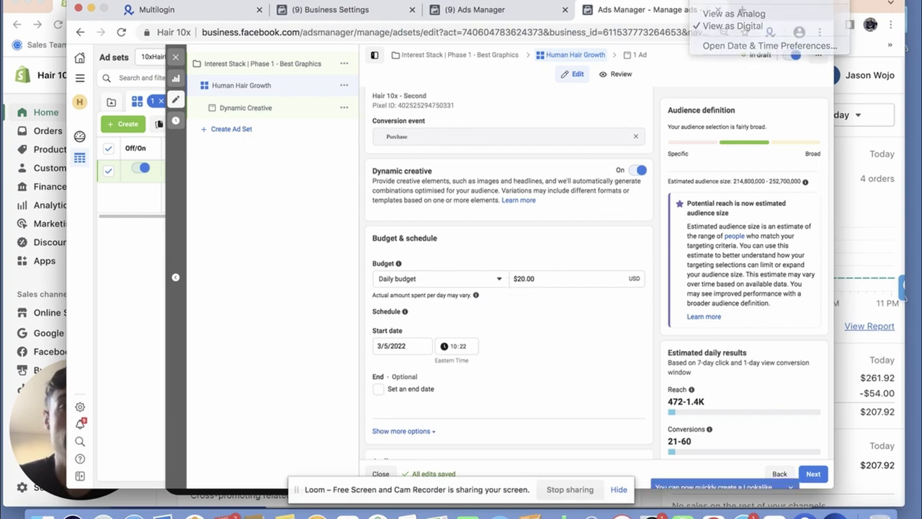
{"action": "mouse_move", "coordinate": [476, 294]}
{"action": "scroll", "coordinate": [476, 316], "scroll_direction": "down", "scroll_amount": 1}
{"action": "left_click", "coordinate": [398, 343]}
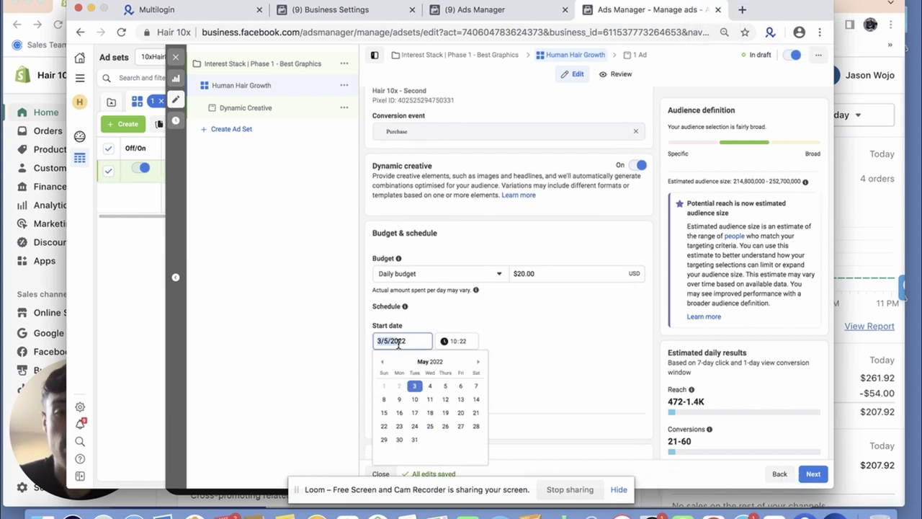
{"action": "left_click", "coordinate": [416, 389]}
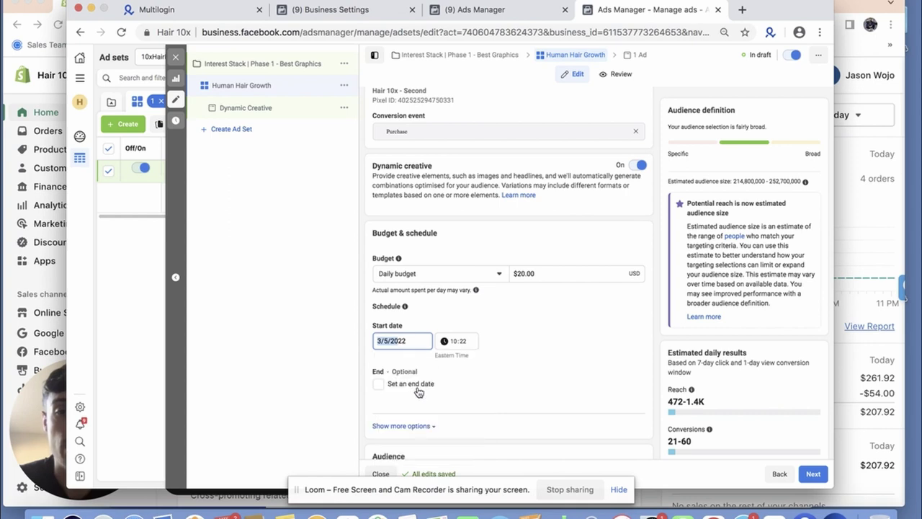
{"action": "left_click", "coordinate": [525, 326]}
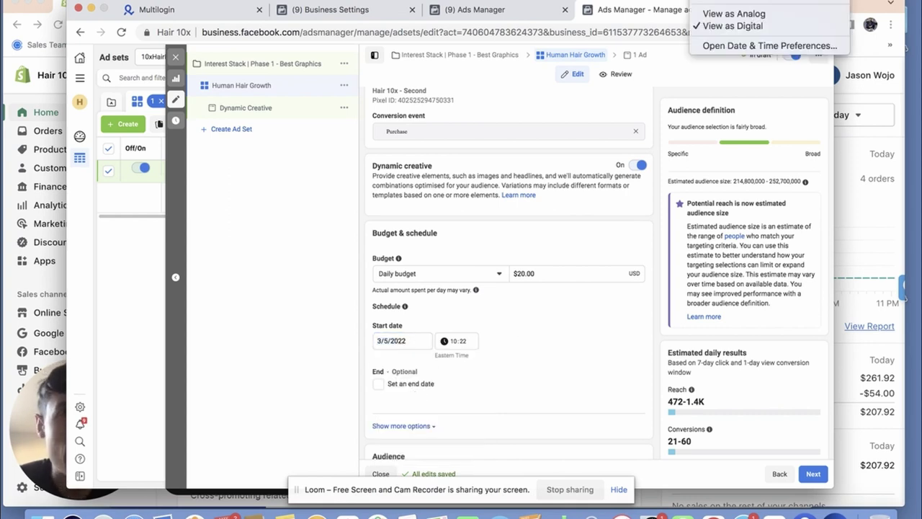
{"action": "key", "text": "Escape"}
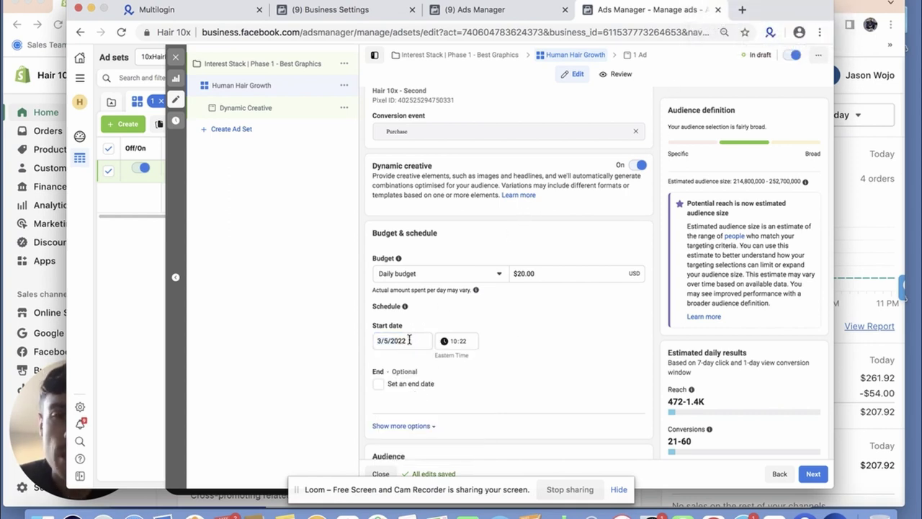
{"action": "left_click", "coordinate": [408, 341]}
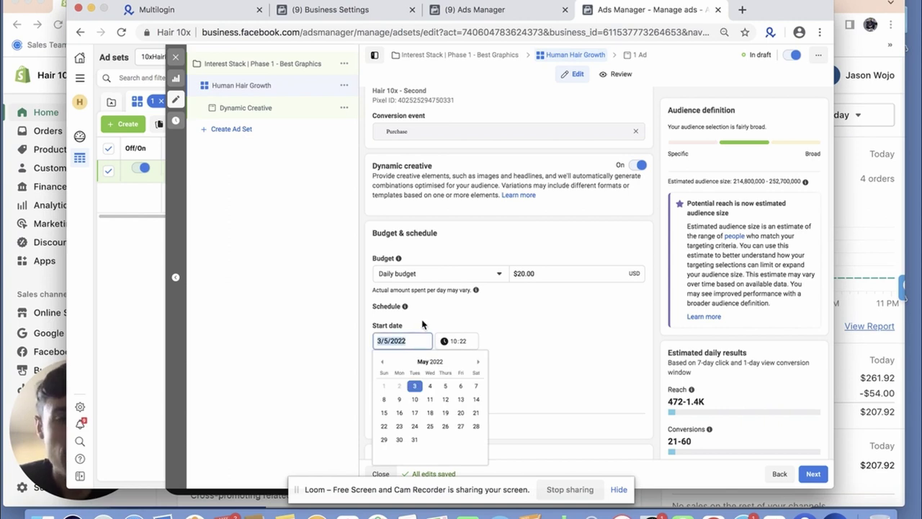
{"action": "left_click", "coordinate": [463, 315]}
{"action": "scroll", "coordinate": [461, 315], "scroll_direction": "down", "scroll_amount": 4}
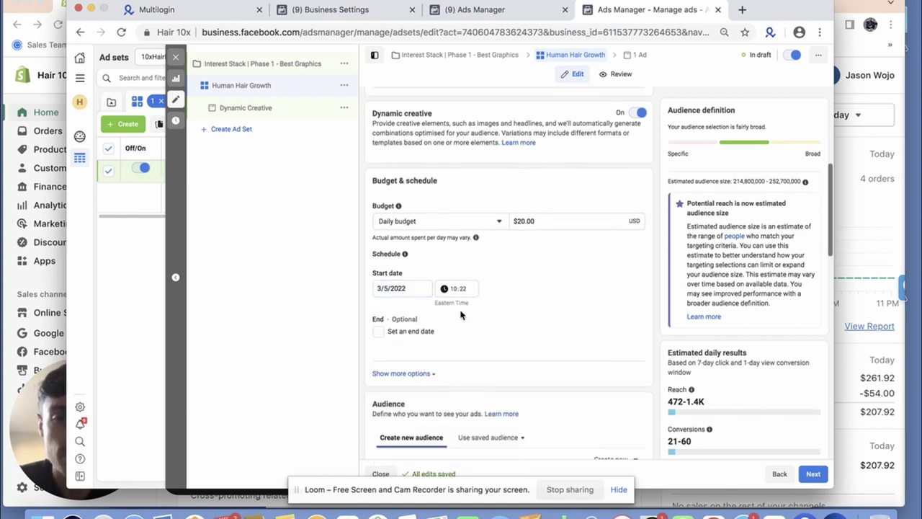
{"action": "left_click", "coordinate": [634, 267]}
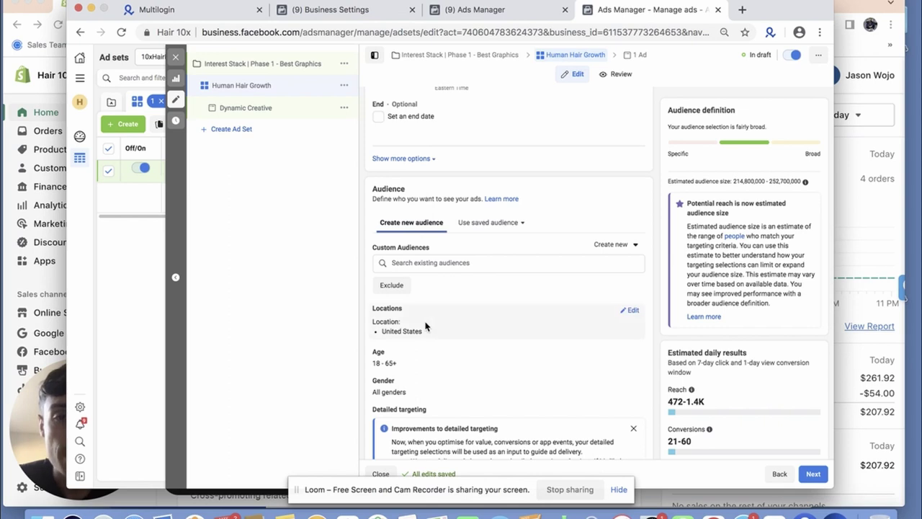
Edit the ad set's locations to target only people living in this location within the United States.
{"action": "left_click", "coordinate": [636, 307]}
{"action": "scroll", "coordinate": [466, 282], "scroll_direction": "down", "scroll_amount": 1}
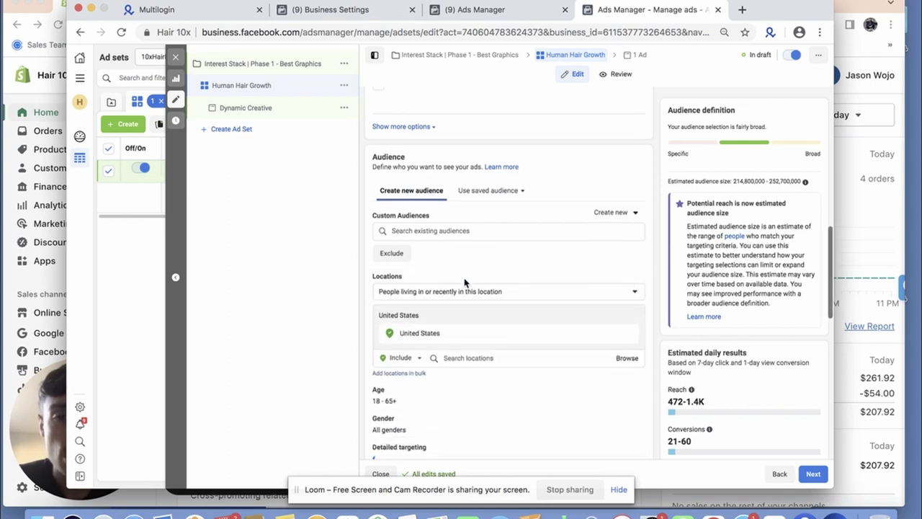
{"action": "left_click", "coordinate": [486, 290]}
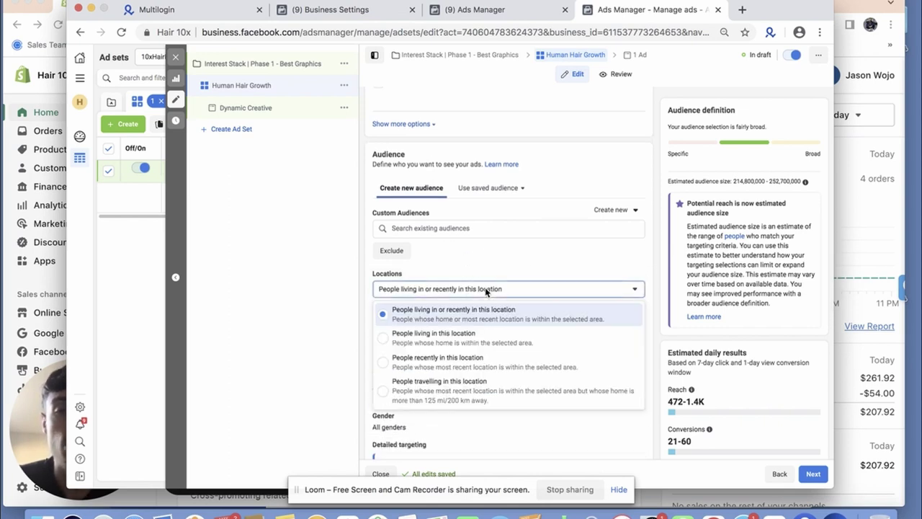
{"action": "left_click", "coordinate": [433, 338]}
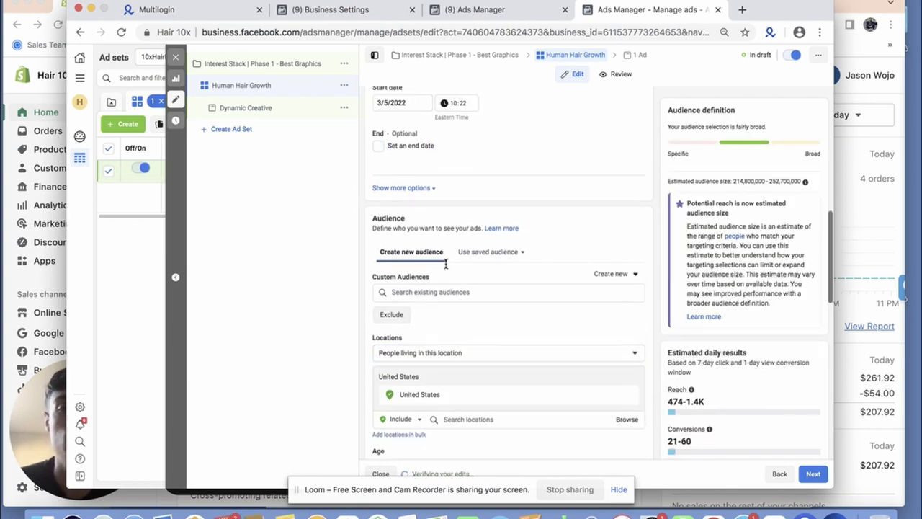
Dismiss the detailed targeting notice and add the interests Human hair growth, Hair follicle and Hair care to the audience.
{"action": "scroll", "coordinate": [487, 263], "scroll_direction": "down", "scroll_amount": 4}
{"action": "scroll", "coordinate": [487, 264], "scroll_direction": "down", "scroll_amount": 2}
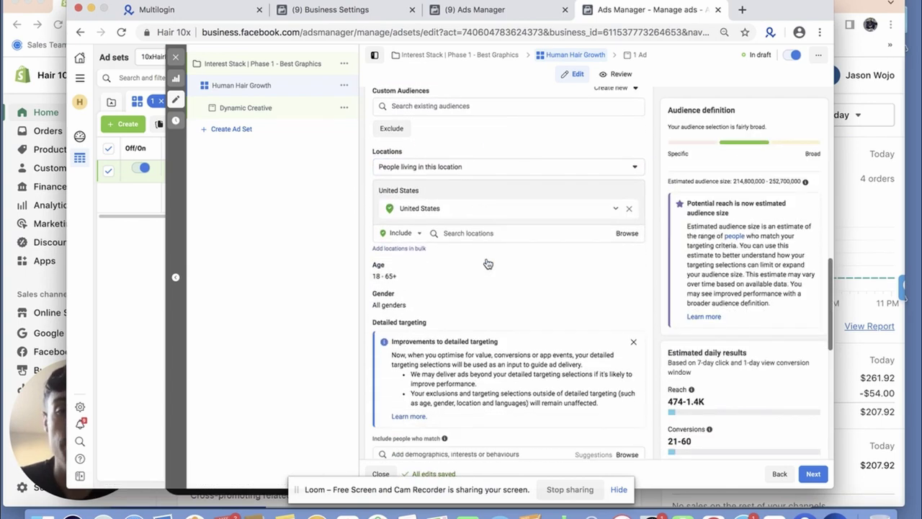
{"action": "left_click", "coordinate": [631, 340]}
{"action": "scroll", "coordinate": [442, 295], "scroll_direction": "down", "scroll_amount": 2}
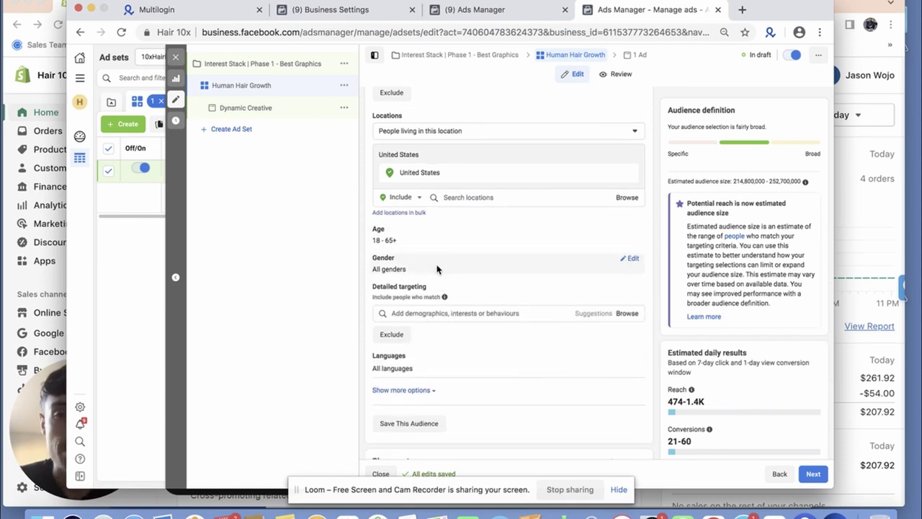
{"action": "left_click", "coordinate": [418, 319]}
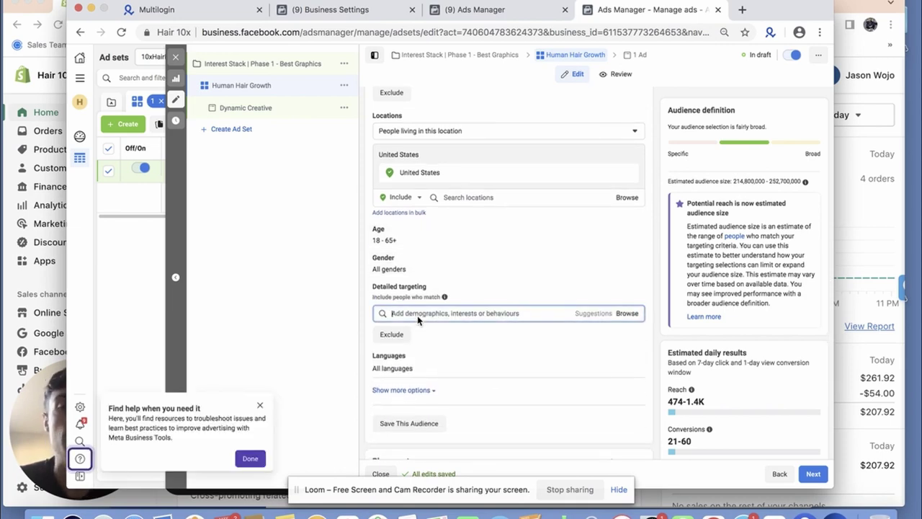
{"action": "type", "text": "human hair growth"}
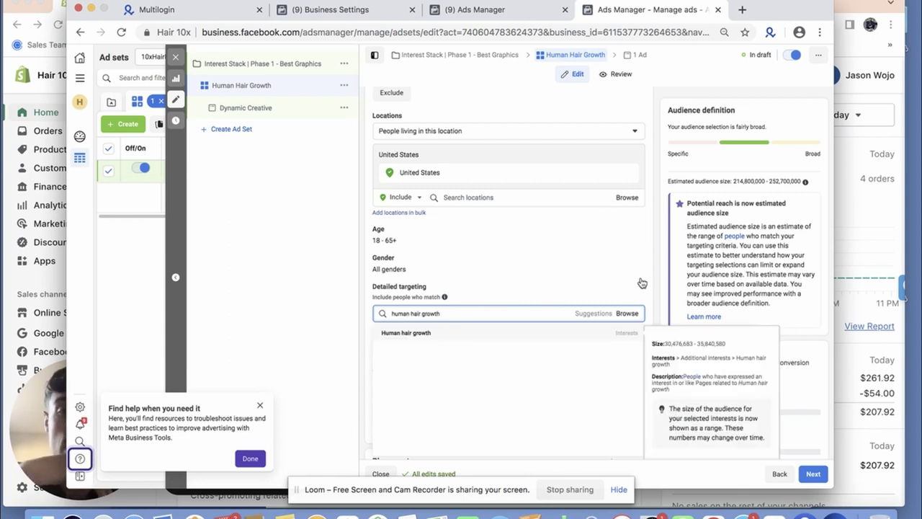
{"action": "left_click", "coordinate": [432, 333]}
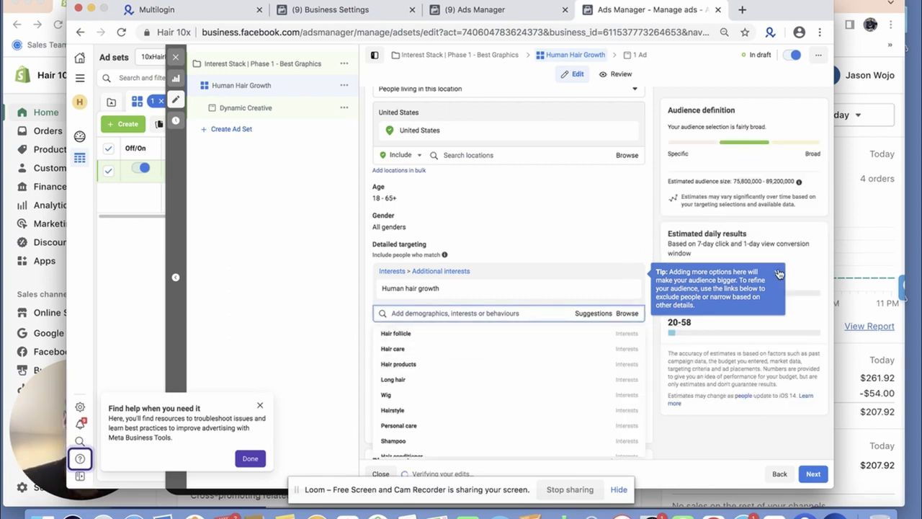
{"action": "left_click", "coordinate": [440, 335]}
{"action": "left_click", "coordinate": [437, 357]}
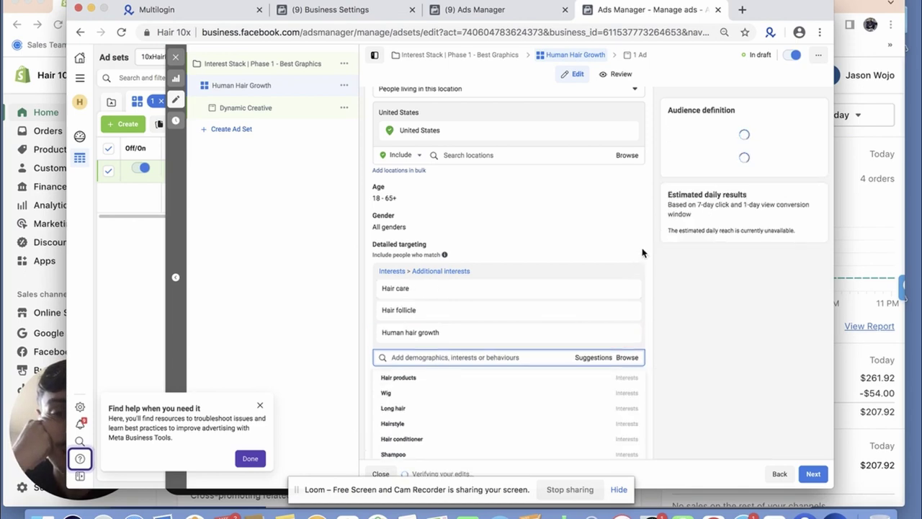
Rename the ad set "Hair care + Hair follicle + Human hair growth", copying the names of its targeted interests.
{"action": "left_click_drag", "start_coordinate": [448, 336], "coordinate": [382, 288]}
{"action": "key", "text": "ctrl+c"}
{"action": "scroll", "coordinate": [445, 188], "scroll_direction": "up", "scroll_amount": 10}
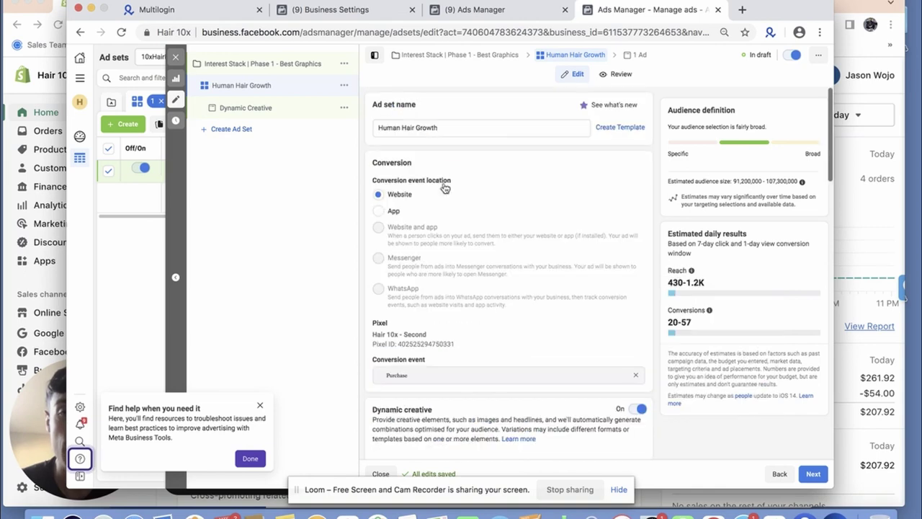
{"action": "left_click_drag", "start_coordinate": [450, 127], "coordinate": [375, 130]}
{"action": "key", "text": "ctrl+v"}
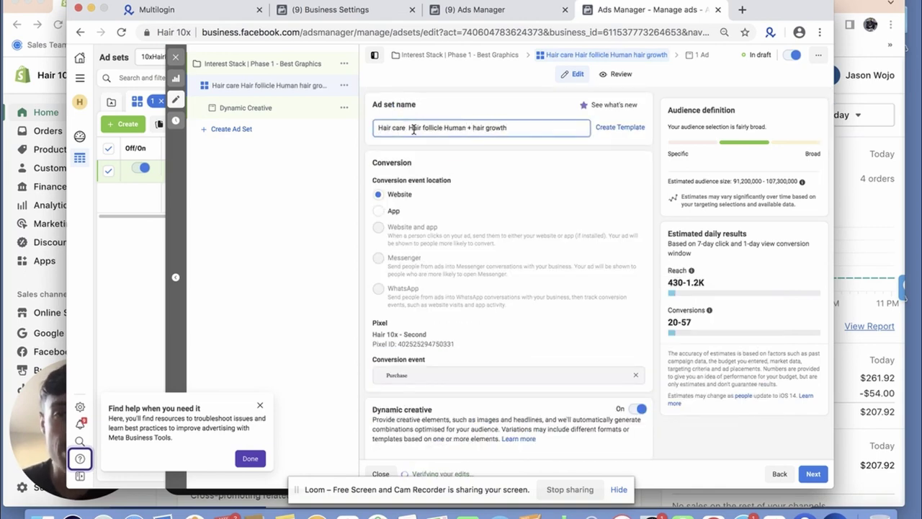
{"action": "type", "text": "+"}
{"action": "left_click", "coordinate": [507, 105]}
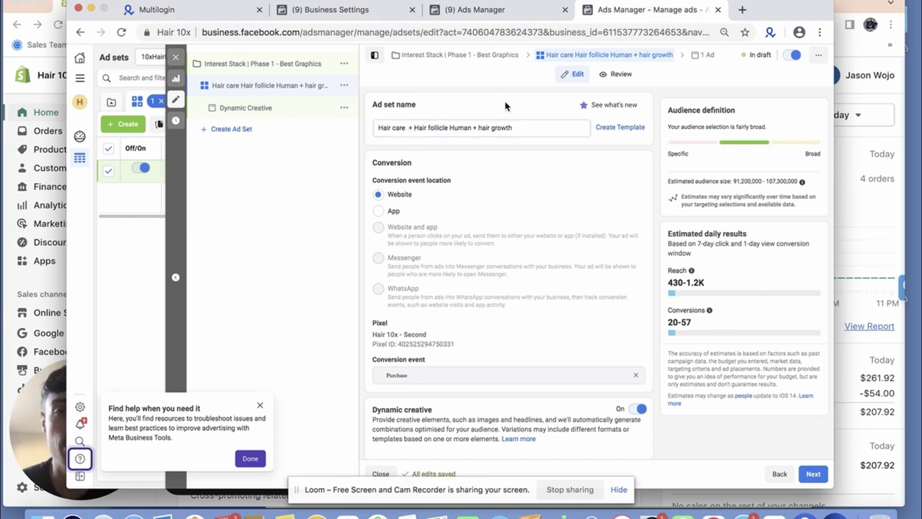
{"action": "left_click", "coordinate": [477, 127]}
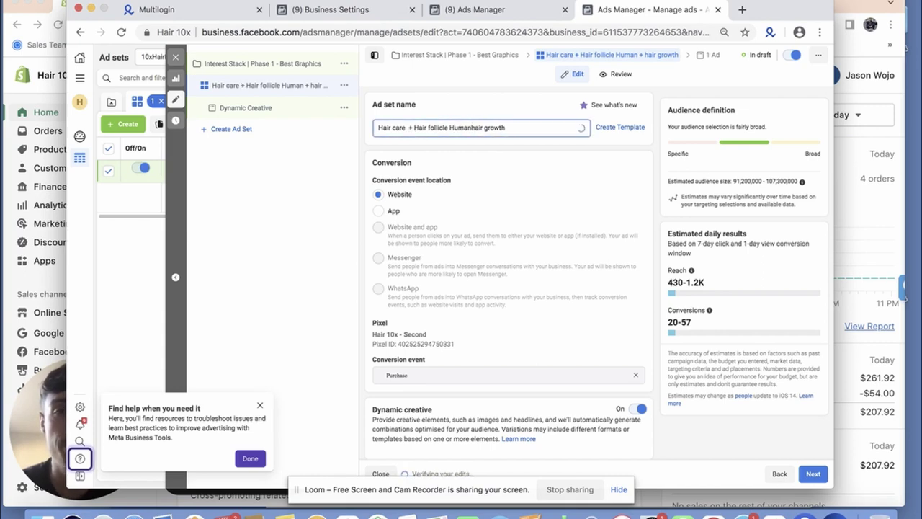
{"action": "type", "text": "+"}
{"action": "left_click", "coordinate": [481, 106]}
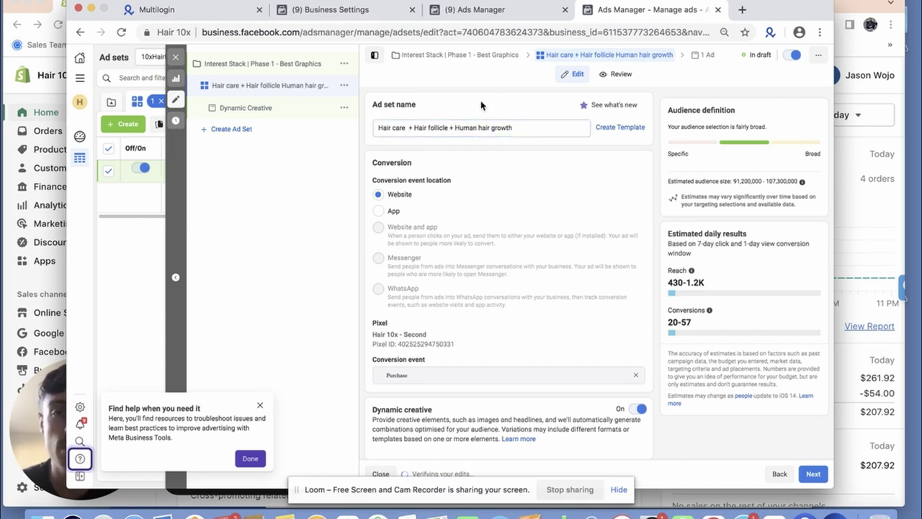
{"action": "left_click", "coordinate": [418, 130]}
{"action": "key", "text": "BackSpace"}
{"action": "left_click", "coordinate": [459, 107]}
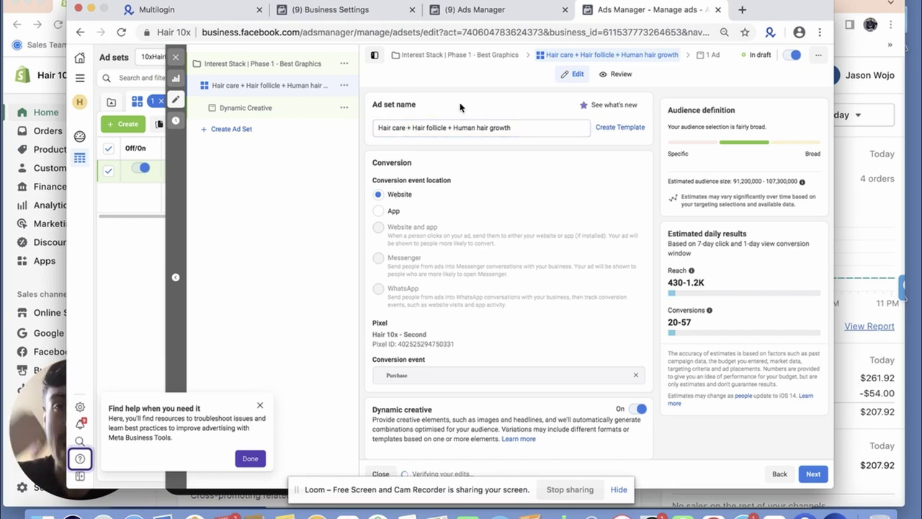
Check the attribution setting among the additional optimisation and delivery options and open the Dynamic Creative ad, dismissing the help tip.
{"action": "scroll", "coordinate": [475, 174], "scroll_direction": "down", "scroll_amount": 15}
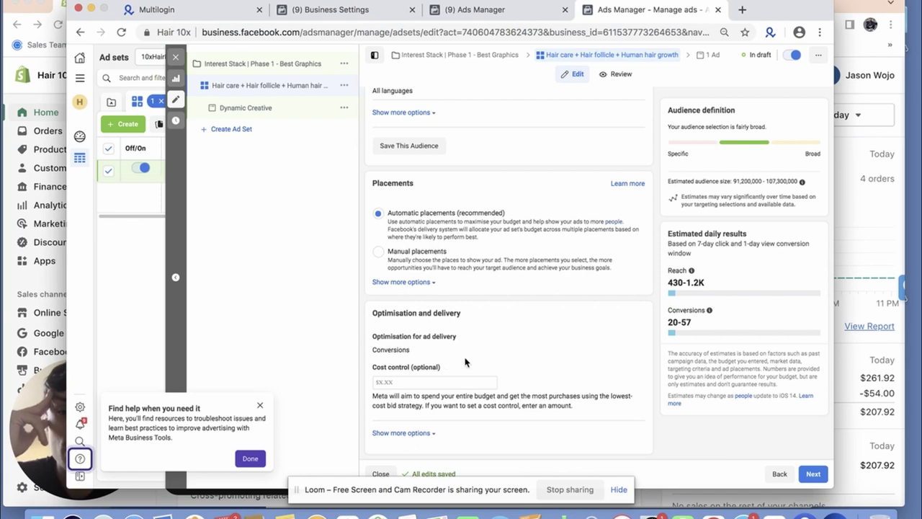
{"action": "left_click", "coordinate": [402, 433]}
{"action": "scroll", "coordinate": [402, 432], "scroll_direction": "down", "scroll_amount": 1}
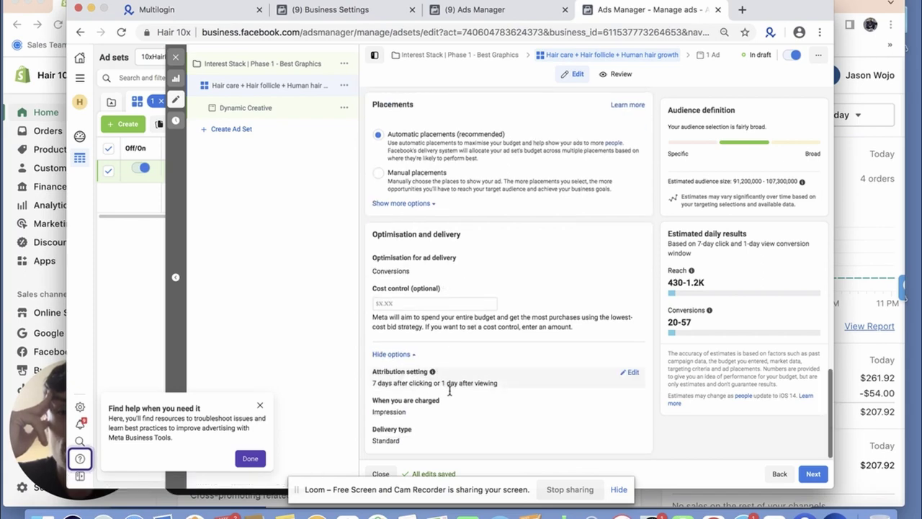
{"action": "mouse_move", "coordinate": [465, 340]}
{"action": "left_click", "coordinate": [709, 56]}
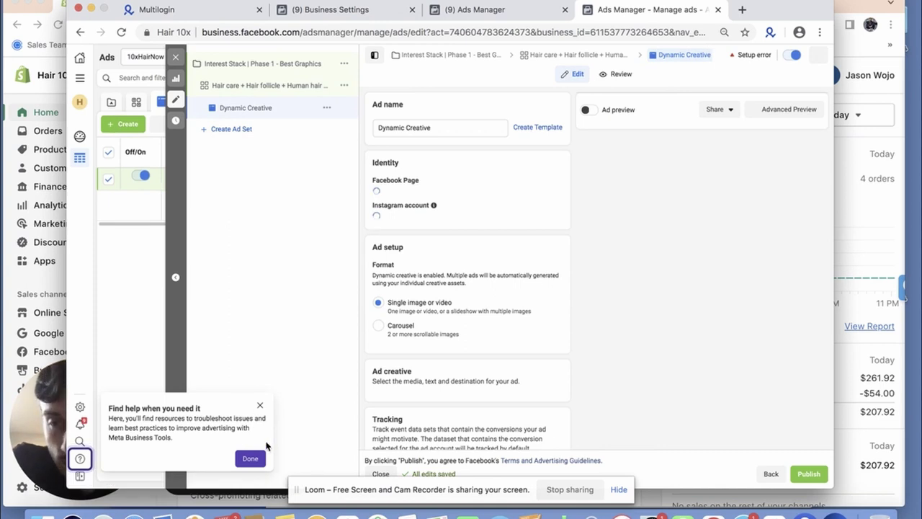
{"action": "left_click", "coordinate": [248, 461]}
Check the Instagram account choices for the ad and select "Use selected Page".
{"action": "left_click", "coordinate": [445, 231]}
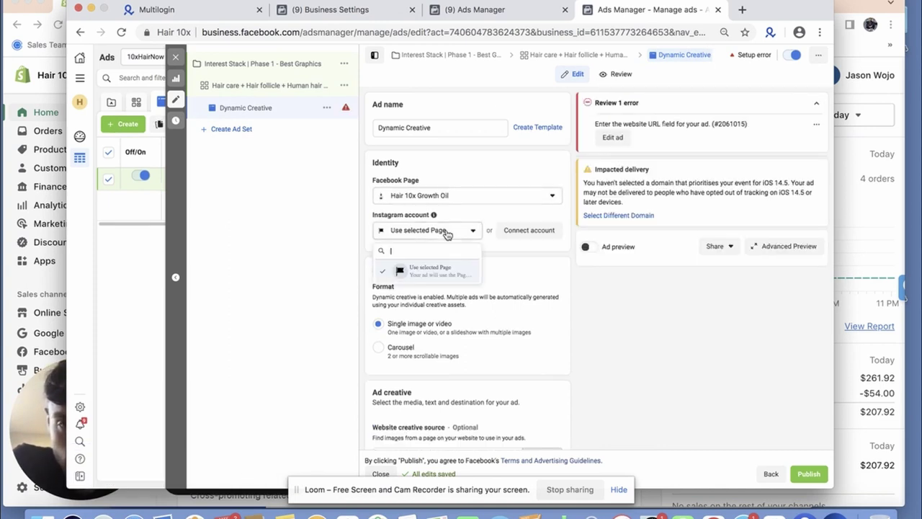
{"action": "left_click", "coordinate": [430, 270]}
{"action": "left_click", "coordinate": [444, 234]}
{"action": "left_click", "coordinate": [444, 234]}
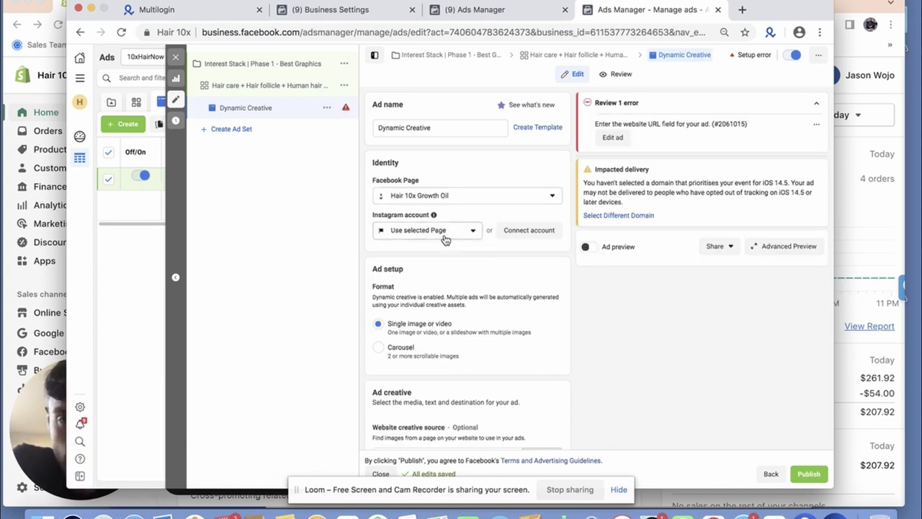
{"action": "left_click", "coordinate": [444, 234]}
{"action": "left_click", "coordinate": [444, 234]}
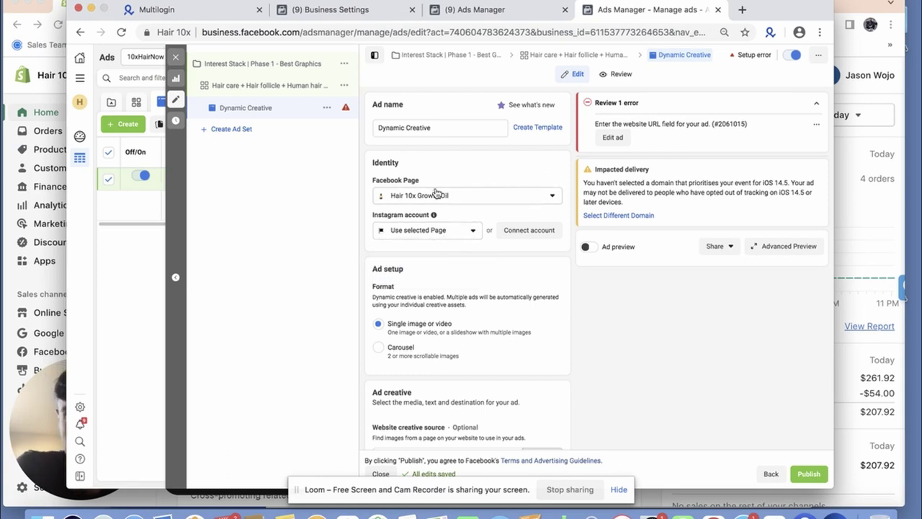
Switch back to the Ads Manager window with the Dynamic Creative ad draft.
{"action": "left_click", "coordinate": [51, 419]}
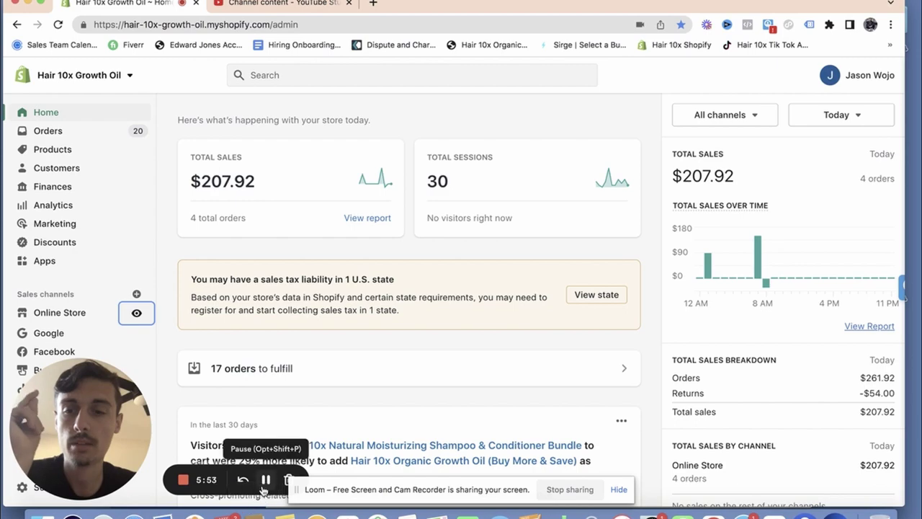
{"action": "key", "text": "super+grave"}
{"action": "key", "text": "ctrl+Up"}
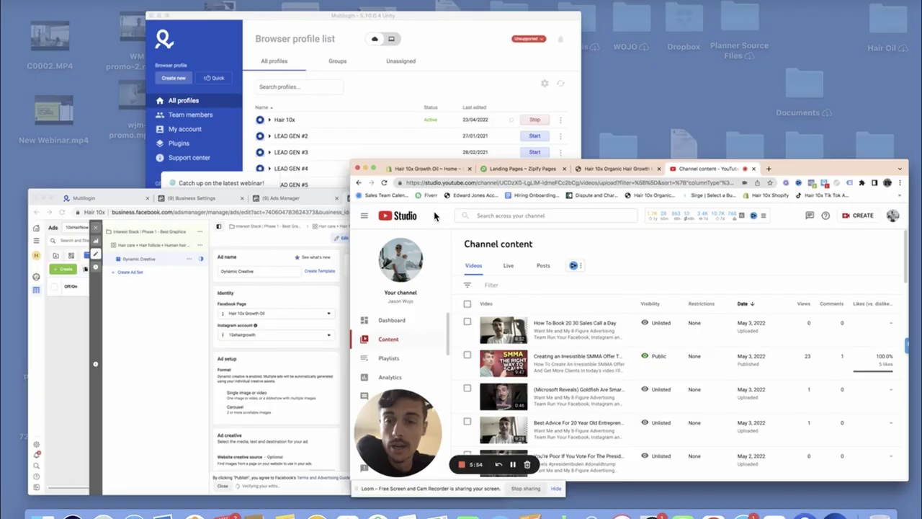
{"action": "left_click", "coordinate": [310, 311]}
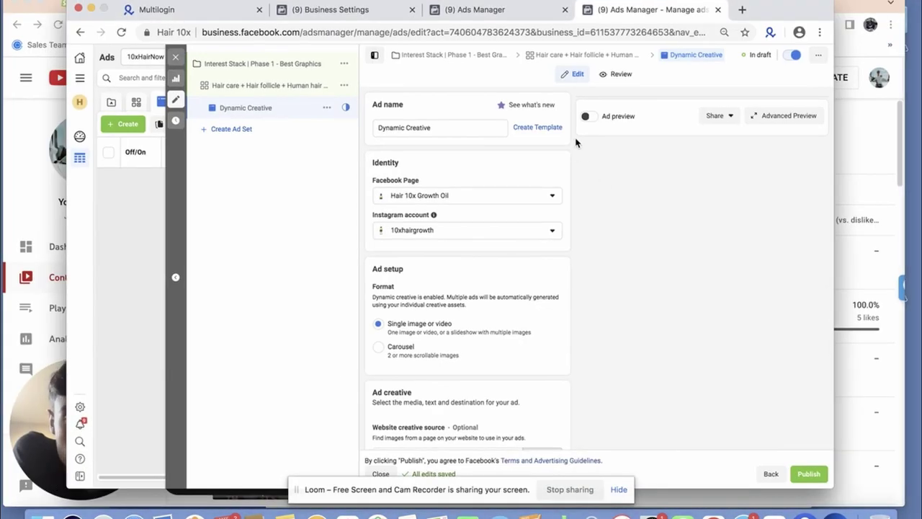
{"action": "left_click", "coordinate": [589, 116]}
{"action": "scroll", "coordinate": [571, 180], "scroll_direction": "down", "scroll_amount": 5}
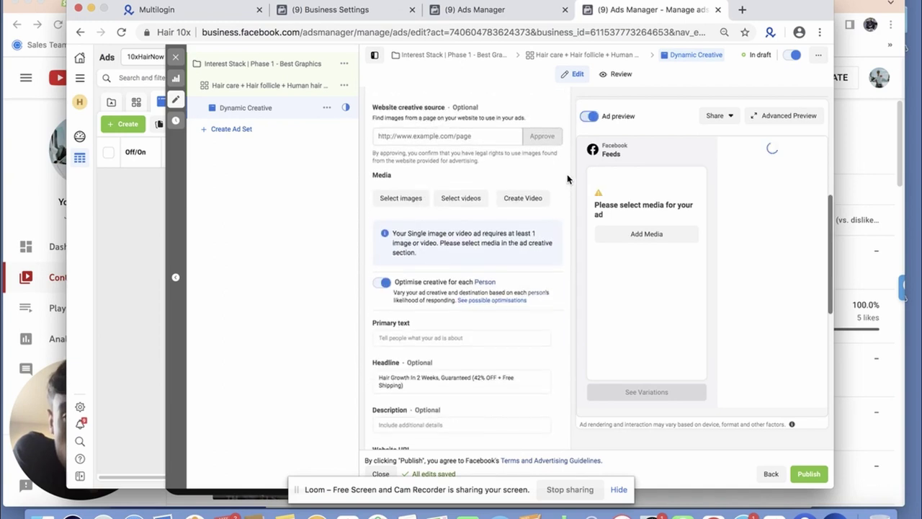
{"action": "left_click", "coordinate": [476, 137]}
{"action": "scroll", "coordinate": [471, 187], "scroll_direction": "down", "scroll_amount": 2}
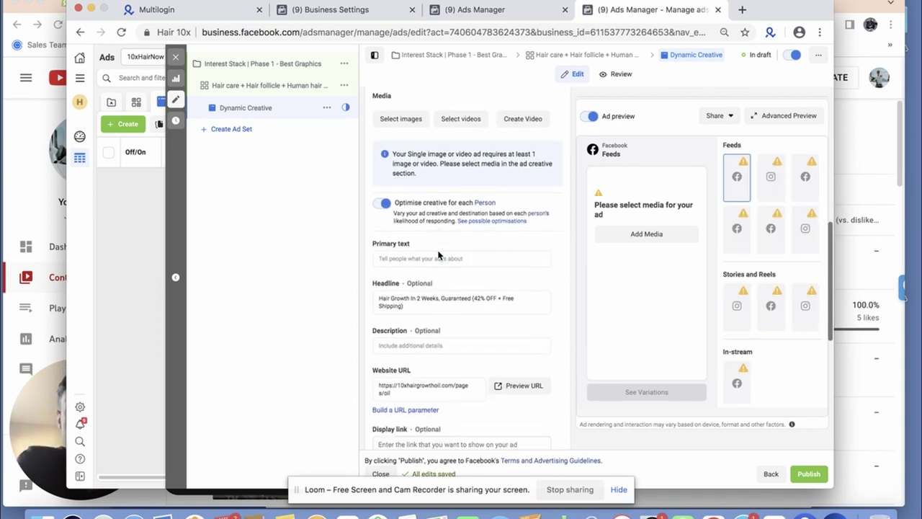
{"action": "scroll", "coordinate": [446, 288], "scroll_direction": "down", "scroll_amount": 2}
{"action": "left_click", "coordinate": [403, 336]}
{"action": "left_click_drag", "start_coordinate": [403, 335], "coordinate": [376, 328]}
{"action": "key", "text": "super+c"}
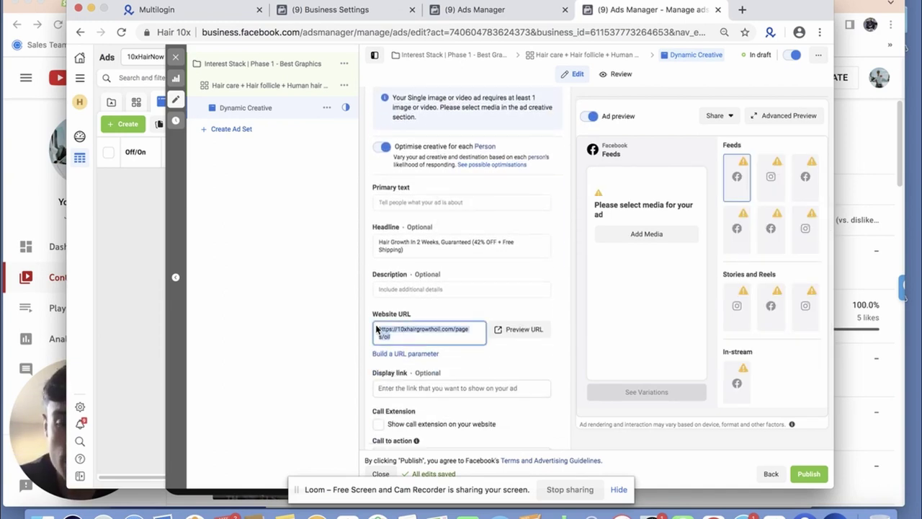
{"action": "scroll", "coordinate": [473, 298], "scroll_direction": "up", "scroll_amount": 3}
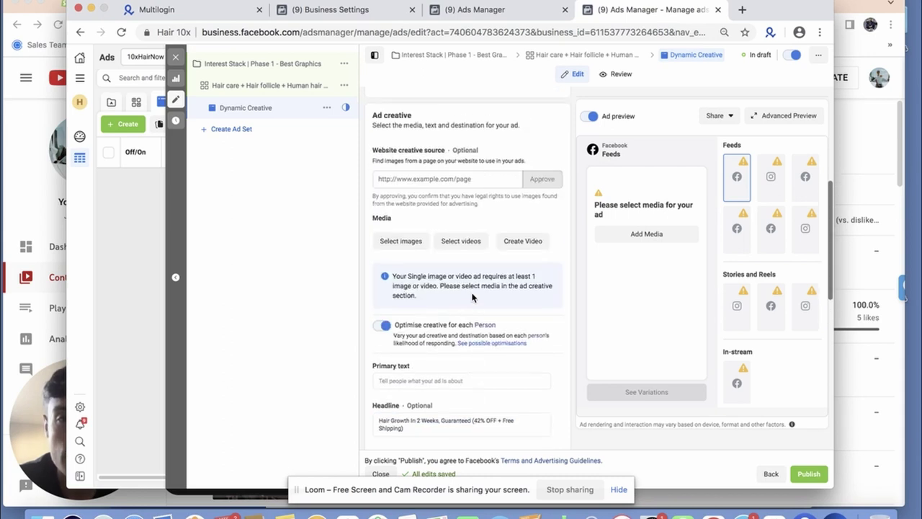
{"action": "left_click", "coordinate": [435, 178]}
{"action": "key", "text": "super+v"}
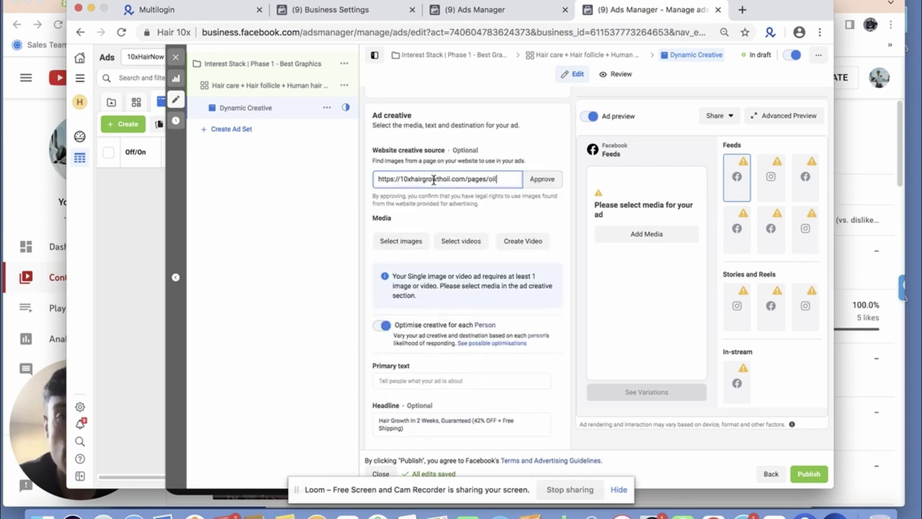
{"action": "left_click", "coordinate": [539, 178]}
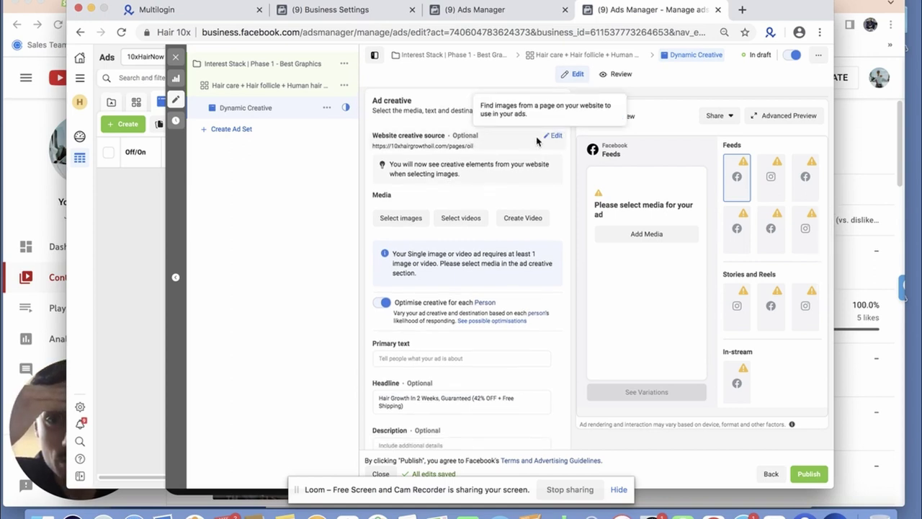
Reopen the website creative source for editing and look through the existing Instagram and Page images available for the ad.
{"action": "left_click", "coordinate": [554, 138]}
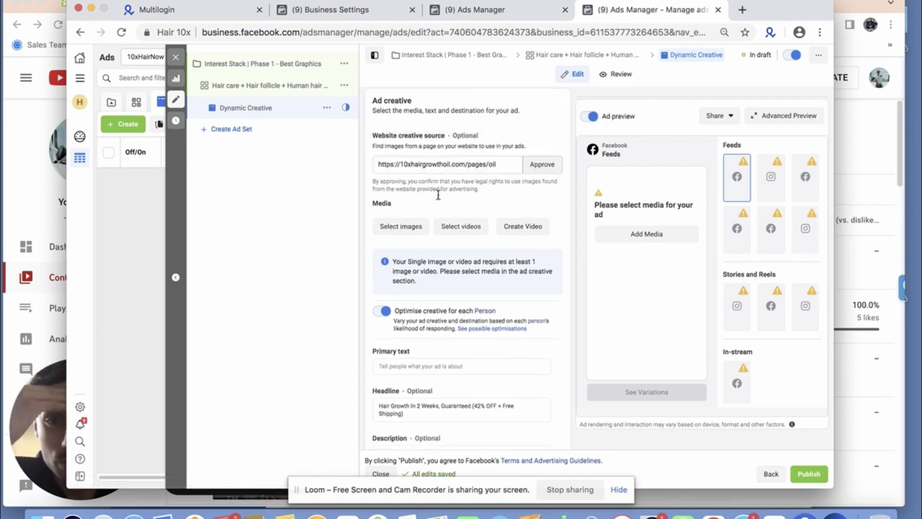
{"action": "left_click", "coordinate": [414, 231]}
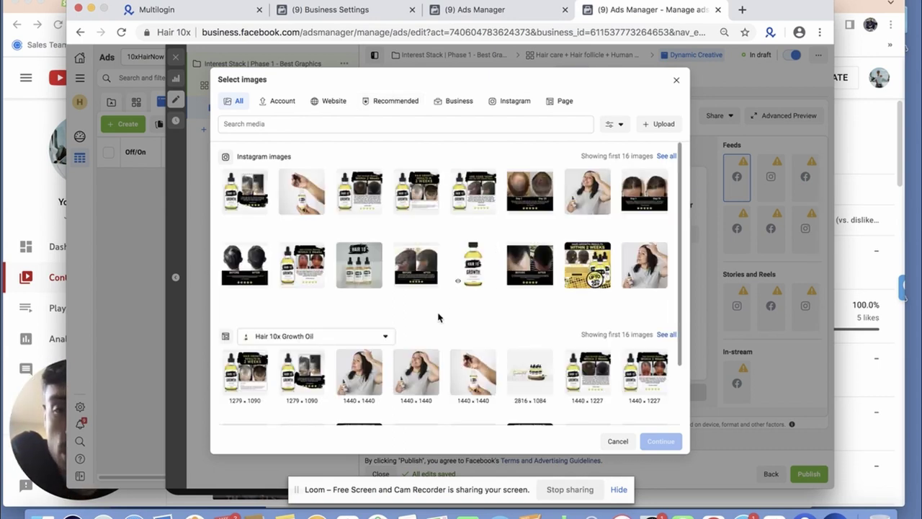
{"action": "scroll", "coordinate": [438, 315], "scroll_direction": "down", "scroll_amount": 1}
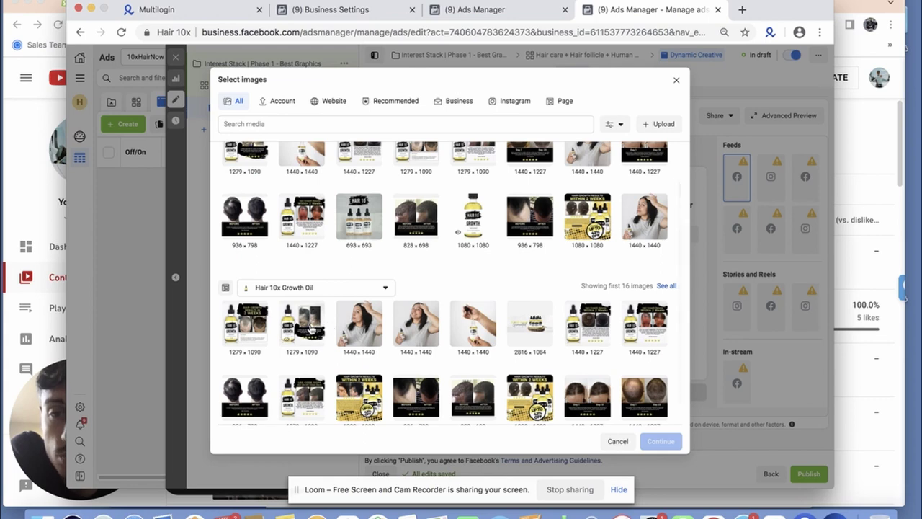
{"action": "scroll", "coordinate": [311, 329], "scroll_direction": "down", "scroll_amount": 1}
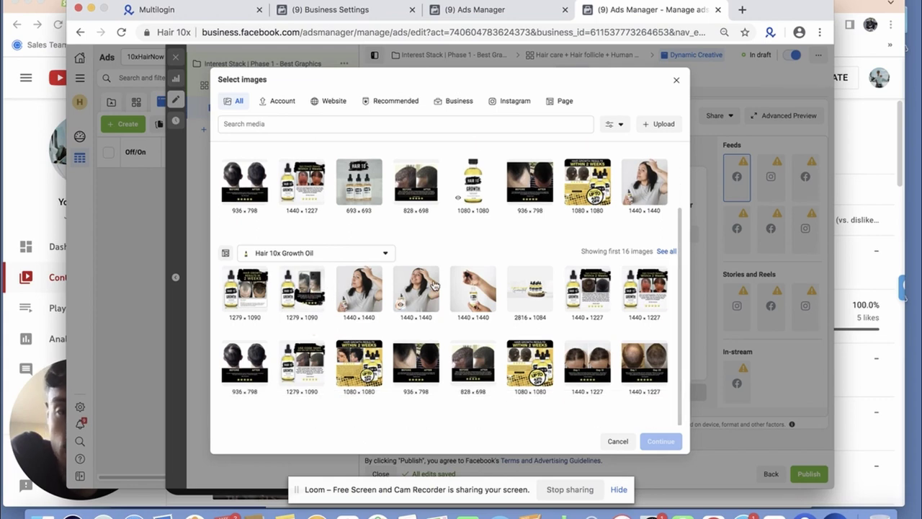
{"action": "scroll", "coordinate": [434, 288], "scroll_direction": "up", "scroll_amount": 2}
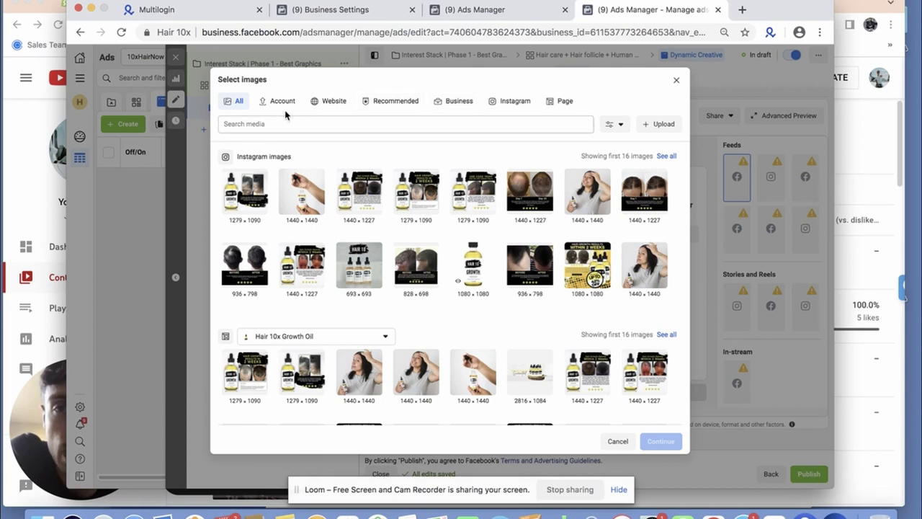
Start a new image upload and open the Hair Oil folder on the iCloud Desktop.
{"action": "left_click", "coordinate": [659, 124]}
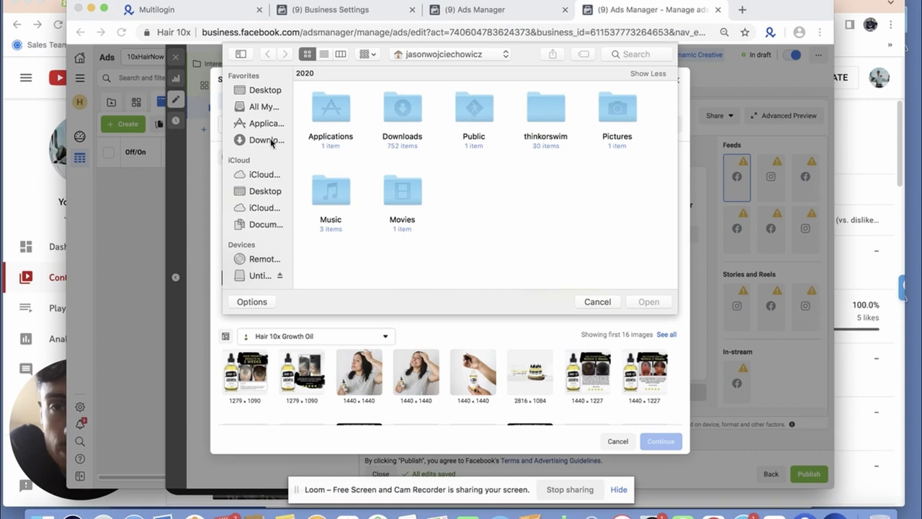
{"action": "left_click", "coordinate": [260, 174]}
{"action": "left_click", "coordinate": [263, 191]}
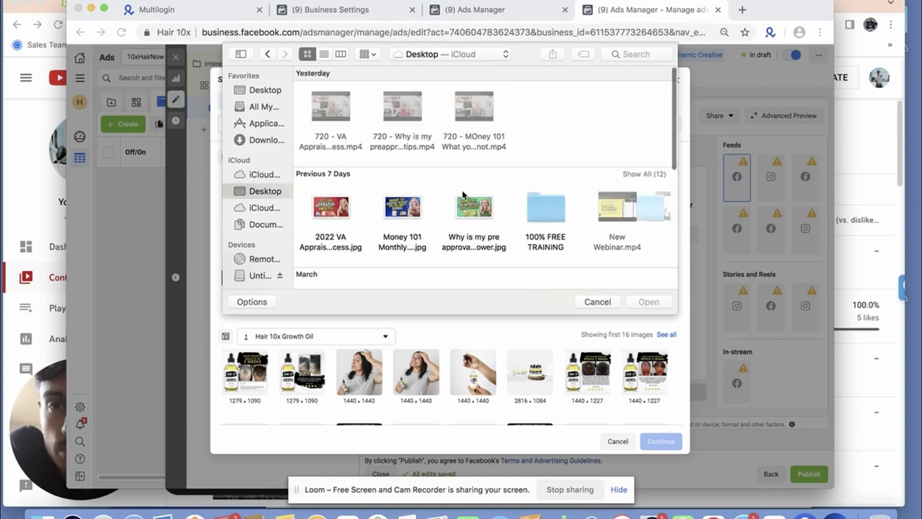
{"action": "scroll", "coordinate": [504, 209], "scroll_direction": "down", "scroll_amount": 3}
{"action": "double_click", "coordinate": [331, 205]}
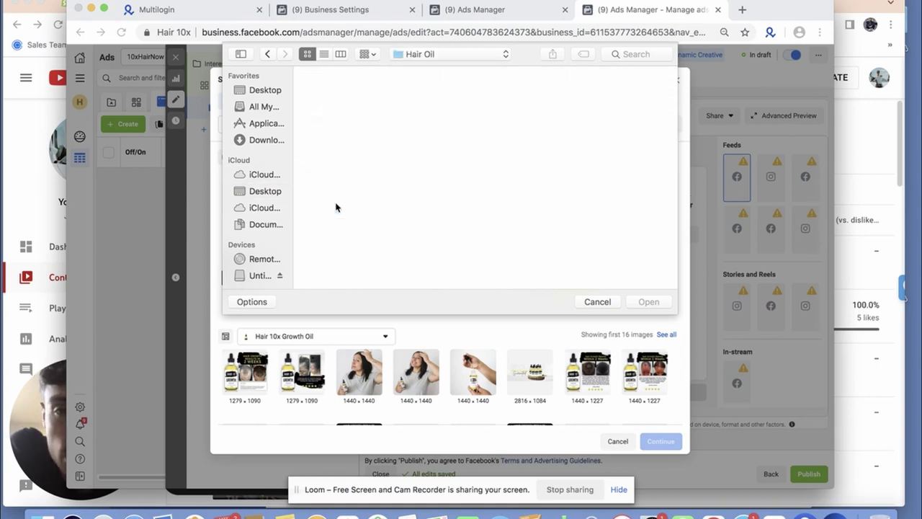
Rename the image file SHIRLEY copy.jpg as May Image Shirl.jpg and upload it as the ad's first image.
{"action": "scroll", "coordinate": [457, 181], "scroll_direction": "down", "scroll_amount": 10}
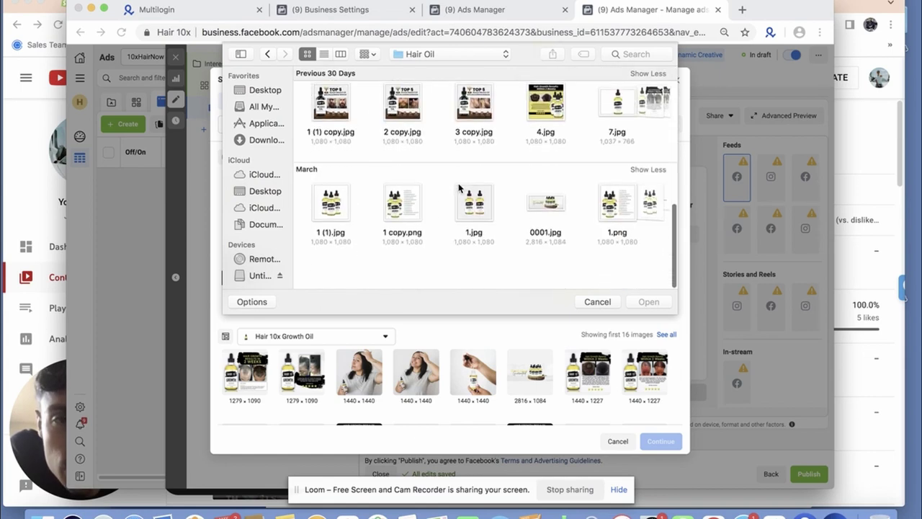
{"action": "scroll", "coordinate": [458, 188], "scroll_direction": "up", "scroll_amount": 1}
{"action": "scroll", "coordinate": [459, 158], "scroll_direction": "right", "scroll_amount": 5}
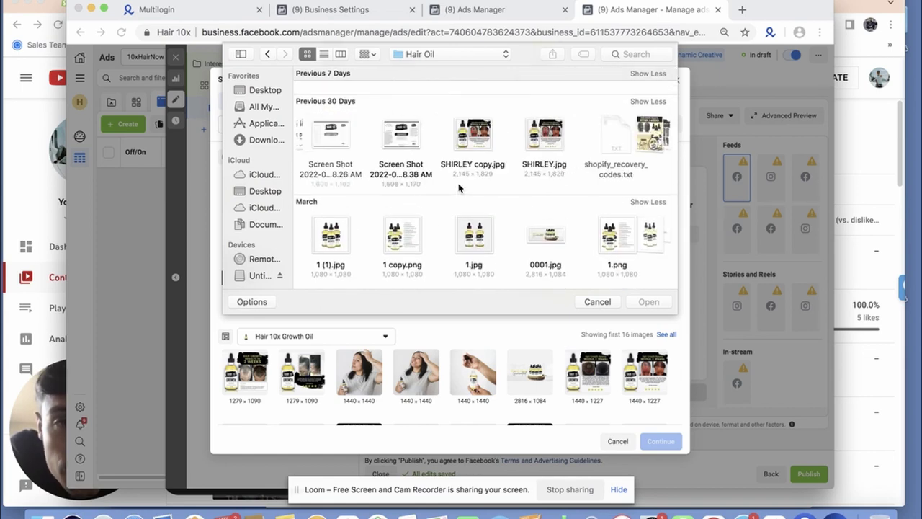
{"action": "left_click", "coordinate": [486, 172]}
{"action": "right_click", "coordinate": [486, 171]}
{"action": "left_click", "coordinate": [497, 174]}
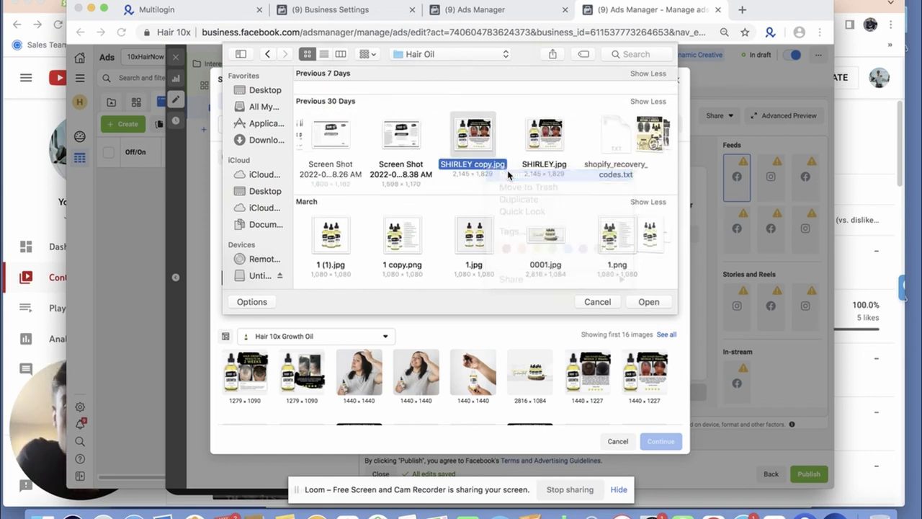
{"action": "type", "text": "May"}
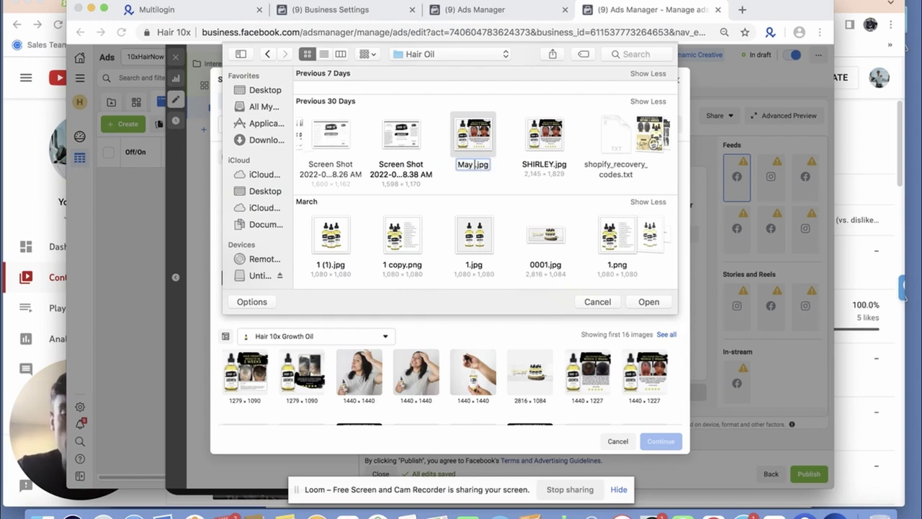
{"action": "type", "text": " Image Shirley"}
{"action": "key", "text": "Return"}
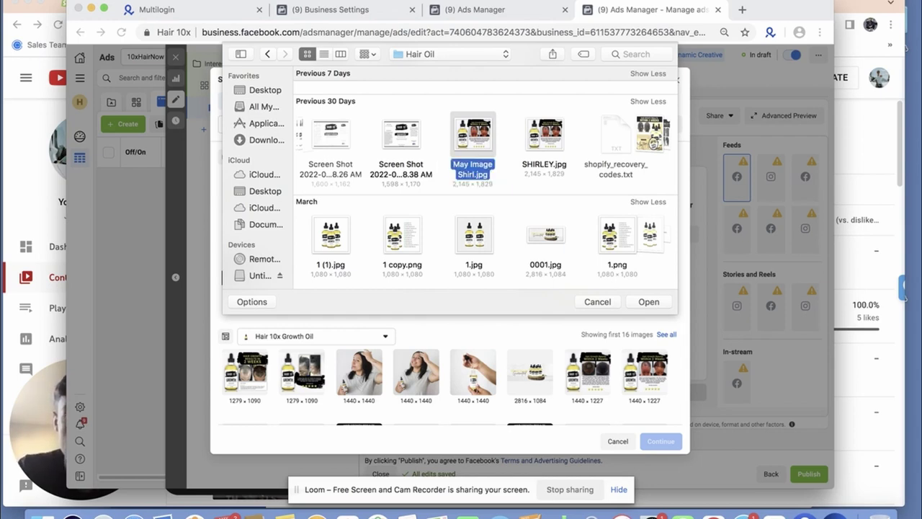
{"action": "left_click", "coordinate": [648, 301]}
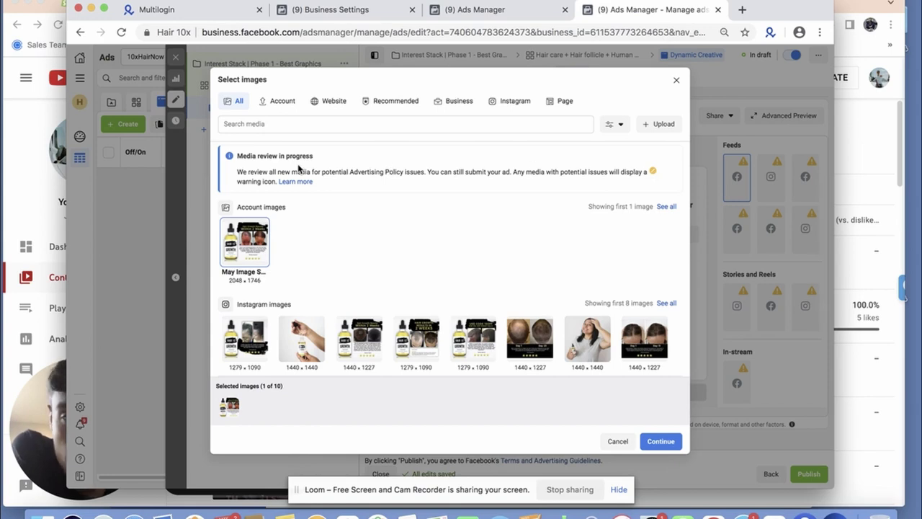
{"action": "left_click", "coordinate": [666, 450]}
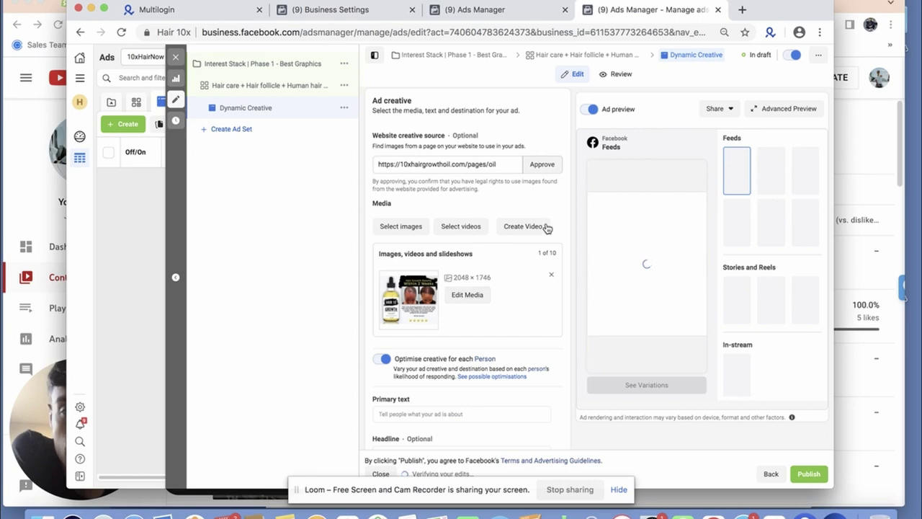
{"action": "left_click", "coordinate": [398, 228]}
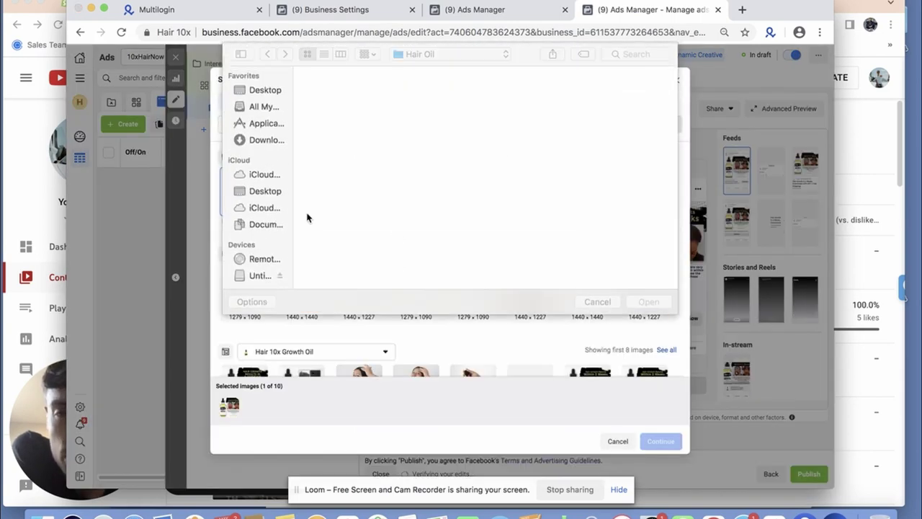
{"action": "scroll", "coordinate": [449, 175], "scroll_direction": "down", "scroll_amount": 10}
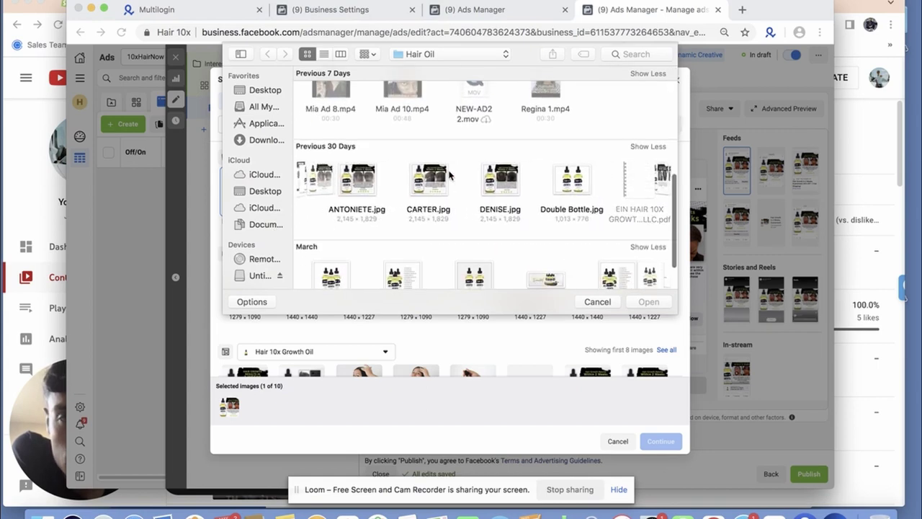
{"action": "left_click", "coordinate": [441, 177]}
{"action": "right_click", "coordinate": [439, 179]}
{"action": "left_click", "coordinate": [428, 215]}
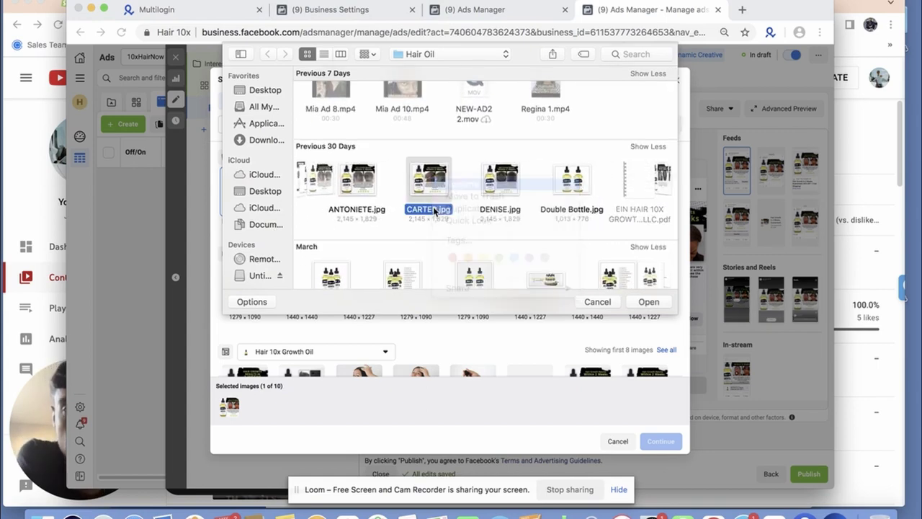
{"action": "type", "text": "May Carter"}
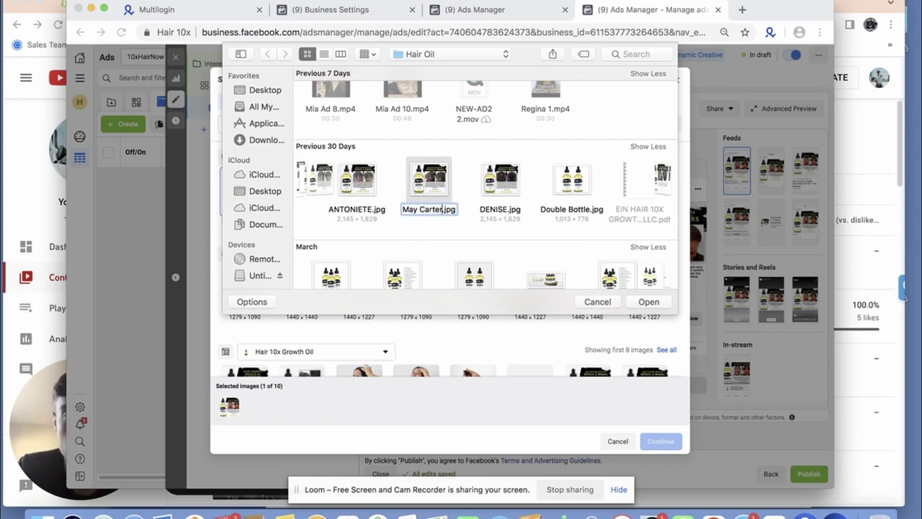
{"action": "key", "text": "Return"}
{"action": "left_click", "coordinate": [648, 301]}
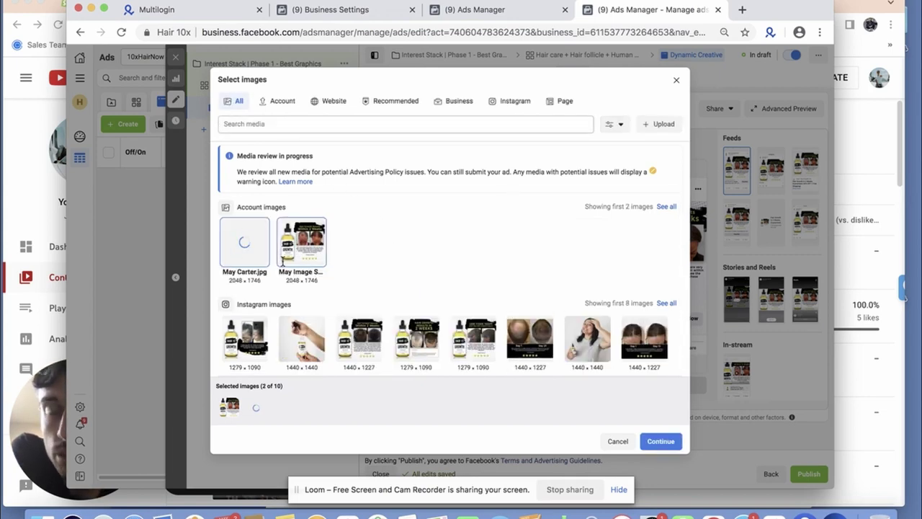
Start another image upload and look through the Hair Oil folder's recent and March files for a third ad image.
{"action": "left_click", "coordinate": [654, 126]}
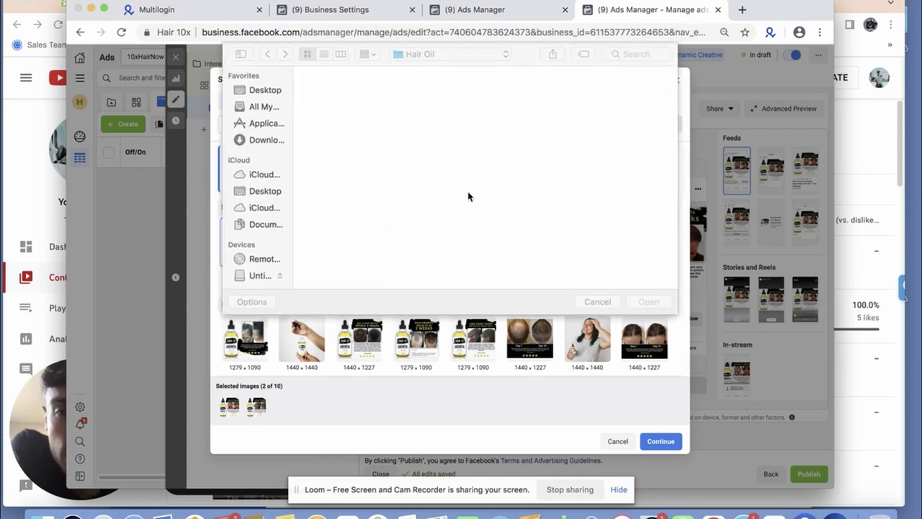
{"action": "scroll", "coordinate": [454, 184], "scroll_direction": "down", "scroll_amount": 3}
{"action": "scroll", "coordinate": [450, 180], "scroll_direction": "down", "scroll_amount": 5}
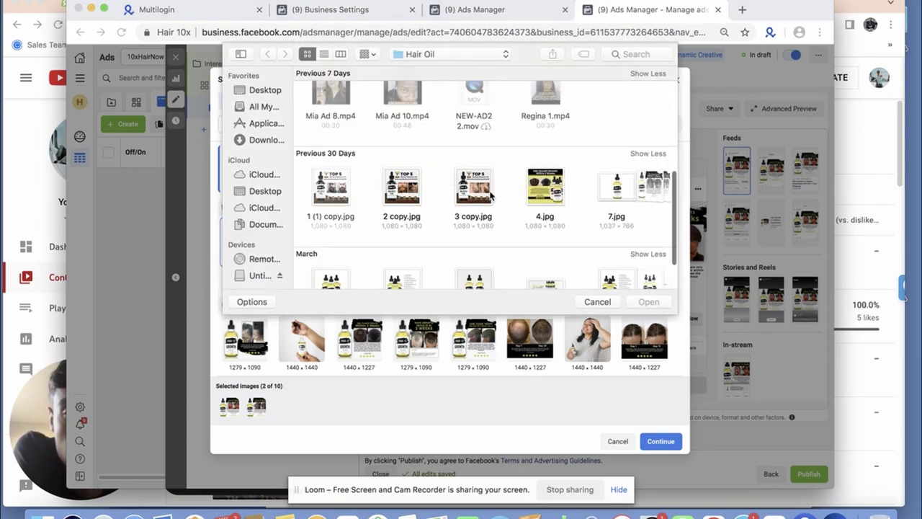
{"action": "scroll", "coordinate": [490, 196], "scroll_direction": "right", "scroll_amount": 3}
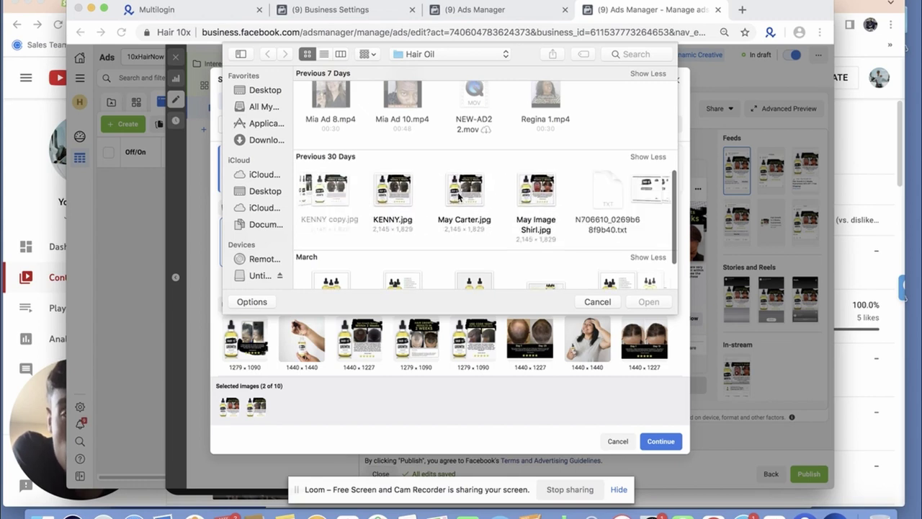
{"action": "right_click", "coordinate": [461, 196]}
{"action": "key", "text": "Escape"}
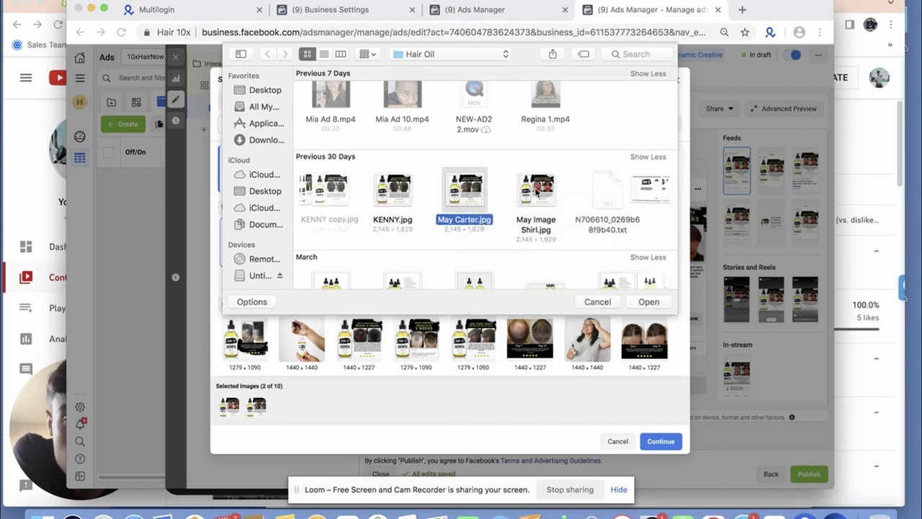
{"action": "scroll", "coordinate": [536, 189], "scroll_direction": "right", "scroll_amount": 6}
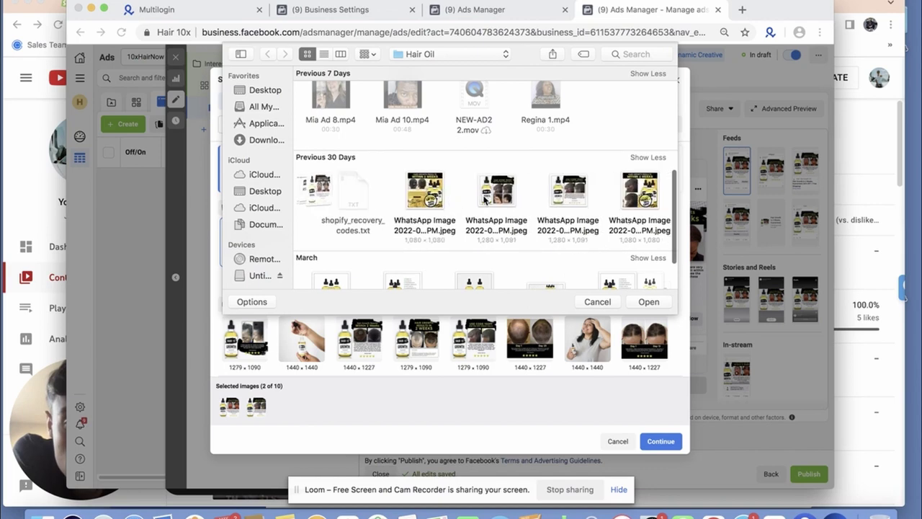
{"action": "scroll", "coordinate": [510, 193], "scroll_direction": "left", "scroll_amount": 10}
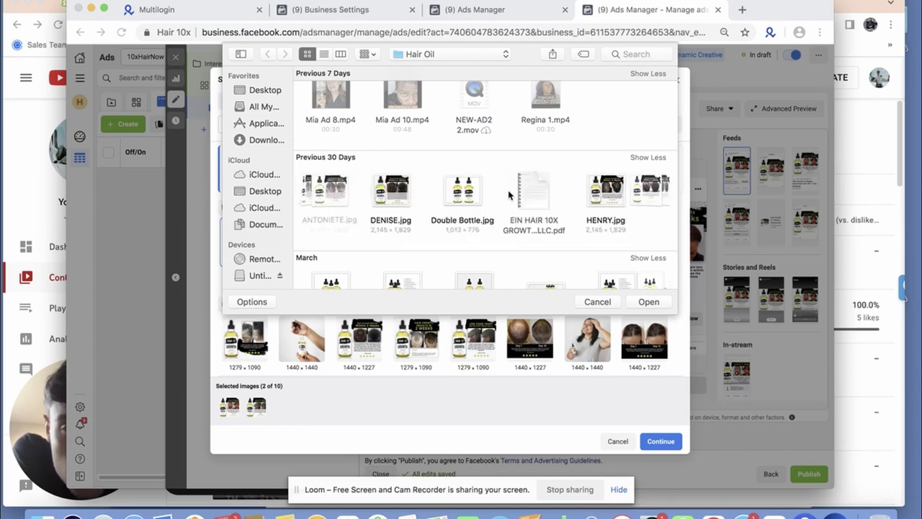
{"action": "scroll", "coordinate": [509, 195], "scroll_direction": "down", "scroll_amount": 3}
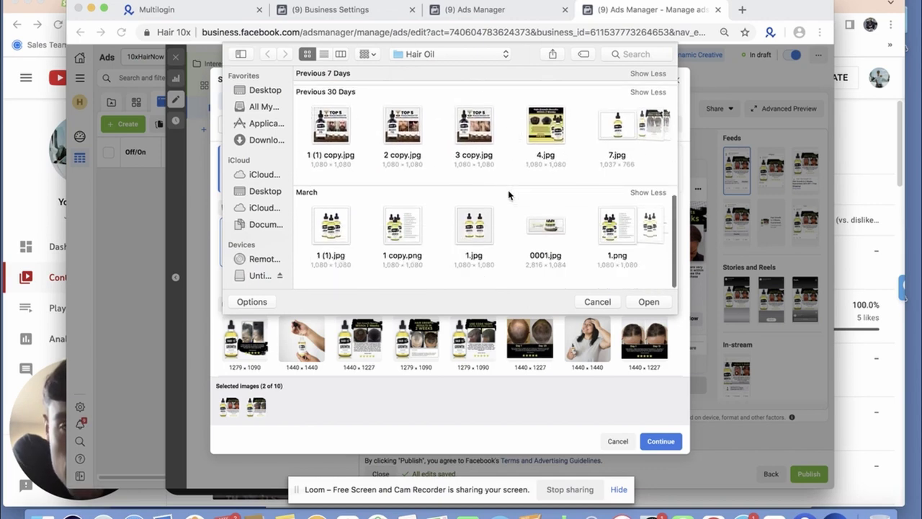
{"action": "scroll", "coordinate": [509, 227], "scroll_direction": "right", "scroll_amount": 5}
{"action": "scroll", "coordinate": [509, 227], "scroll_direction": "right", "scroll_amount": 10}
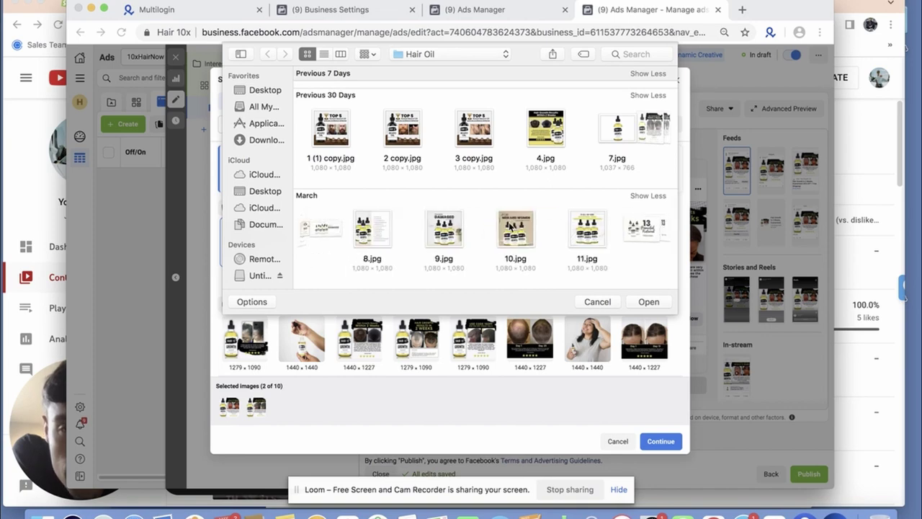
{"action": "scroll", "coordinate": [510, 226], "scroll_direction": "up", "scroll_amount": 1}
{"action": "scroll", "coordinate": [508, 227], "scroll_direction": "up", "scroll_amount": 4}
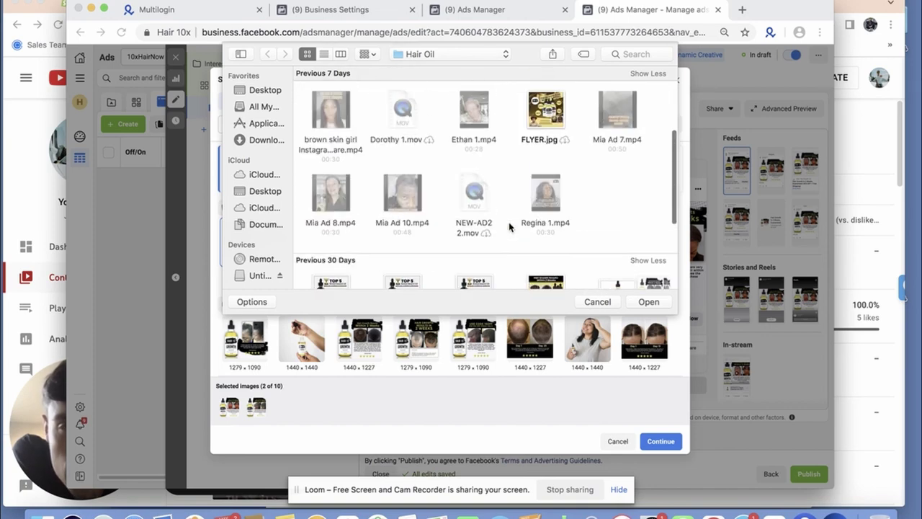
{"action": "scroll", "coordinate": [509, 227], "scroll_direction": "down", "scroll_amount": 5}
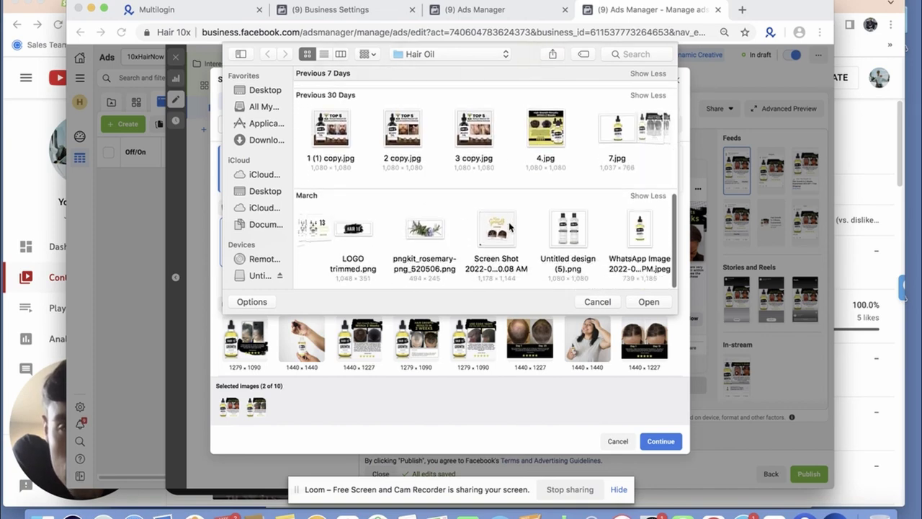
Rename the image file ANTONIETE.jpg as May Anto.jpg and upload it as the ad's third image.
{"action": "scroll", "coordinate": [504, 224], "scroll_direction": "up", "scroll_amount": 2}
{"action": "scroll", "coordinate": [480, 211], "scroll_direction": "right", "scroll_amount": 6}
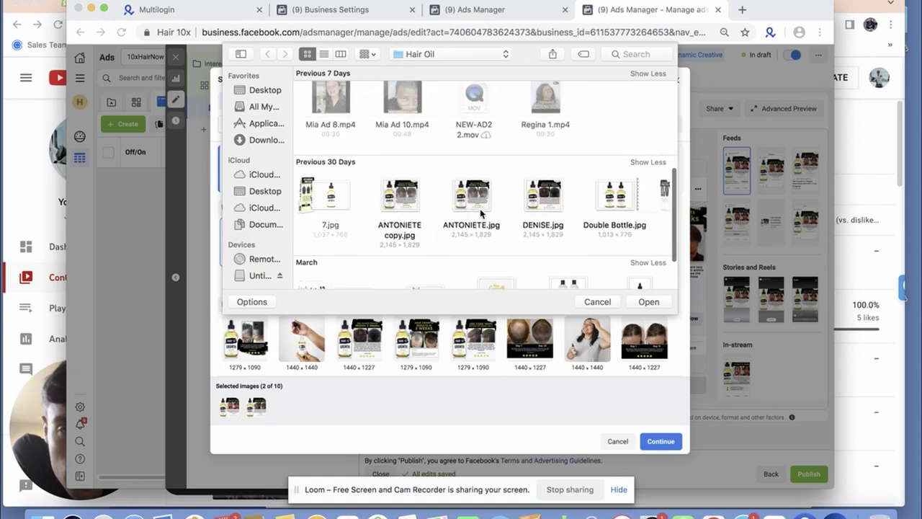
{"action": "scroll", "coordinate": [481, 213], "scroll_direction": "left", "scroll_amount": 2}
{"action": "right_click", "coordinate": [438, 204]}
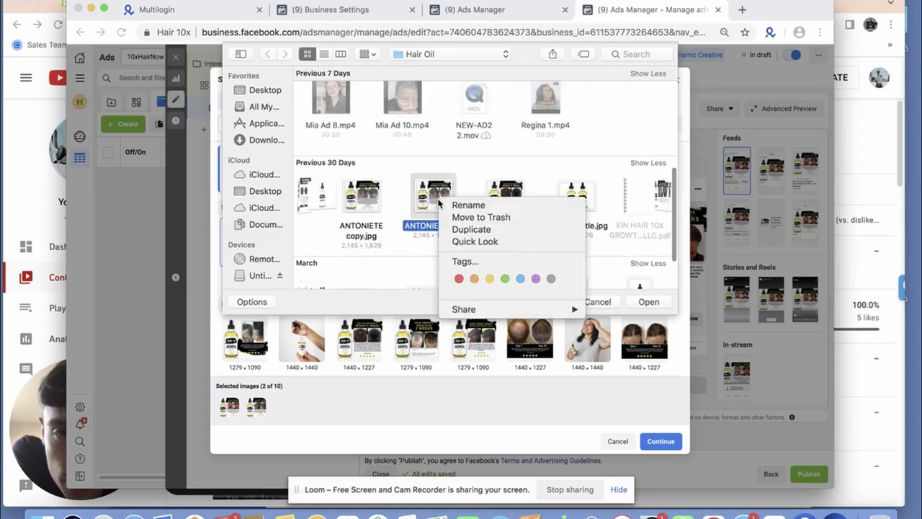
{"action": "left_click", "coordinate": [452, 264]}
{"action": "type", "text": "May Ann"}
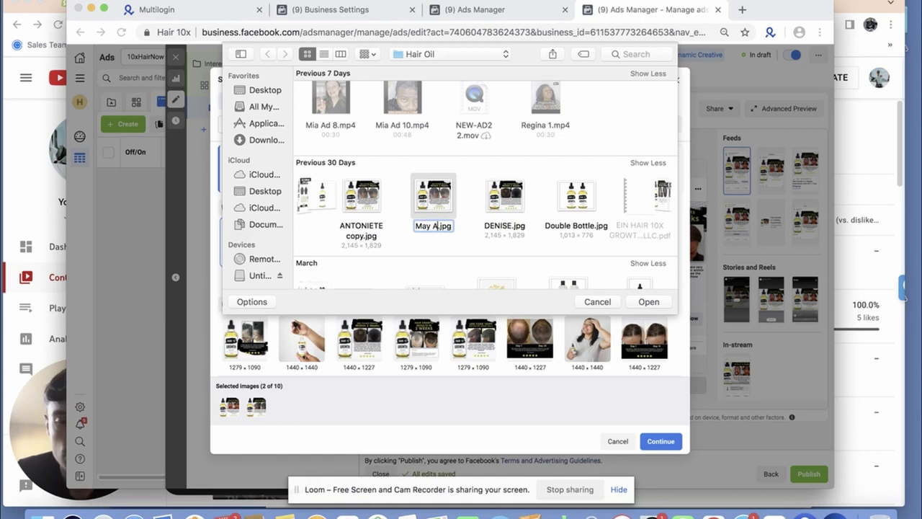
{"action": "key", "text": "Return"}
{"action": "left_click", "coordinate": [657, 305]}
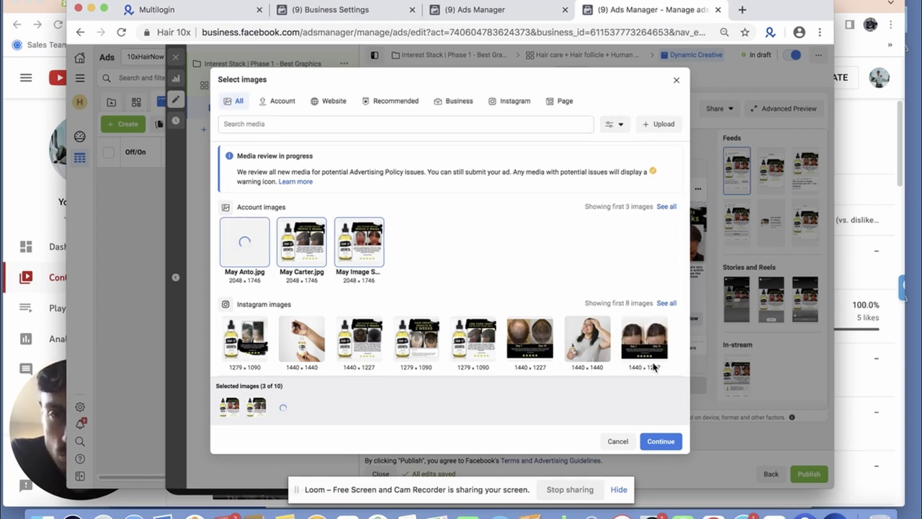
Rename the image file DENISE.jpg as Demn May.jpg and upload it as the ad's fourth image.
{"action": "left_click", "coordinate": [659, 126]}
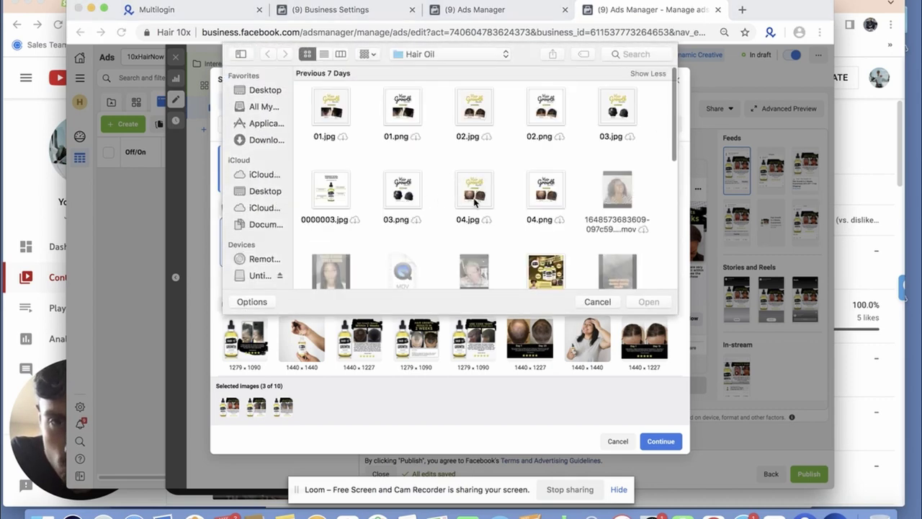
{"action": "scroll", "coordinate": [472, 201], "scroll_direction": "down", "scroll_amount": 3}
{"action": "scroll", "coordinate": [471, 202], "scroll_direction": "down", "scroll_amount": 5}
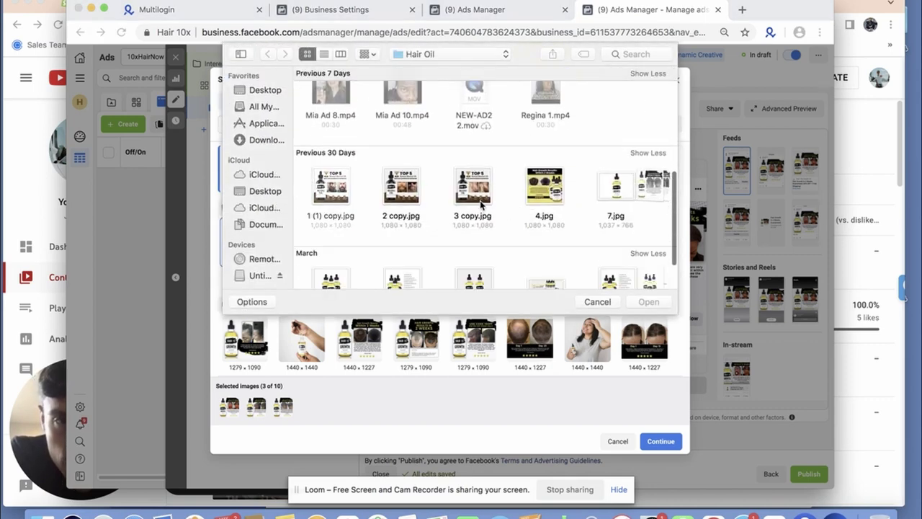
{"action": "right_click", "coordinate": [485, 199]}
{"action": "left_click", "coordinate": [536, 169]}
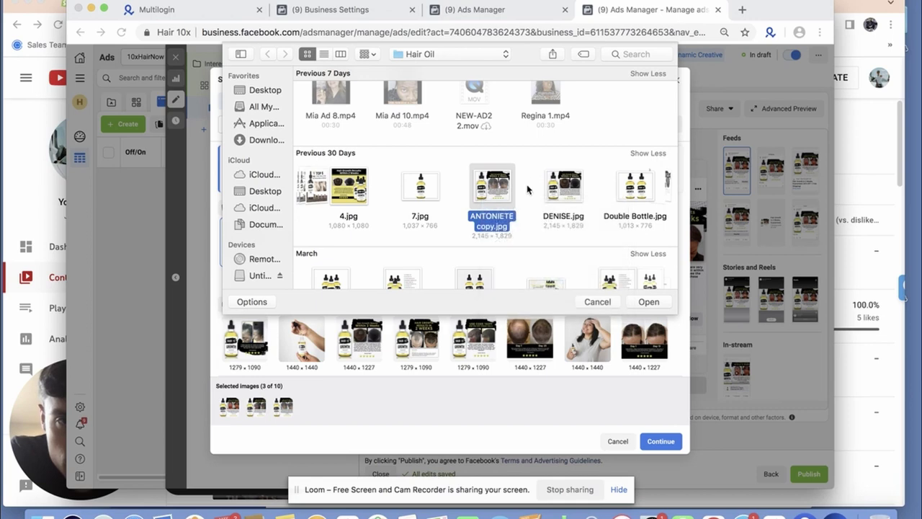
{"action": "scroll", "coordinate": [530, 190], "scroll_direction": "right", "scroll_amount": 2}
{"action": "left_click", "coordinate": [514, 187]}
{"action": "right_click", "coordinate": [511, 189]}
{"action": "left_click", "coordinate": [540, 189]}
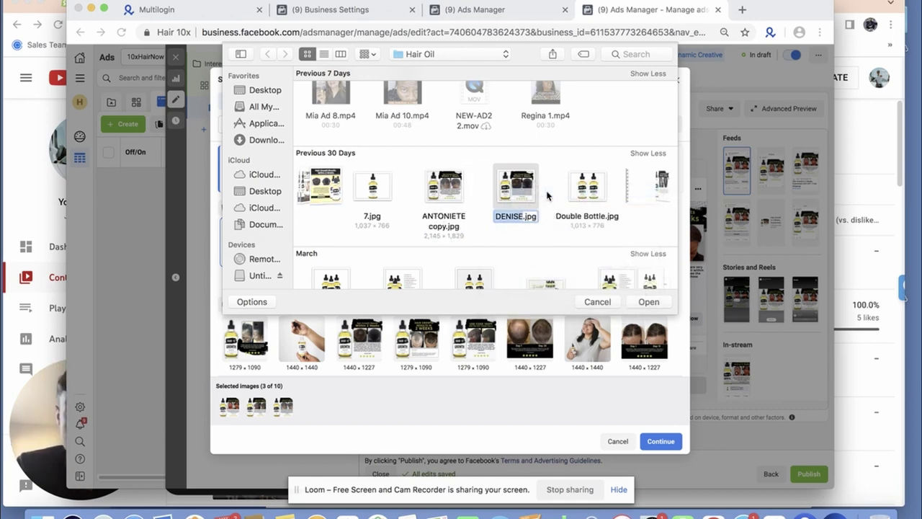
{"action": "type", "text": "Demn May"}
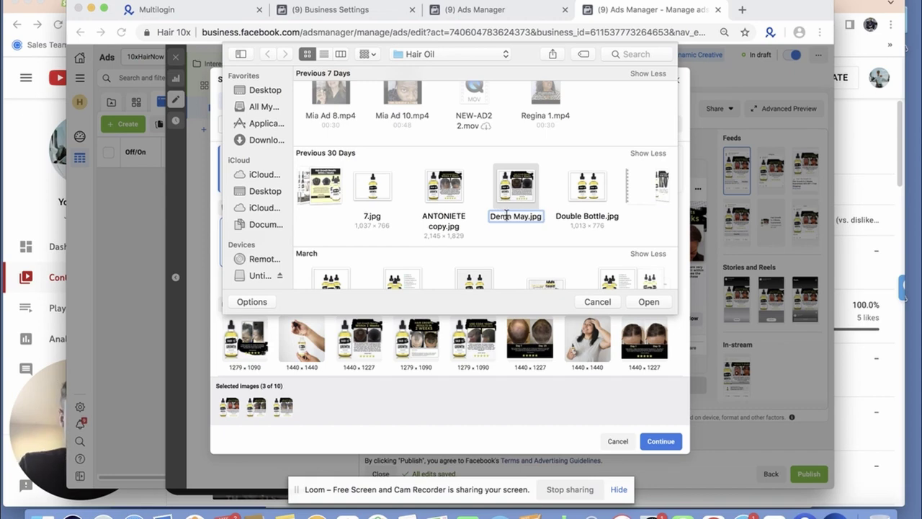
{"action": "key", "text": "Return"}
{"action": "left_click", "coordinate": [649, 301]}
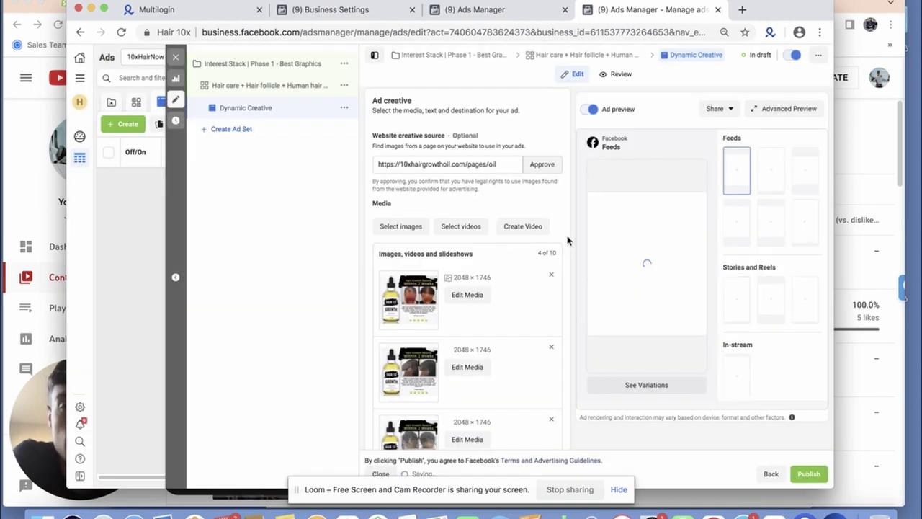
Fill the ad's primary text with the prepared sales copy that begins "The #1 Hair Growth Formula, Used By Over 100s of Men and Women".
{"action": "scroll", "coordinate": [567, 239], "scroll_direction": "down", "scroll_amount": 5}
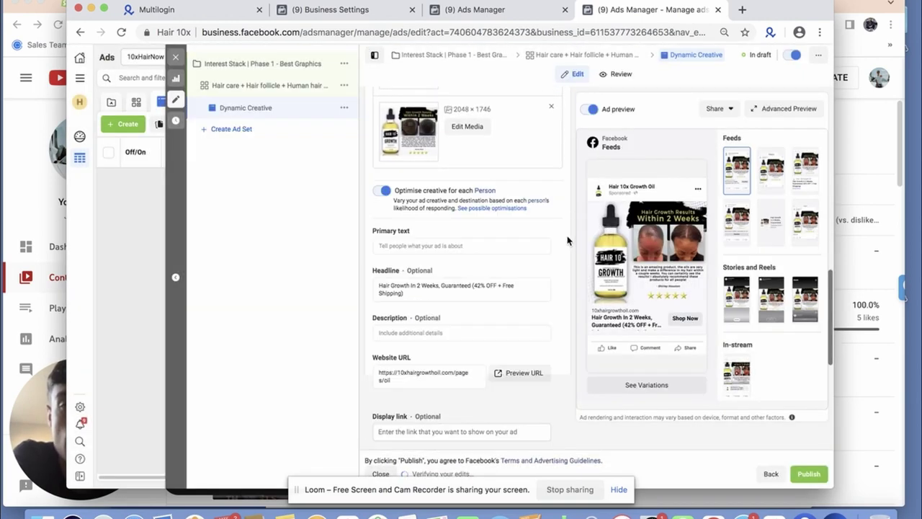
{"action": "scroll", "coordinate": [567, 239], "scroll_direction": "down", "scroll_amount": 2}
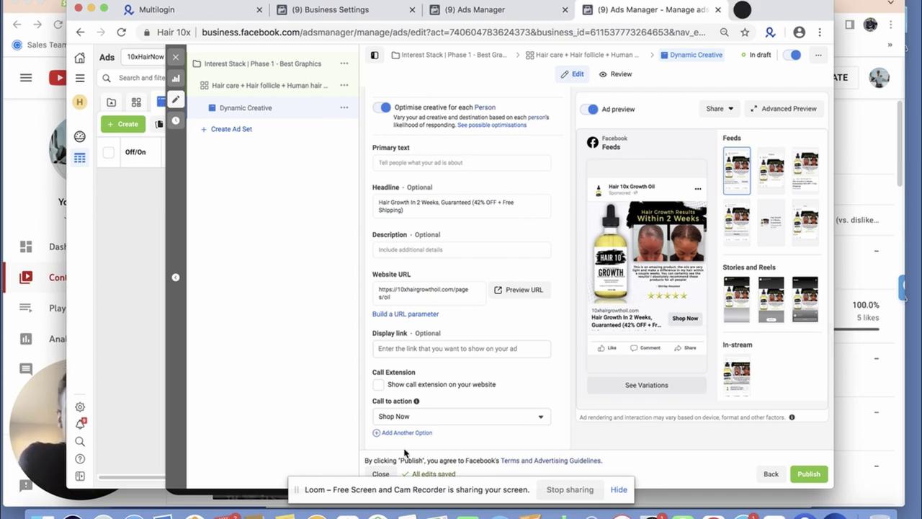
{"action": "left_click", "coordinate": [367, 490]}
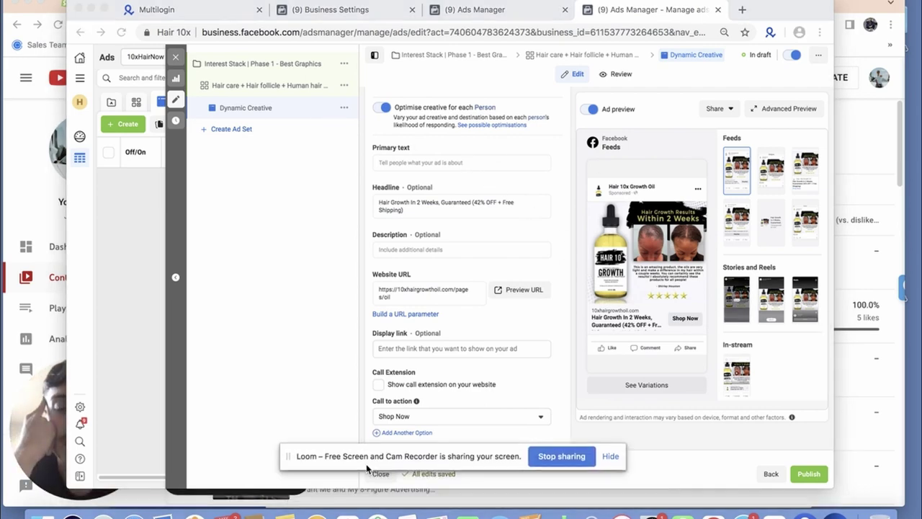
{"action": "left_click", "coordinate": [43, 309]}
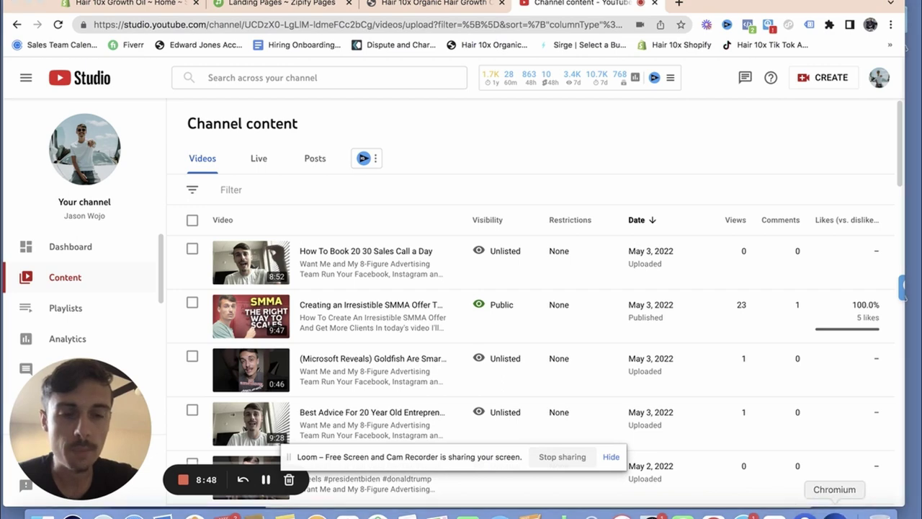
{"action": "left_click", "coordinate": [834, 510]}
{"action": "left_click", "coordinate": [425, 162]}
{"action": "type", "text": "The #1 Hair Growth Formula, Used By Over 100s of Men and Women Is Achieving Hair Growth In Just Under 2 Weeks! ❤  Mia's Hair Growth Oil stops hair loss, repairs damaged hair, and even fights stubborn hair 😍  It's 10 Natural Ingredients make it suitable for all skin and hair types 👍  Show your hair off with confidence as it shines and moves in the wind!  Get up to 42% OFF while supplies last -> https://miahairoil.com/pages/organic-hair-growth-oil"}
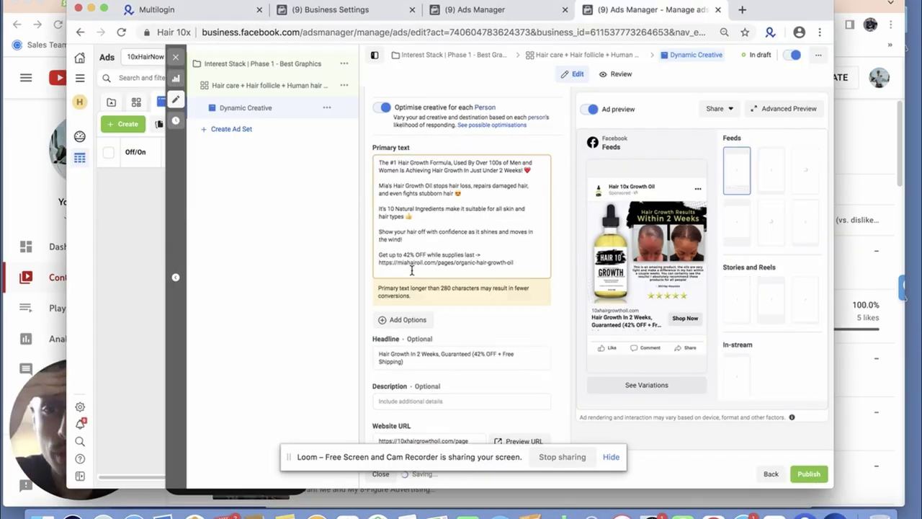
Remove the miahairoil.com link from the end of the primary text, ending it after "Get up to 42% OFF while supplies last" and its arrow.
{"action": "key", "text": "BackSpace"}
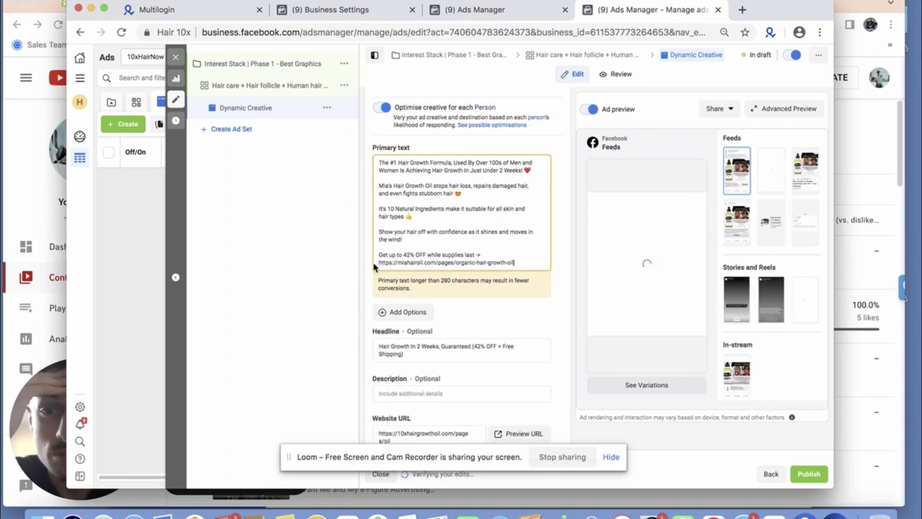
{"action": "key", "text": "super+BackSpace"}
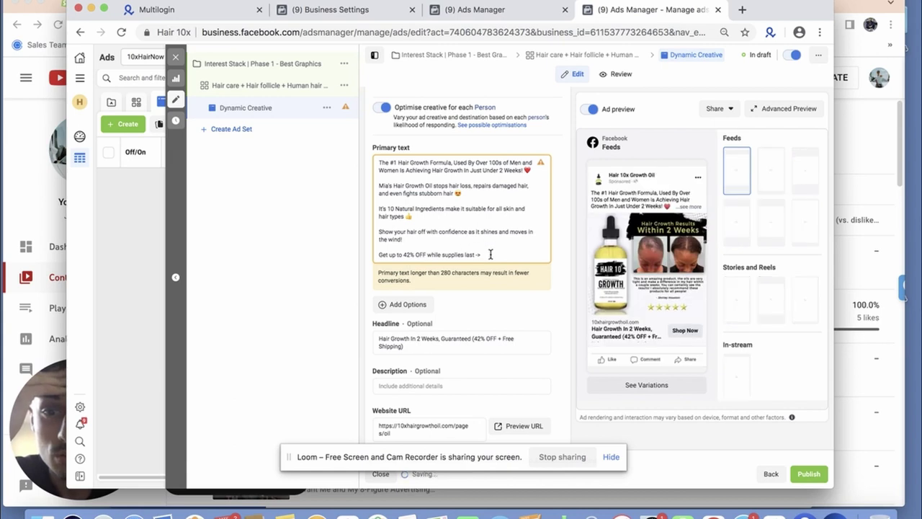
{"action": "key", "text": "BackSpace"}
{"action": "key", "text": "super+a"}
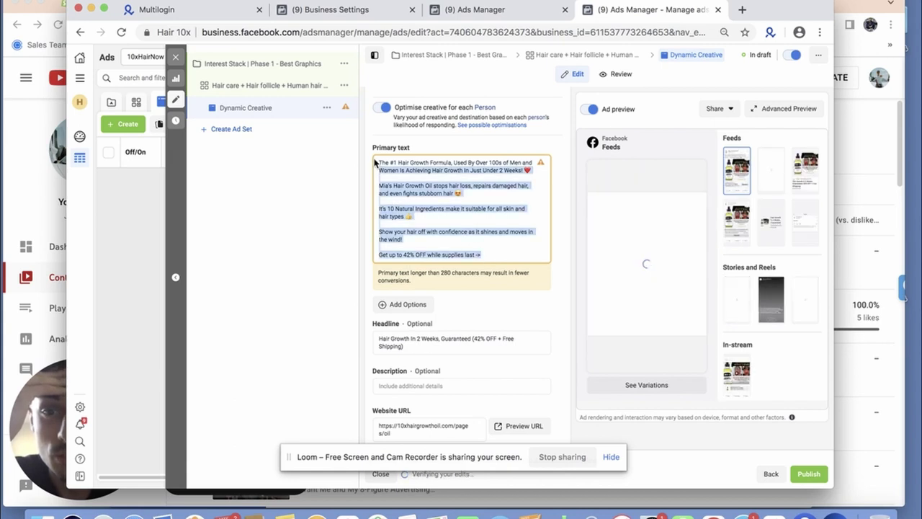
{"action": "key", "text": "Left"}
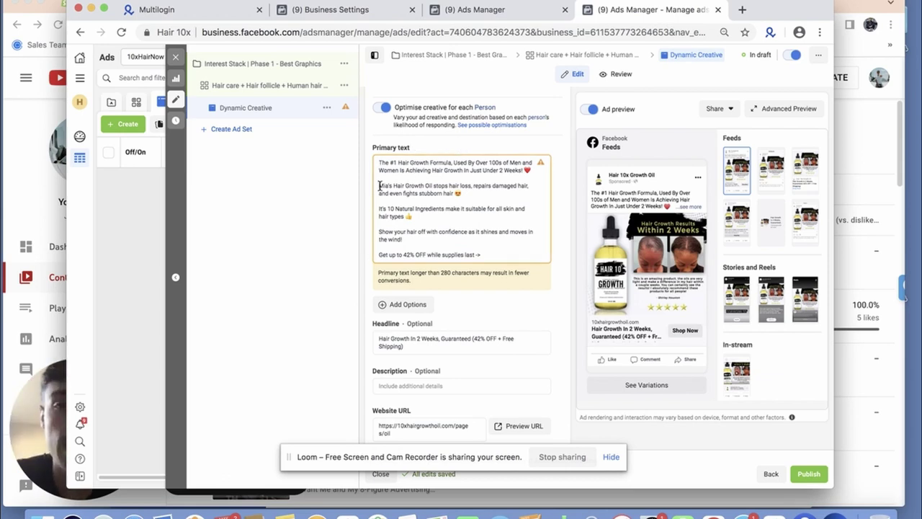
Replace "Mia's Hair Growth Oil" in the primary text's second paragraph with "Hair 10x's Organic Growth Oil".
{"action": "key", "text": "BackSpace"}
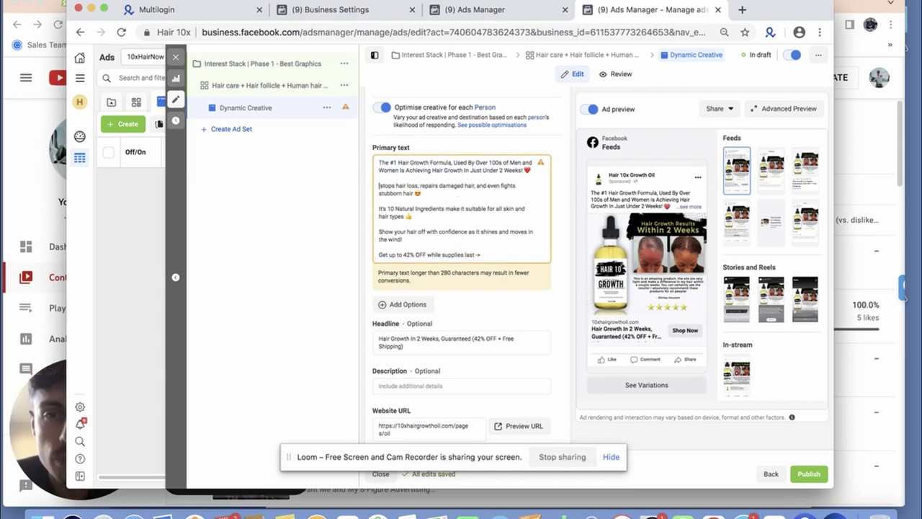
{"action": "type", "text": "Hair 10x"}
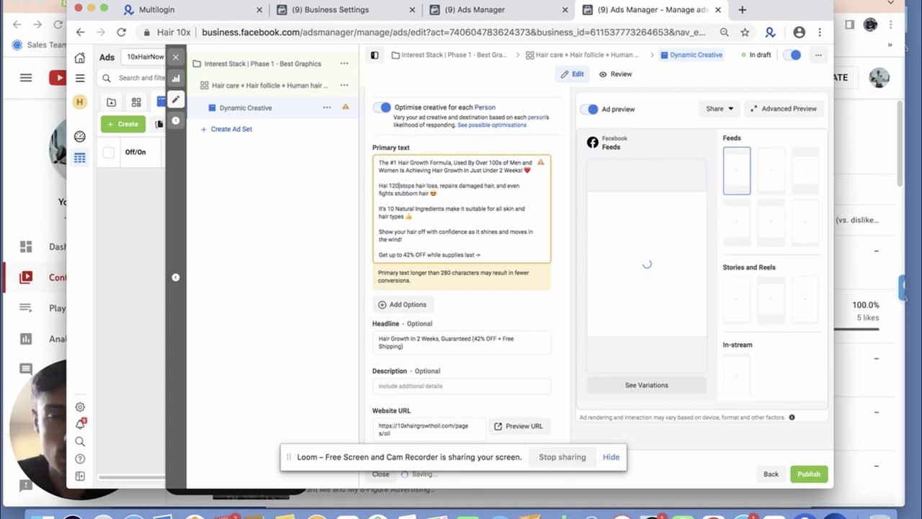
{"action": "key", "text": "BackSpace"}
{"action": "key", "text": "BackSpace"}
{"action": "key", "text": "BackSpace"}
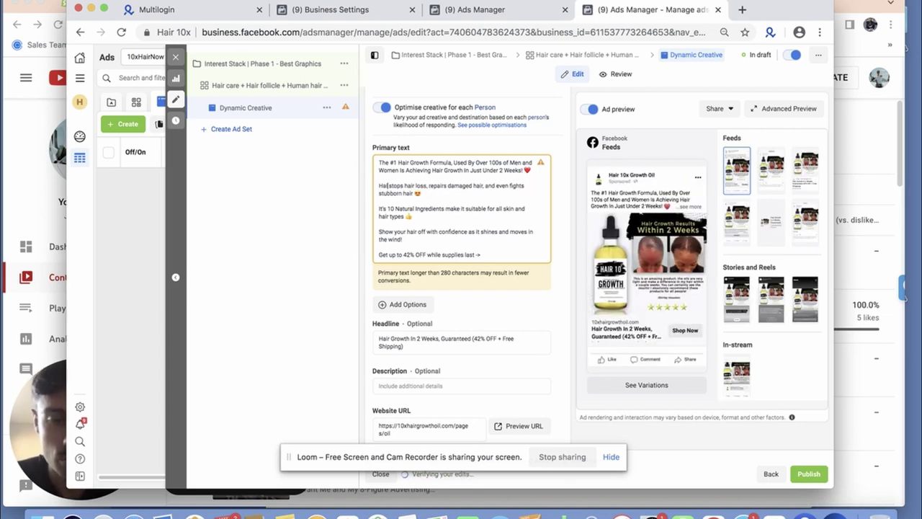
{"action": "type", "text": "10x's "}
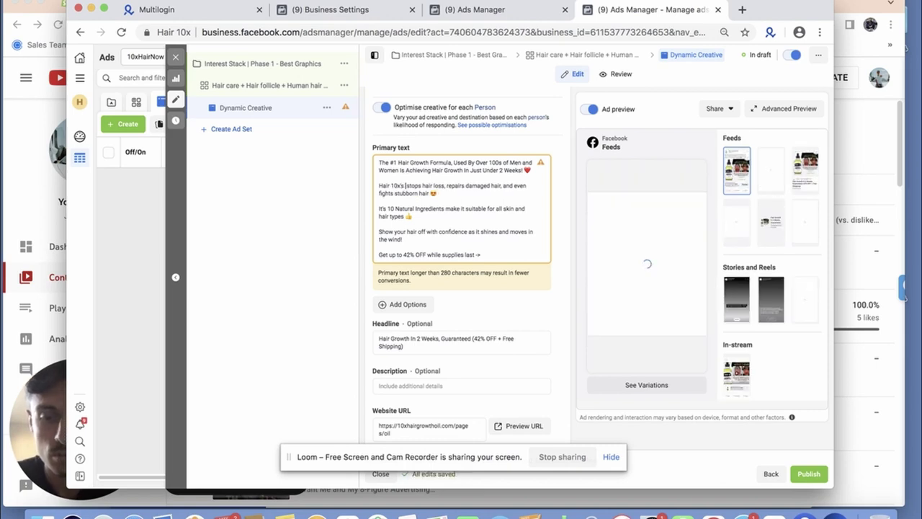
{"action": "type", "text": "Organic Growth "}
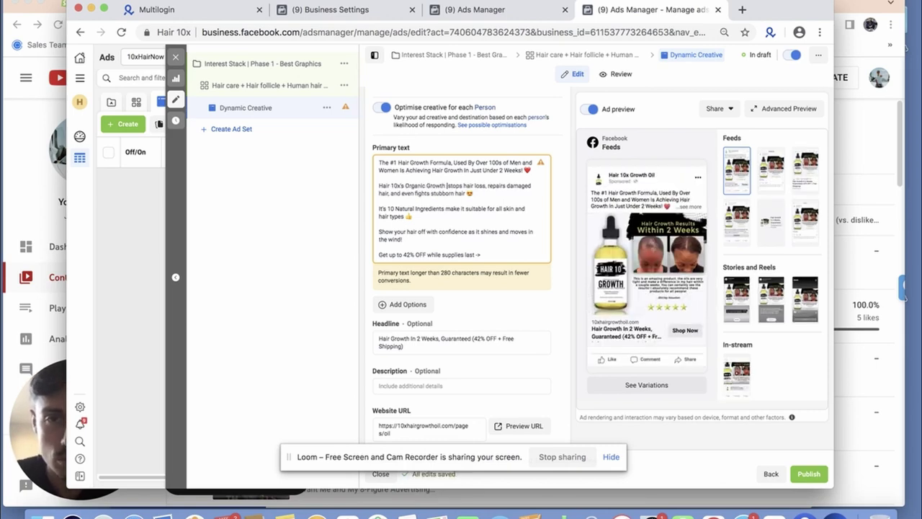
{"action": "type", "text": "Oil"}
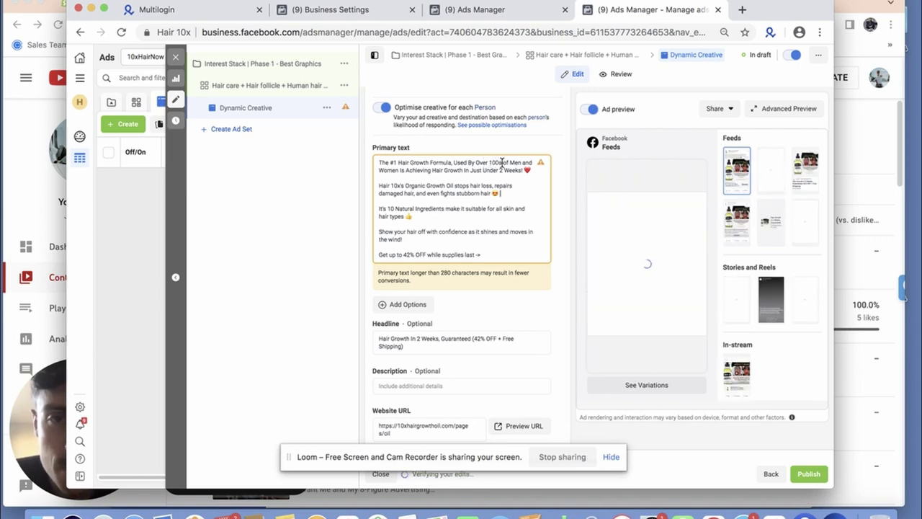
In the primary text's opening sentence, replace "100s of" with "6,120+" and "Is" before "Achieving" with "Are".
{"action": "double_click", "coordinate": [496, 162]}
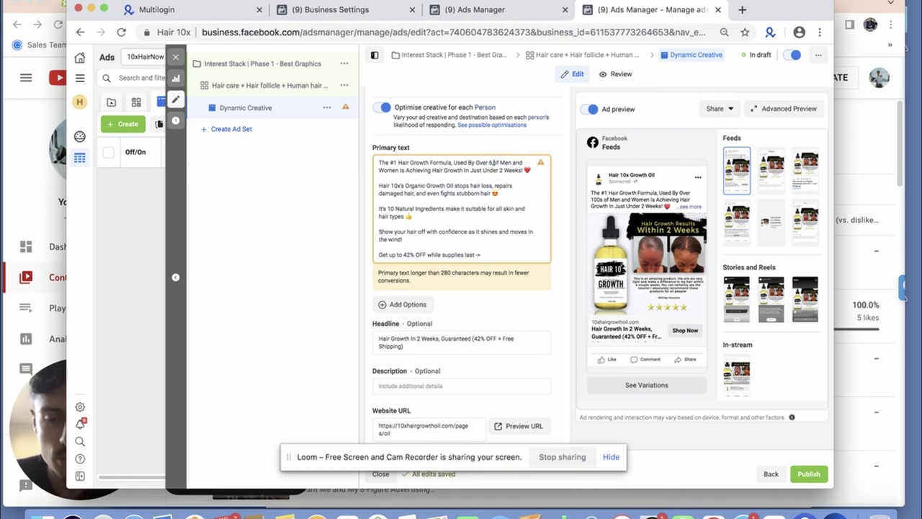
{"action": "type", "text": "6,120+"}
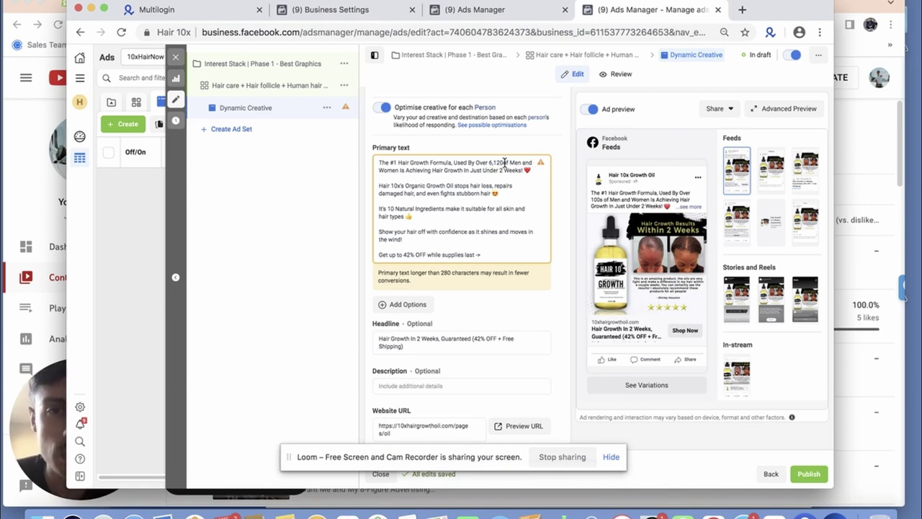
{"action": "type", "text": " of"}
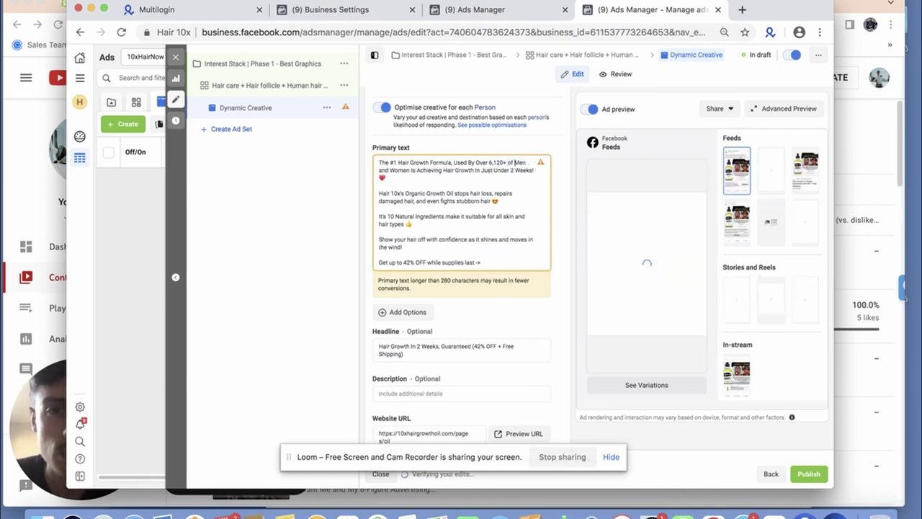
{"action": "key", "text": "BackSpace"}
{"action": "key", "text": "BackSpace"}
{"action": "key", "text": "BackSpace"}
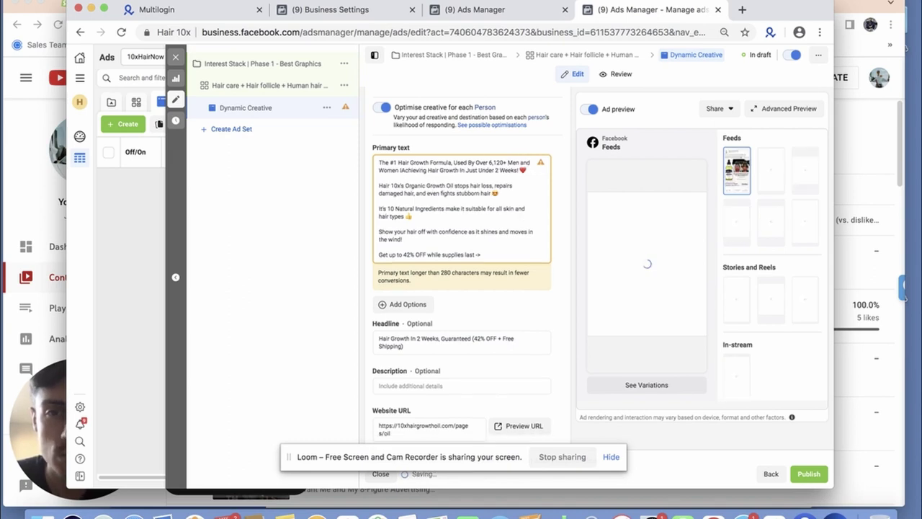
{"action": "left_click", "coordinate": [402, 170]}
{"action": "type", "text": "Are"}
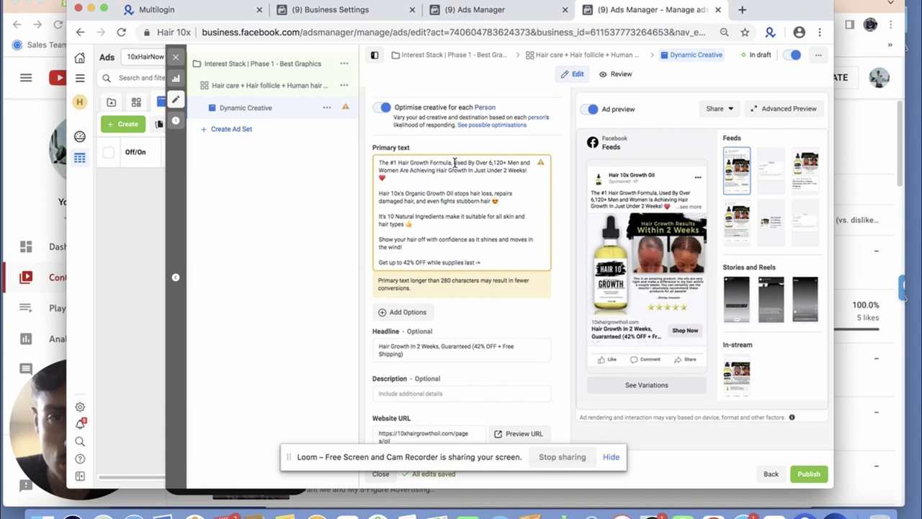
Insert "Organic" before "Hair Growth Formula" in the opening sentence and delete "Over" before "6,120+".
{"action": "double_click", "coordinate": [462, 162]}
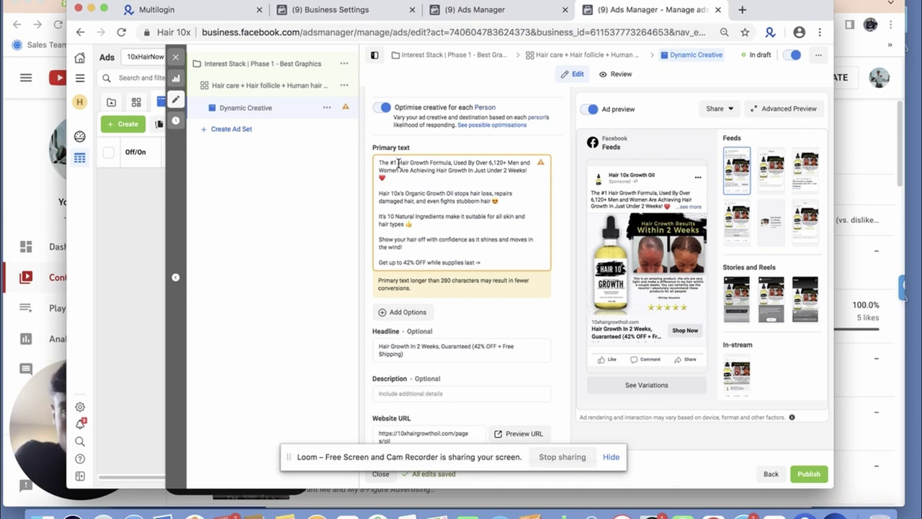
{"action": "left_click", "coordinate": [398, 163]}
{"action": "type", "text": "Organic"}
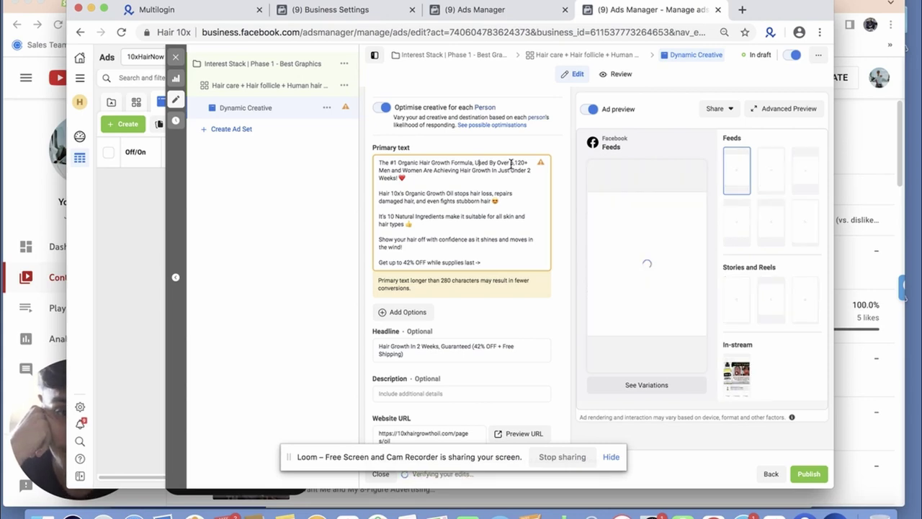
{"action": "key", "text": "BackSpace"}
{"action": "key", "text": "BackSpace"}
{"action": "key", "text": "BackSpace"}
{"action": "key", "text": "BackSpace"}
{"action": "key", "text": "BackSpace"}
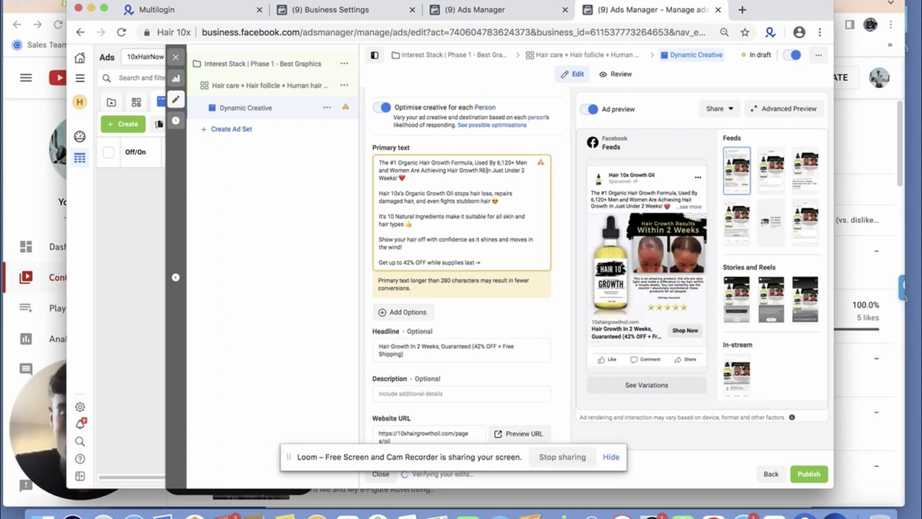
Add "RESULTS" after "Achieving Hair Growth" in the opening sentence and delete "Just" before "Under 2 Weeks".
{"action": "type", "text": "SULTS"}
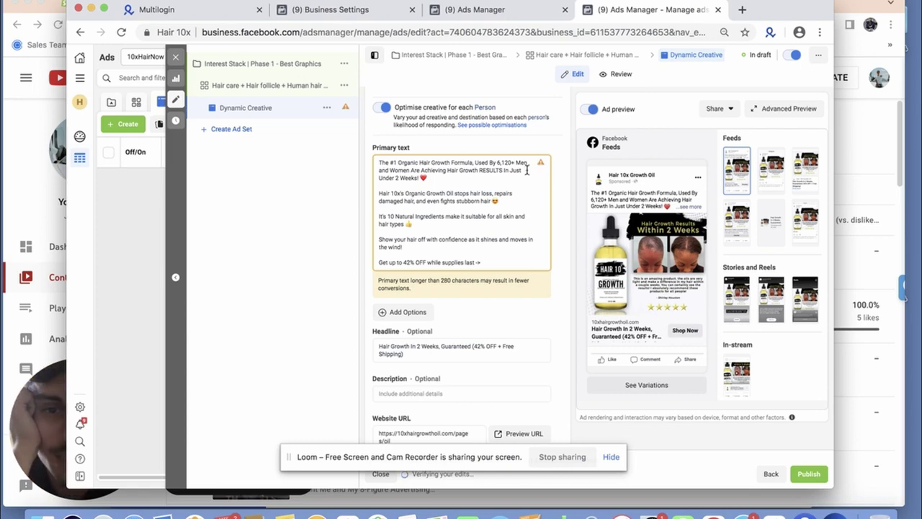
{"action": "key", "text": "BackSpace"}
{"action": "key", "text": "BackSpace"}
{"action": "key", "text": "BackSpace"}
{"action": "key", "text": "BackSpace"}
{"action": "key", "text": "BackSpace"}
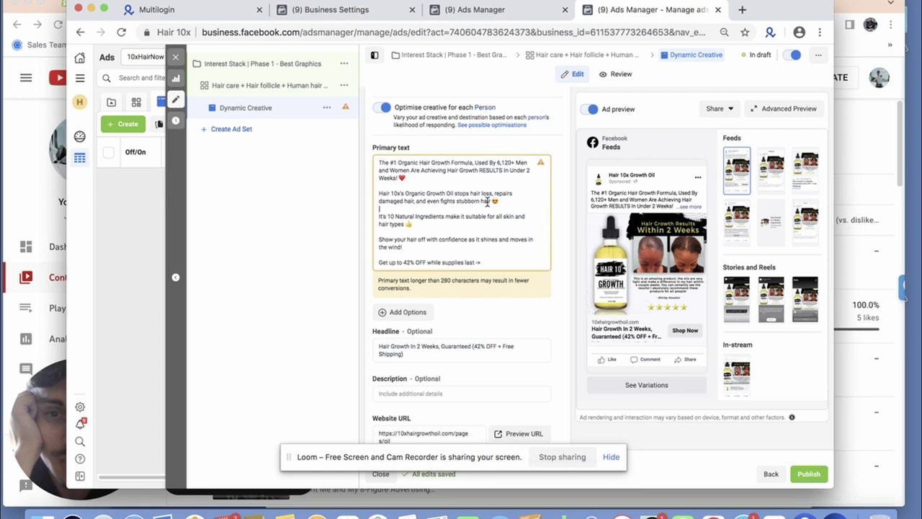
Replace the second paragraph's text after "Growth Oil" with "contains 13 all natural powerful ingredients", correcting the spelling and keeping a blank line below.
{"action": "left_click_drag", "start_coordinate": [487, 202], "coordinate": [455, 193]}
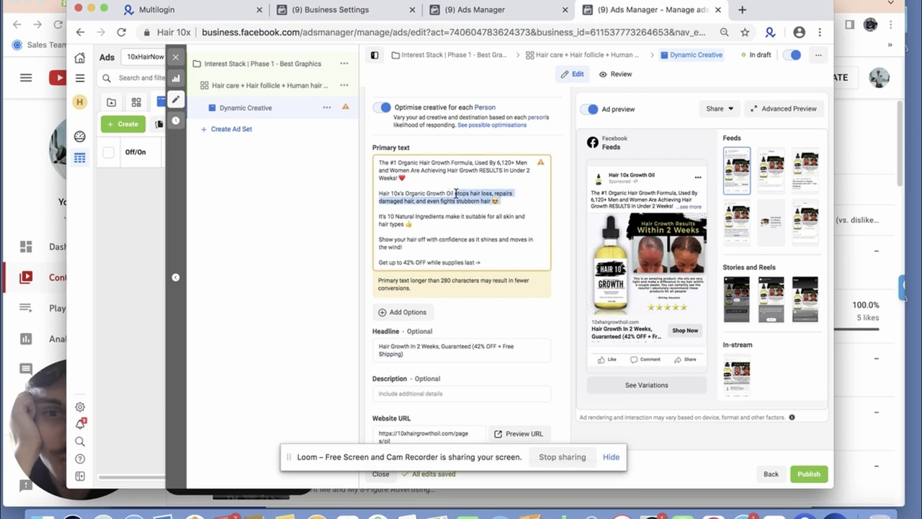
{"action": "key", "text": "BackSpace"}
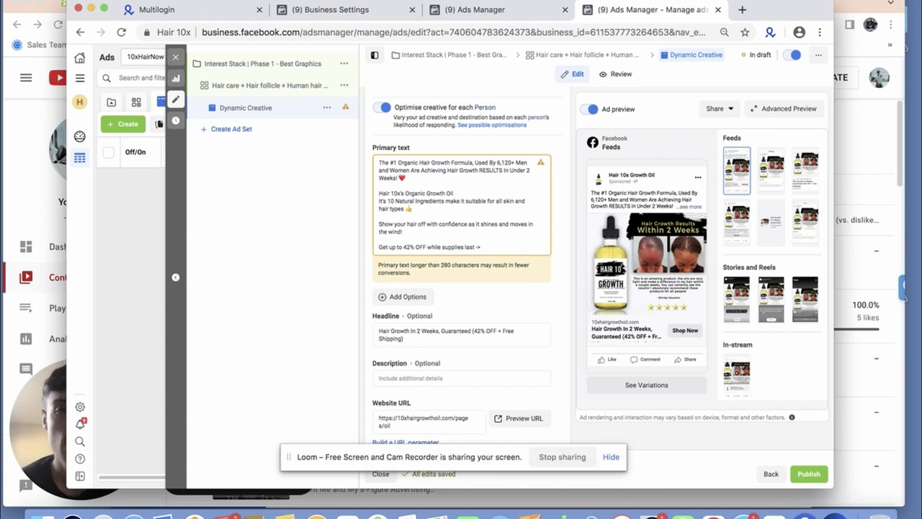
{"action": "key", "text": "Return"}
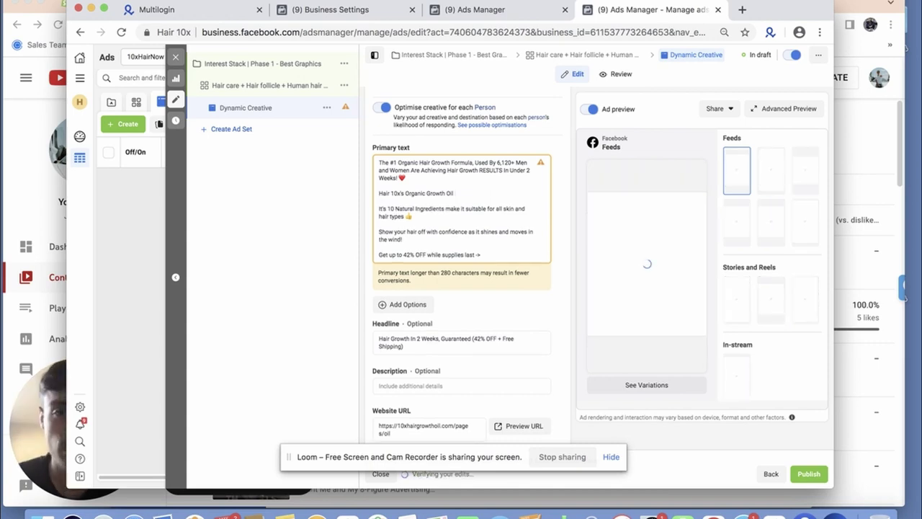
{"action": "left_click", "coordinate": [465, 193]}
{"action": "type", "text": "contai"}
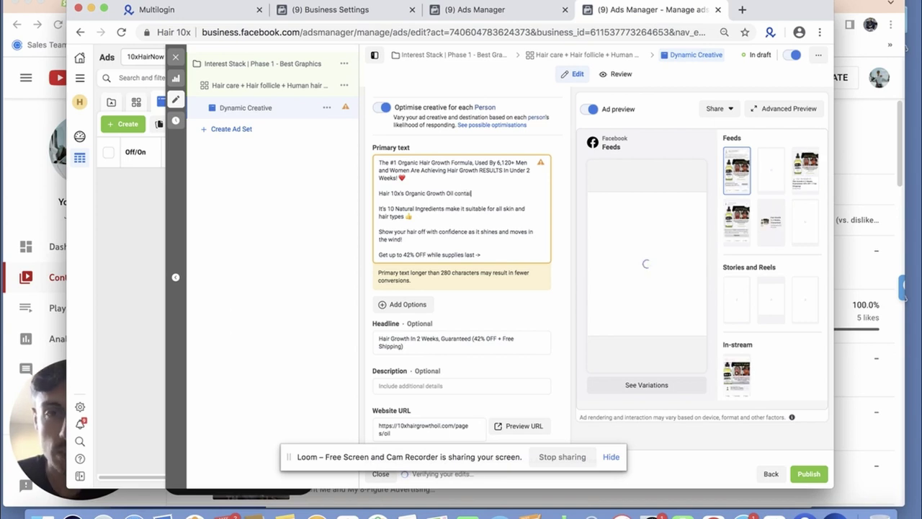
{"action": "type", "text": "ns 13 all natu"}
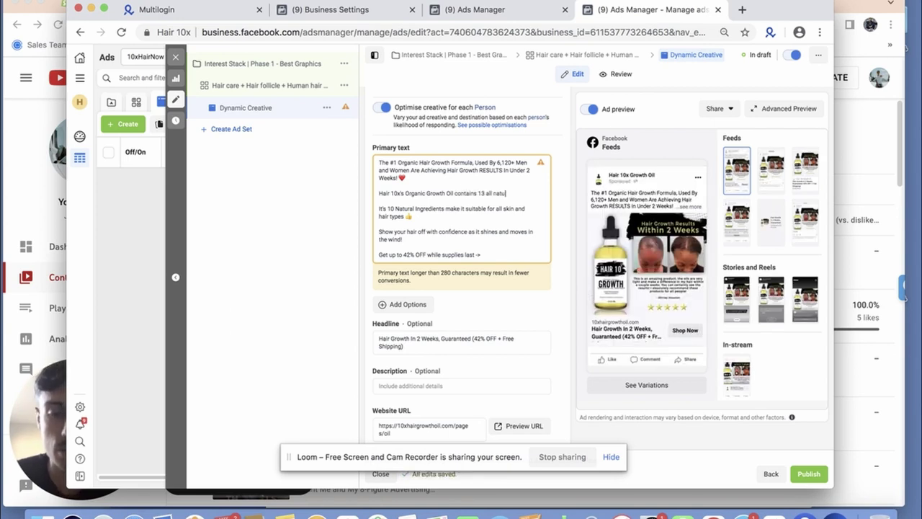
{"action": "type", "text": "ral powerful"}
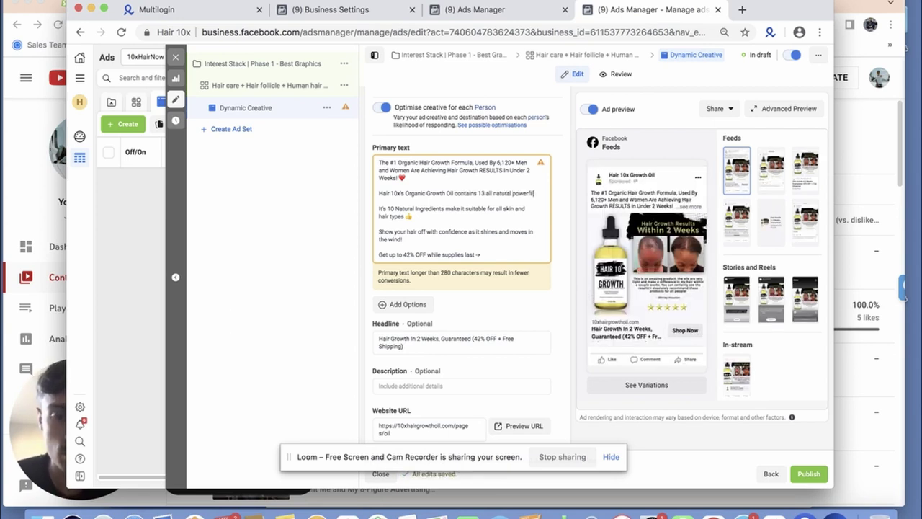
{"action": "type", "text": " ingredients"}
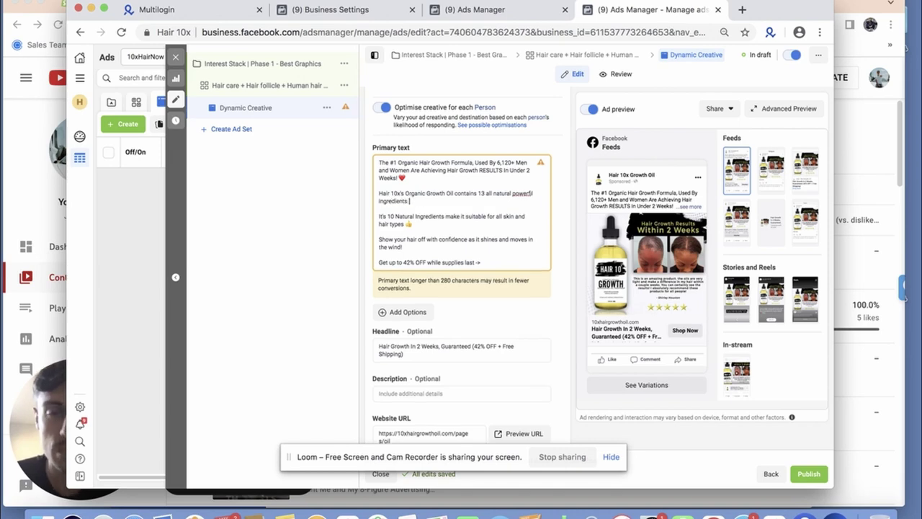
{"action": "right_click", "coordinate": [525, 193]}
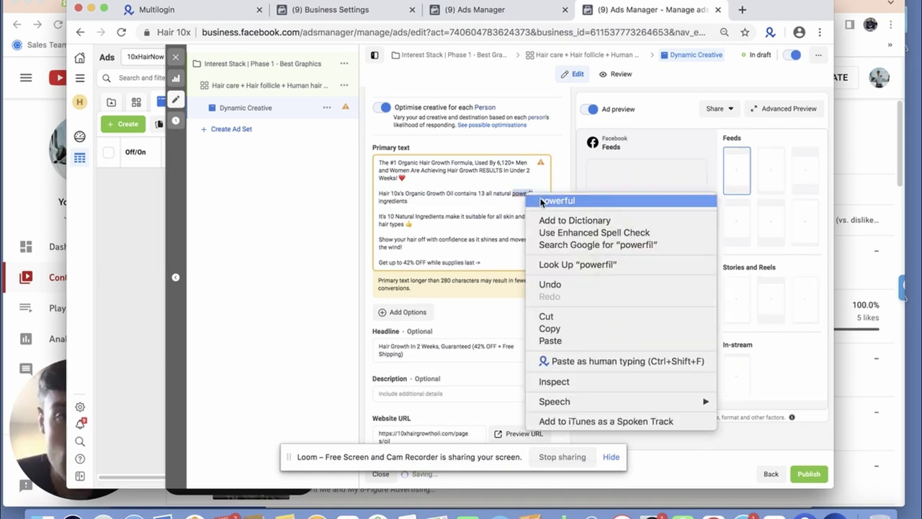
{"action": "left_click", "coordinate": [558, 200]}
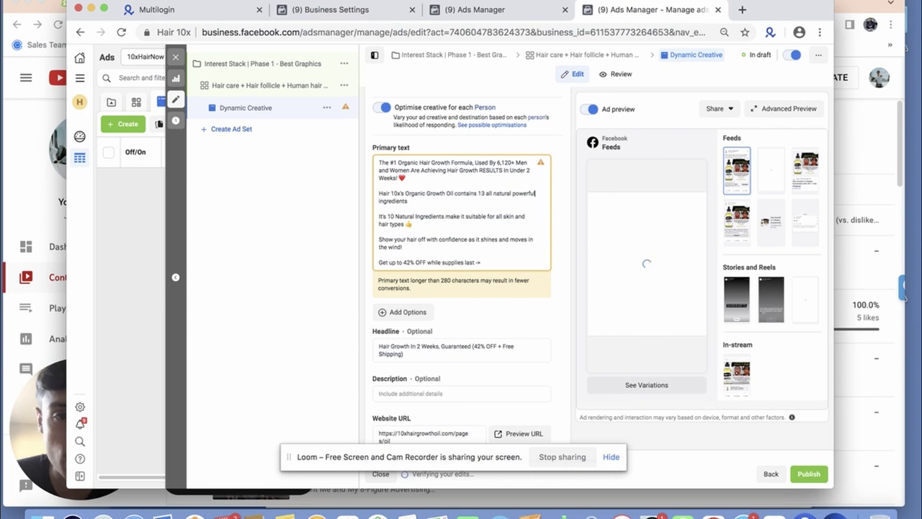
Restyle the second paragraph's new wording as "Contains 13 All-Natural Powerful Ingredients".
{"action": "left_click", "coordinate": [497, 193]}
{"action": "key", "text": "BackSpace"}
{"action": "type", "text": "N"}
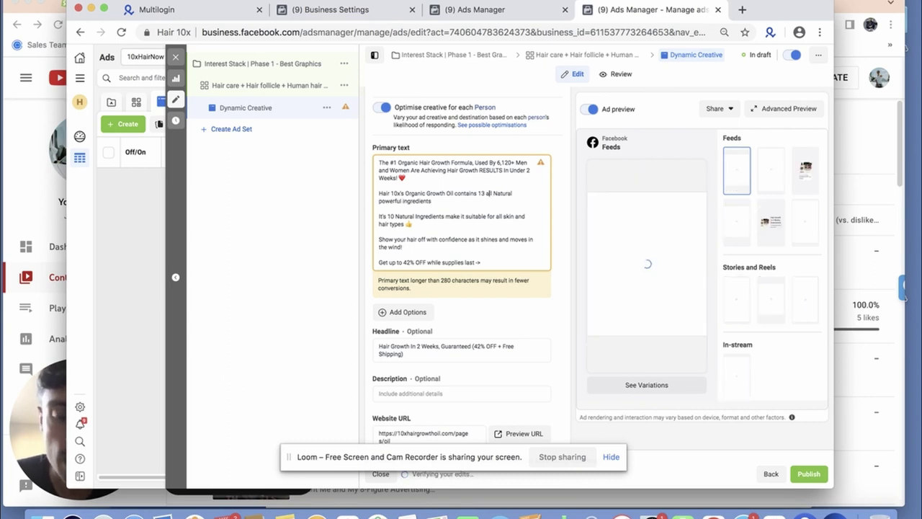
{"action": "left_click", "coordinate": [496, 193]}
{"action": "key", "text": "BackSpace"}
{"action": "key", "text": "BackSpace"}
{"action": "key", "text": "BackSpace"}
{"action": "type", "text": "All-"}
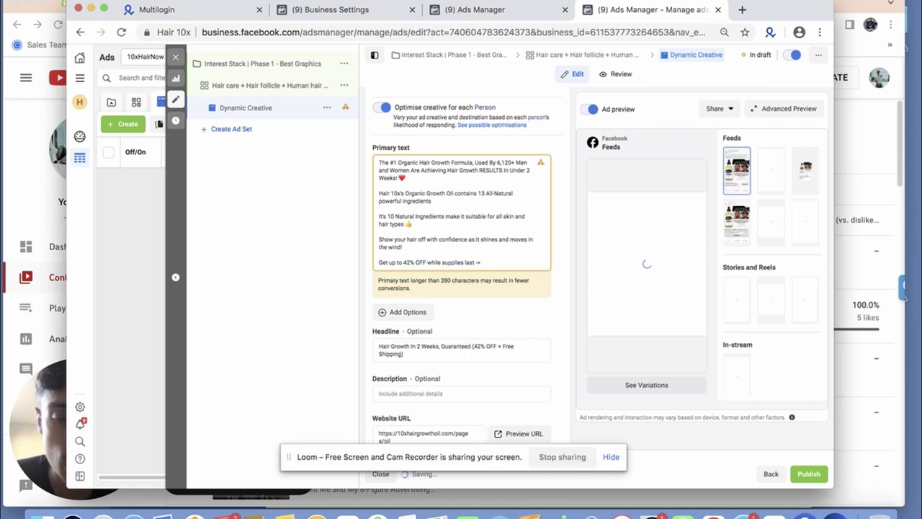
{"action": "double_click", "coordinate": [396, 201]}
{"action": "type", "text": "Powerful"}
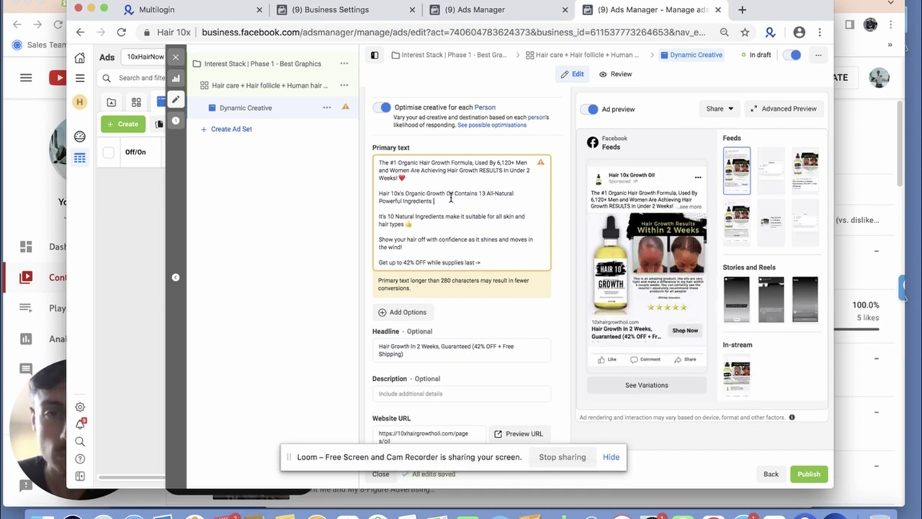
Continue the second paragraph with "That Have Been Tested and Doctor Recommended For MASSIVE Result".
{"action": "type", "text": "That Have "}
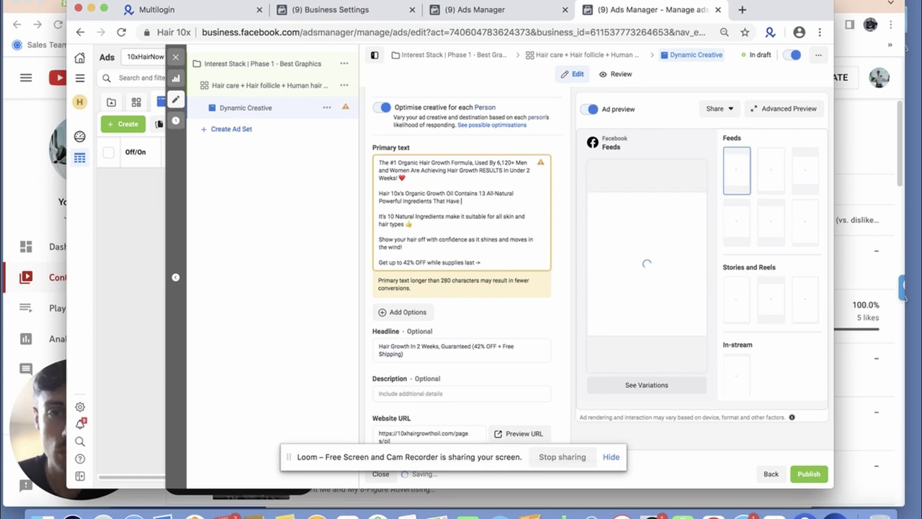
{"action": "type", "text": "Been Tet"}
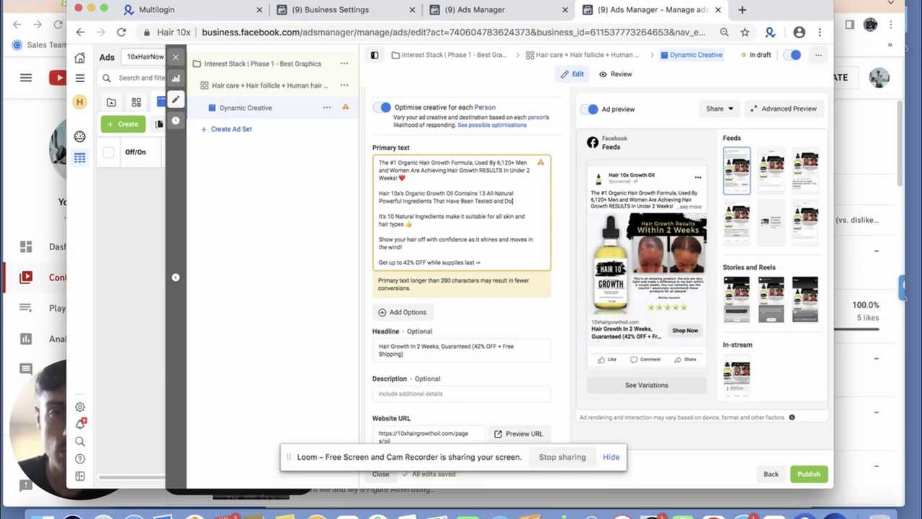
{"action": "type", "text": "ted and Doctor"}
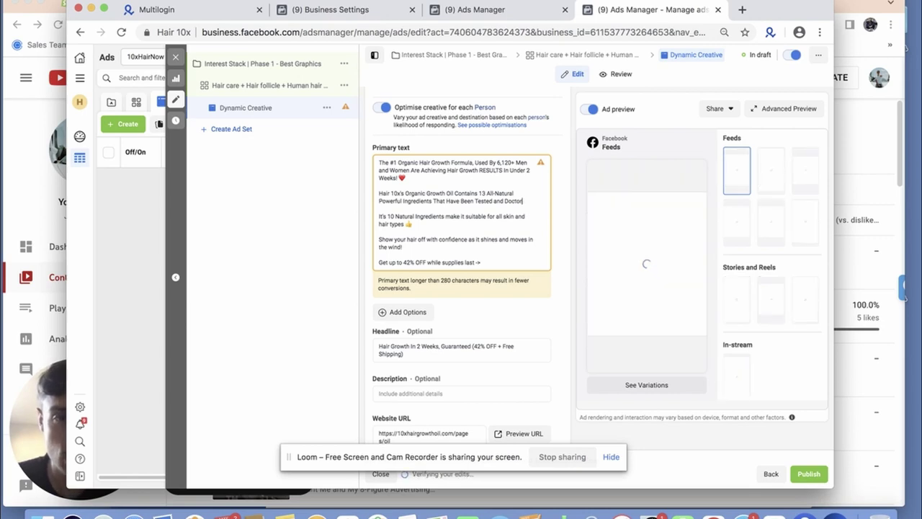
{"action": "type", "text": " Recommended For MASSIVE Result"}
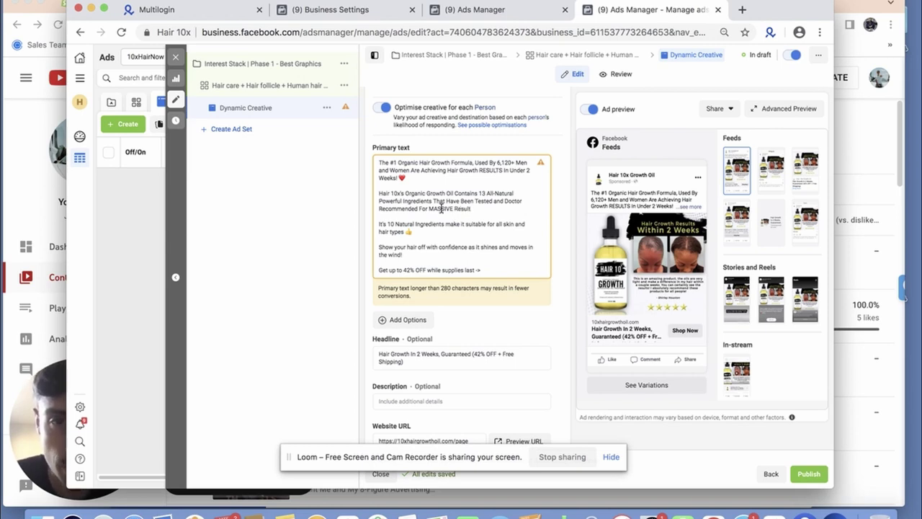
Replace "MASSIVE" with "Optimal" and end the second paragraph with "Results" and a thumbs-up emoji.
{"action": "double_click", "coordinate": [441, 209]}
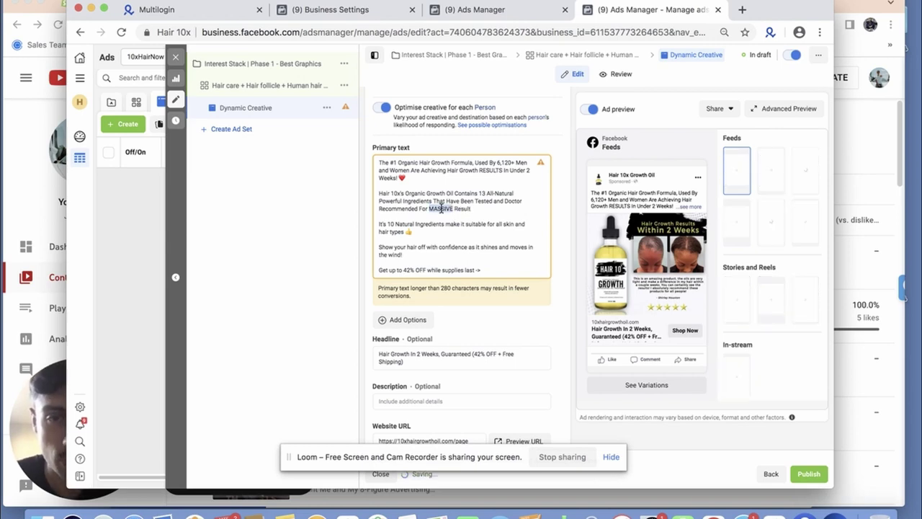
{"action": "type", "text": "Optim"}
{"action": "type", "text": "al"}
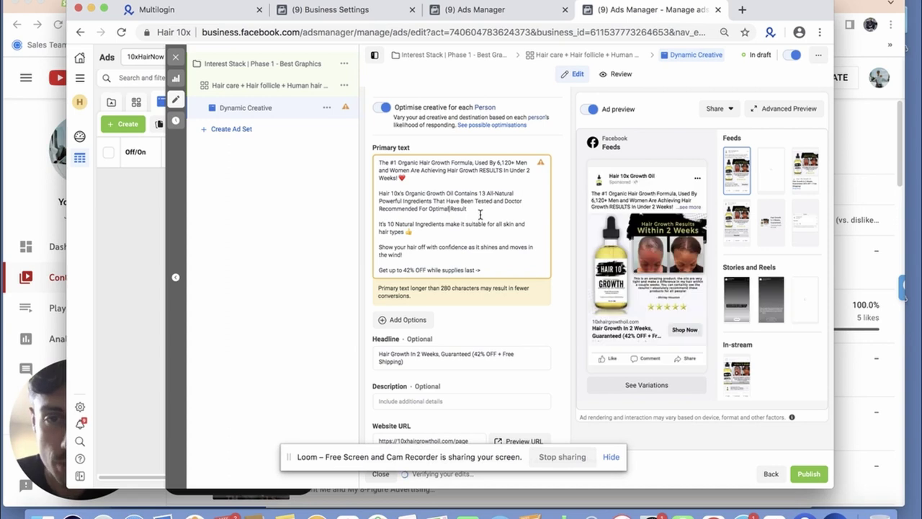
{"action": "type", "text": "s ok"}
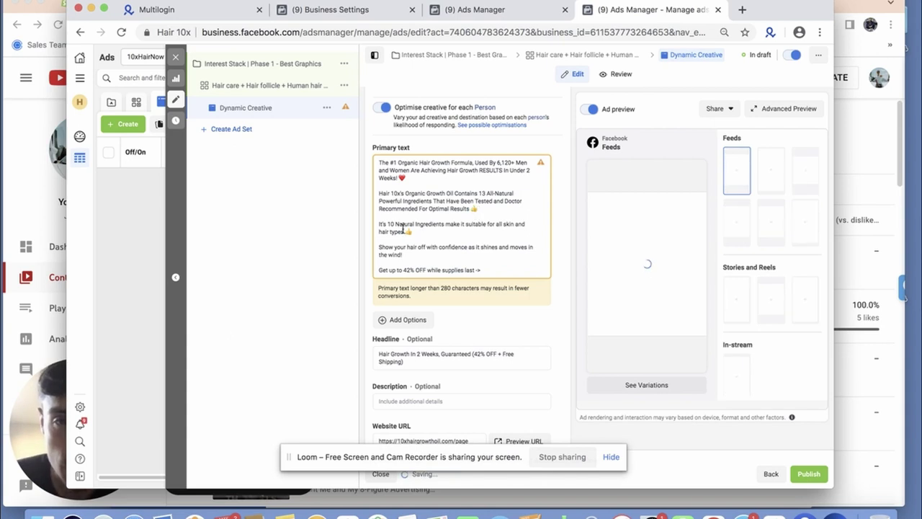
Replace the "10 Natural Ingredients" paragraph with two lines, "Suitable For All Hair Types" and "For Men and Women".
{"action": "triple_click", "coordinate": [380, 224]}
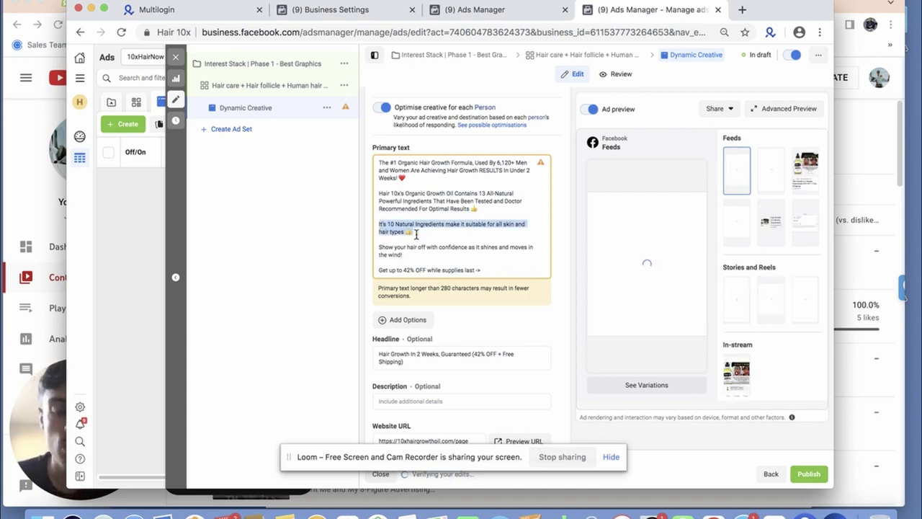
{"action": "type", "text": "Suita"}
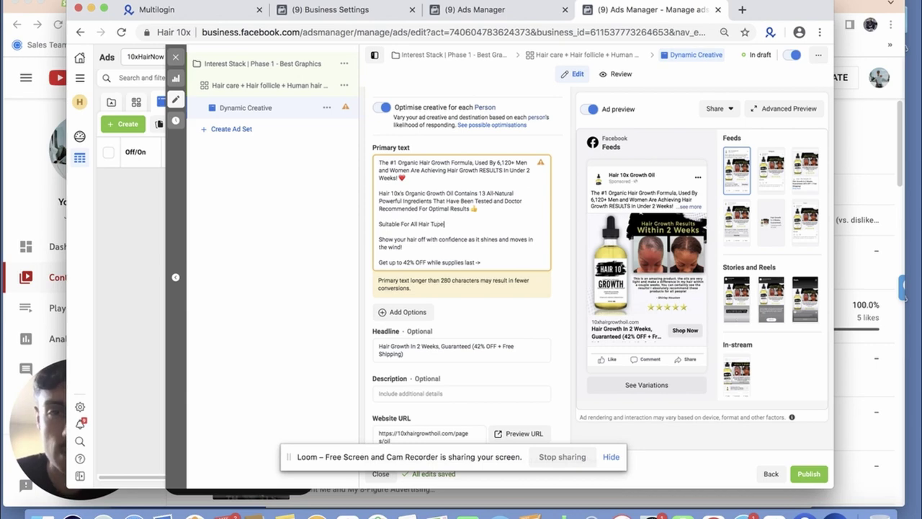
{"action": "type", "text": "ble For All Hair Tupes"}
{"action": "key", "text": "Return"}
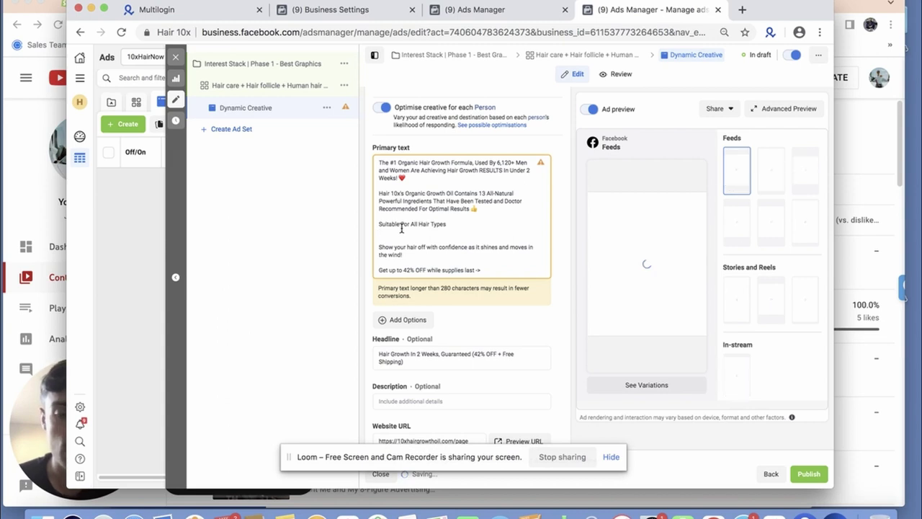
{"action": "type", "text": "For Men and W"}
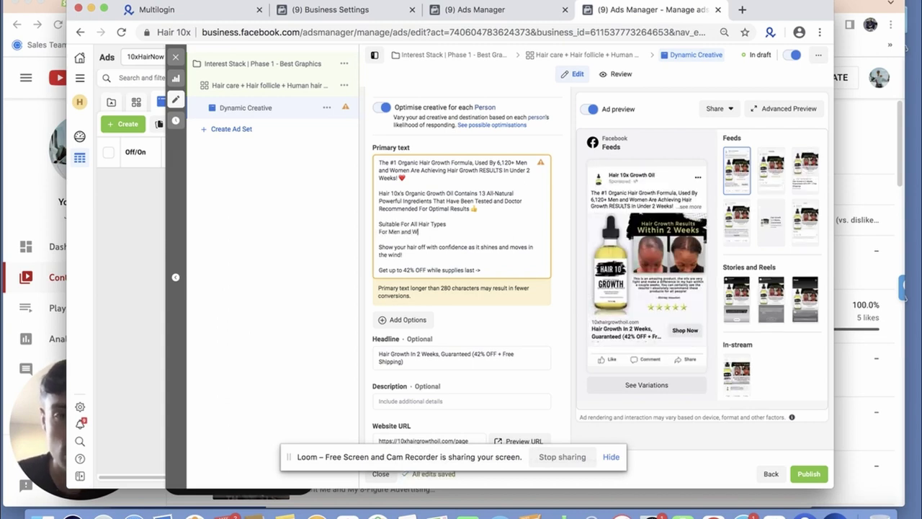
{"action": "type", "text": "omen"}
{"action": "key", "text": "Return"}
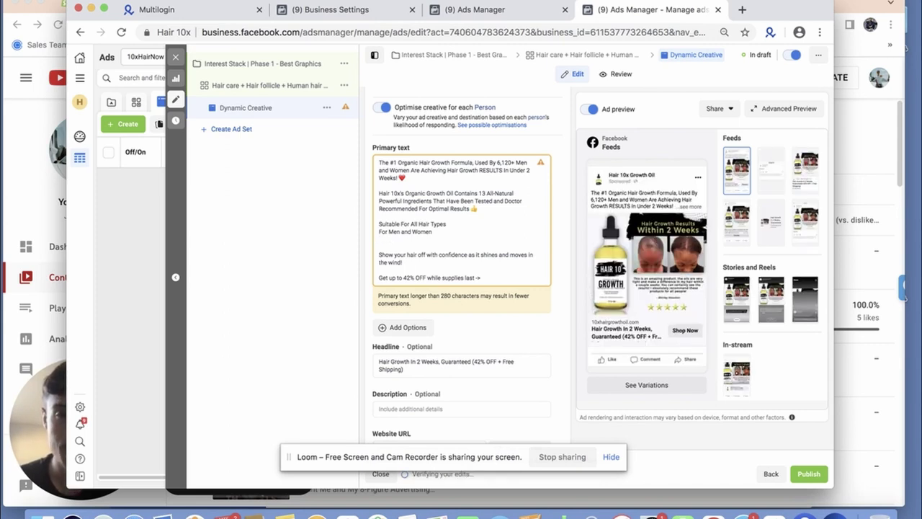
{"action": "key", "text": "BackSpace"}
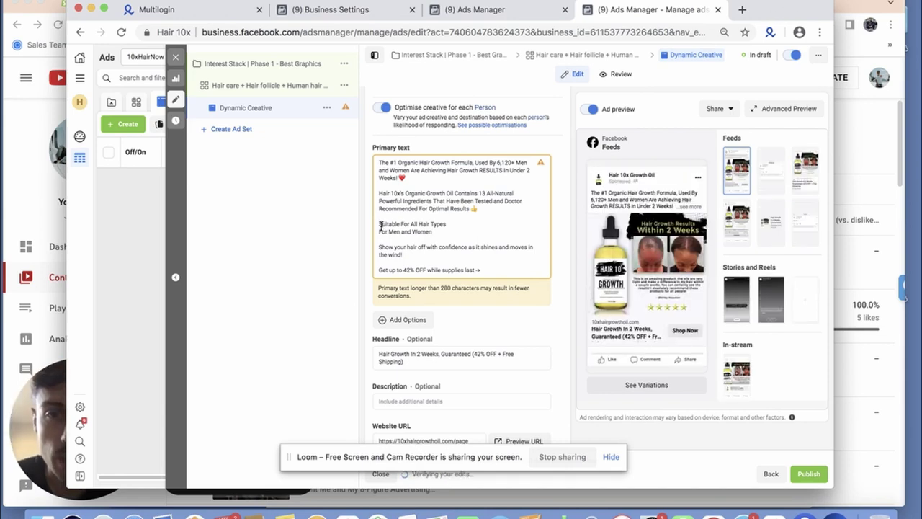
Put a ✅ emoji in front of the "Suitable For All Hair Types" and "For Men and Women" lines.
{"action": "type", "text": "done"}
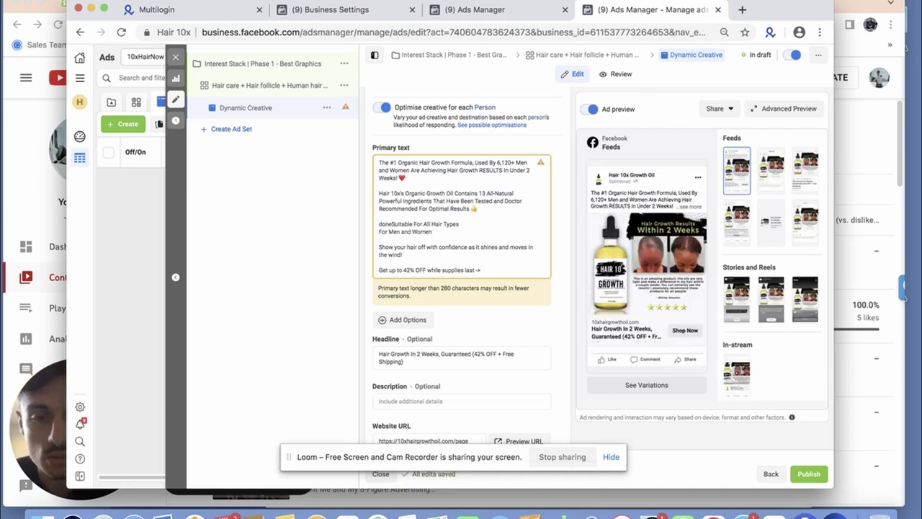
{"action": "key", "text": "Return"}
{"action": "left_click", "coordinate": [379, 231]}
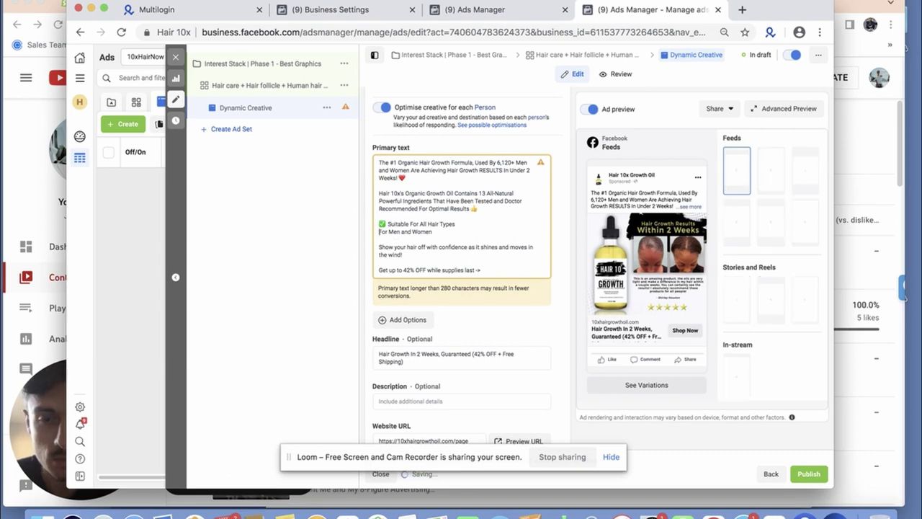
{"action": "type", "text": "✅"}
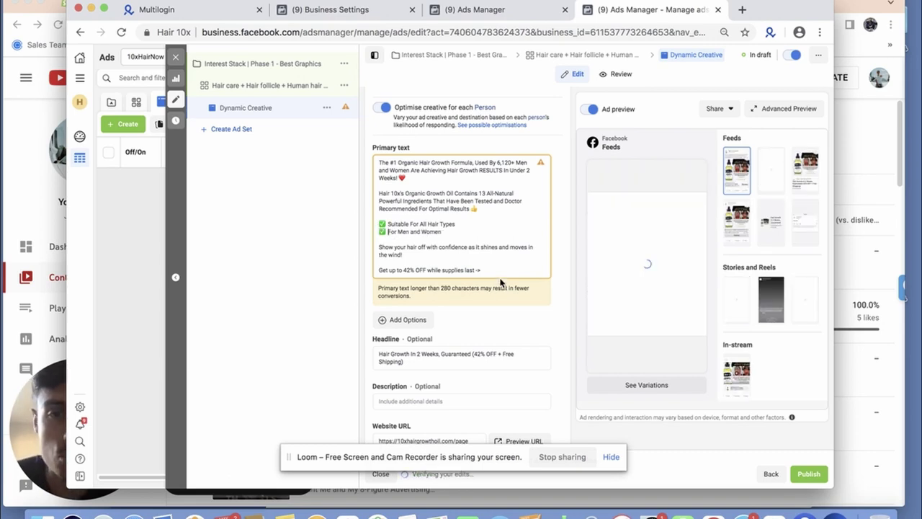
Delete the "Show your hair off with confidence as it shines and moves in the wind!" sentence from the primary text.
{"action": "left_click", "coordinate": [409, 254]}
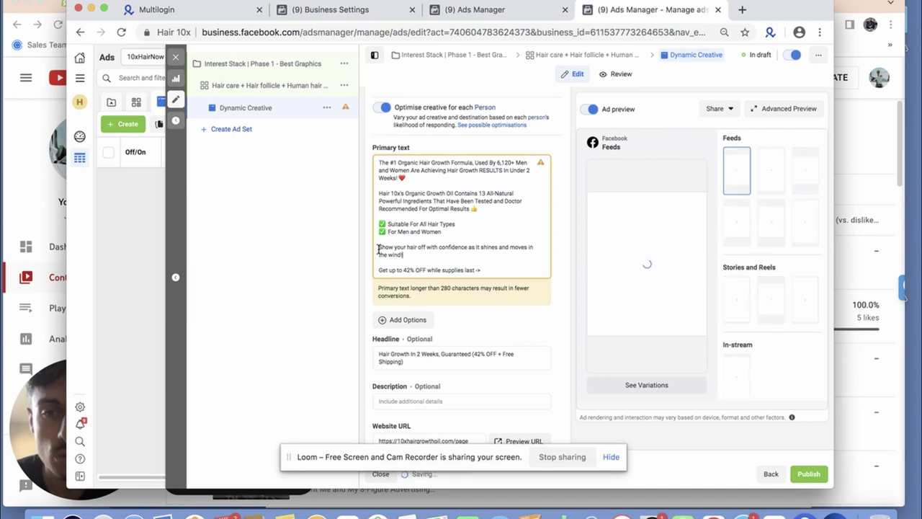
{"action": "left_click", "coordinate": [378, 249], "text": "shift"}
{"action": "key", "text": "BackSpace"}
{"action": "scroll", "coordinate": [485, 249], "scroll_direction": "down", "scroll_amount": 3}
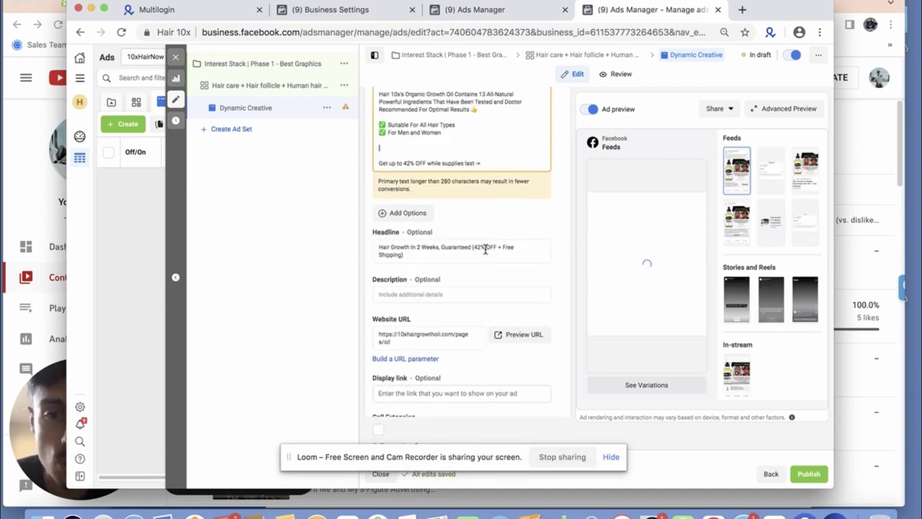
{"action": "scroll", "coordinate": [485, 248], "scroll_direction": "down", "scroll_amount": 1}
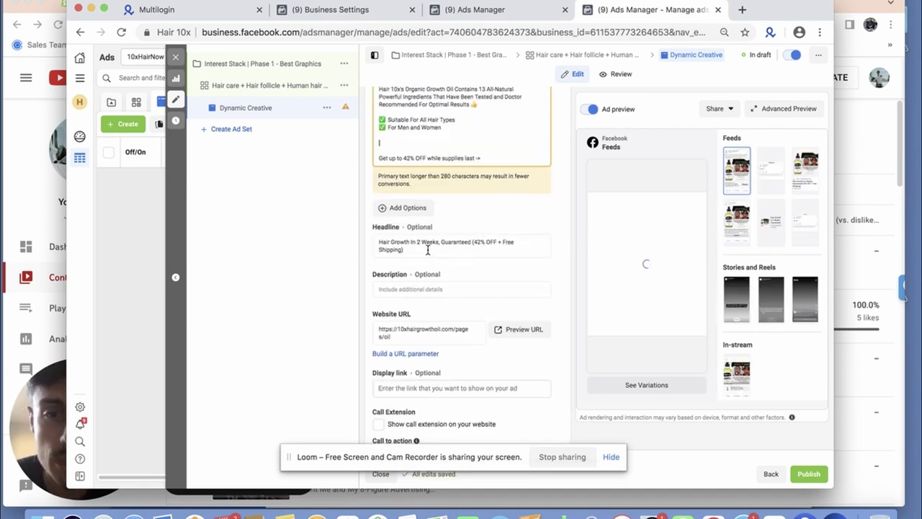
{"action": "left_click", "coordinate": [377, 332]}
{"action": "triple_click", "coordinate": [377, 332]}
{"action": "key", "text": "super+c"}
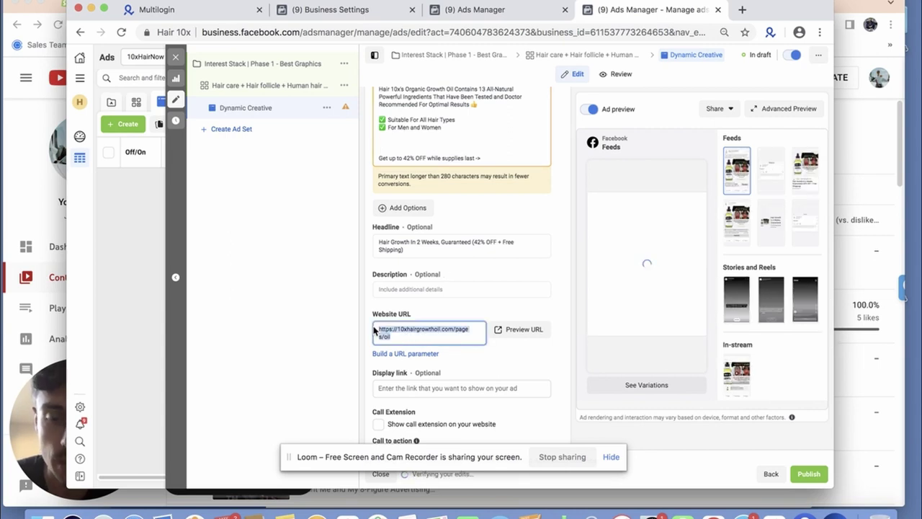
{"action": "left_click", "coordinate": [475, 315]}
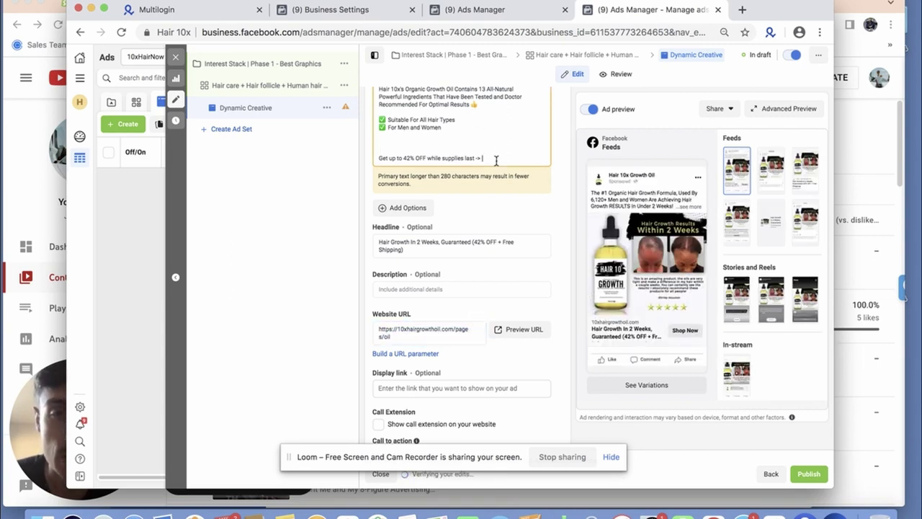
{"action": "key", "text": "super+v"}
Insert "+ FREE Express Shipping" after "Get up to 42% OFF" in the last line of the primary text.
{"action": "left_click", "coordinate": [428, 158]}
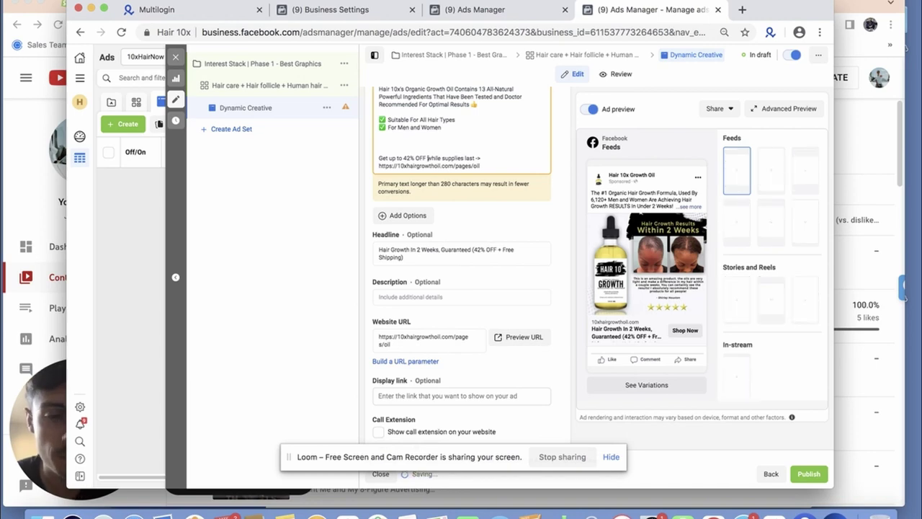
{"action": "type", "text": "+ FREE "}
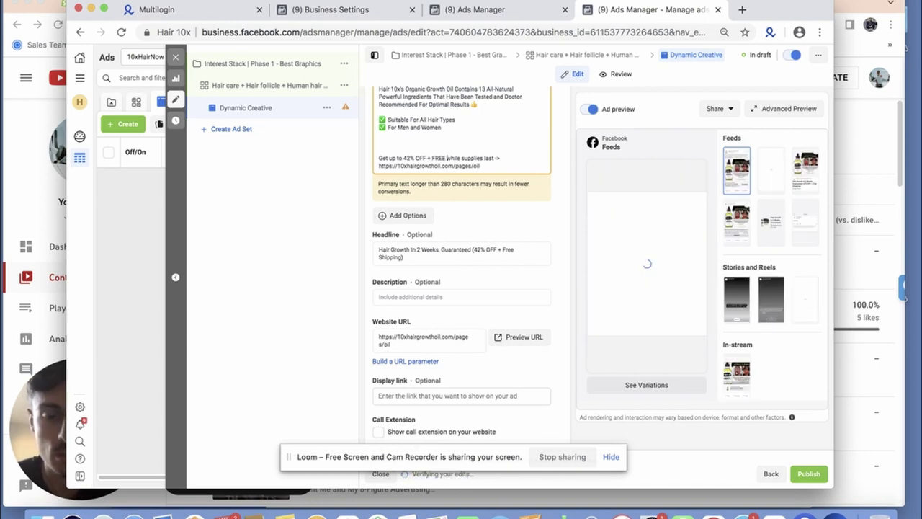
{"action": "type", "text": "Shipping"}
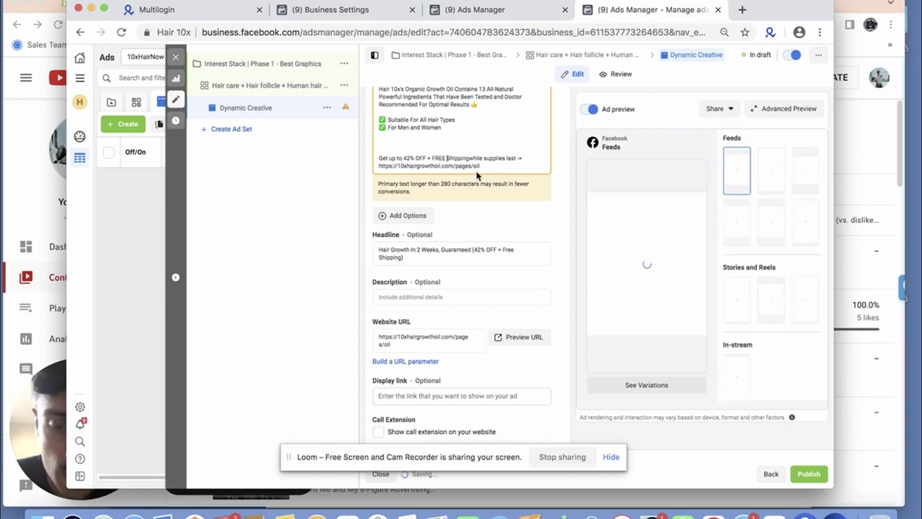
{"action": "left_click", "coordinate": [446, 157]}
{"action": "type", "text": "Express Shipping"}
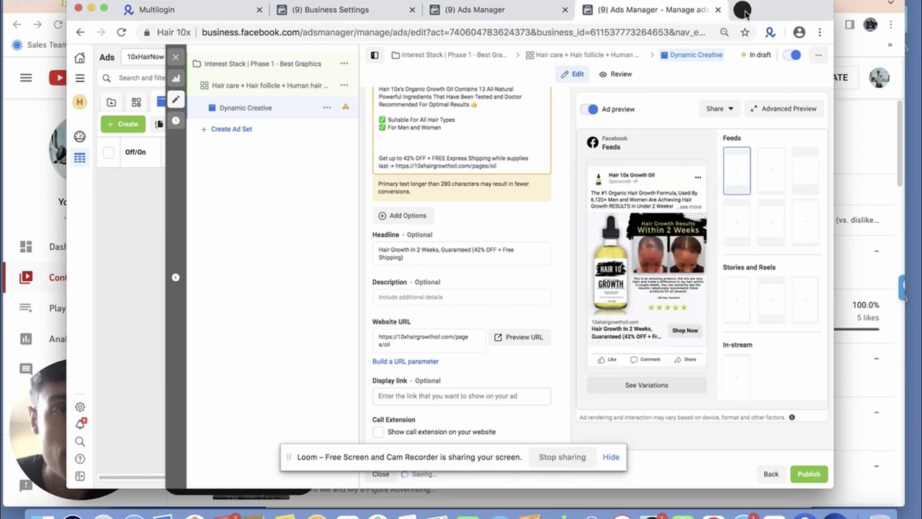
Open a preview of the website URL and select the customer quote beside the product image.
{"action": "left_click", "coordinate": [521, 337]}
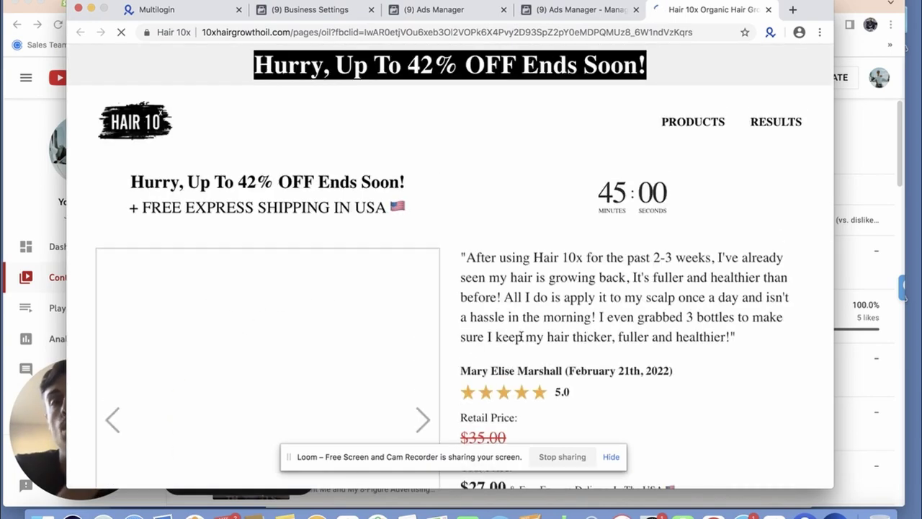
{"action": "scroll", "coordinate": [461, 252], "scroll_direction": "down", "scroll_amount": 2}
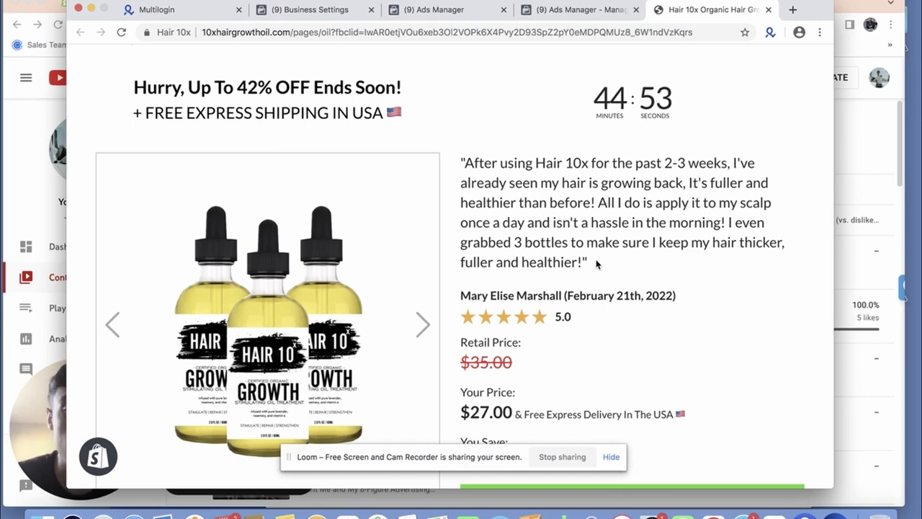
{"action": "left_click_drag", "start_coordinate": [590, 264], "coordinate": [462, 165]}
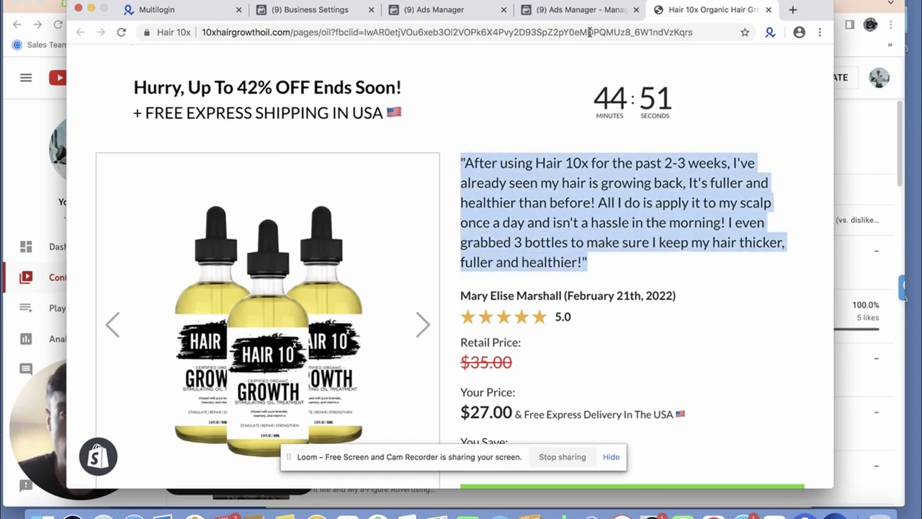
{"action": "left_click", "coordinate": [604, 11]}
{"action": "scroll", "coordinate": [469, 124], "scroll_direction": "up", "scroll_amount": 1}
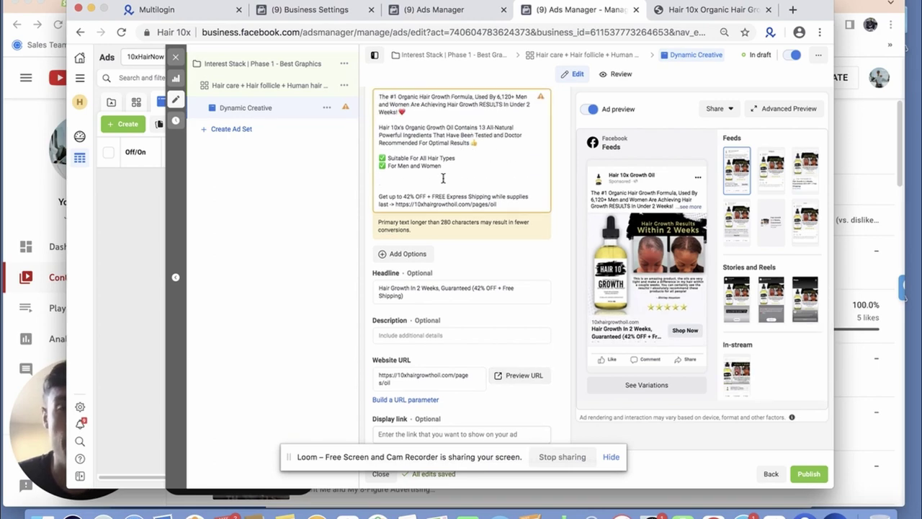
Copy the landing page testimonial starting "This oil worked so FAST" into the primary text above the "Get up to 42% OFF" line.
{"action": "left_click", "coordinate": [692, 11]}
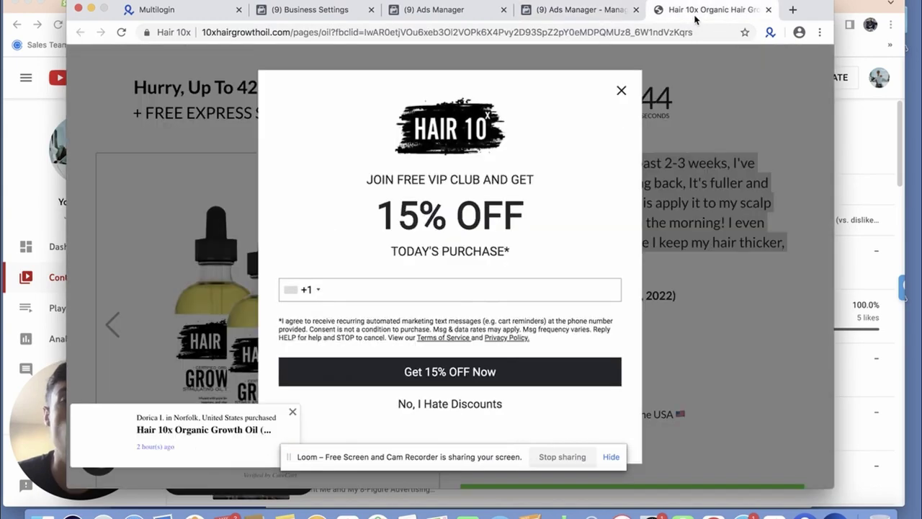
{"action": "left_click", "coordinate": [622, 89]}
{"action": "scroll", "coordinate": [506, 173], "scroll_direction": "down", "scroll_amount": 7}
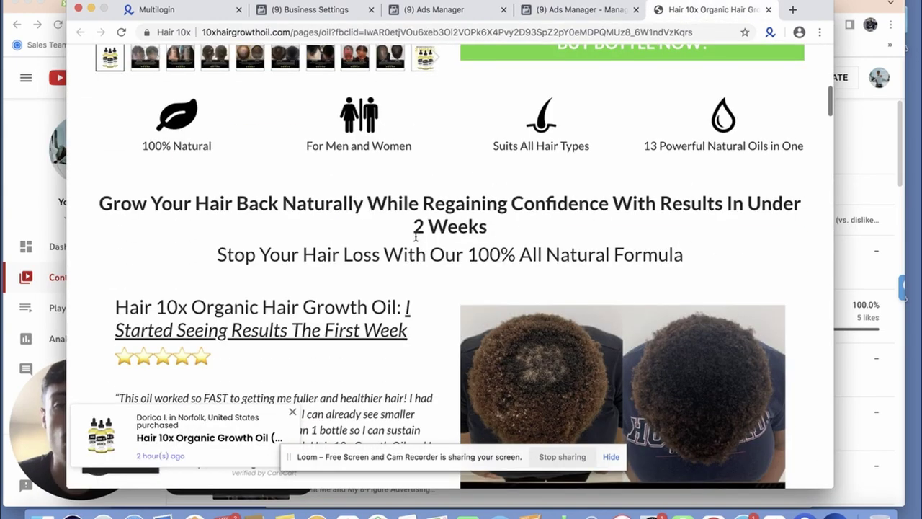
{"action": "scroll", "coordinate": [404, 250], "scroll_direction": "down", "scroll_amount": 4}
{"action": "scroll", "coordinate": [404, 250], "scroll_direction": "down", "scroll_amount": 1}
{"action": "scroll", "coordinate": [364, 209], "scroll_direction": "up", "scroll_amount": 1}
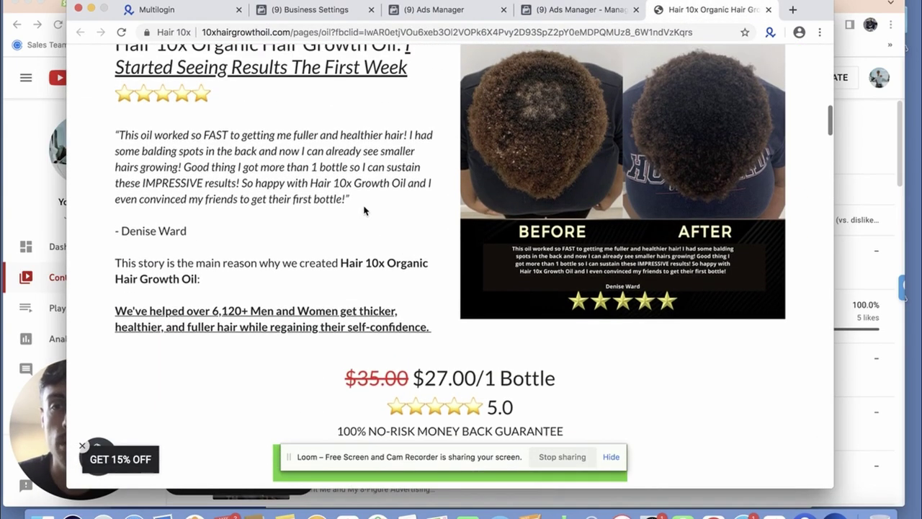
{"action": "left_click_drag", "start_coordinate": [364, 206], "coordinate": [114, 135]}
{"action": "key", "text": "super+c"}
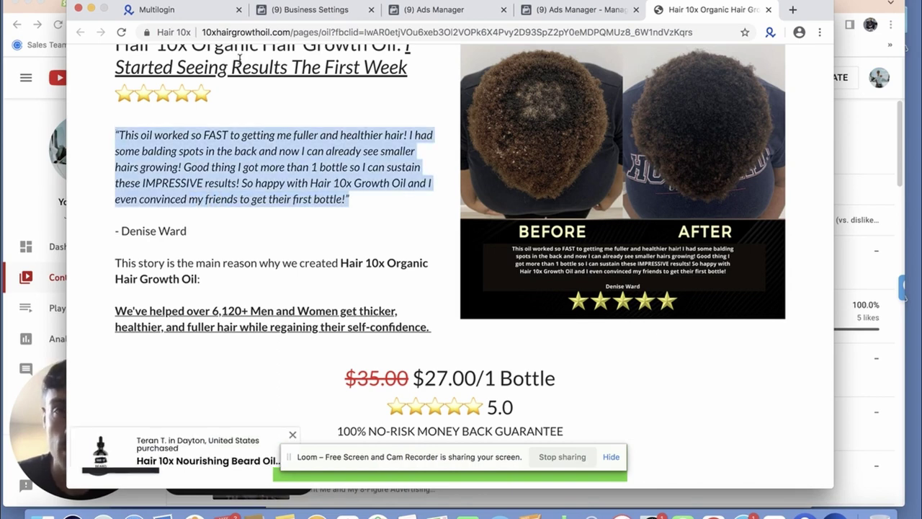
{"action": "key", "text": "ctrl+shift+Tab"}
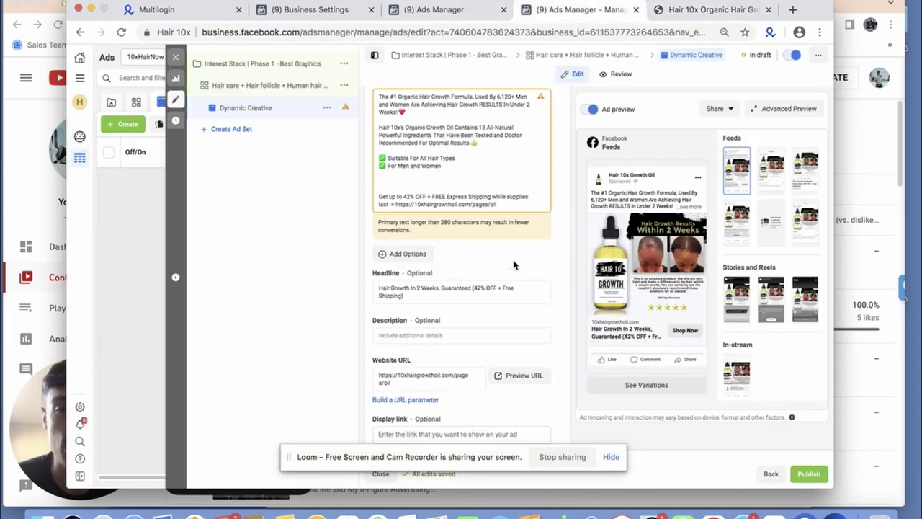
{"action": "left_click", "coordinate": [426, 182]}
{"action": "key", "text": "super+v"}
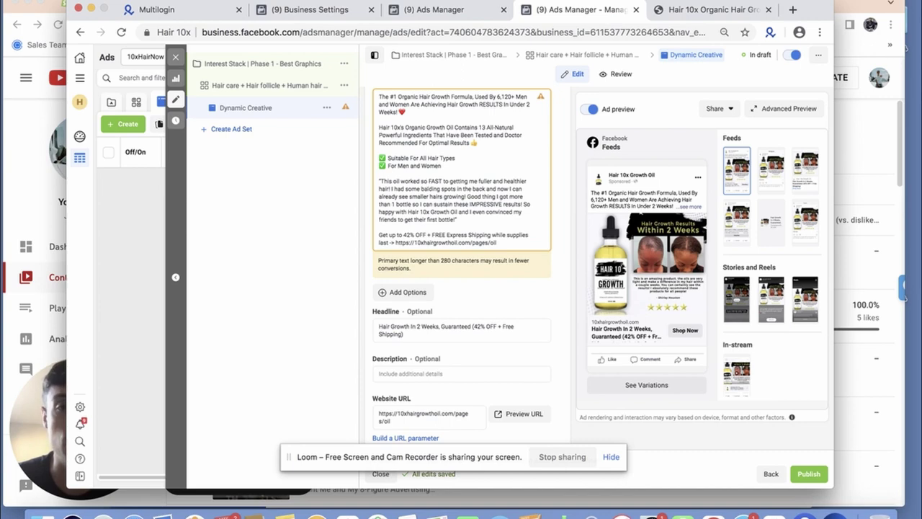
Copy the reviewer's name line from the landing page and paste it below the testimonial in the primary text.
{"action": "key", "text": "Return"}
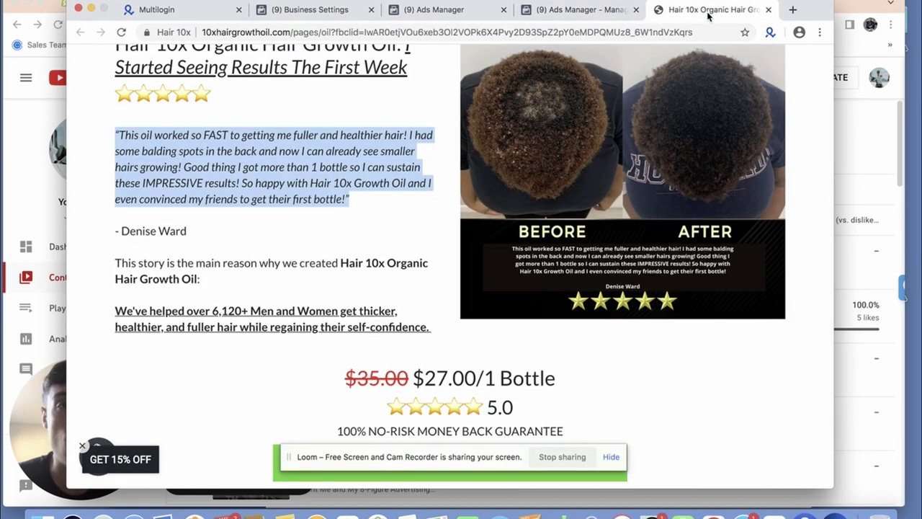
{"action": "left_click", "coordinate": [709, 12]}
{"action": "left_click_drag", "start_coordinate": [114, 232], "coordinate": [207, 232]}
{"action": "key", "text": "ctrl+c"}
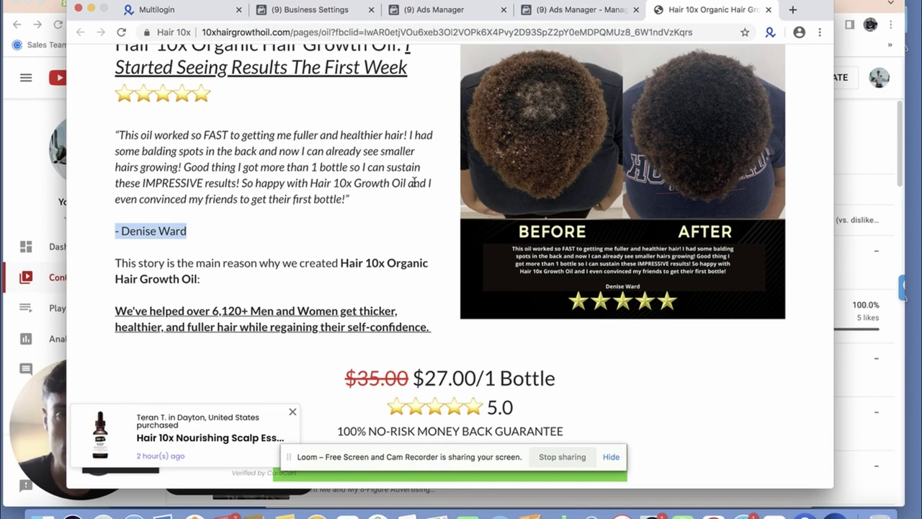
{"action": "left_click", "coordinate": [587, 12]}
{"action": "key", "text": "ctrl+v"}
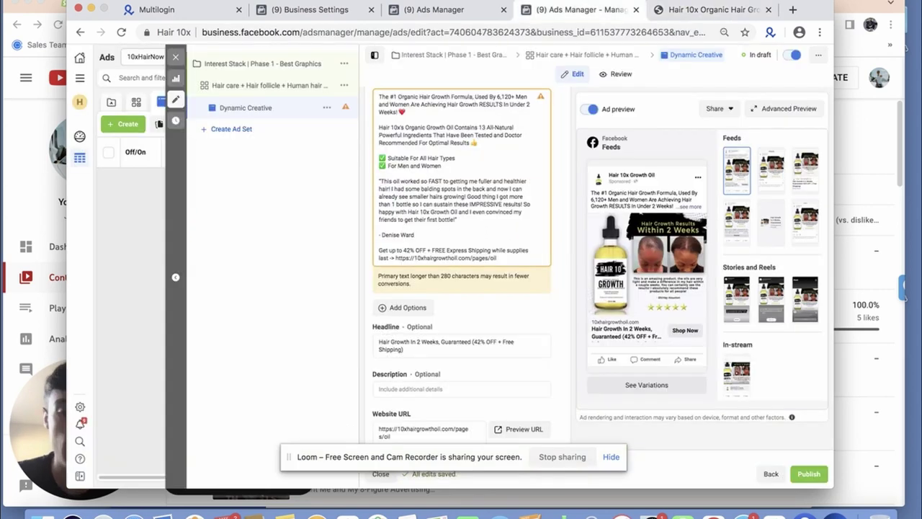
Add five star emojis after the reviewer's name in the primary text.
{"action": "type", "text": "👍"}
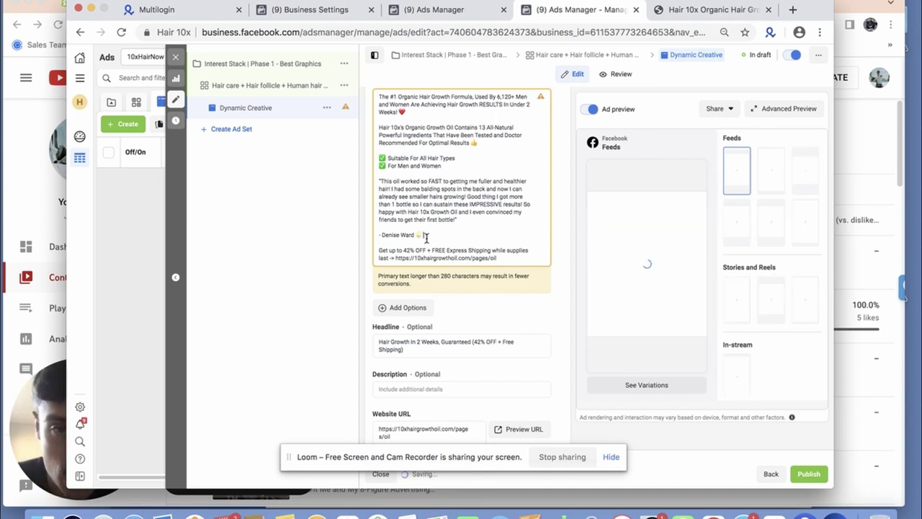
{"action": "left_click_drag", "start_coordinate": [429, 232], "coordinate": [416, 234]}
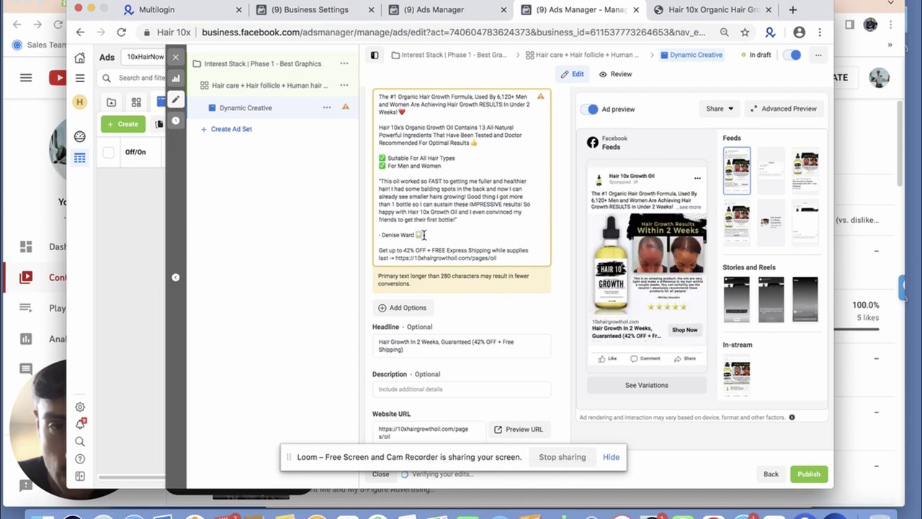
{"action": "left_click", "coordinate": [468, 236]}
{"action": "type", "text": "👍"}
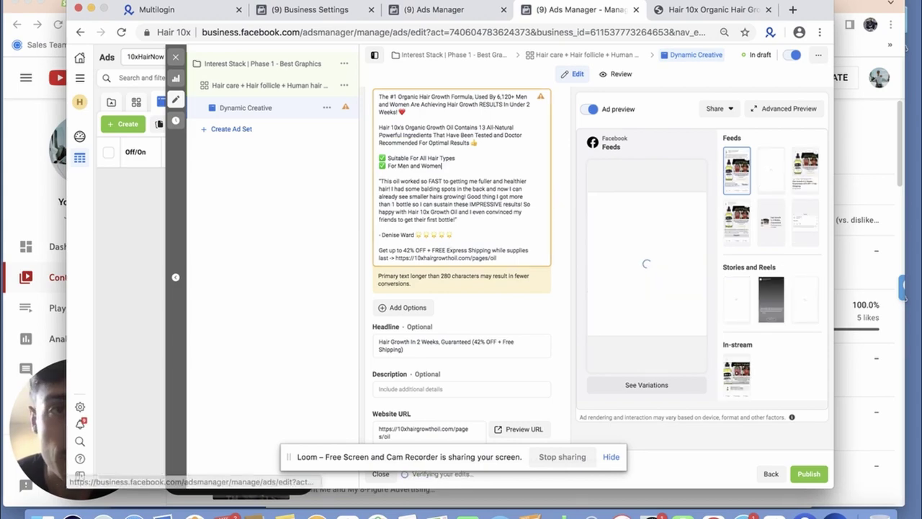
Replace "Suitable For All Hair Types" in the primary text with the landing page's wording, "Suits All Hair Types".
{"action": "left_click", "coordinate": [705, 10]}
{"action": "scroll", "coordinate": [461, 245], "scroll_direction": "up", "scroll_amount": 10}
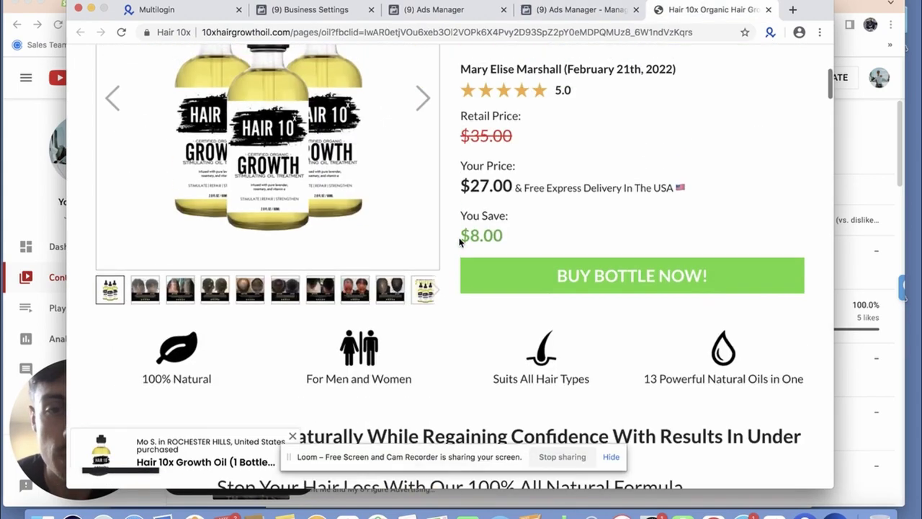
{"action": "scroll", "coordinate": [400, 337], "scroll_direction": "down", "scroll_amount": 1}
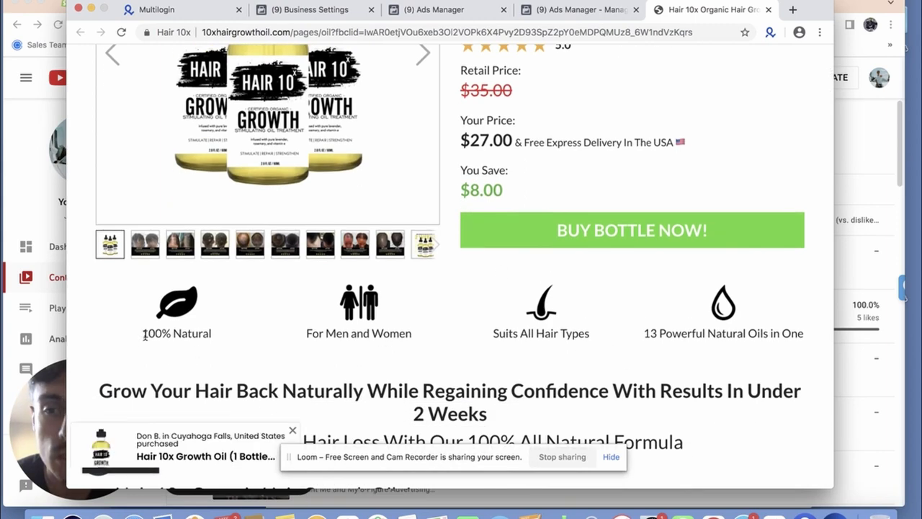
{"action": "left_click_drag", "start_coordinate": [494, 332], "coordinate": [605, 338]}
{"action": "key", "text": "ctrl+c"}
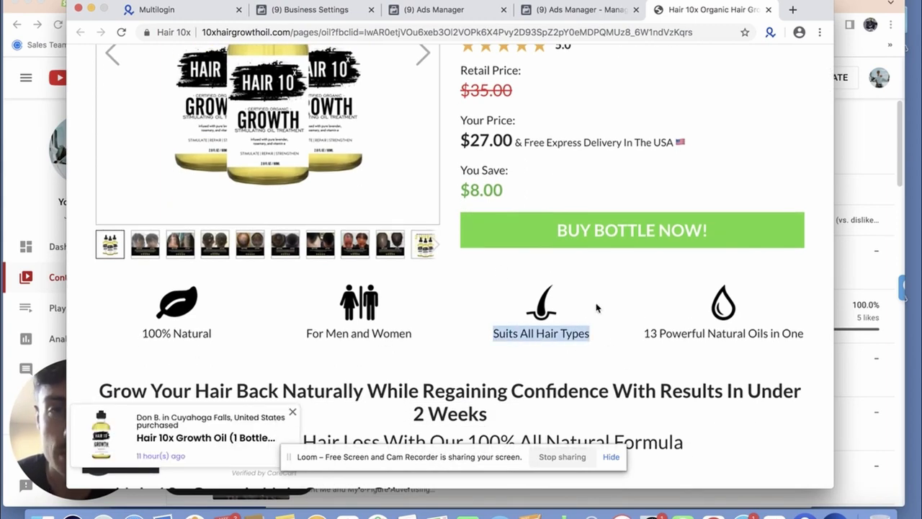
{"action": "left_click", "coordinate": [587, 13]}
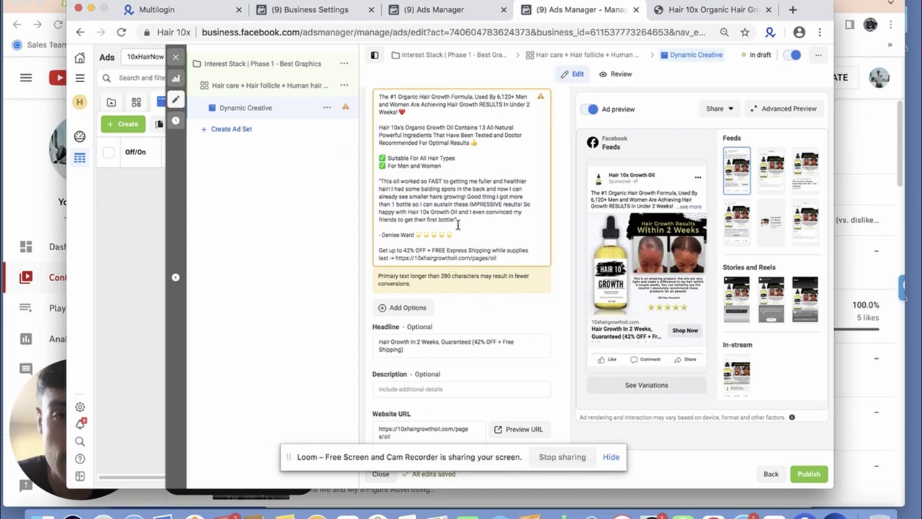
{"action": "left_click_drag", "start_coordinate": [460, 158], "coordinate": [389, 157]}
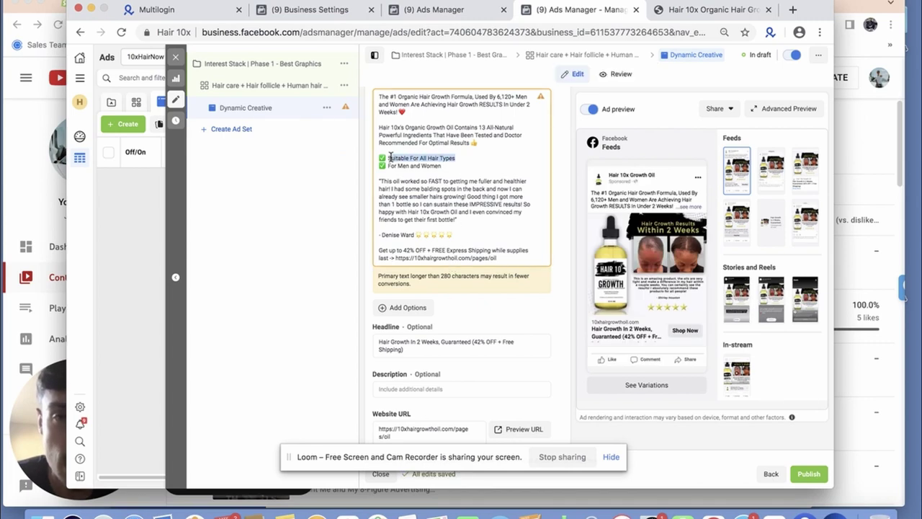
{"action": "type", "text": "Suits All Hair"}
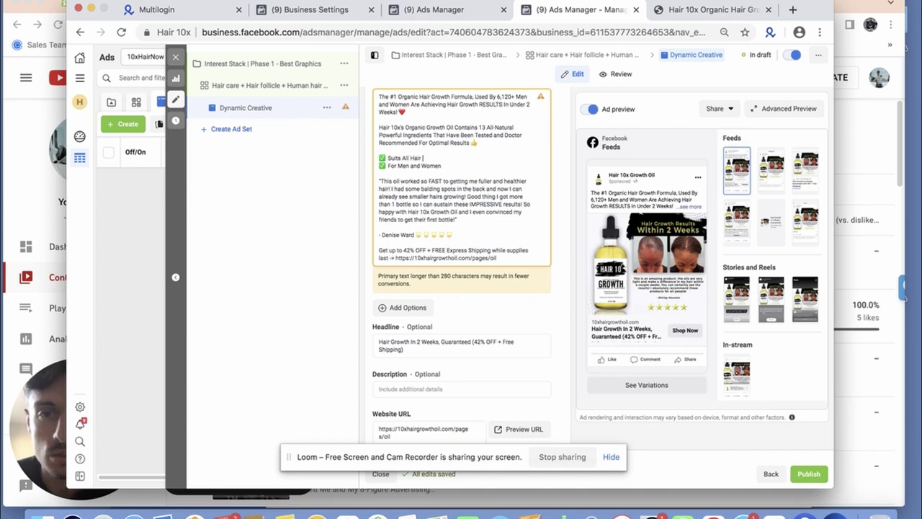
{"action": "type", "text": " Types"}
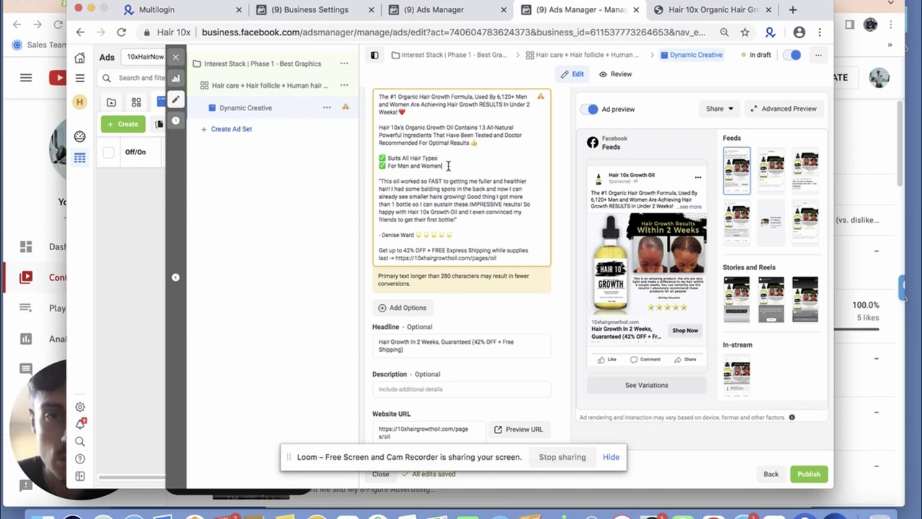
Add a "✅ Guaranteed Results" line below "For Men and Women" in the primary text.
{"action": "key", "text": "Return"}
{"action": "type", "text": "✅"}
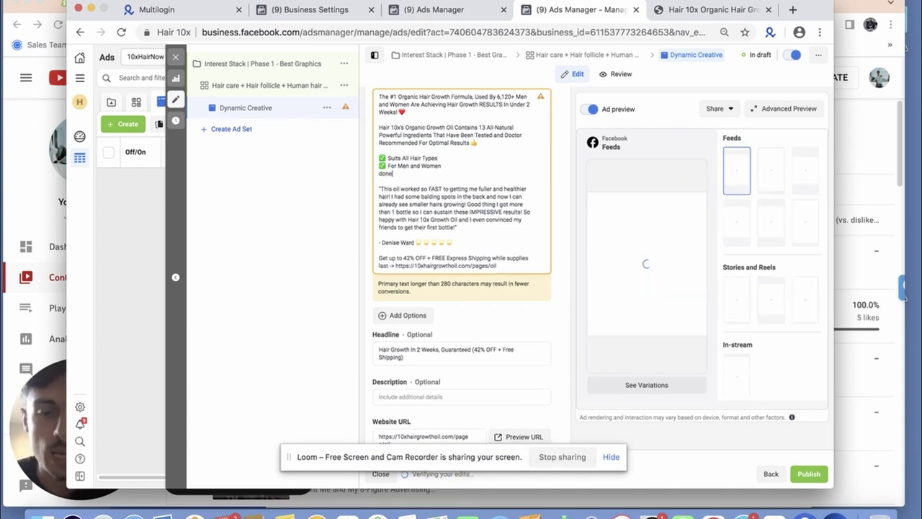
{"action": "type", "text": "Gua"}
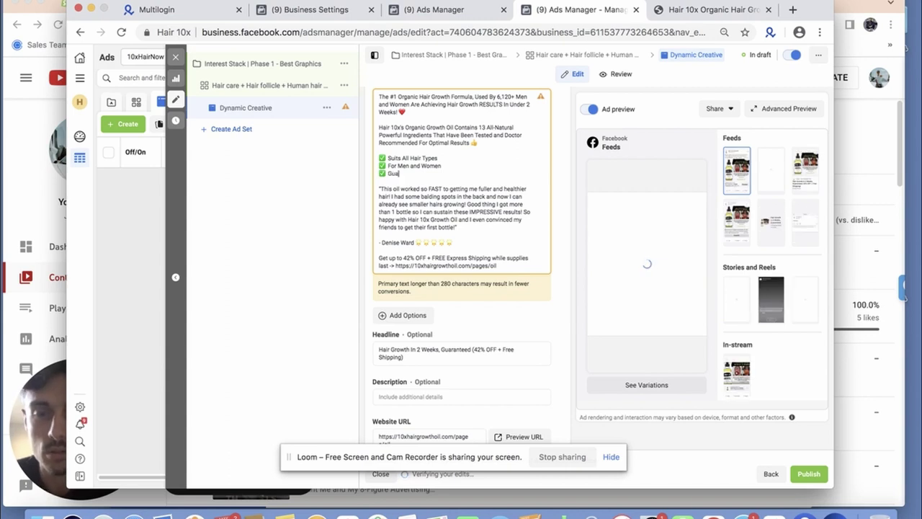
{"action": "type", "text": "ranteed Results"}
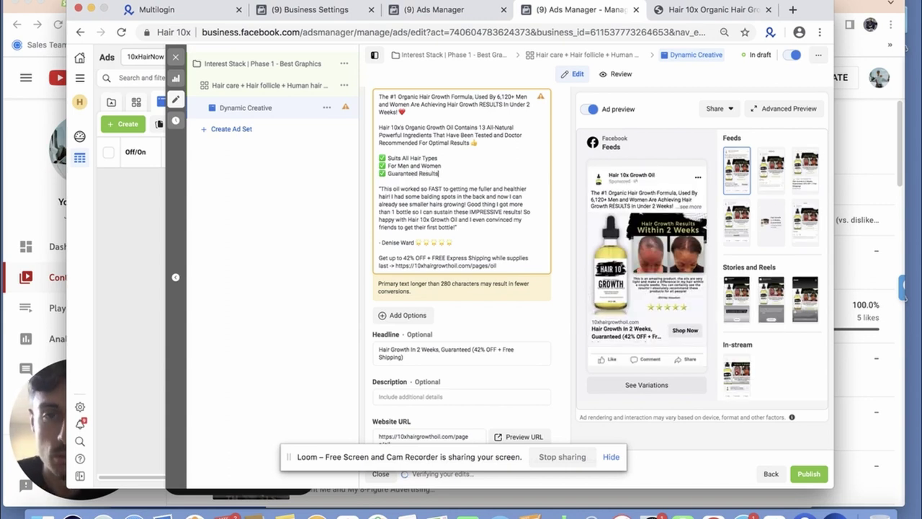
Add a "Results or Full Refund" line with a ✅ emoji in front, below "Guaranteed Results".
{"action": "key", "text": "Return"}
{"action": "key", "text": "ctrl+v"}
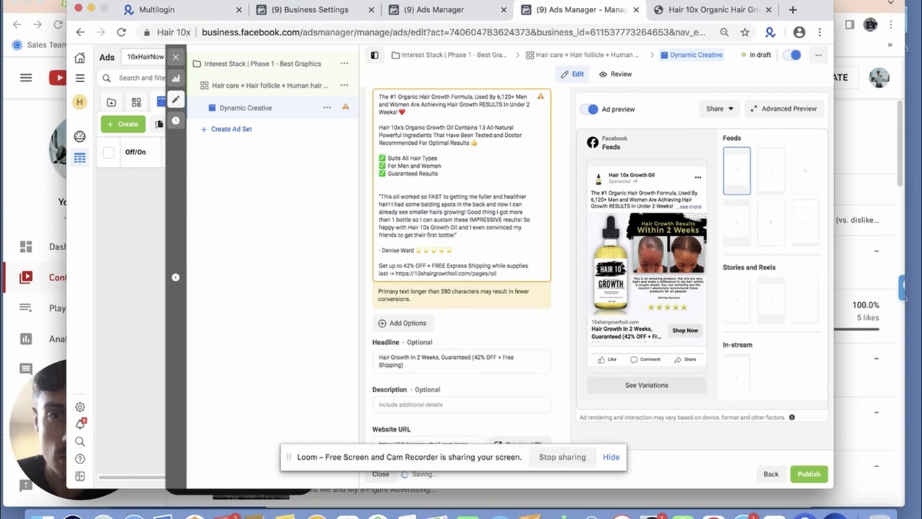
{"action": "triple_click", "coordinate": [374, 182]}
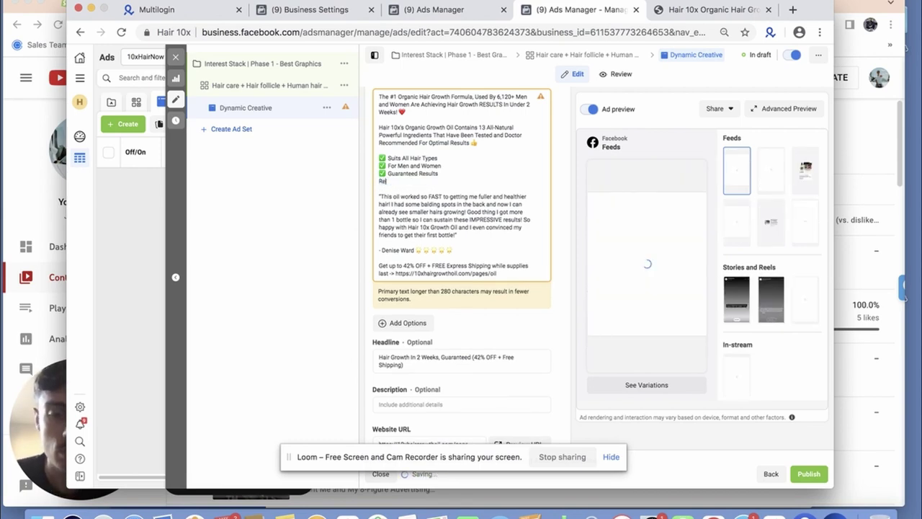
{"action": "type", "text": "Results or Full Refund"}
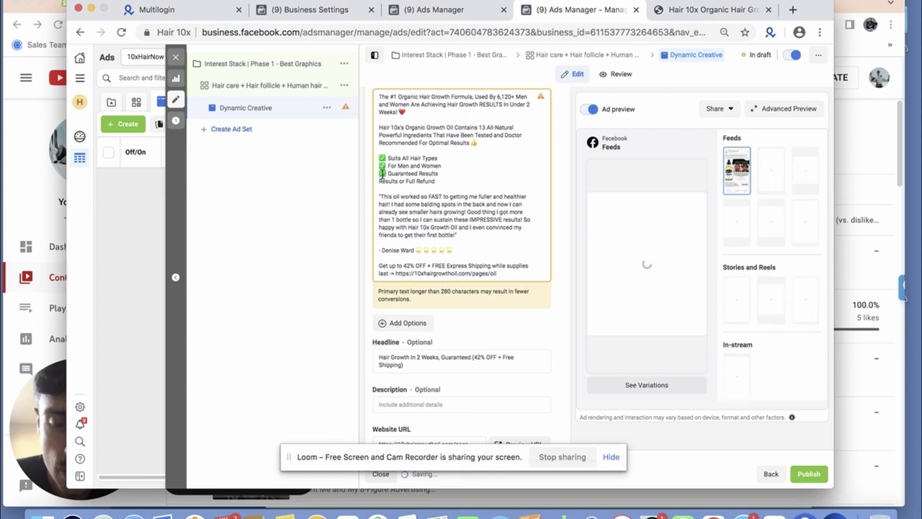
{"action": "type", "text": "✅"}
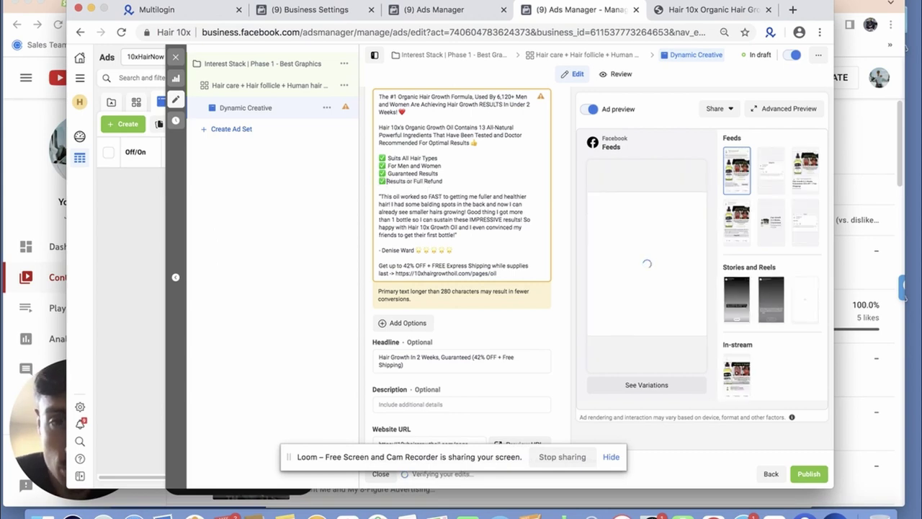
Review the hair oil landing page for more ad copy, covering the benefit claims, the testimonial and the statement about men and women helped.
{"action": "left_click", "coordinate": [677, 14]}
{"action": "scroll", "coordinate": [450, 202], "scroll_direction": "down", "scroll_amount": 5}
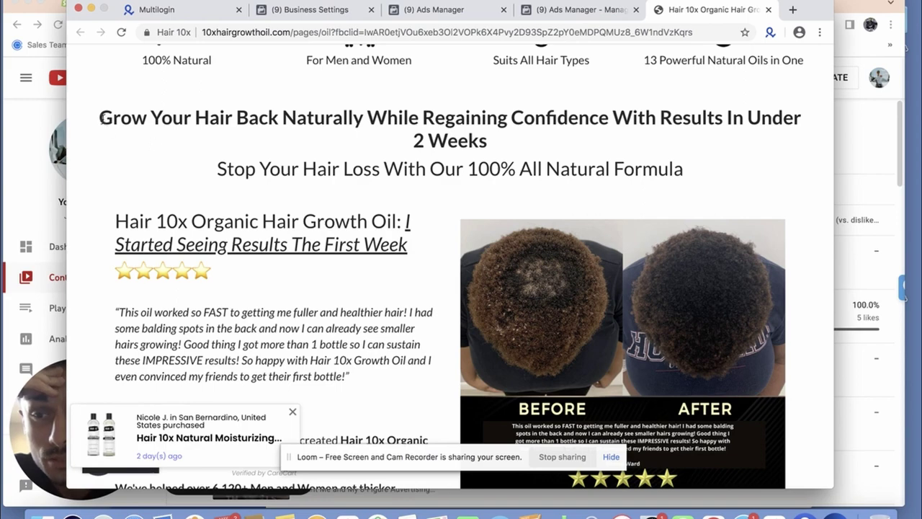
{"action": "scroll", "coordinate": [441, 230], "scroll_direction": "down", "scroll_amount": 1}
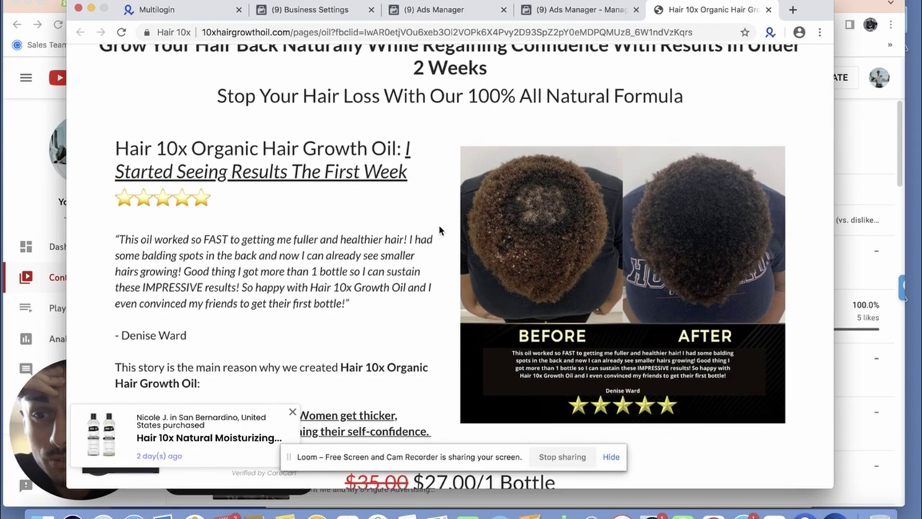
{"action": "scroll", "coordinate": [440, 231], "scroll_direction": "down", "scroll_amount": 5}
{"action": "scroll", "coordinate": [441, 230], "scroll_direction": "up", "scroll_amount": 6}
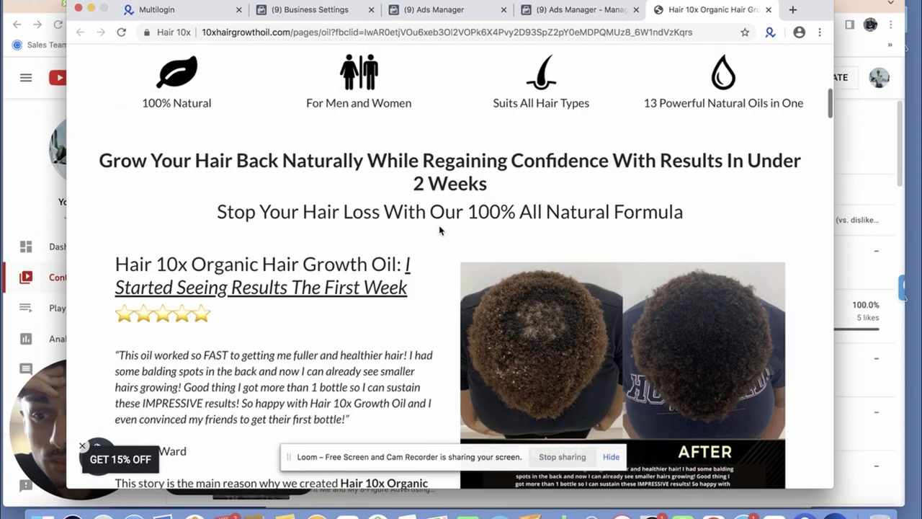
{"action": "scroll", "coordinate": [370, 254], "scroll_direction": "down", "scroll_amount": 1}
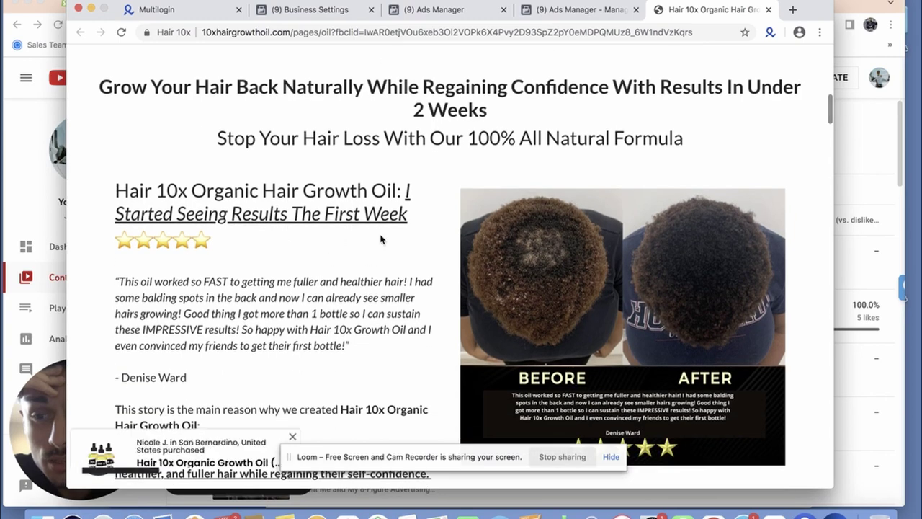
{"action": "scroll", "coordinate": [409, 249], "scroll_direction": "down", "scroll_amount": 3}
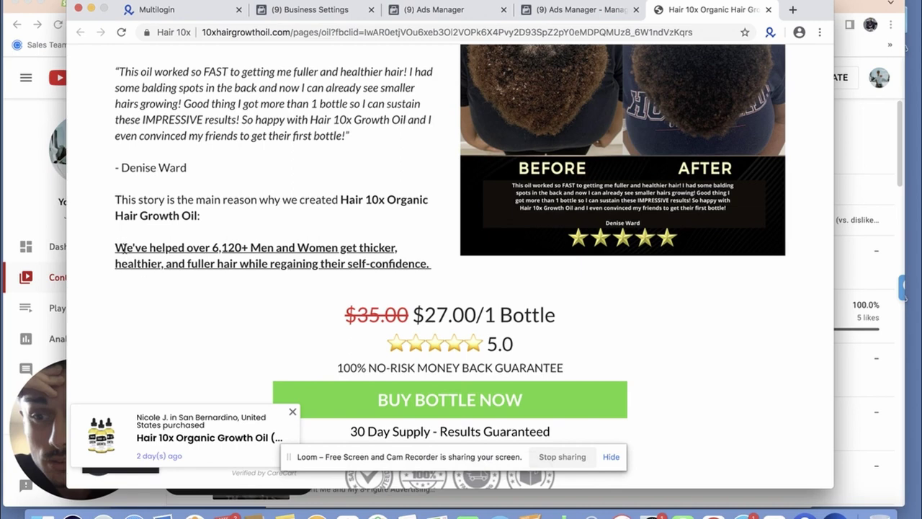
{"action": "left_click_drag", "start_coordinate": [118, 246], "coordinate": [432, 268]}
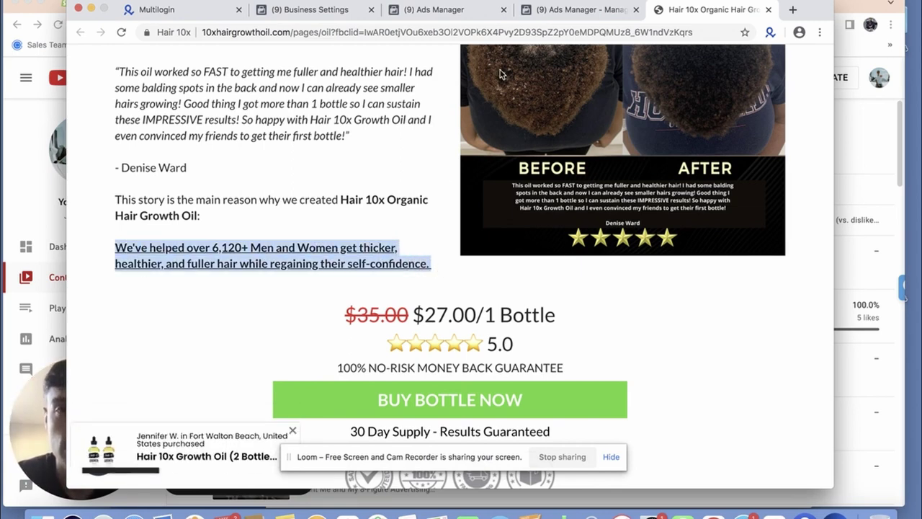
Back in the ad's primary text, merge the last two checkmark lines into one reading "Guaranteed Results or Full Refund".
{"action": "left_click", "coordinate": [589, 15]}
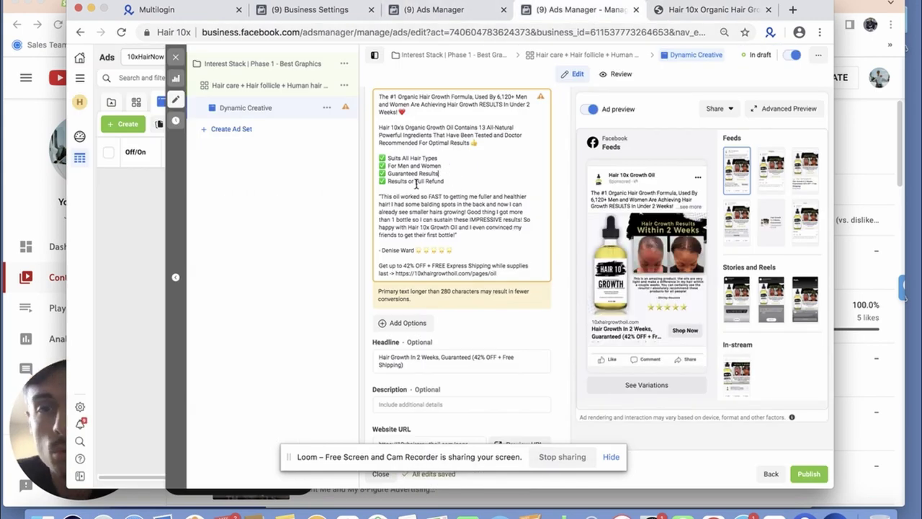
{"action": "left_click_drag", "start_coordinate": [408, 181], "coordinate": [440, 174]}
{"action": "key", "text": "BackSpace"}
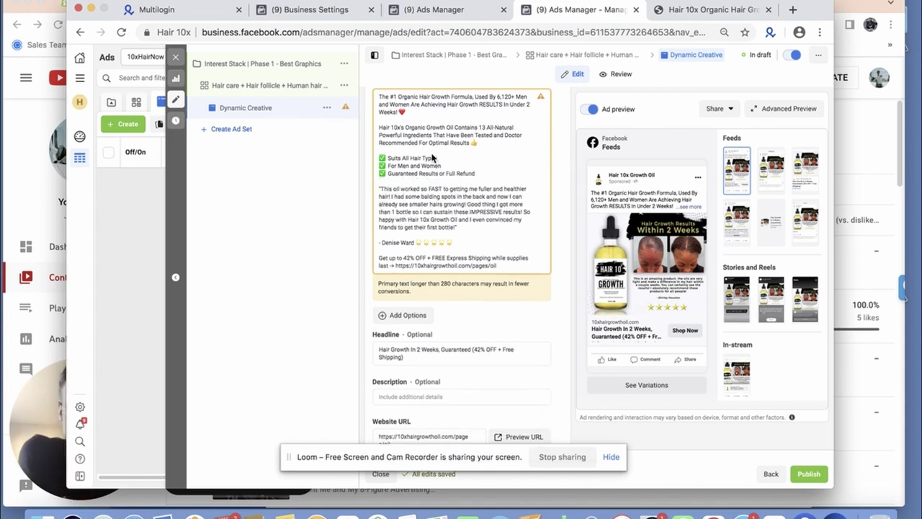
Add a "✅ Doctor Recommended" line below "For Men and Women" in the primary text.
{"action": "left_click", "coordinate": [447, 167]}
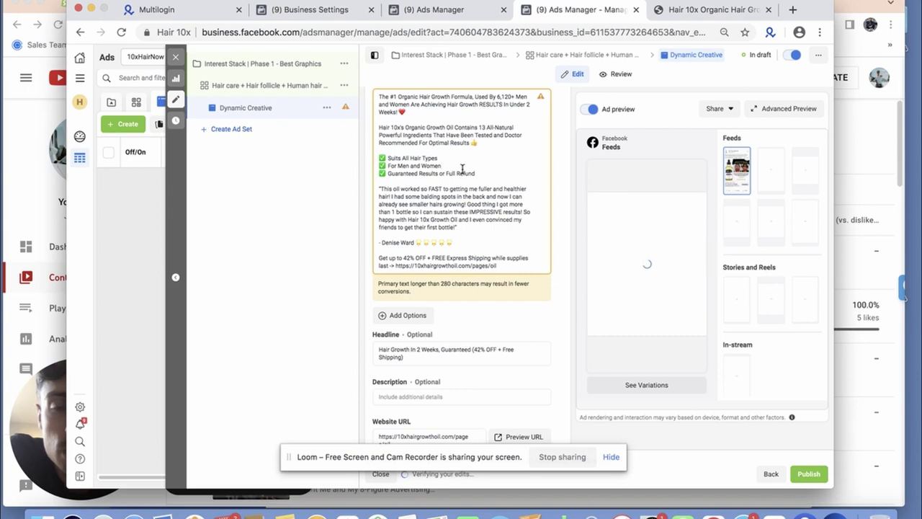
{"action": "key", "text": "Return"}
{"action": "type", "text": "Docoto"}
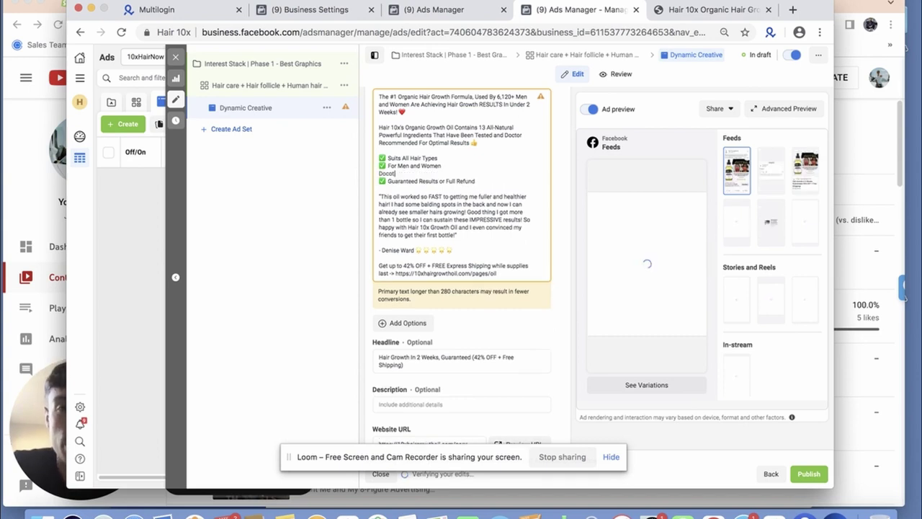
{"action": "key", "text": "BackSpace"}
{"action": "key", "text": "BackSpace"}
{"action": "key", "text": "BackSpace"}
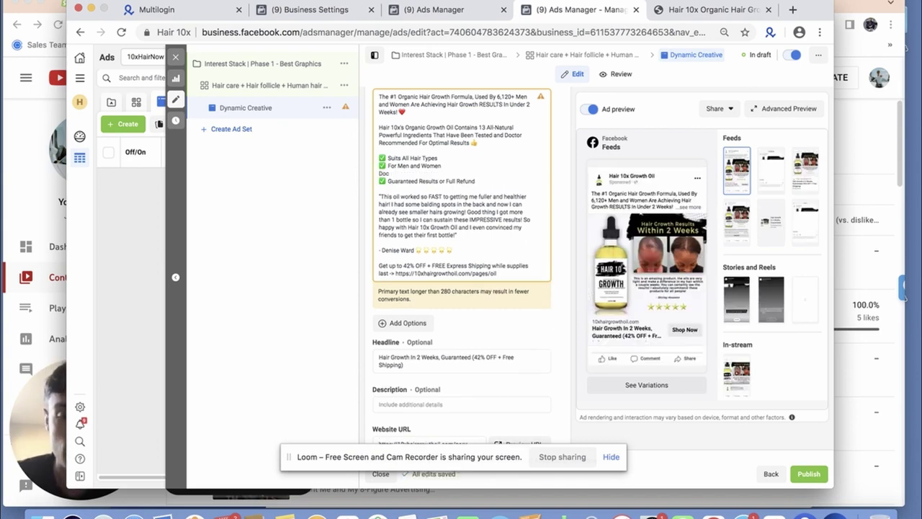
{"action": "type", "text": "tor Recommended"}
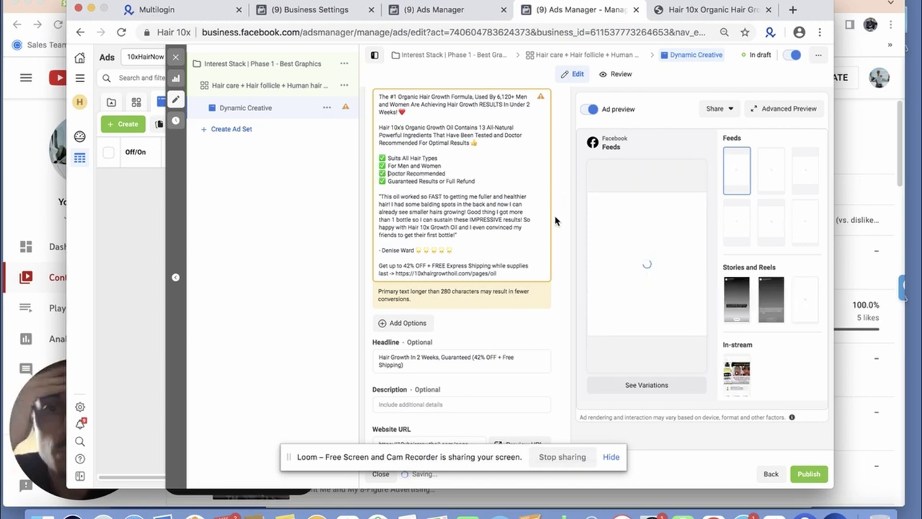
Add a second headline option and fill it with a copy of "Hair Growth In 2 Weeks, Guaranteed (42% OFF + Free Shipping)".
{"action": "left_click", "coordinate": [411, 365]}
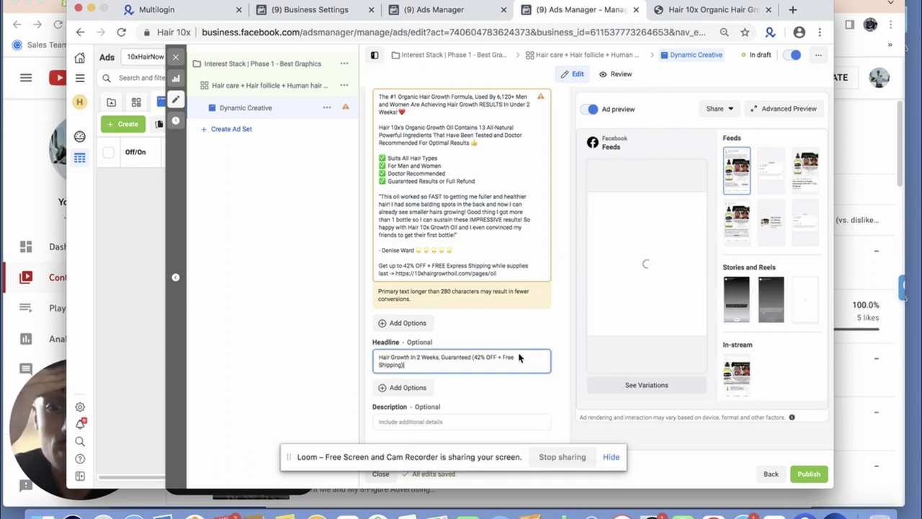
{"action": "left_click", "coordinate": [552, 317]}
{"action": "scroll", "coordinate": [560, 296], "scroll_direction": "down", "scroll_amount": 2}
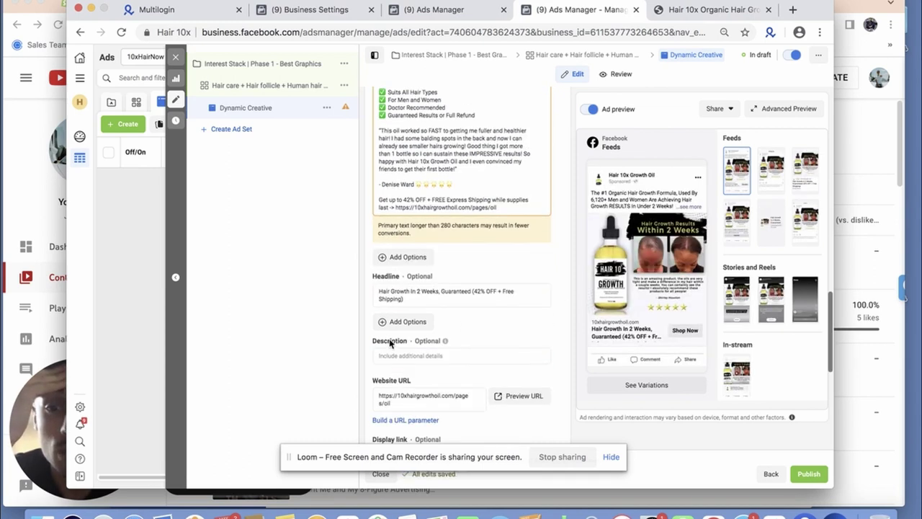
{"action": "left_click_drag", "start_coordinate": [380, 291], "coordinate": [407, 300]}
{"action": "key", "text": "ctrl+c"}
{"action": "left_click", "coordinate": [409, 330]}
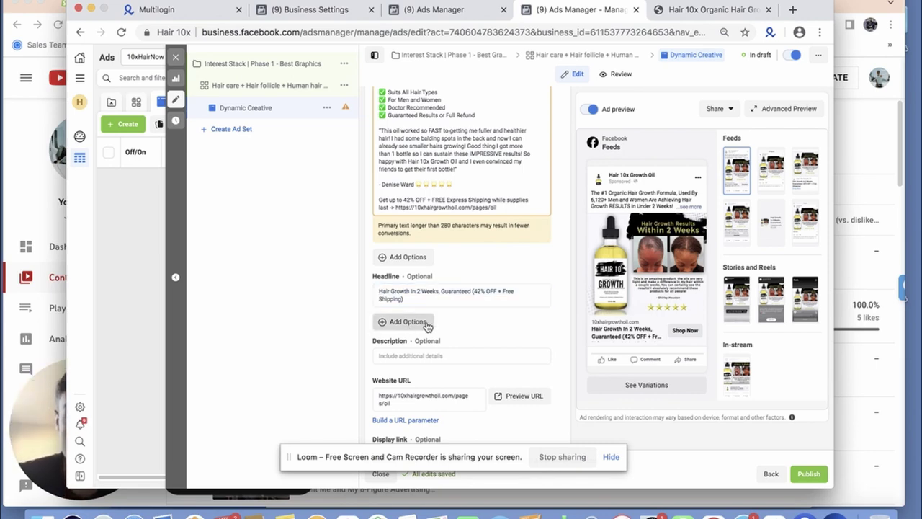
{"action": "left_click", "coordinate": [403, 321]}
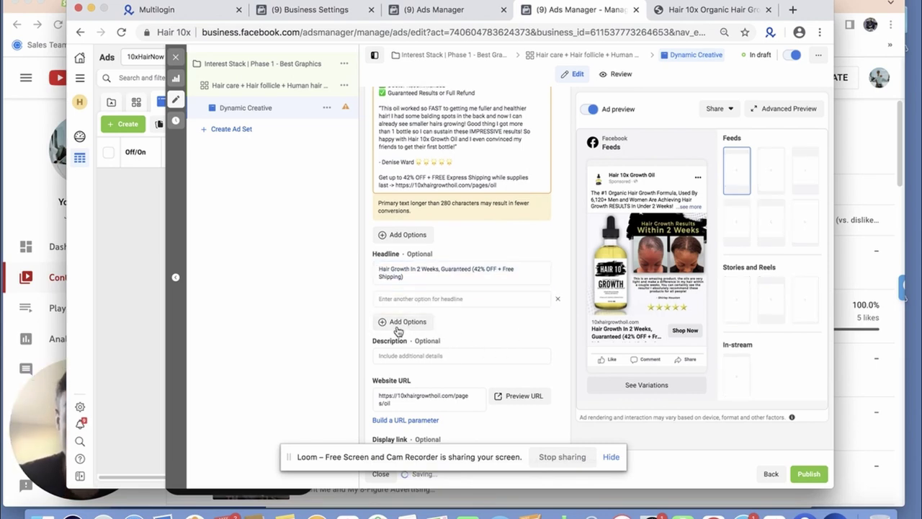
{"action": "left_click", "coordinate": [420, 296]}
{"action": "key", "text": "ctrl+v"}
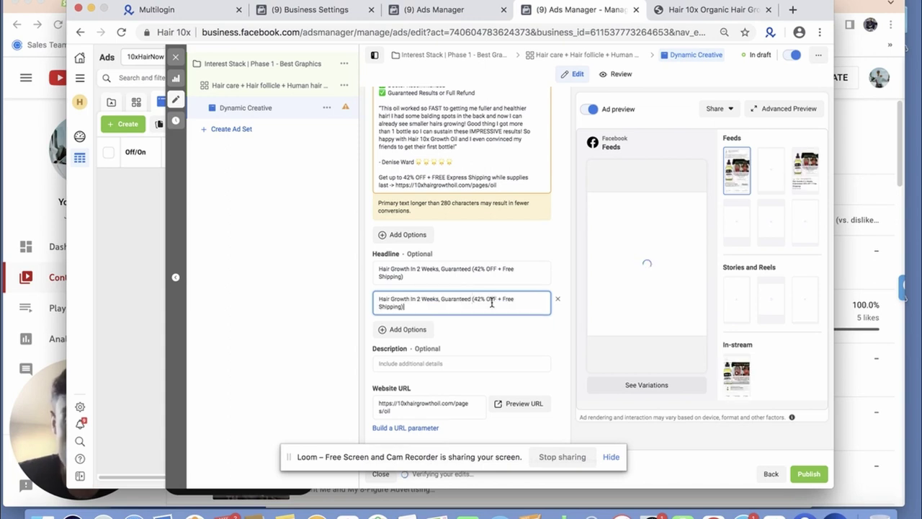
Select the "(42% OFF + Free Shipping)" part of the second headline for editing.
{"action": "left_click_drag", "start_coordinate": [400, 307], "coordinate": [471, 299]}
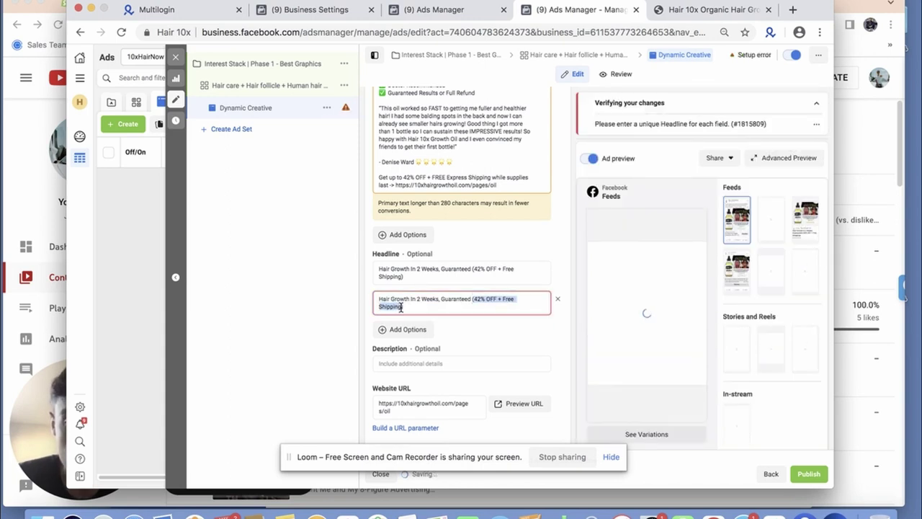
Change the second headline to "Doctor Recommended For Results In 2 Weeks, Guaranteed", leaving out the bracketed discount offer.
{"action": "left_click", "coordinate": [471, 299]}
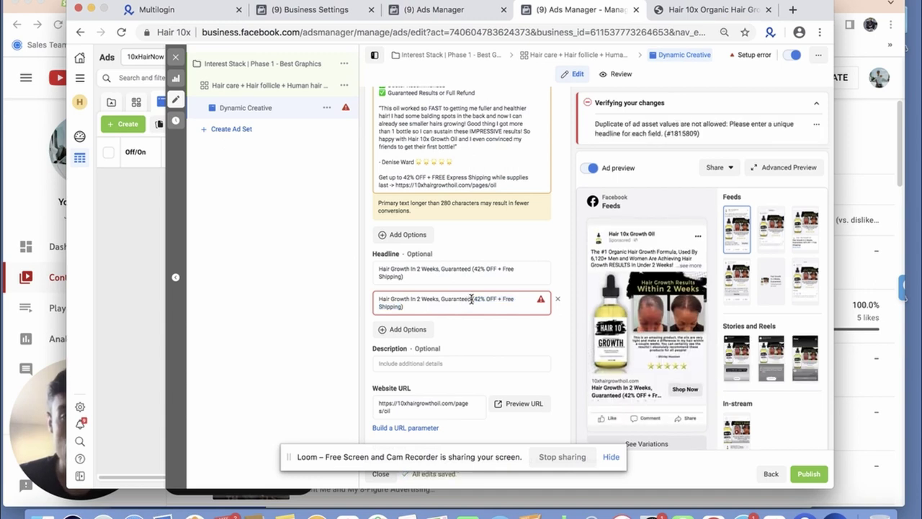
{"action": "left_click_drag", "start_coordinate": [471, 299], "coordinate": [374, 302]}
{"action": "left_click", "coordinate": [379, 298]}
{"action": "type", "text": "Doctor"}
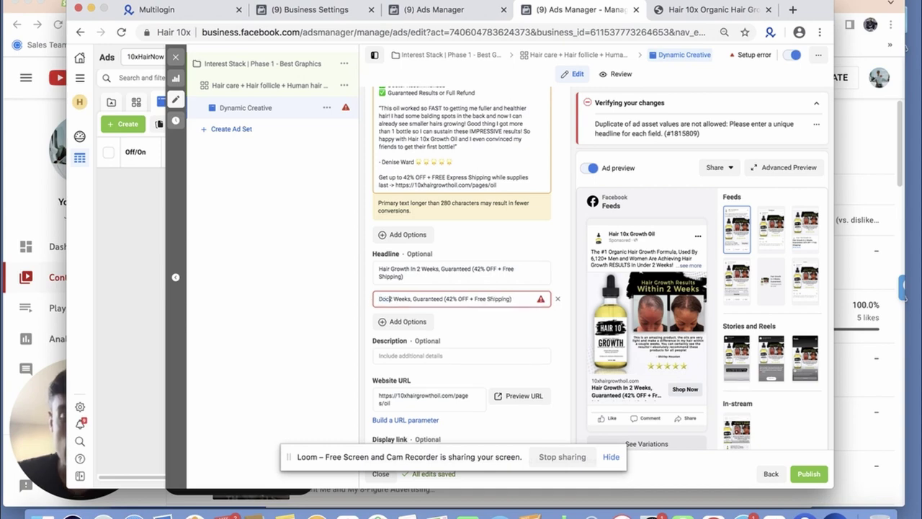
{"action": "type", "text": " Recommended"}
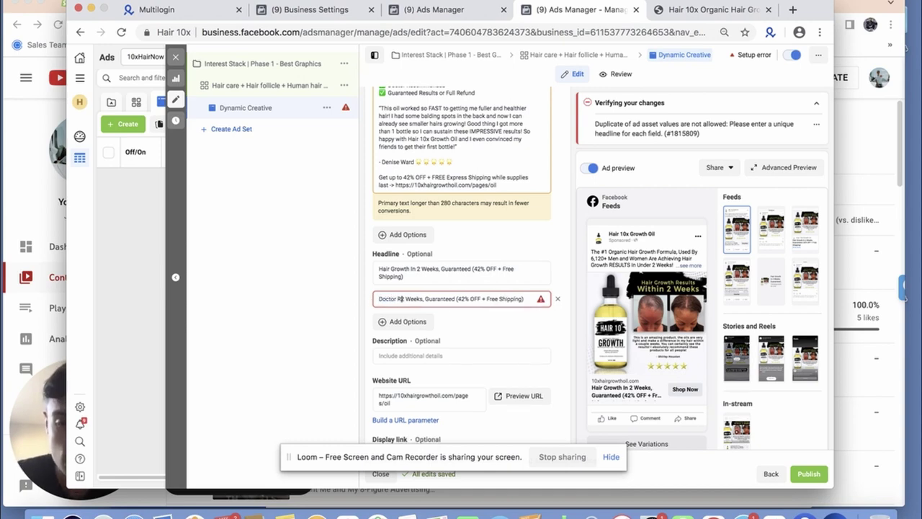
{"action": "type", "text": " For Results In 2"}
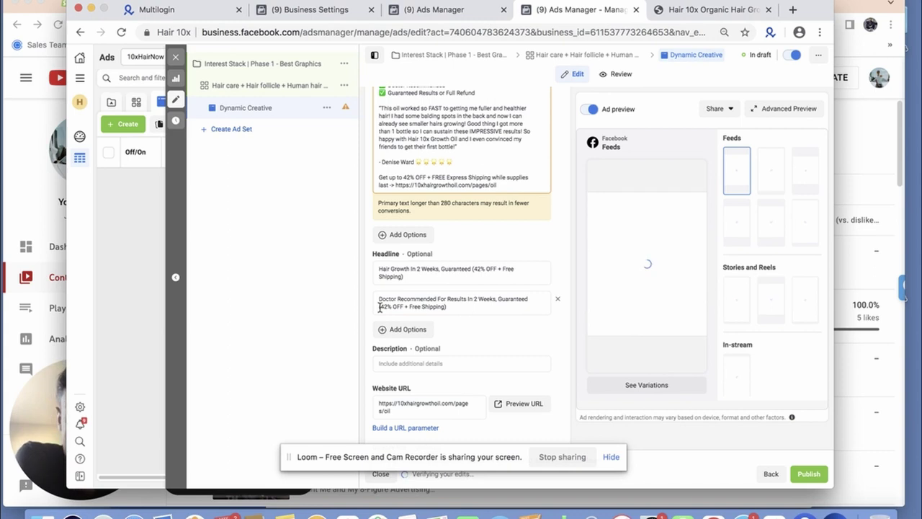
{"action": "left_click_drag", "start_coordinate": [379, 307], "coordinate": [448, 307]}
{"action": "key", "text": "BackSpace"}
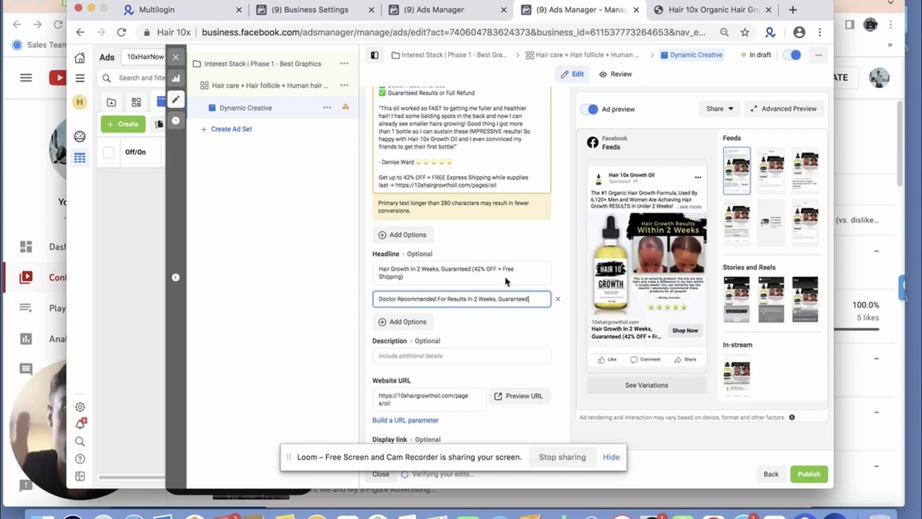
{"action": "left_click", "coordinate": [569, 260]}
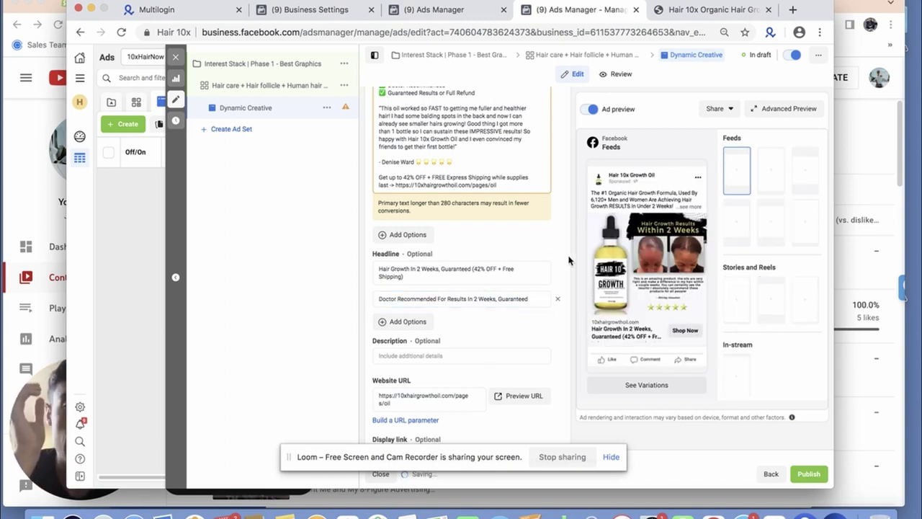
Quickly duplicate the "Hair care + Hair follicle + Human hair growth" ad set.
{"action": "scroll", "coordinate": [564, 269], "scroll_direction": "down", "scroll_amount": 2}
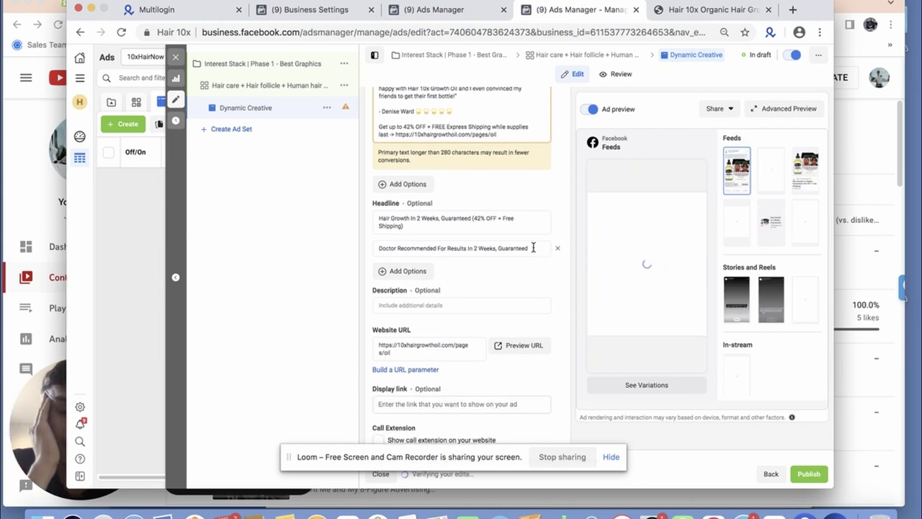
{"action": "scroll", "coordinate": [558, 249], "scroll_direction": "down", "scroll_amount": 8}
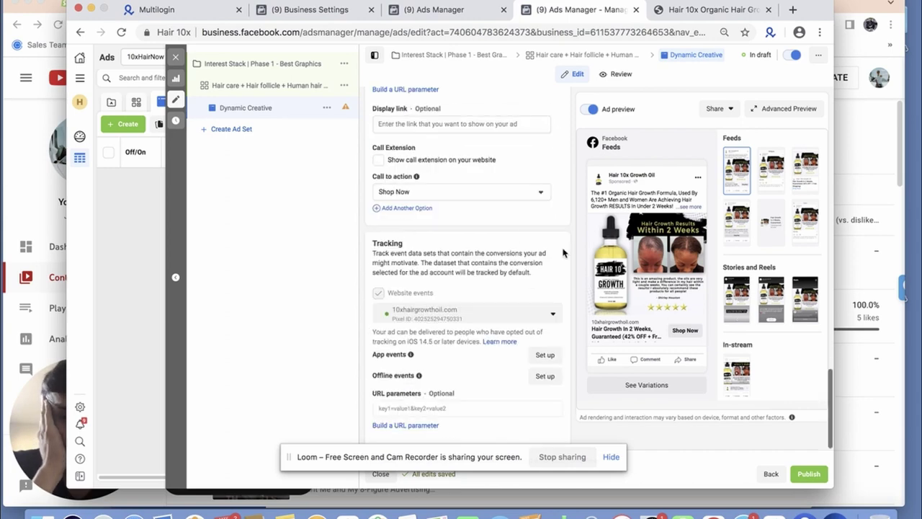
{"action": "scroll", "coordinate": [562, 267], "scroll_direction": "up", "scroll_amount": 10}
{"action": "scroll", "coordinate": [560, 269], "scroll_direction": "up", "scroll_amount": 10}
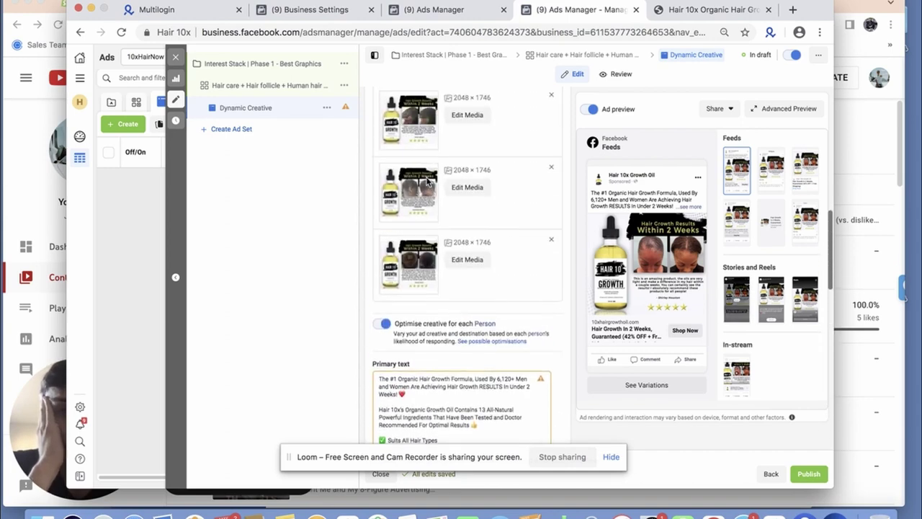
{"action": "scroll", "coordinate": [366, 116], "scroll_direction": "up", "scroll_amount": 10}
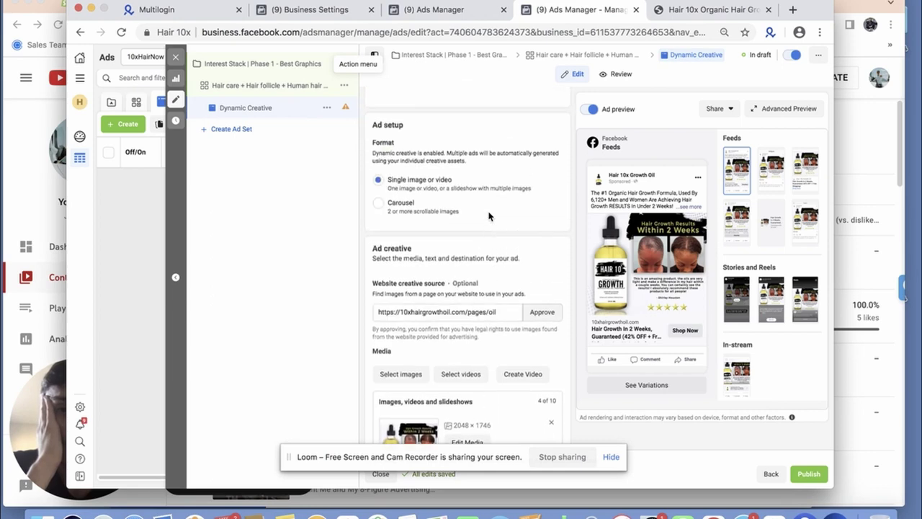
{"action": "left_click", "coordinate": [345, 88]}
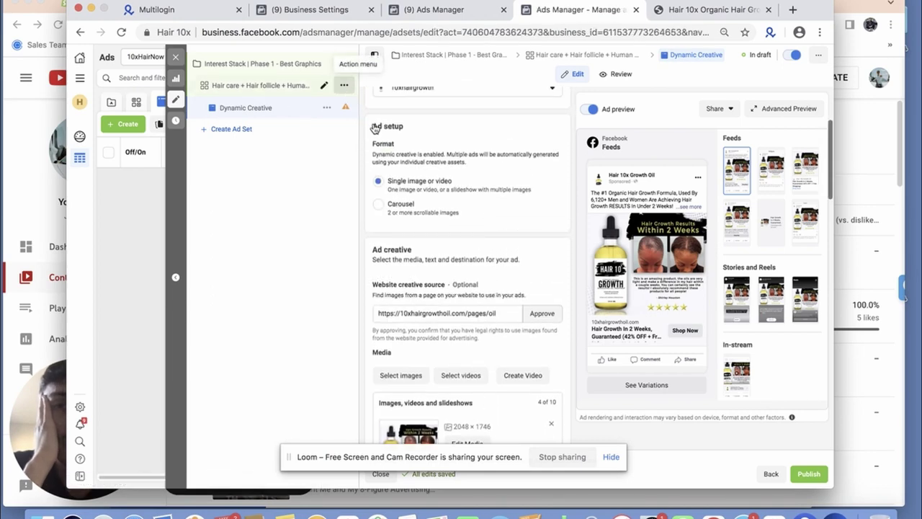
{"action": "left_click", "coordinate": [344, 85]}
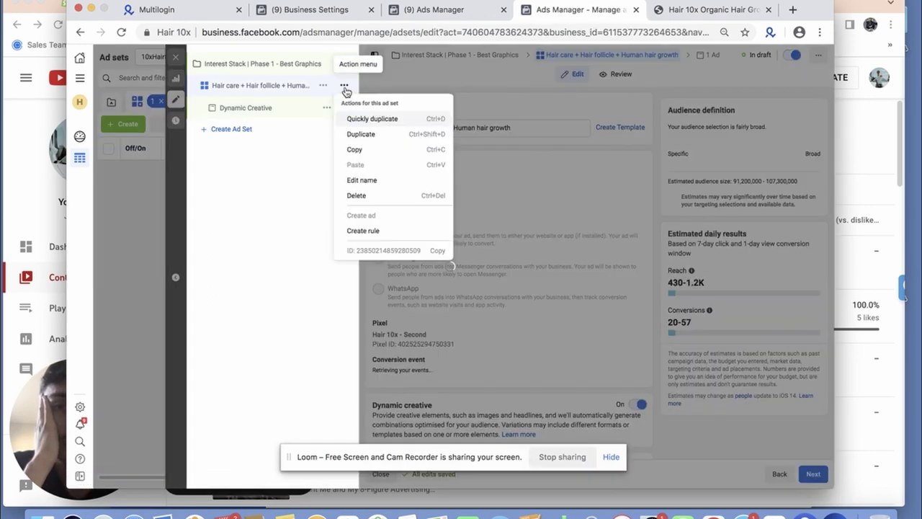
{"action": "left_click", "coordinate": [386, 119]}
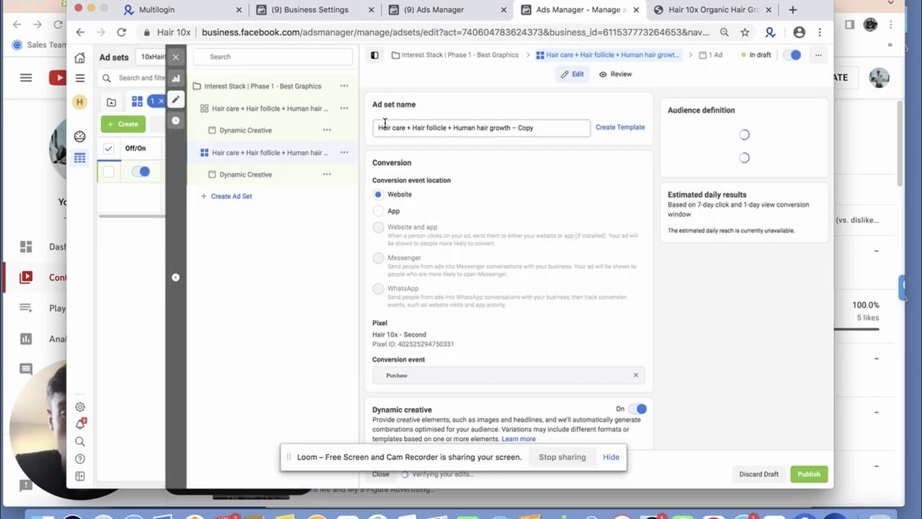
Add the suggested interest Hair products to the duplicated ad set's detailed targeting, dismissing the ad delivery notice.
{"action": "scroll", "coordinate": [560, 239], "scroll_direction": "down", "scroll_amount": 10}
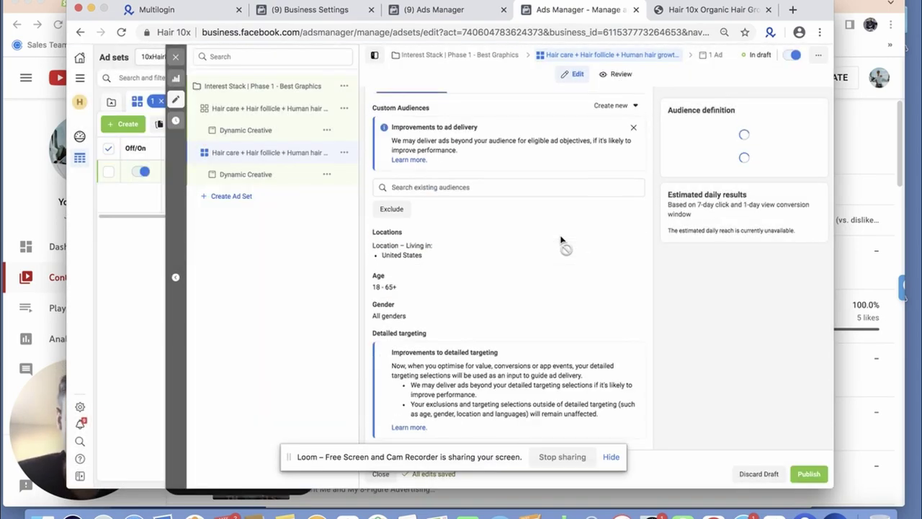
{"action": "scroll", "coordinate": [561, 239], "scroll_direction": "up", "scroll_amount": 3}
{"action": "left_click", "coordinate": [632, 241]}
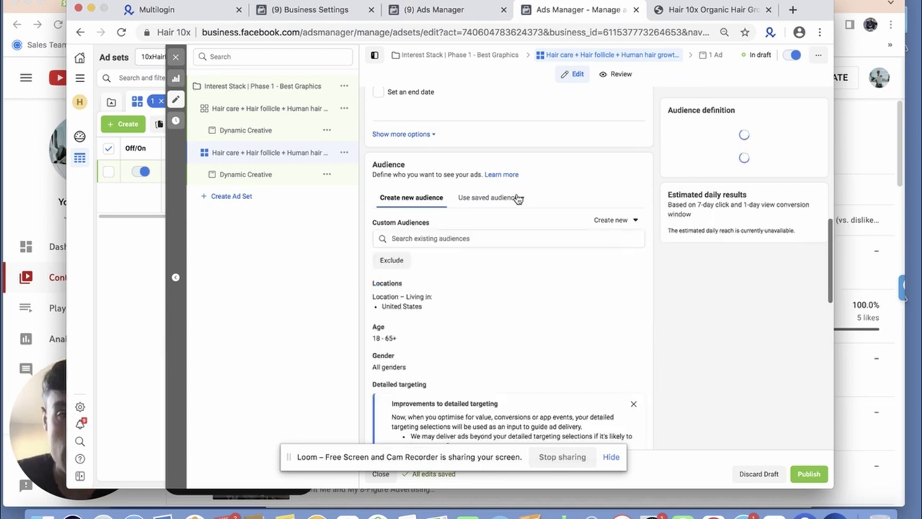
{"action": "scroll", "coordinate": [548, 237], "scroll_direction": "down", "scroll_amount": 5}
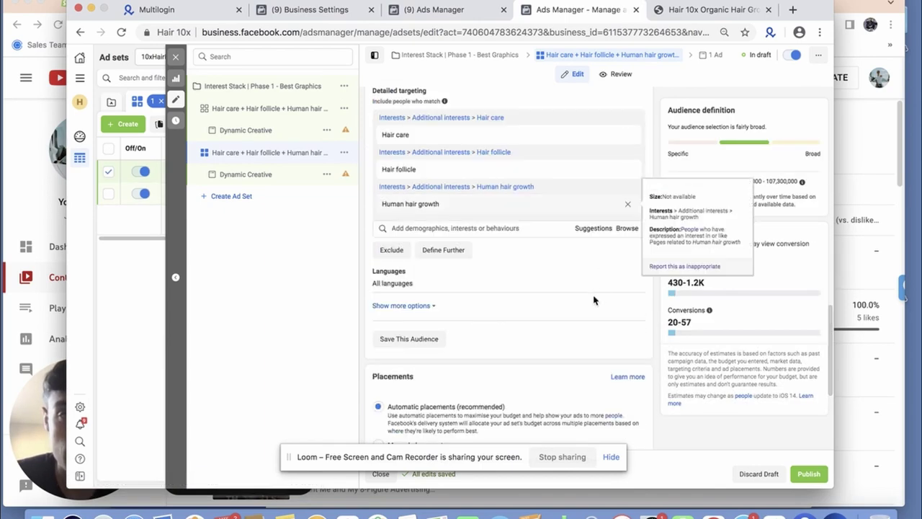
{"action": "left_click", "coordinate": [589, 231]}
{"action": "left_click", "coordinate": [499, 250]}
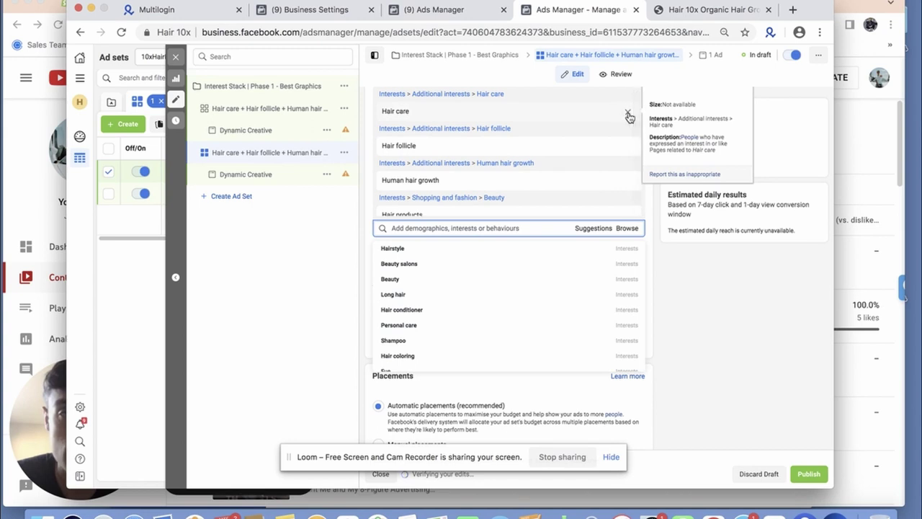
Replace the interests Hair care, Hair follicle and Human hair growth with the suggested interests Hairstyle and Long hair.
{"action": "left_click", "coordinate": [628, 115]}
{"action": "left_click", "coordinate": [628, 115]}
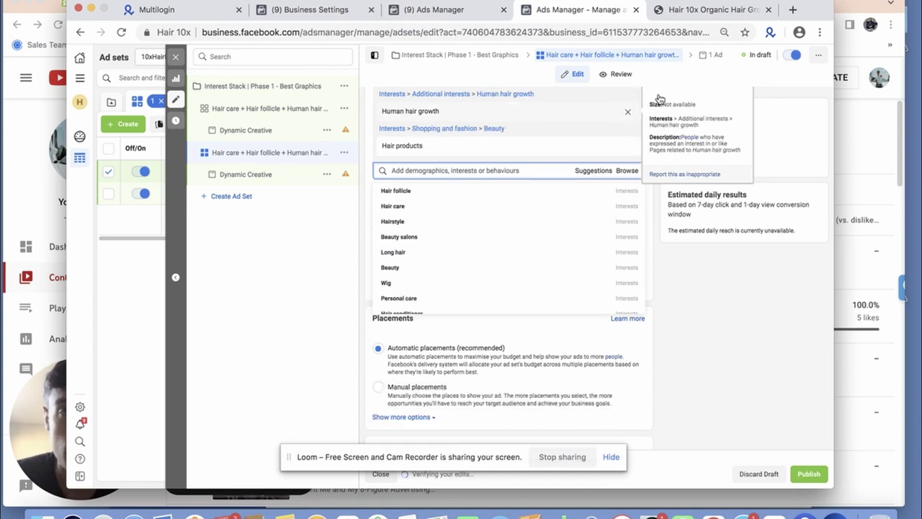
{"action": "left_click", "coordinate": [627, 112]}
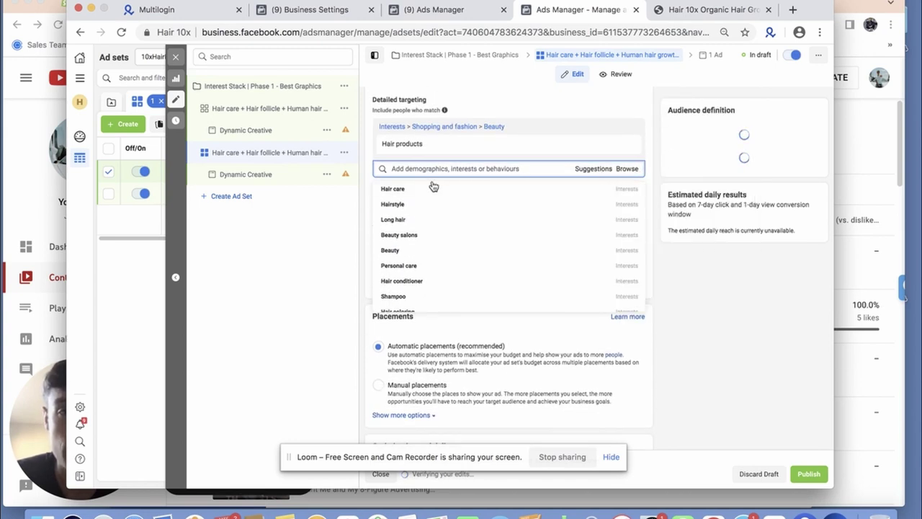
{"action": "left_click", "coordinate": [441, 210]}
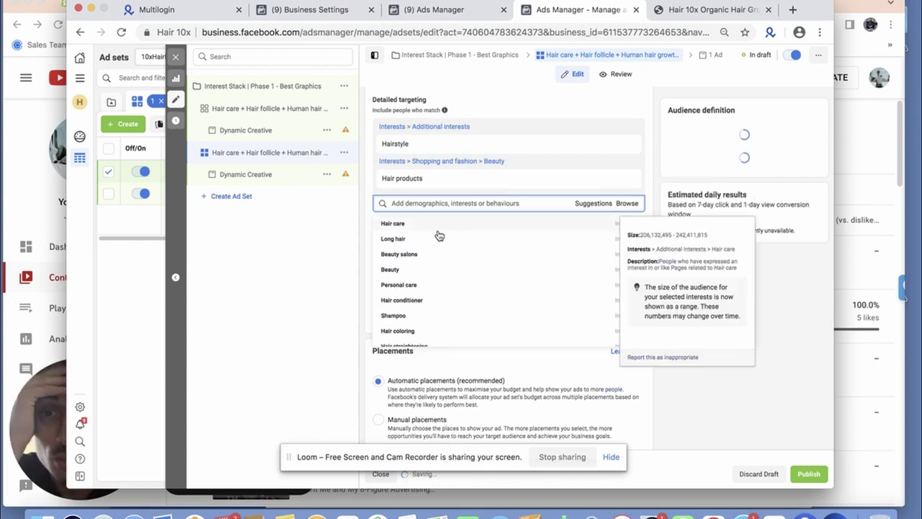
{"action": "left_click", "coordinate": [436, 209]}
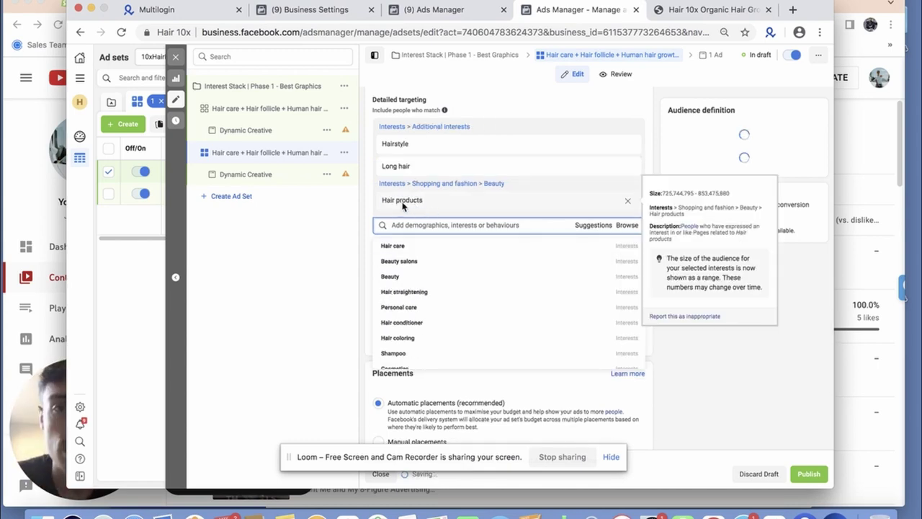
Replace the ad set name with the copied interest names, trimmed to "Hairstyle Long hair Beauty Hair products".
{"action": "left_click_drag", "start_coordinate": [403, 207], "coordinate": [378, 142]}
{"action": "key", "text": "ctrl+c"}
{"action": "scroll", "coordinate": [447, 162], "scroll_direction": "up", "scroll_amount": 10}
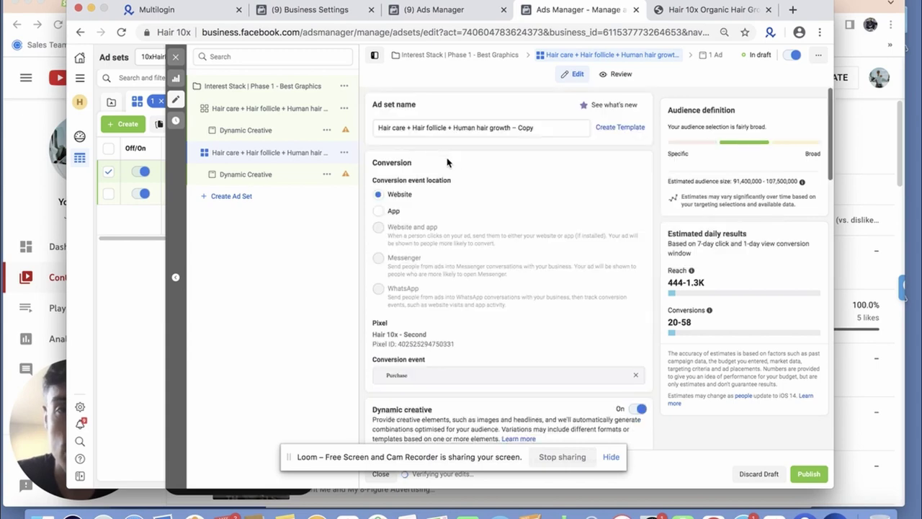
{"action": "left_click", "coordinate": [504, 128]}
{"action": "key", "text": "ctrl+a"}
{"action": "key", "text": "ctrl+v"}
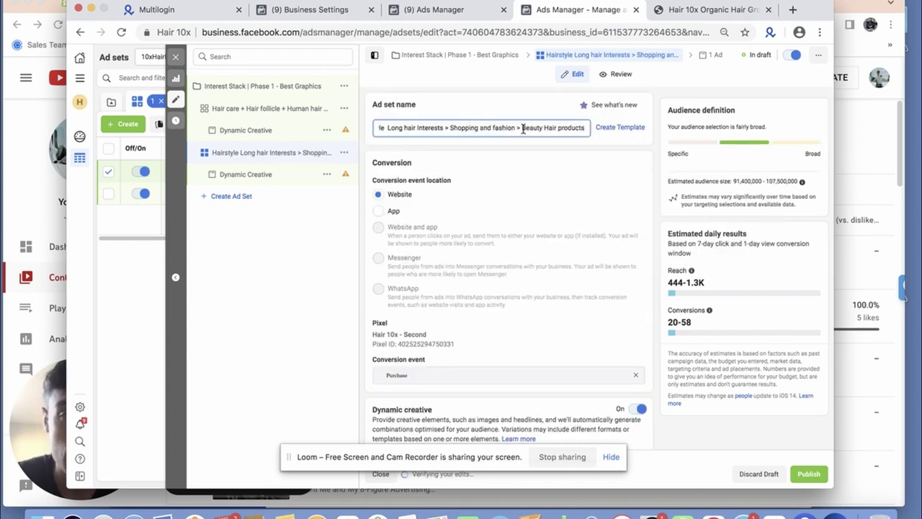
{"action": "left_click_drag", "start_coordinate": [523, 128], "coordinate": [433, 127]}
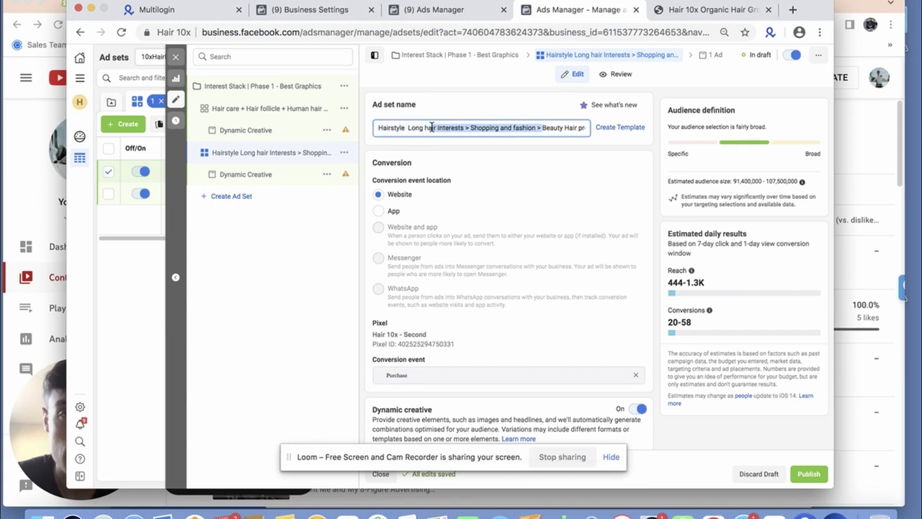
{"action": "key", "text": "BackSpace"}
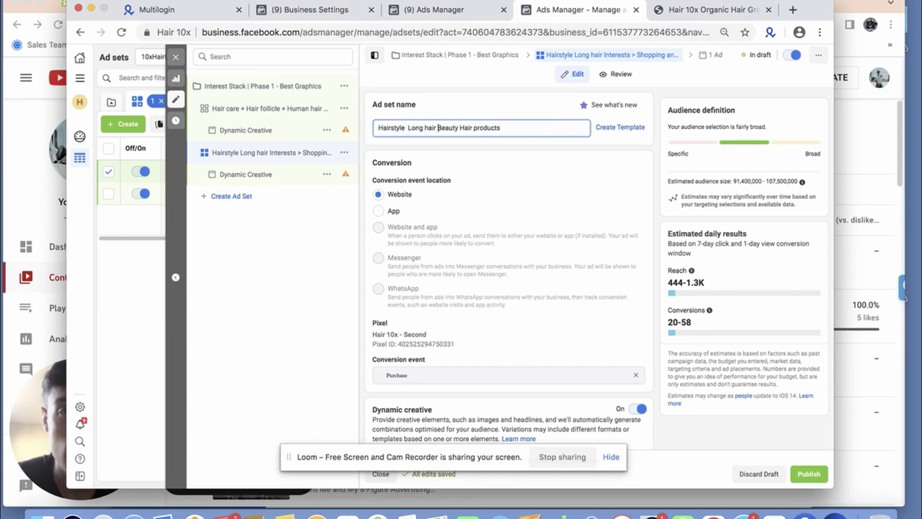
Remove "Beauty" from the ad set name and add hyphen separators so it reads "Hairstyle - Long hair - Hair products".
{"action": "scroll", "coordinate": [553, 178], "scroll_direction": "down", "scroll_amount": 15}
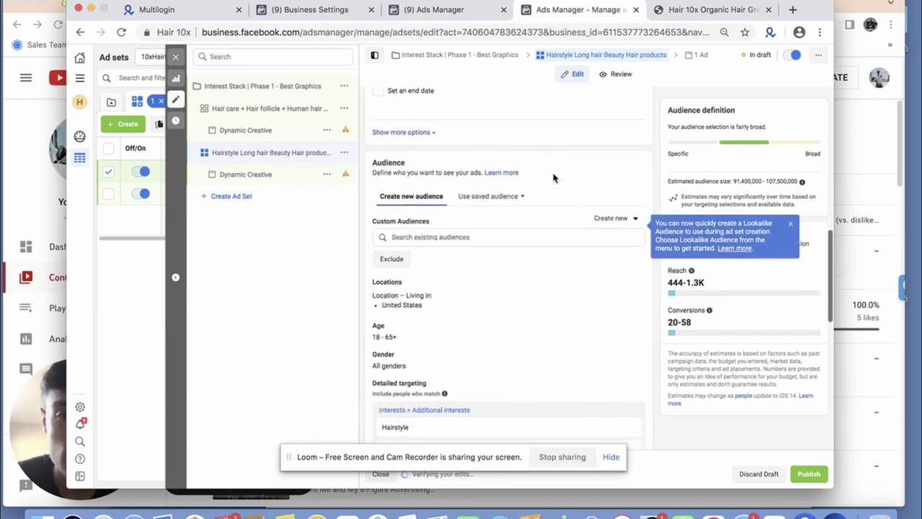
{"action": "scroll", "coordinate": [553, 178], "scroll_direction": "up", "scroll_amount": 15}
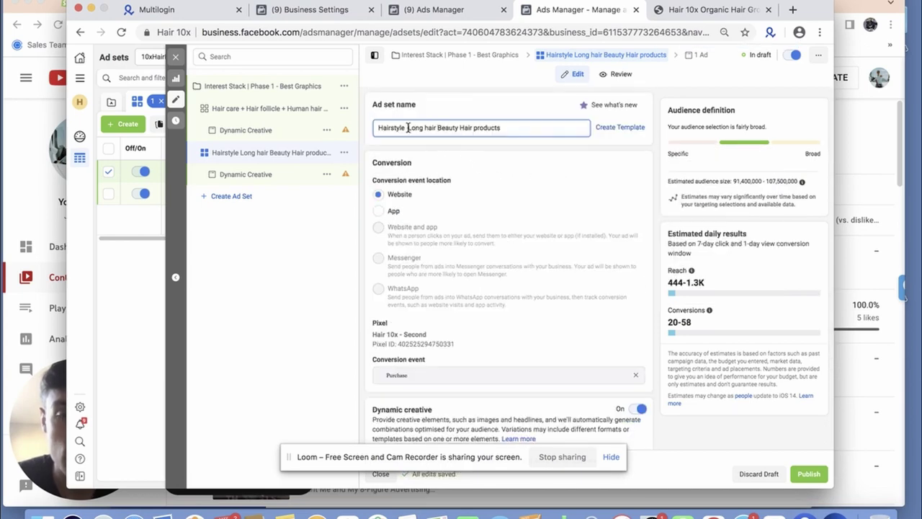
{"action": "left_click", "coordinate": [409, 127]}
{"action": "type", "text": "-"}
{"action": "left_click", "coordinate": [463, 128]}
{"action": "key", "text": "BackSpace"}
{"action": "key", "text": "BackSpace"}
{"action": "key", "text": "BackSpace"}
{"action": "key", "text": "BackSpace"}
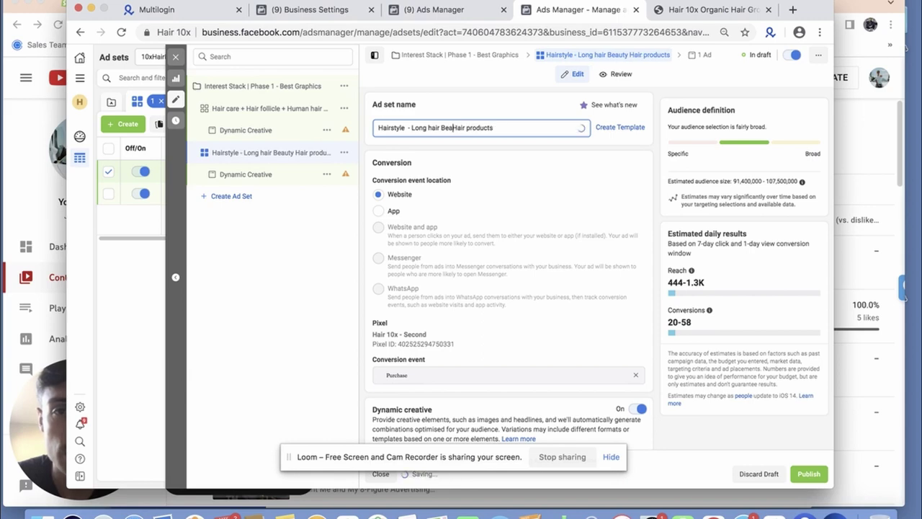
{"action": "type", "text": "-"}
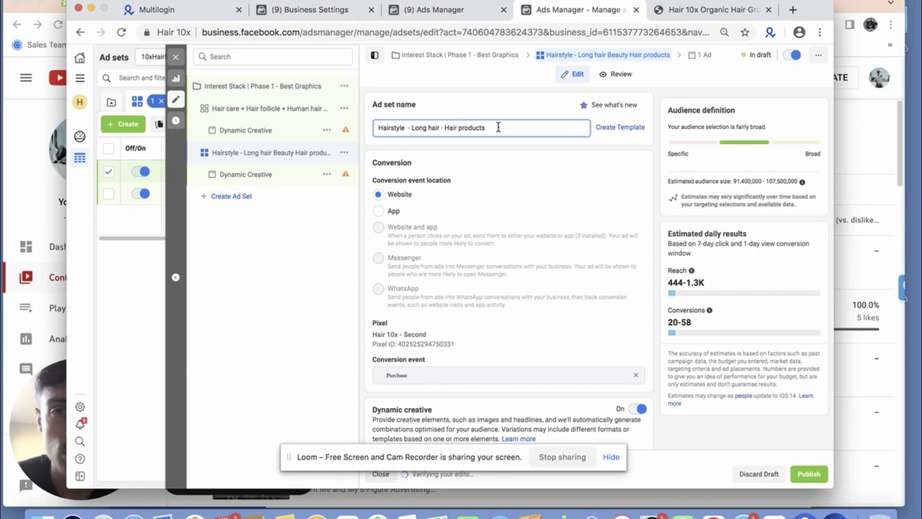
{"action": "left_click", "coordinate": [468, 115]}
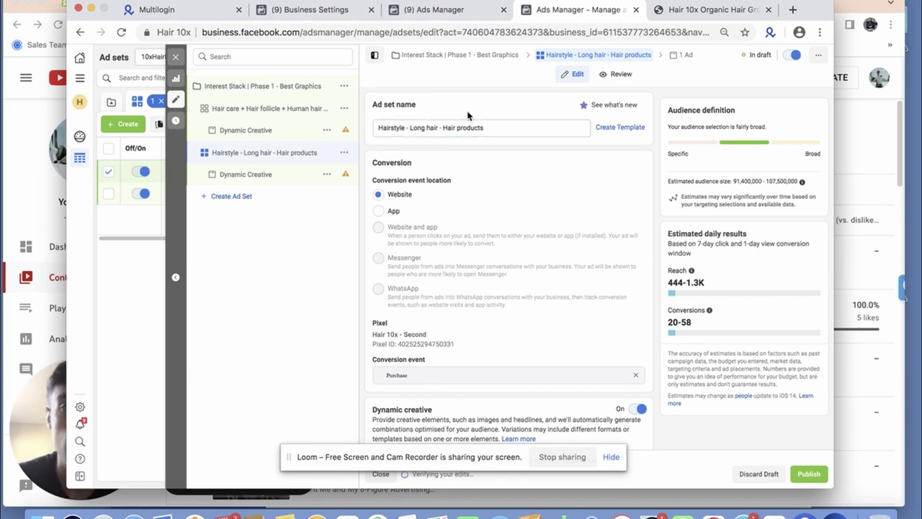
Quickly duplicate the "Hairstyle - Long hair - Hair products" ad set and remove all three interests from the copy's detailed targeting.
{"action": "left_click", "coordinate": [344, 153]}
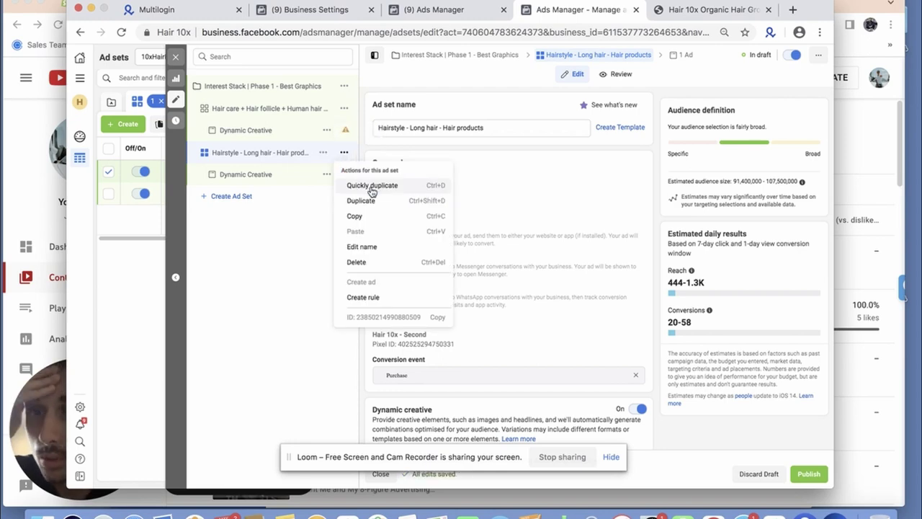
{"action": "left_click", "coordinate": [371, 185]}
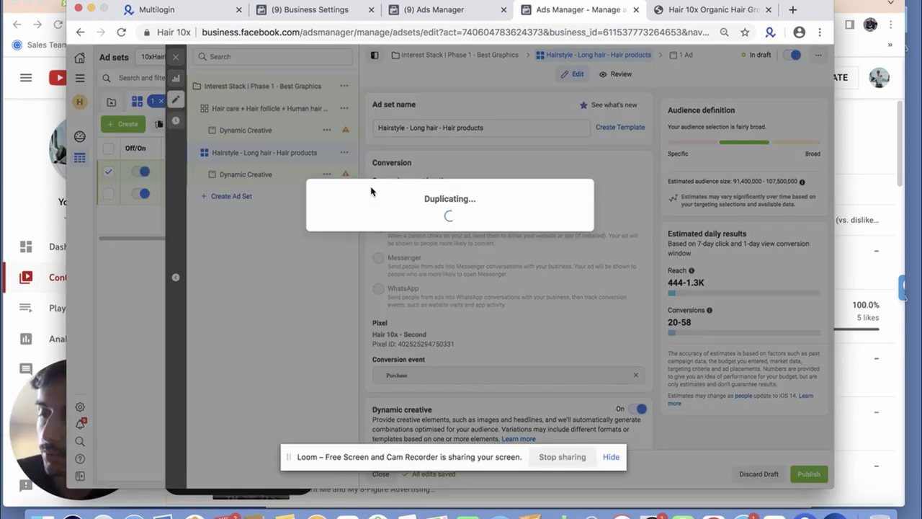
{"action": "scroll", "coordinate": [523, 212], "scroll_direction": "down", "scroll_amount": 10}
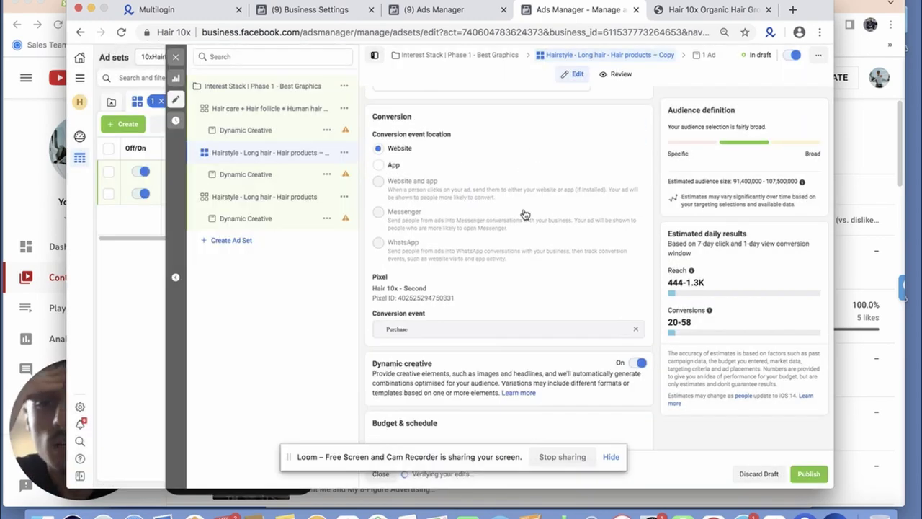
{"action": "left_click", "coordinate": [592, 146]}
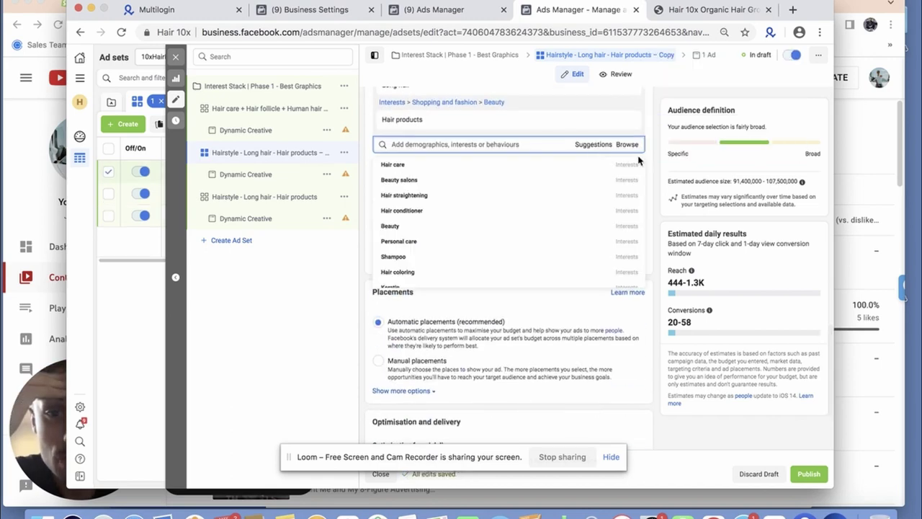
{"action": "scroll", "coordinate": [658, 140], "scroll_direction": "up", "scroll_amount": 2}
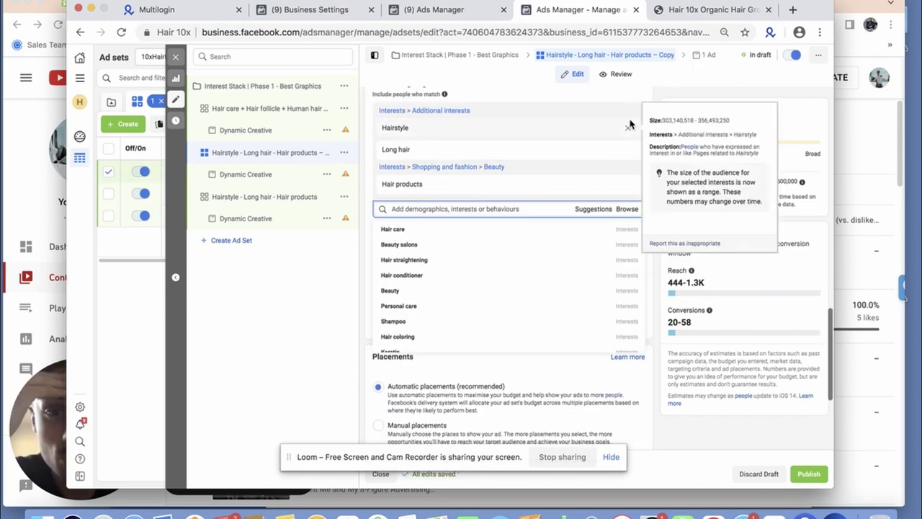
{"action": "left_click", "coordinate": [629, 130]}
{"action": "left_click", "coordinate": [629, 129]}
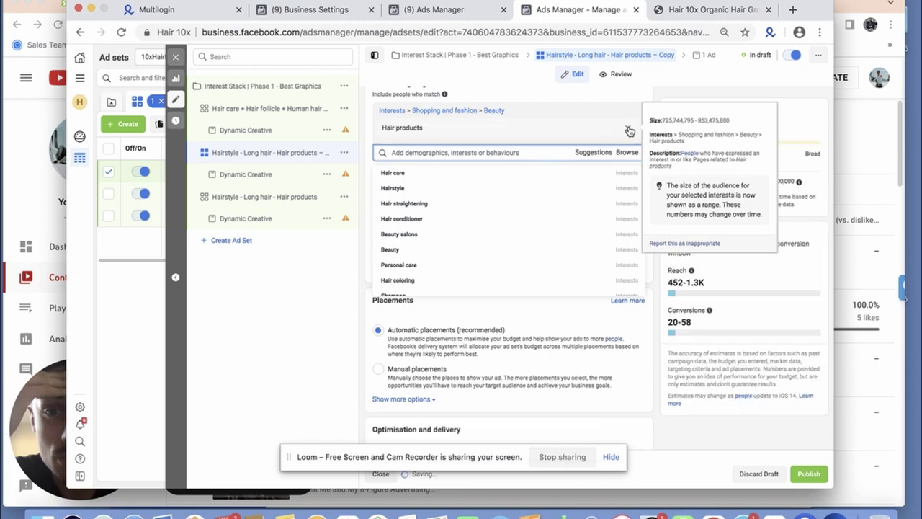
{"action": "left_click", "coordinate": [629, 128]}
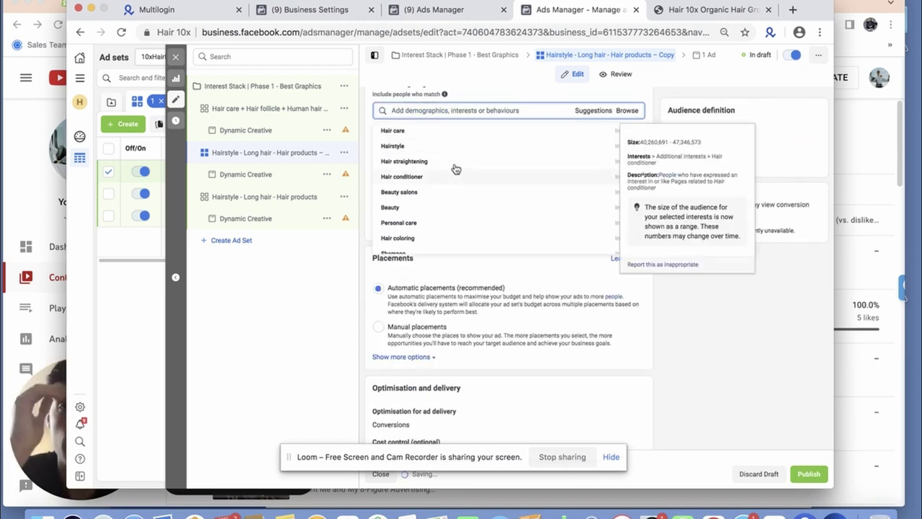
Add the suggested interests Hair straightening, Hair dryer and Hair iron to the duplicated ad set's detailed targeting.
{"action": "left_click", "coordinate": [653, 112]}
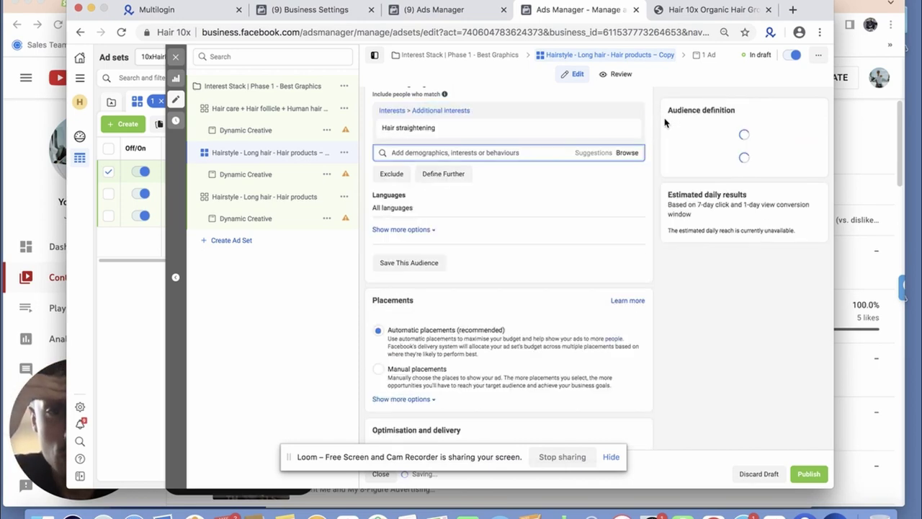
{"action": "left_click", "coordinate": [595, 153]}
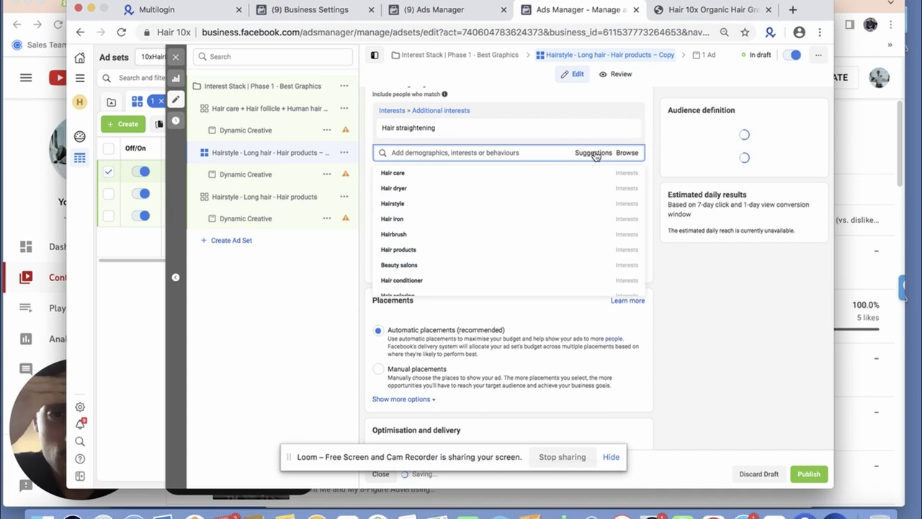
{"action": "left_click", "coordinate": [434, 189]}
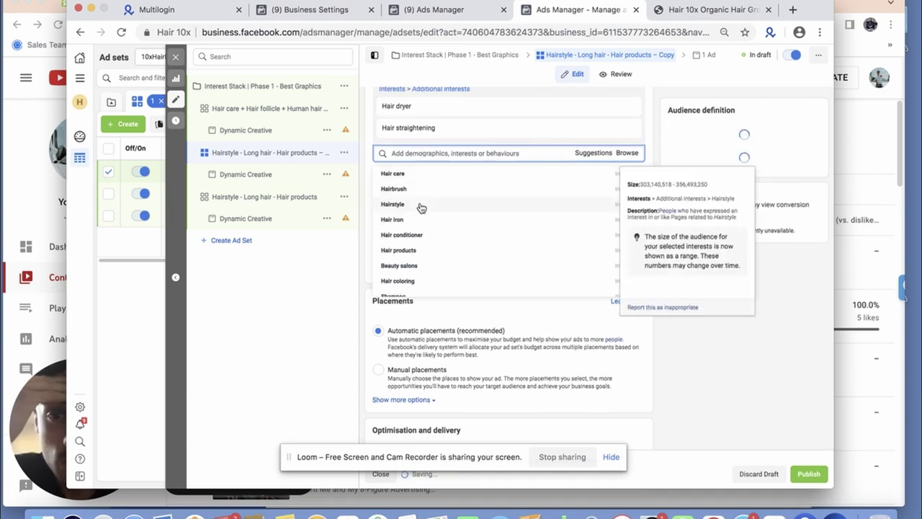
{"action": "left_click", "coordinate": [422, 206]}
{"action": "left_click", "coordinate": [623, 154]}
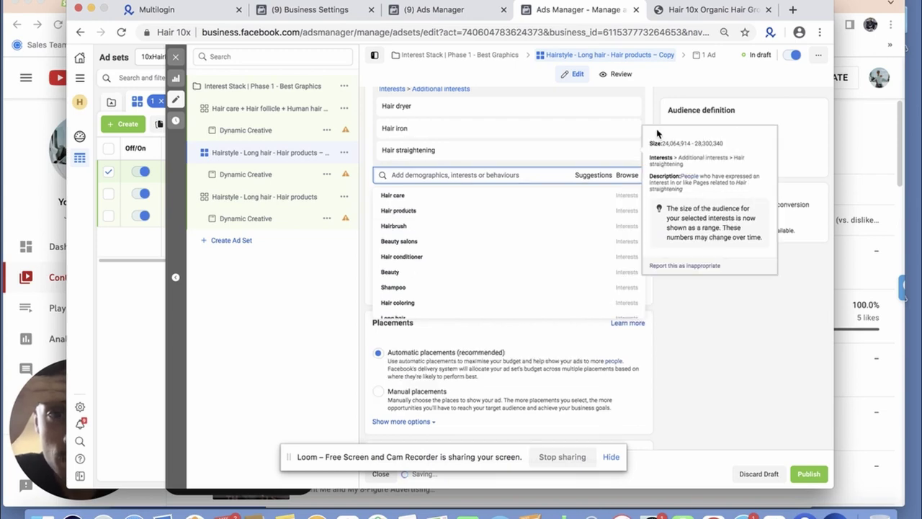
{"action": "left_click", "coordinate": [655, 126]}
Rename the ad set with its copied interest names, hyphen-separated, as "Hair dryer - Hair iron - Hair straightening".
{"action": "left_click_drag", "start_coordinate": [461, 155], "coordinate": [379, 110]}
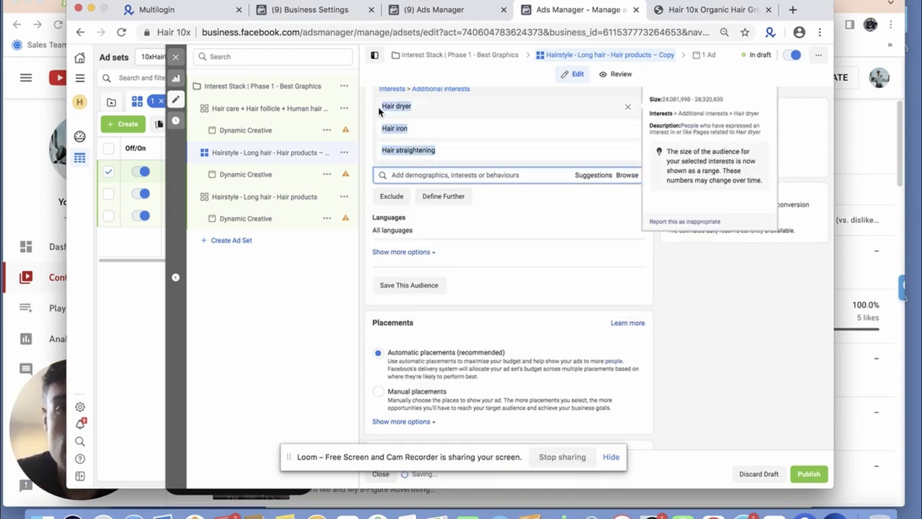
{"action": "key", "text": "super+c"}
{"action": "scroll", "coordinate": [473, 120], "scroll_direction": "up", "scroll_amount": 10}
{"action": "left_click", "coordinate": [469, 128]}
{"action": "key", "text": "super+a"}
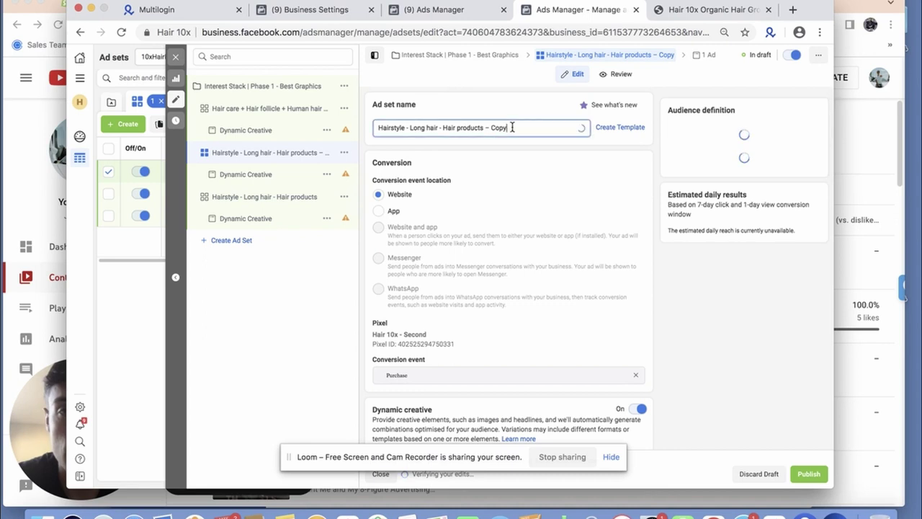
{"action": "key", "text": "super+v"}
{"action": "left_click", "coordinate": [412, 128]}
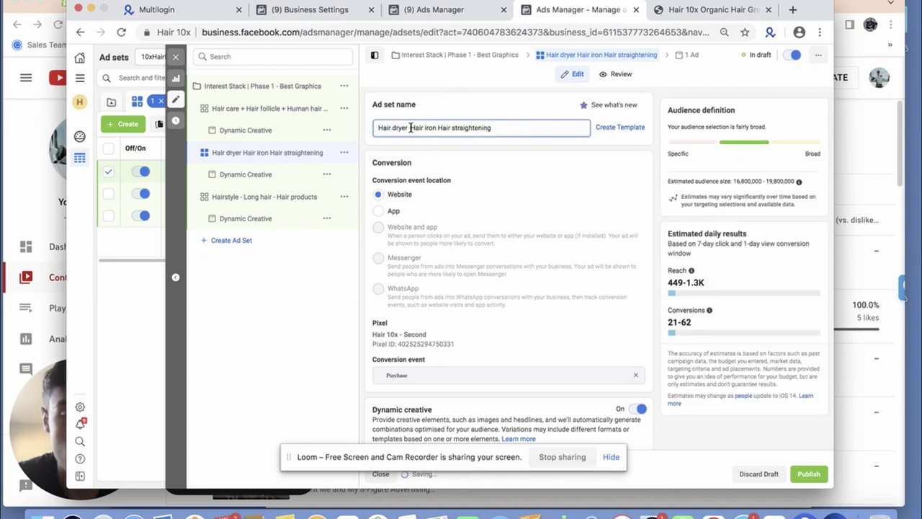
{"action": "type", "text": "- "}
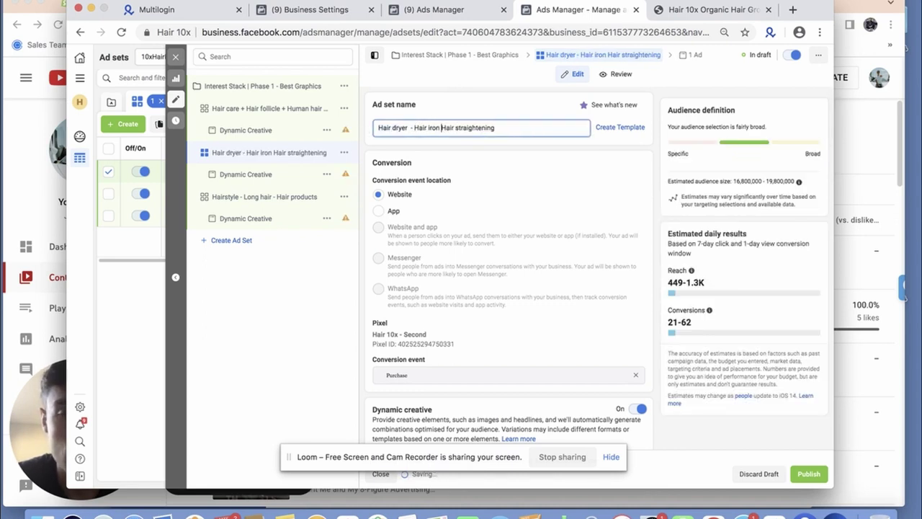
{"action": "type", "text": "-"}
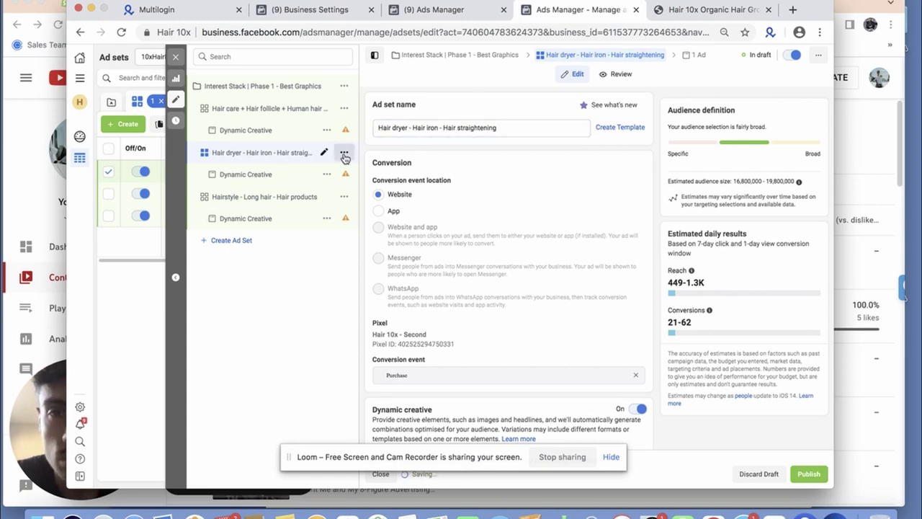
Quickly duplicate the "Hair dryer - Hair iron - Hair straightening" ad set and replace the copy's three interests with the suggested interest Hair conditioner.
{"action": "left_click", "coordinate": [344, 153]}
{"action": "left_click", "coordinate": [370, 184]}
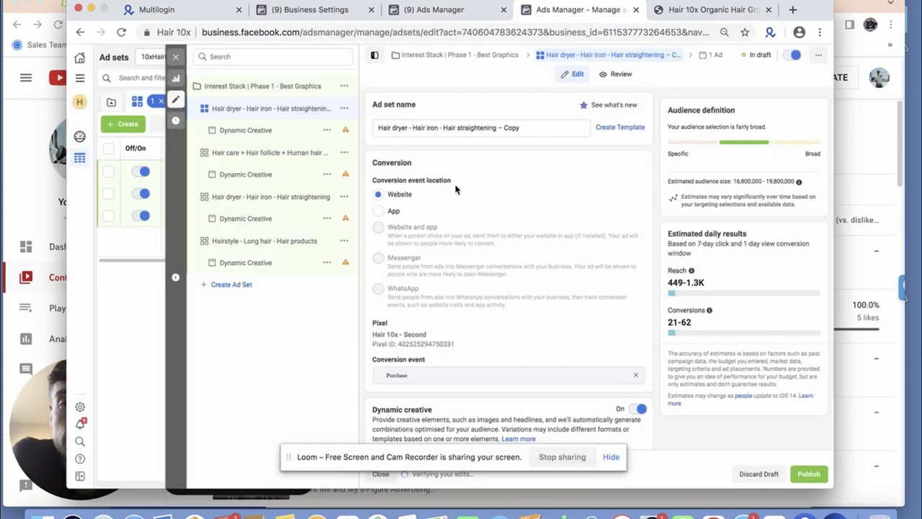
{"action": "scroll", "coordinate": [597, 216], "scroll_direction": "down", "scroll_amount": 10}
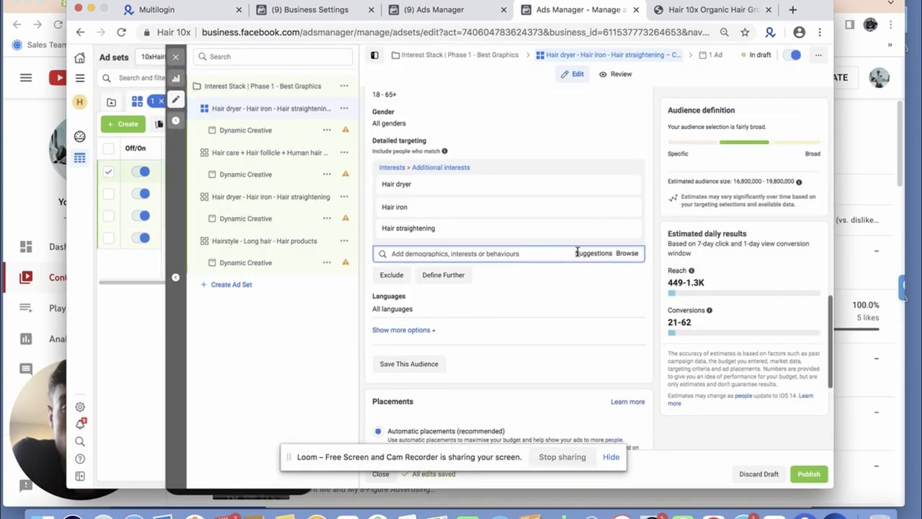
{"action": "left_click", "coordinate": [592, 253]}
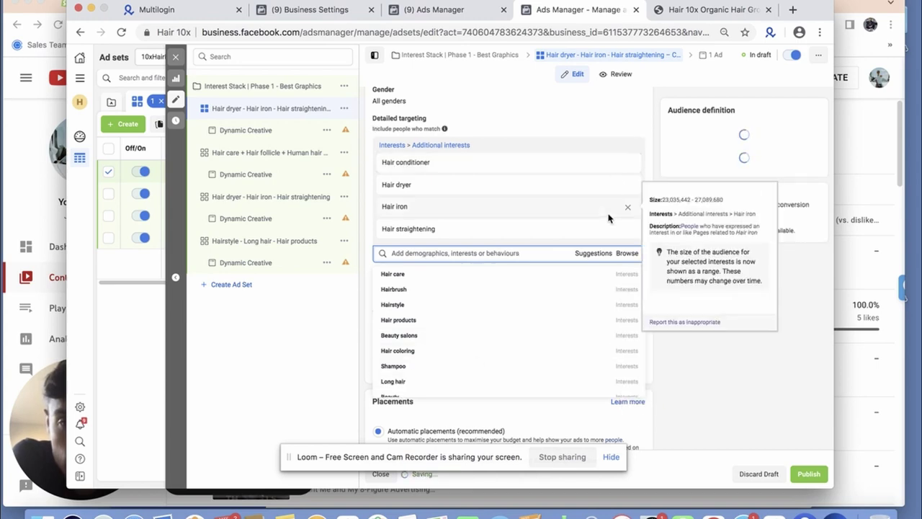
{"action": "left_click", "coordinate": [626, 187]}
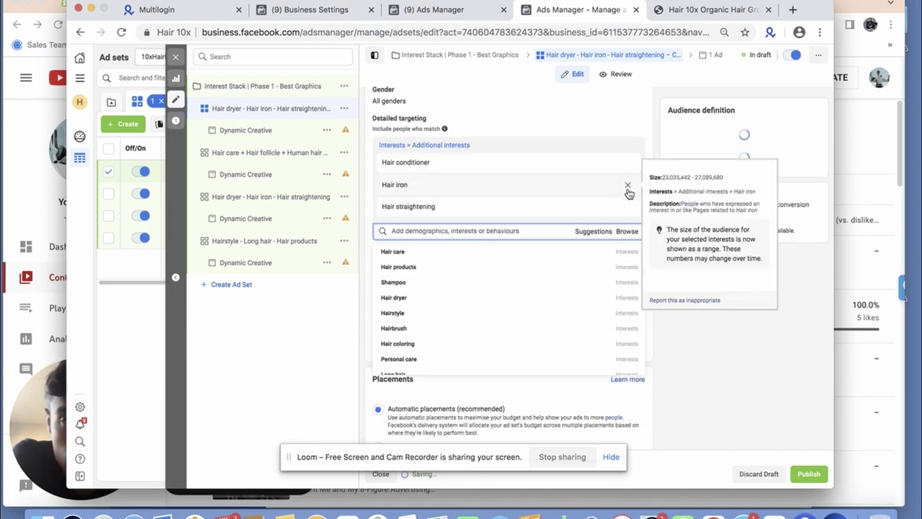
{"action": "left_click", "coordinate": [628, 187]}
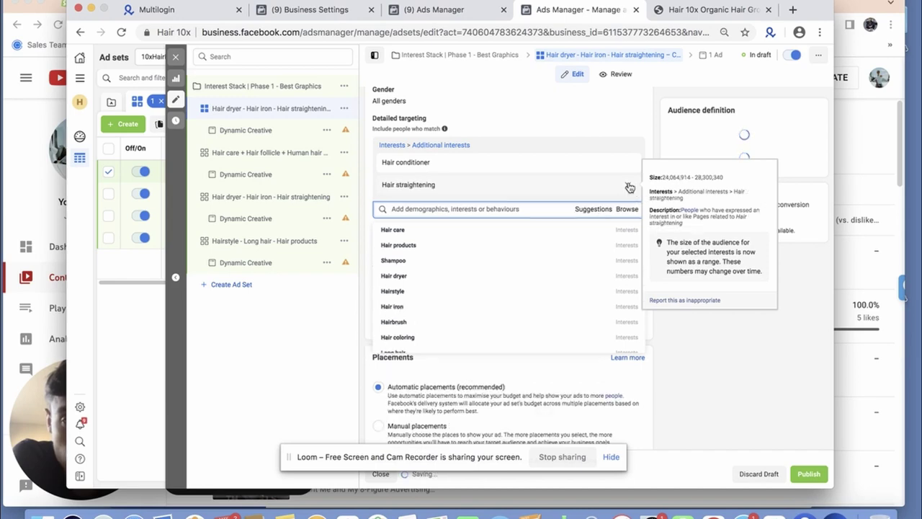
{"action": "left_click", "coordinate": [454, 189]}
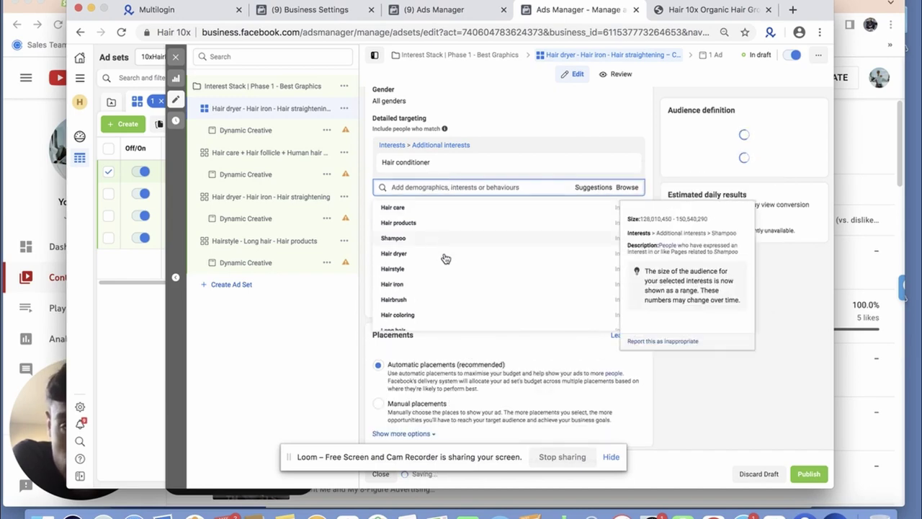
Add the suggested interests Shampoo and Keratin alongside Hair conditioner in the ad set's detailed targeting.
{"action": "left_click", "coordinate": [593, 187]}
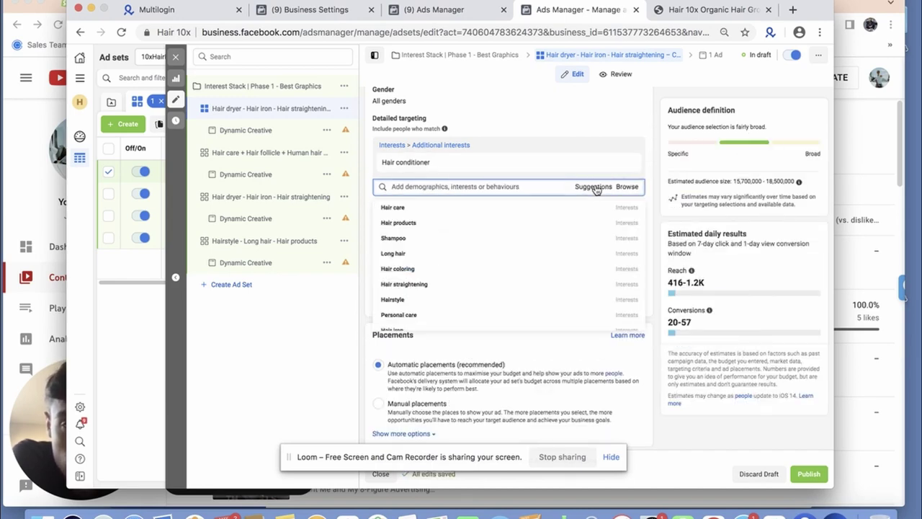
{"action": "mouse_move", "coordinate": [530, 243]}
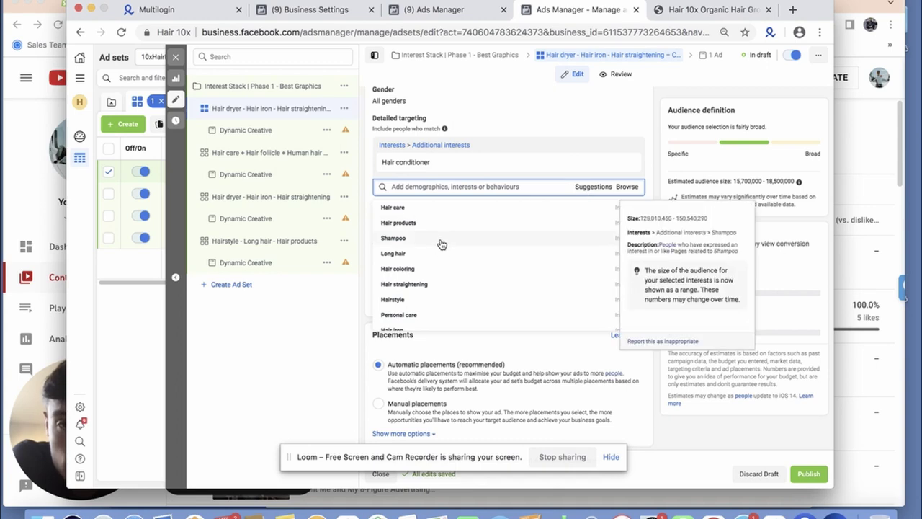
{"action": "left_click", "coordinate": [441, 244]}
{"action": "mouse_move", "coordinate": [430, 224]}
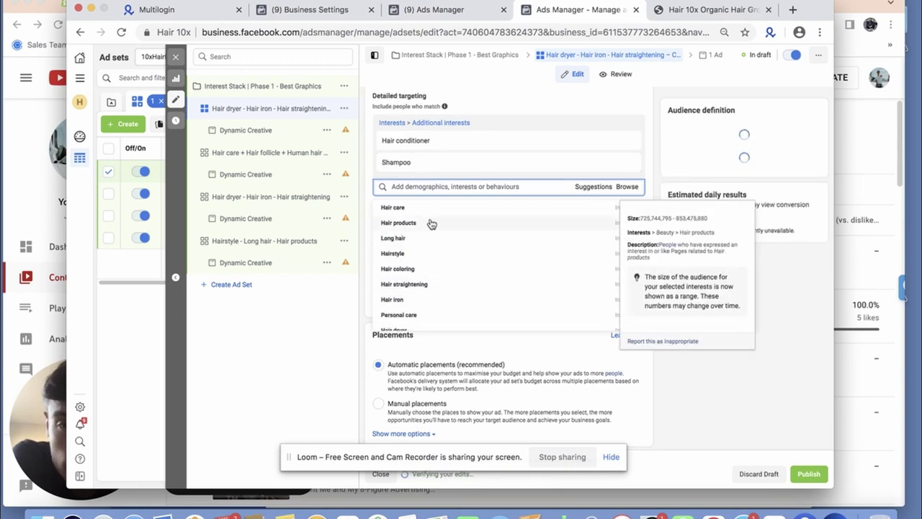
{"action": "scroll", "coordinate": [442, 263], "scroll_direction": "down", "scroll_amount": 3}
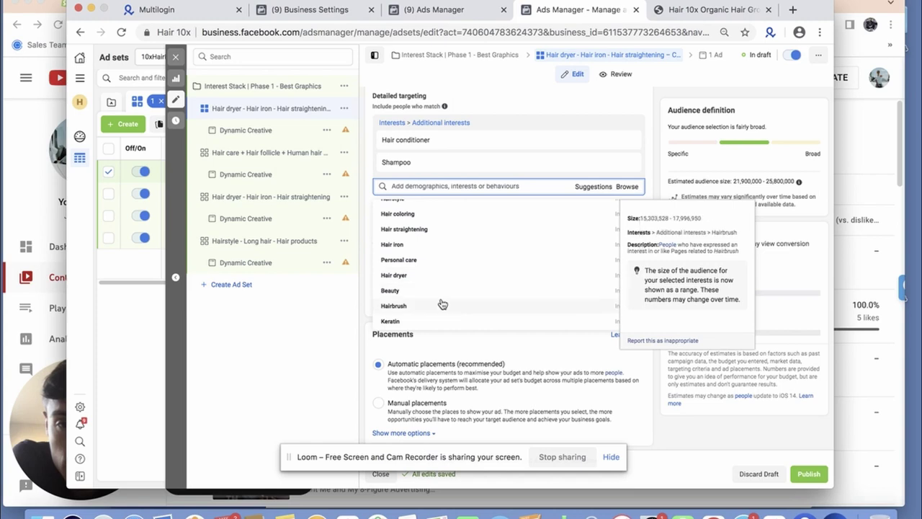
{"action": "scroll", "coordinate": [442, 304], "scroll_direction": "down", "scroll_amount": 2}
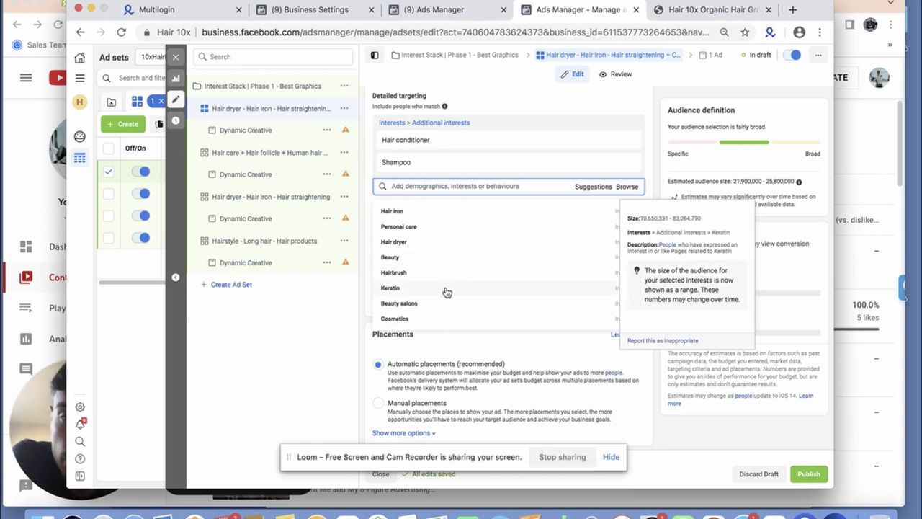
{"action": "scroll", "coordinate": [447, 292], "scroll_direction": "up", "scroll_amount": 3}
{"action": "scroll", "coordinate": [446, 292], "scroll_direction": "down", "scroll_amount": 3}
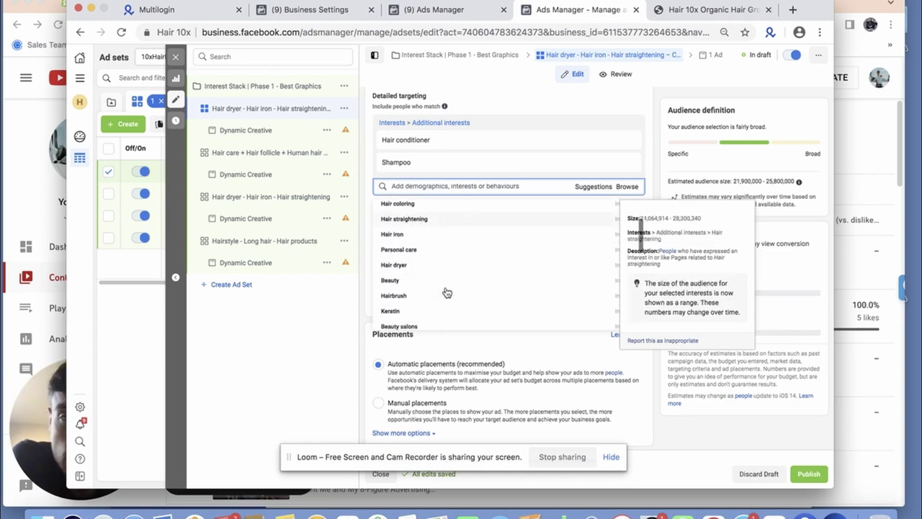
{"action": "left_click", "coordinate": [459, 297]}
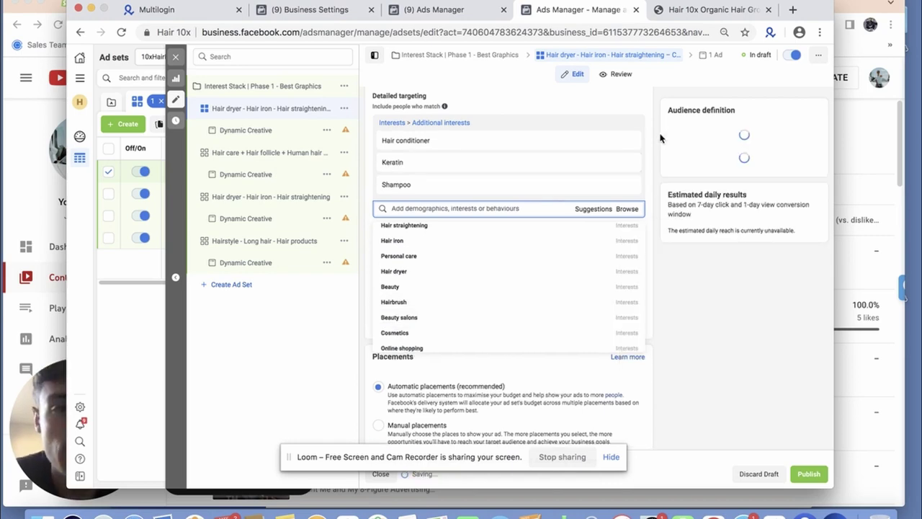
Rename the ad set with its copied interest names, hyphen-separated, as "Hair conditioner - Keratin - Shampoo".
{"action": "triple_click", "coordinate": [376, 143]}
{"action": "key", "text": "super+c"}
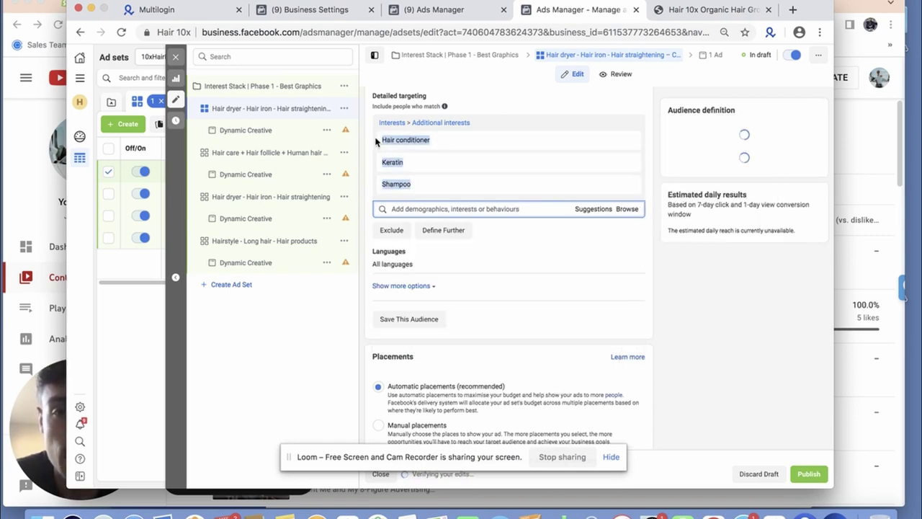
{"action": "scroll", "coordinate": [452, 157], "scroll_direction": "up", "scroll_amount": 15}
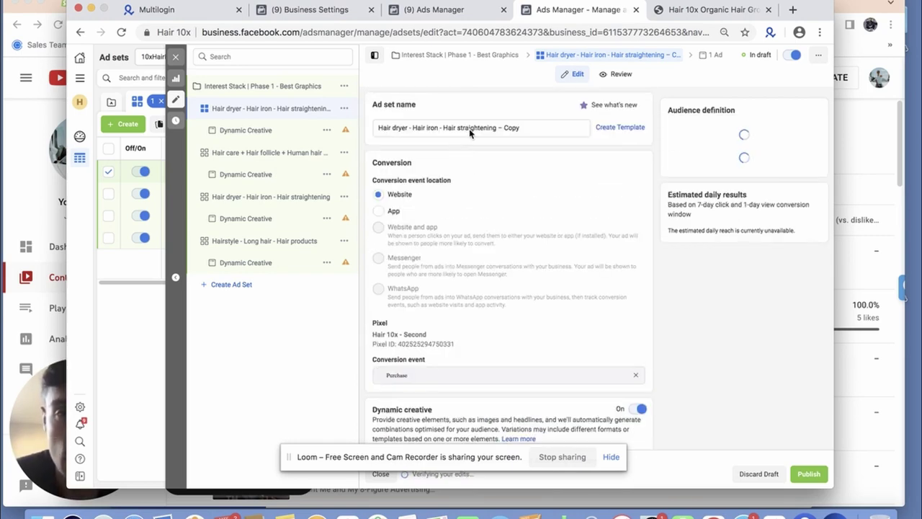
{"action": "left_click_drag", "start_coordinate": [539, 128], "coordinate": [355, 130]}
{"action": "key", "text": "super+v"}
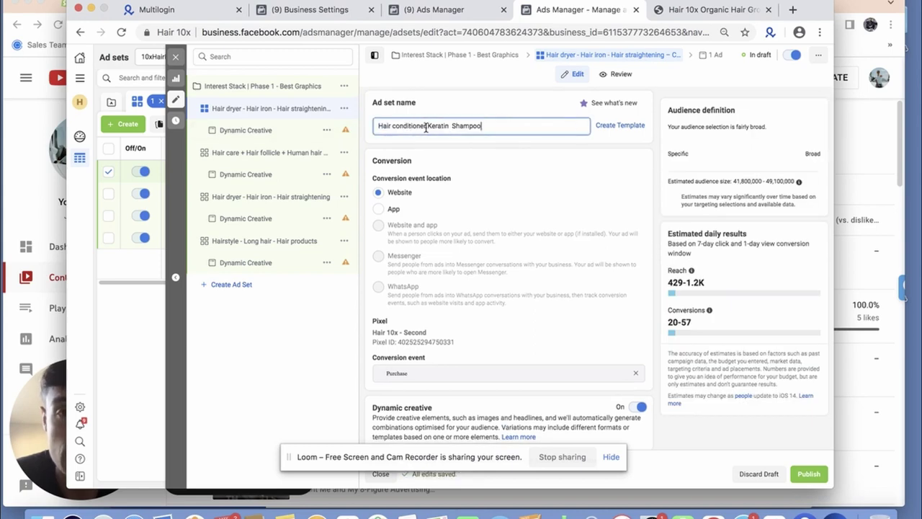
{"action": "left_click", "coordinate": [426, 127]}
{"action": "type", "text": "+"}
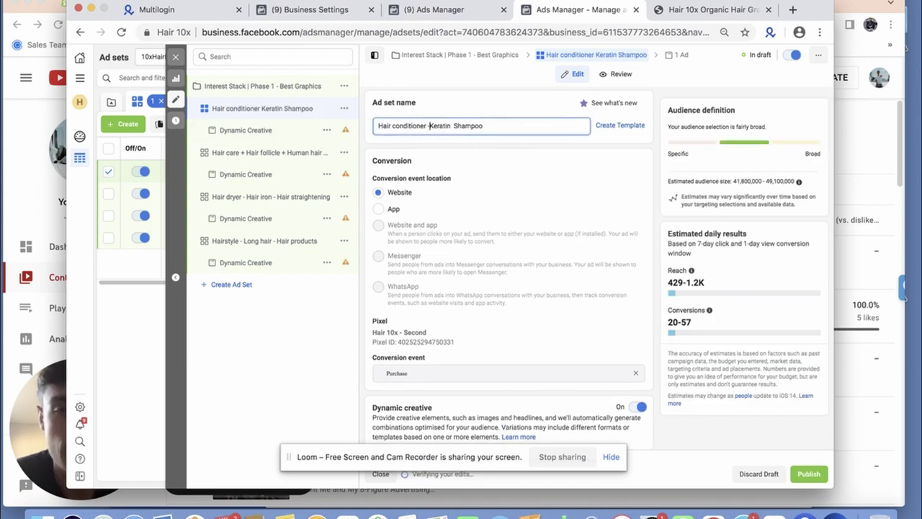
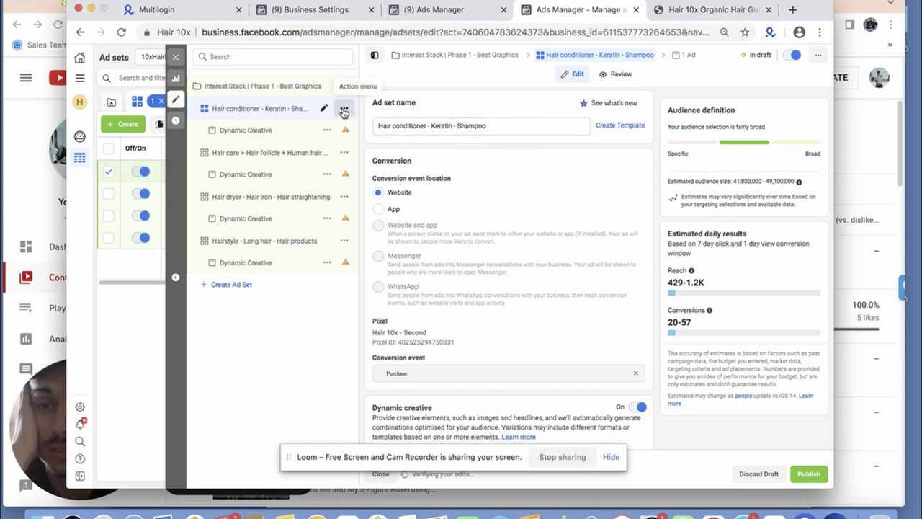
Quickly duplicate the "Hair conditioner - Keratin - Shampoo" ad set within the campaign.
{"action": "left_click", "coordinate": [344, 108]}
{"action": "left_click", "coordinate": [381, 144]}
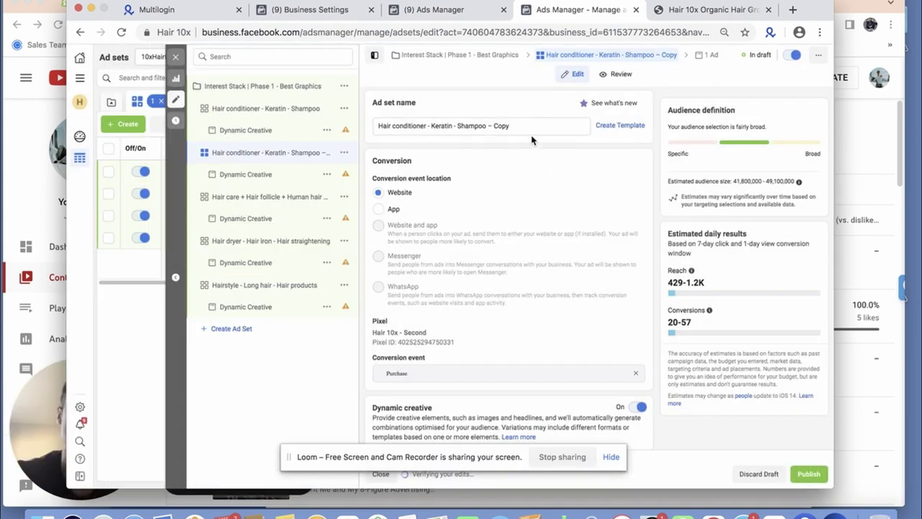
Rename the "Hair conditioner - Keratin - Shampoo – Copy" ad set as "Engaged Shoppers".
{"action": "left_click_drag", "start_coordinate": [524, 124], "coordinate": [372, 125]}
{"action": "type", "text": "Eng"}
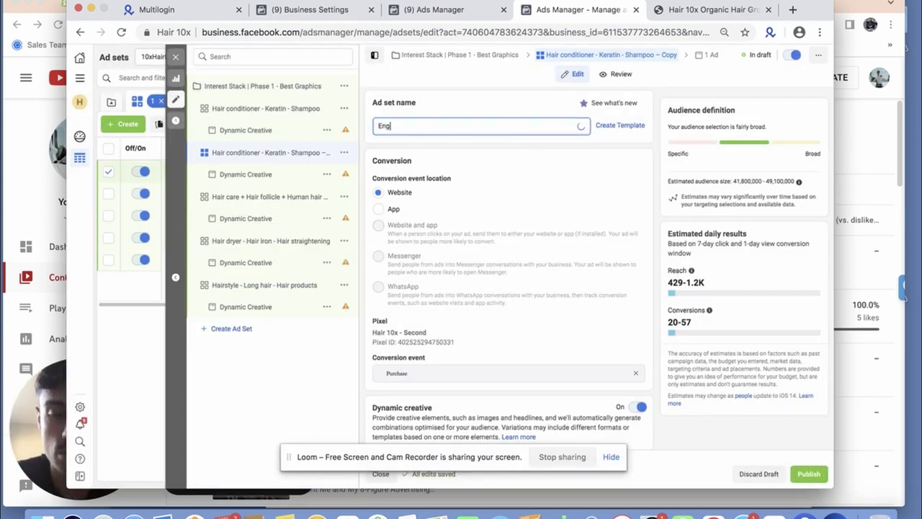
{"action": "type", "text": "aged Shoppers"}
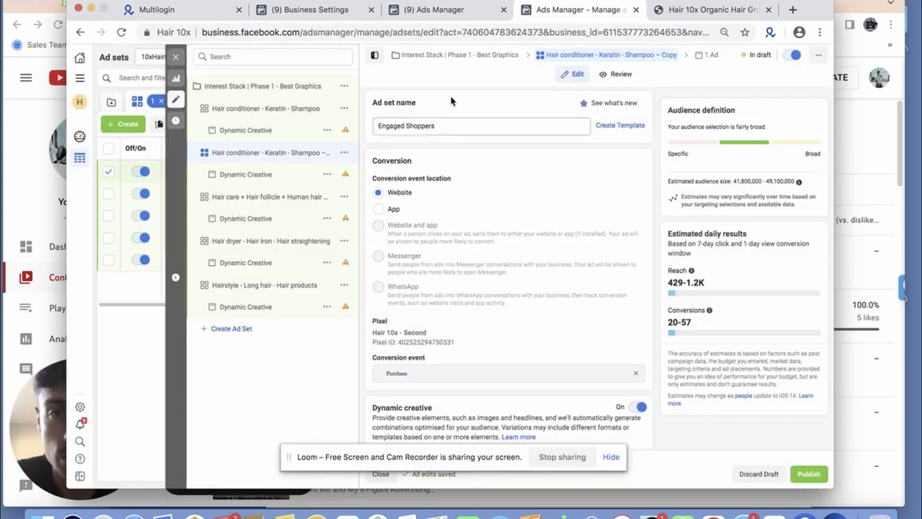
Replace the Hair conditioner, Keratin and Shampoo interests in the ad set's detailed targeting with the Engaged shoppers behaviour.
{"action": "scroll", "coordinate": [560, 209], "scroll_direction": "down", "scroll_amount": 10}
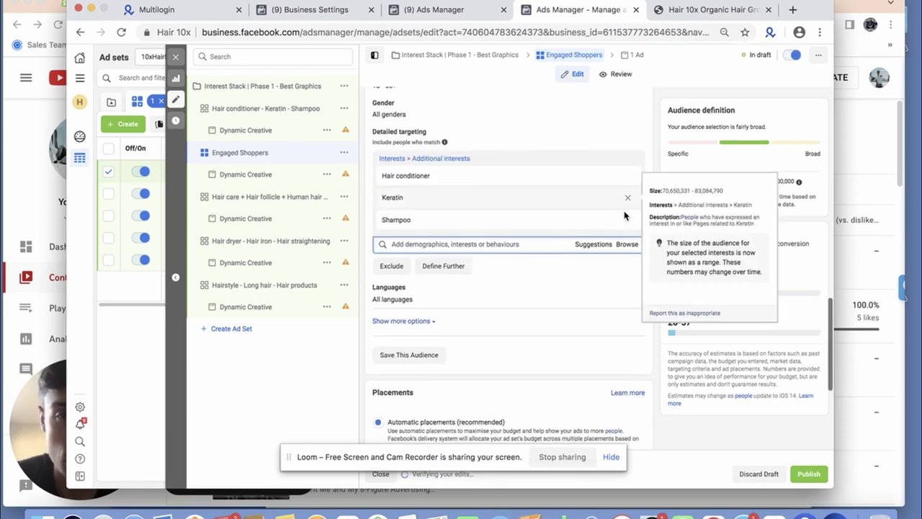
{"action": "left_click", "coordinate": [628, 177]}
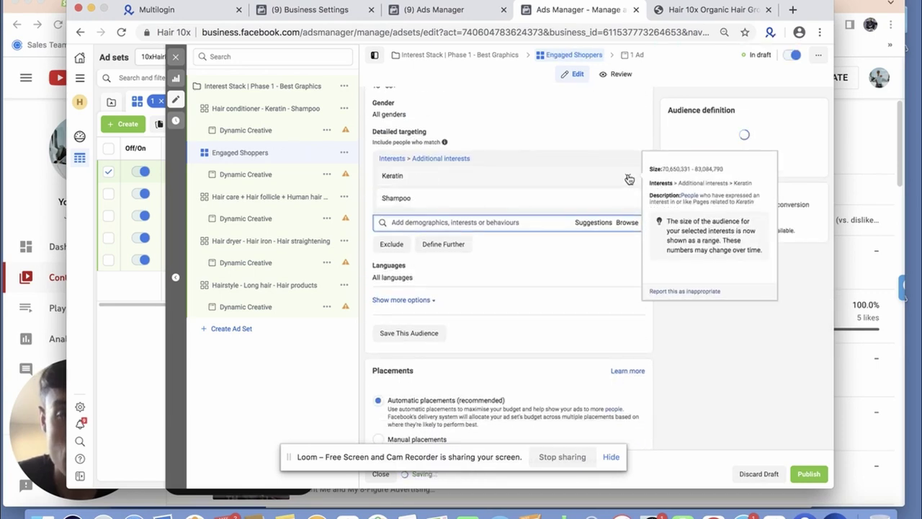
{"action": "left_click", "coordinate": [628, 179]}
{"action": "left_click", "coordinate": [628, 179]}
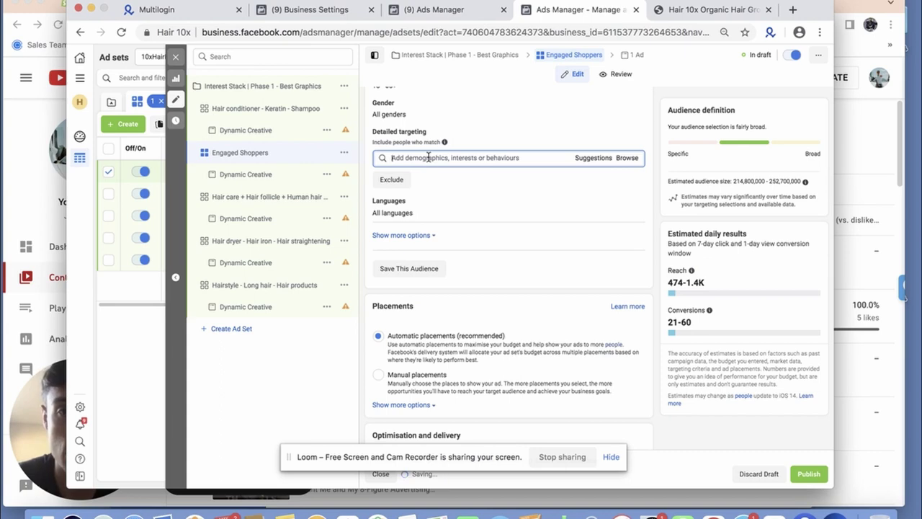
{"action": "type", "text": "Engaged shoppers"}
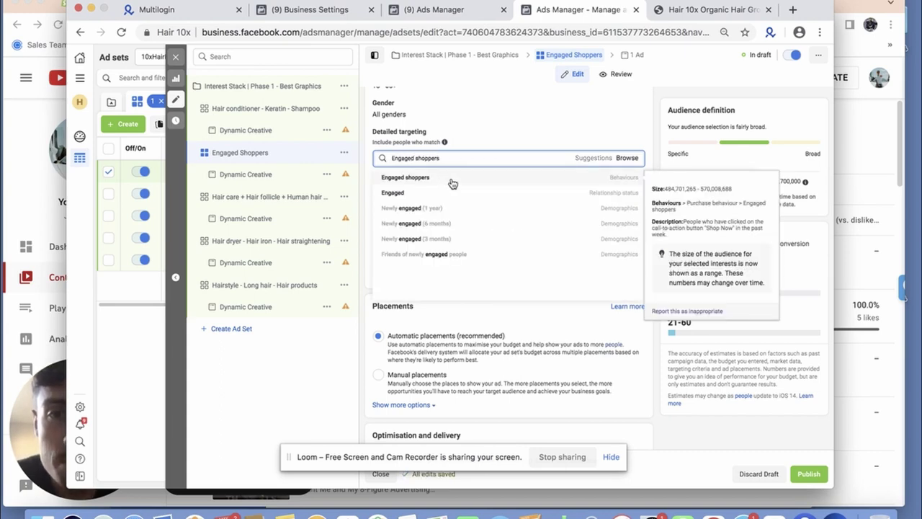
{"action": "key", "text": "Return"}
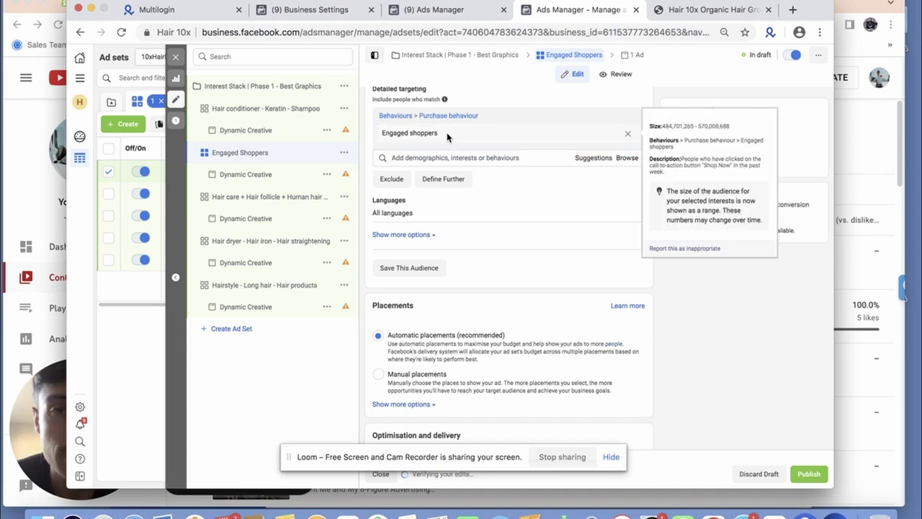
Quickly duplicate the "Engaged Shoppers" ad set and rename the copy as "Open Targeting".
{"action": "left_click", "coordinate": [344, 152]}
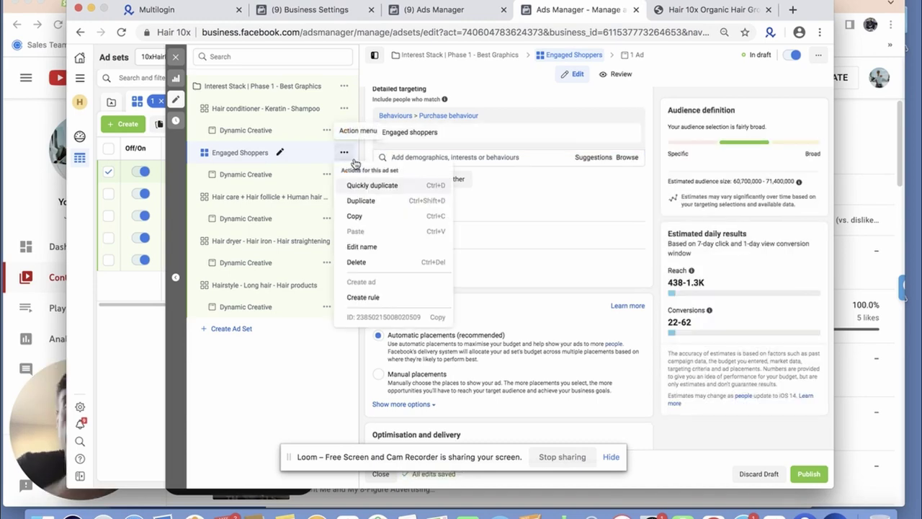
{"action": "left_click", "coordinate": [387, 189]}
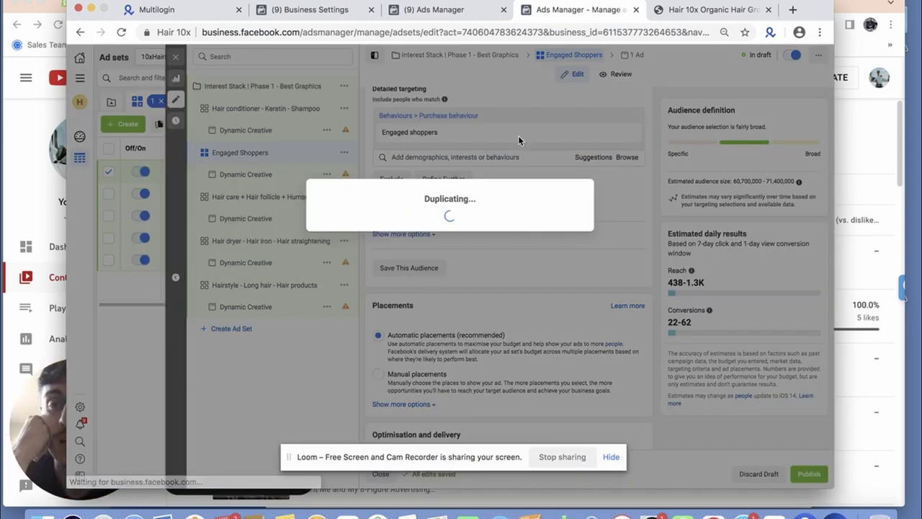
{"action": "scroll", "coordinate": [522, 144], "scroll_direction": "up", "scroll_amount": 10}
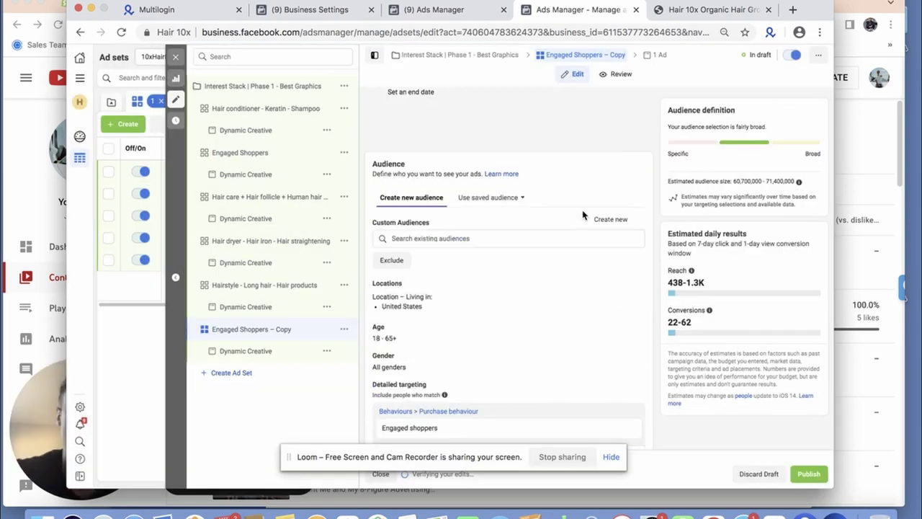
{"action": "left_click", "coordinate": [465, 128]}
{"action": "key", "text": "super+a"}
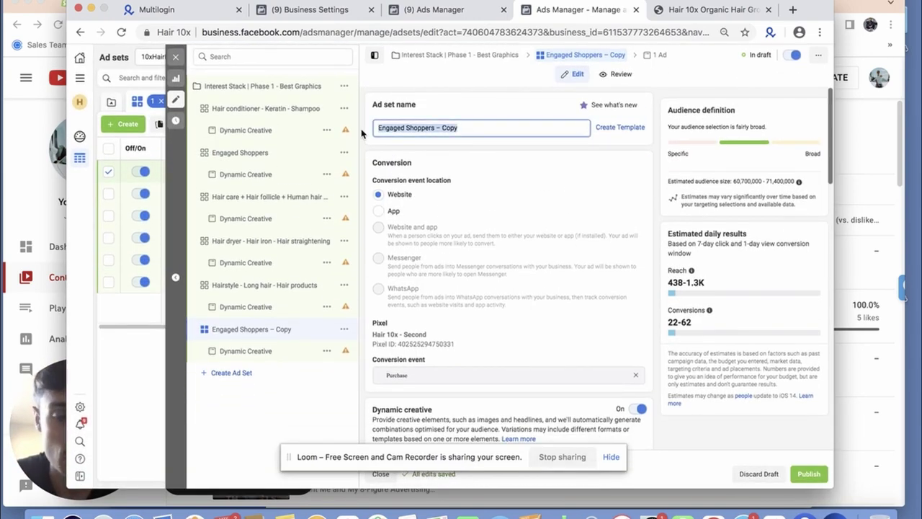
{"action": "type", "text": "Open Targeting"}
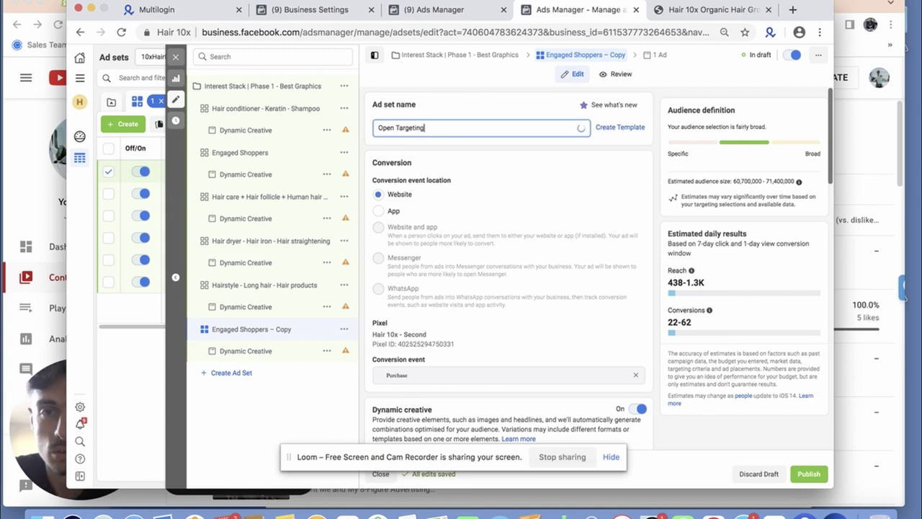
Remove the Engaged shoppers behaviour from the "Open Targeting" ad set's detailed targeting and quickly duplicate the ad set.
{"action": "scroll", "coordinate": [527, 178], "scroll_direction": "down", "scroll_amount": 10}
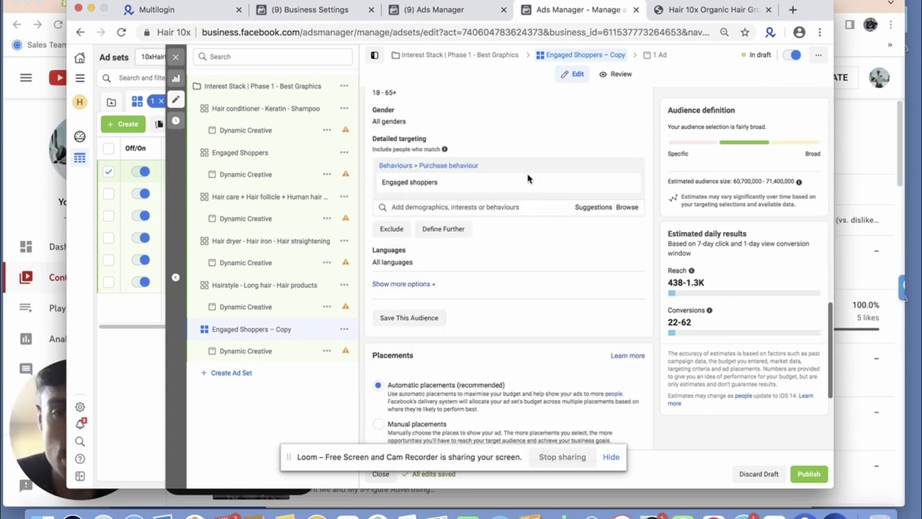
{"action": "mouse_move", "coordinate": [570, 185]}
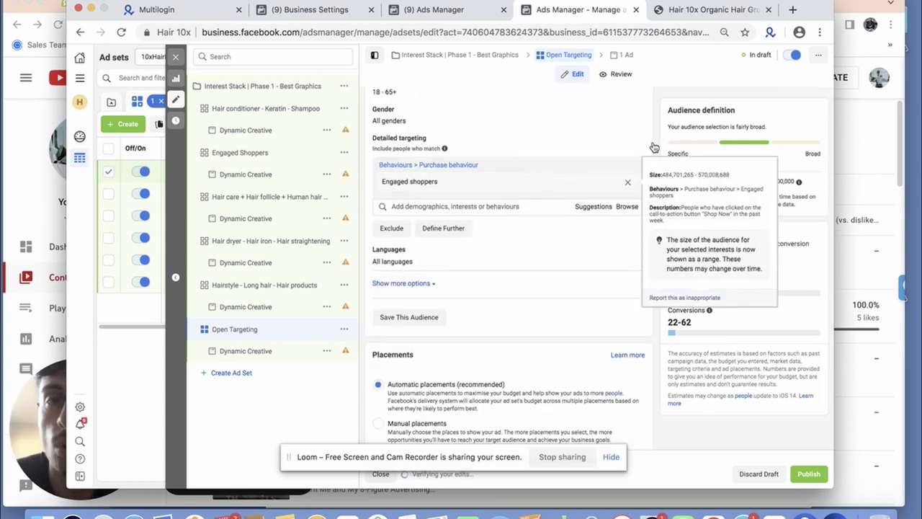
{"action": "left_click", "coordinate": [627, 182]}
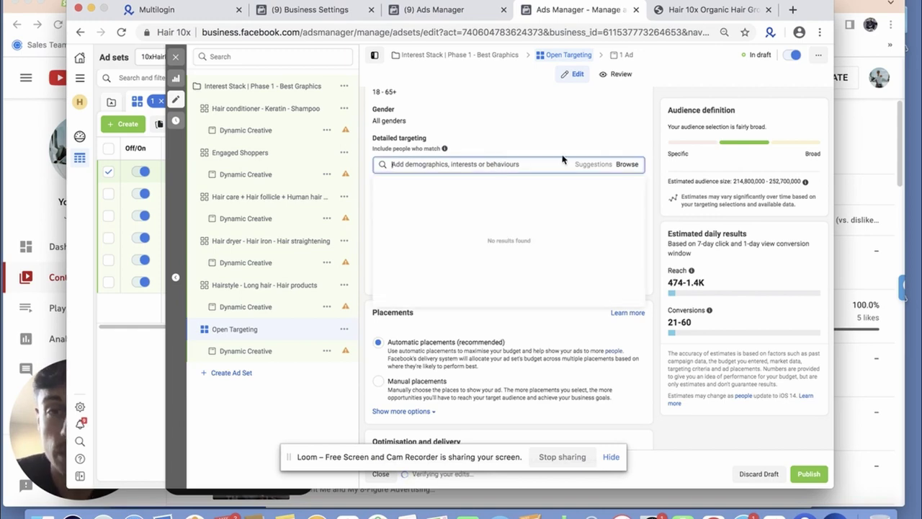
{"action": "left_click", "coordinate": [344, 330]}
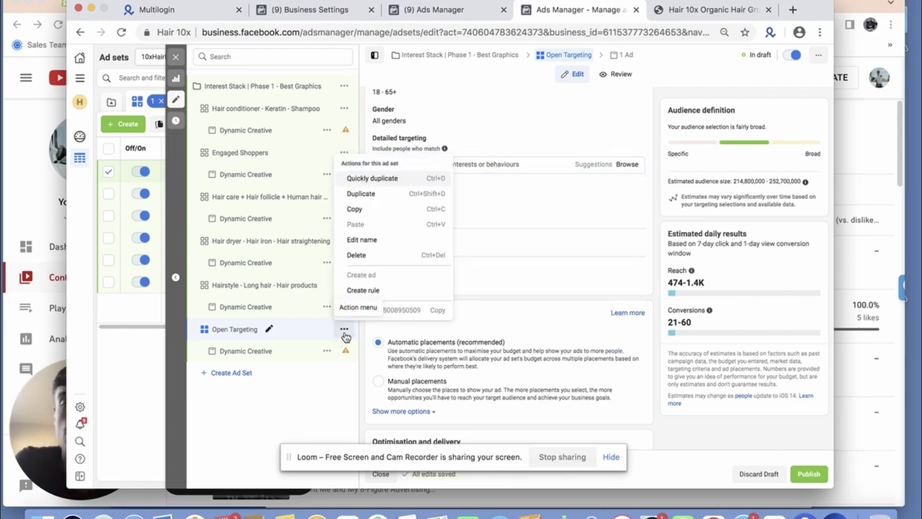
{"action": "left_click", "coordinate": [392, 180]}
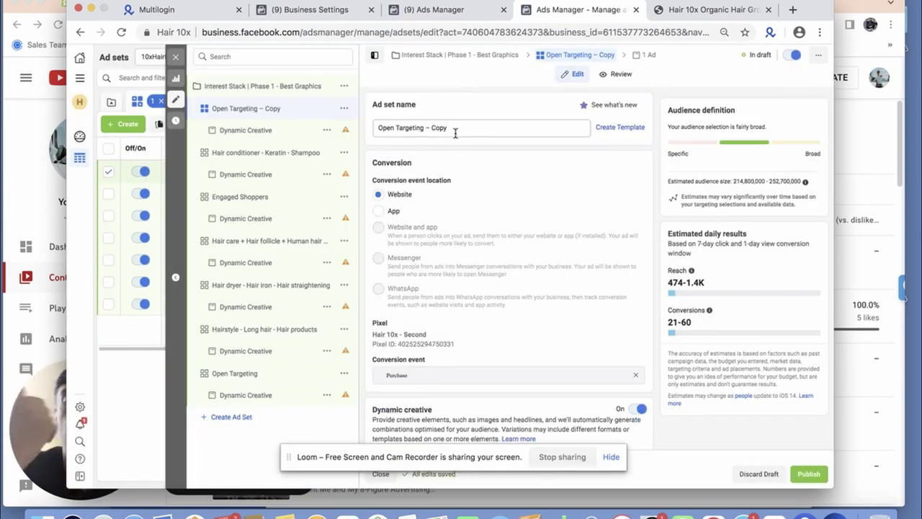
Add the interest Oprah Winfrey and the suggested interest Brené Brown to the "Open Targeting – Copy" ad set's detailed targeting.
{"action": "scroll", "coordinate": [524, 190], "scroll_direction": "down", "scroll_amount": 3}
{"action": "scroll", "coordinate": [524, 190], "scroll_direction": "down", "scroll_amount": 4}
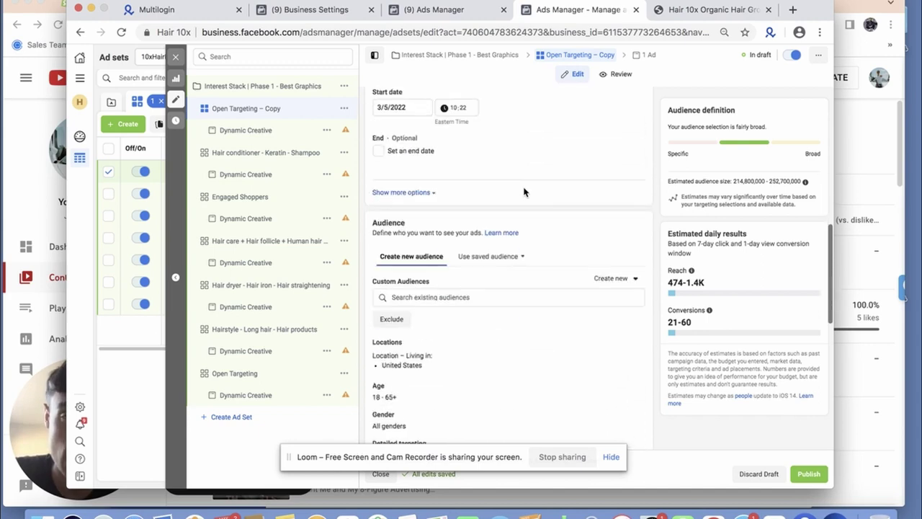
{"action": "scroll", "coordinate": [569, 270], "scroll_direction": "down", "scroll_amount": 3}
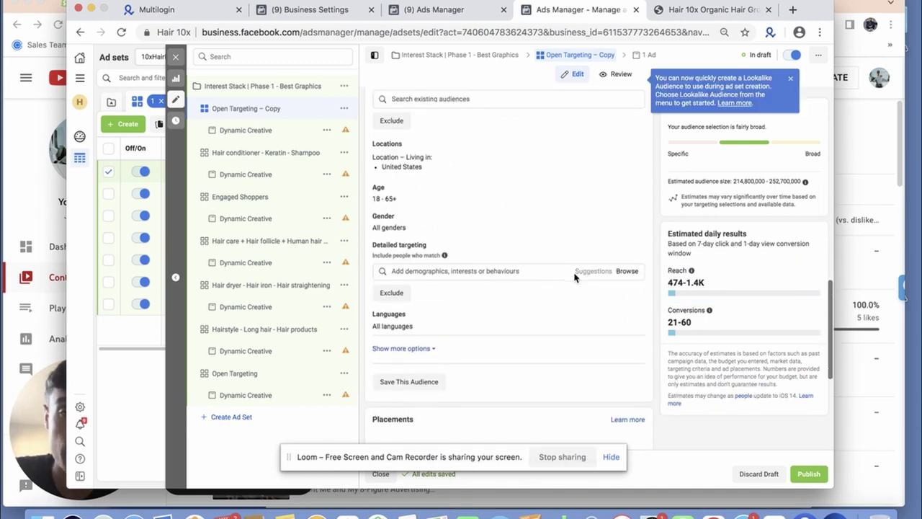
{"action": "left_click", "coordinate": [487, 268]}
{"action": "type", "text": "opt"}
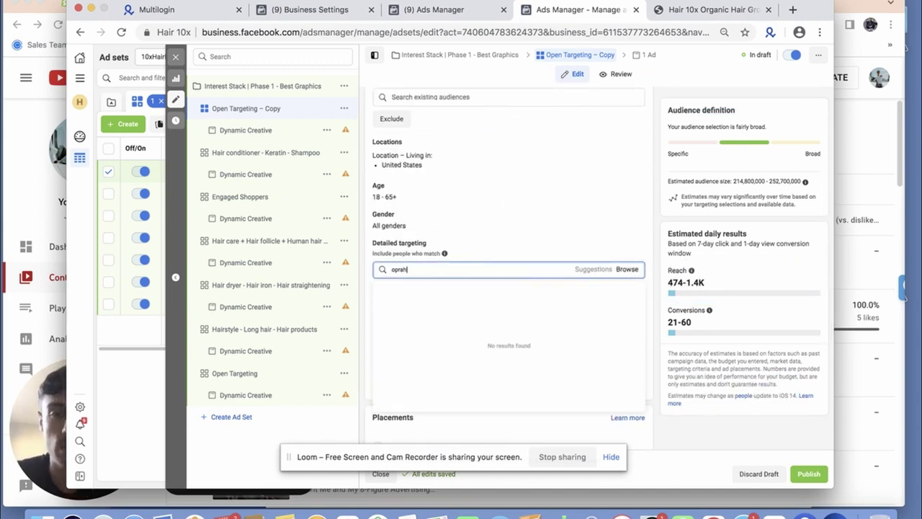
{"action": "type", "text": "ah f"}
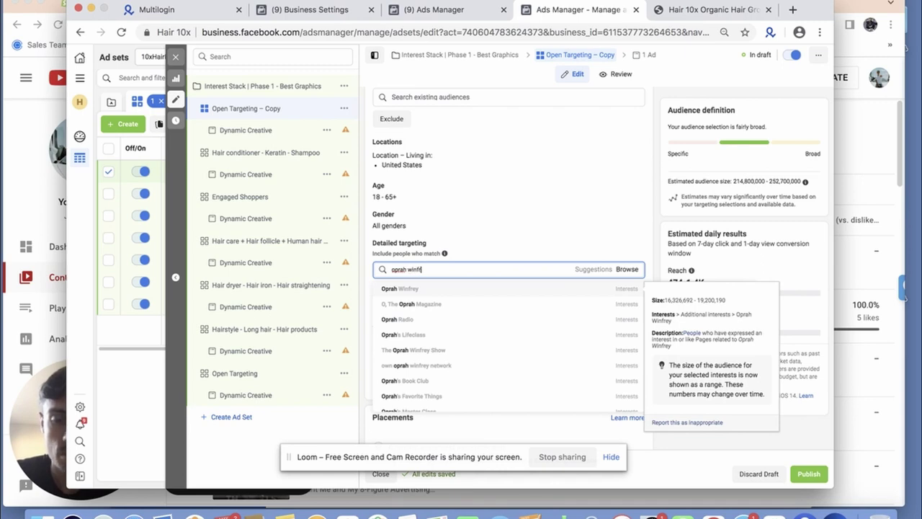
{"action": "type", "text": "infri"}
{"action": "key", "text": "Return"}
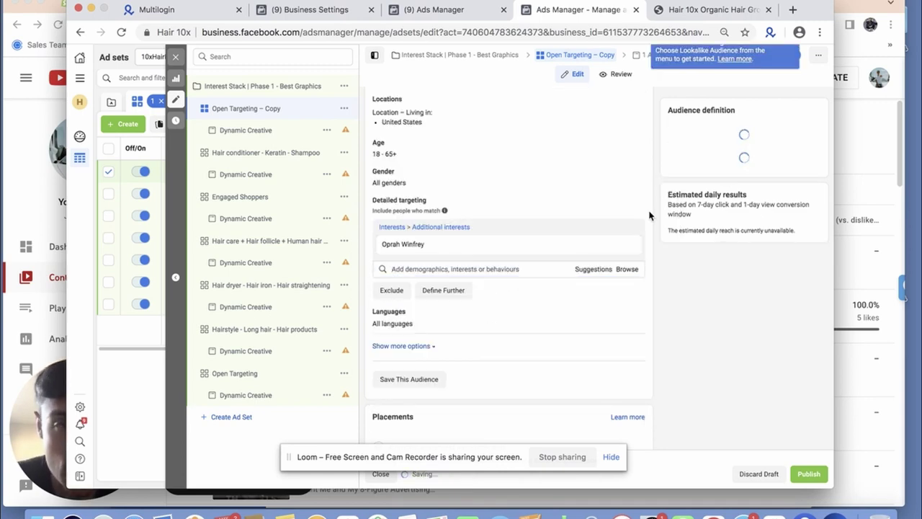
{"action": "left_click", "coordinate": [593, 269]}
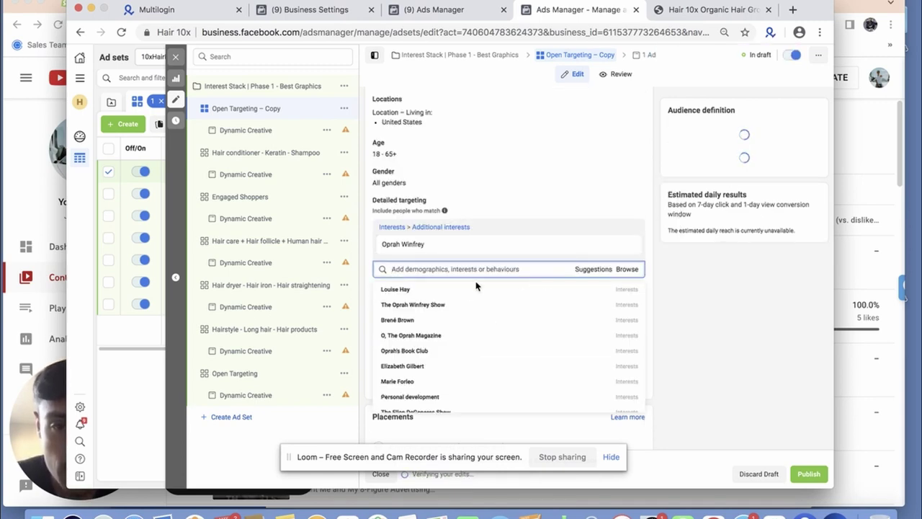
{"action": "left_click", "coordinate": [472, 320]}
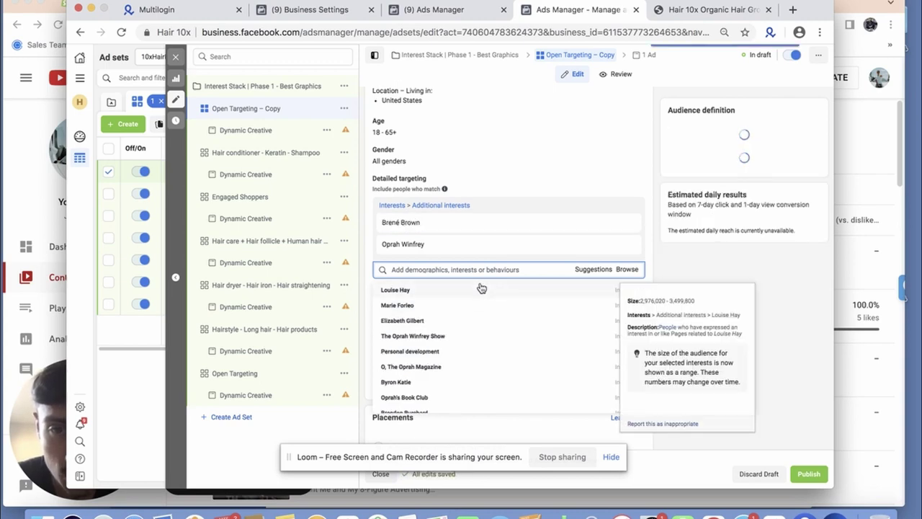
Look up Louise Hay on Google in a new browser tab and return to the ad set editor.
{"action": "left_click", "coordinate": [792, 10]}
{"action": "type", "text": "o"}
{"action": "key", "text": "BackSpace"}
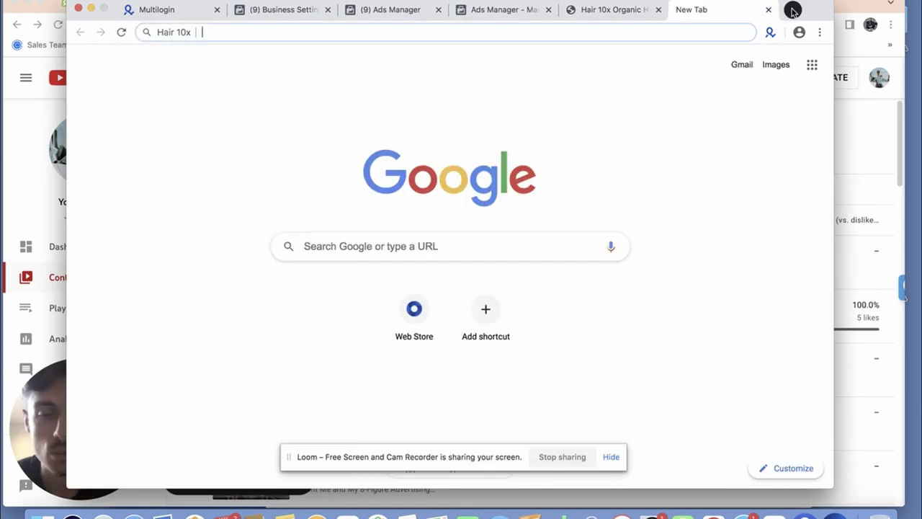
{"action": "type", "text": "louisw hay"}
{"action": "key", "text": "Return"}
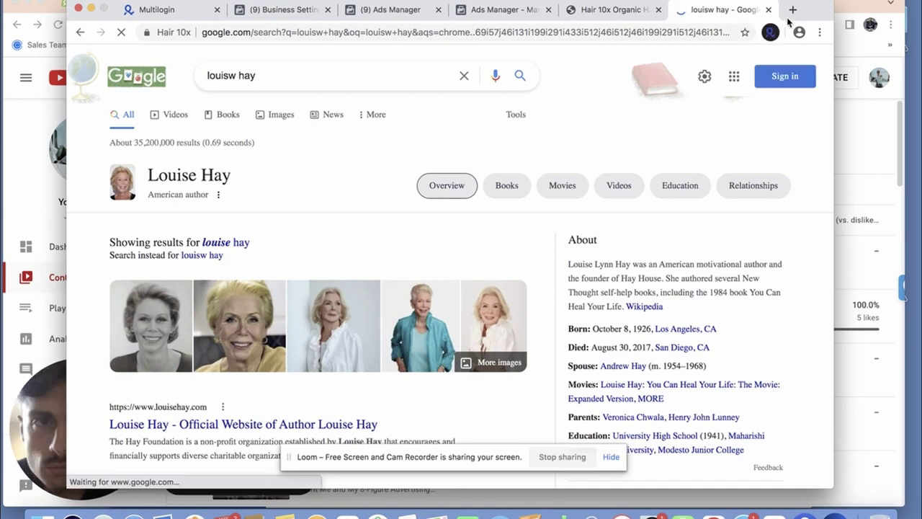
{"action": "left_click", "coordinate": [766, 10]}
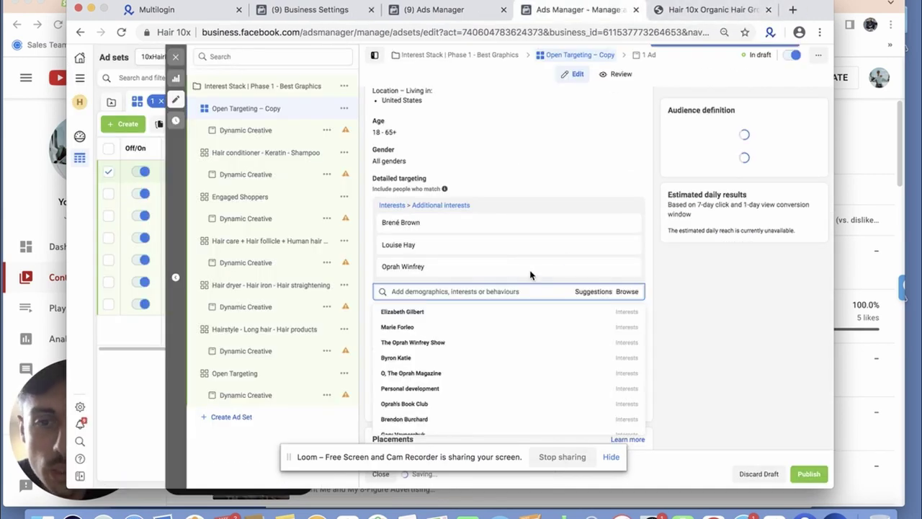
Remove Louise Hay and Oprah Winfrey from the ad set's interests and add Oprah Winfrey back alongside Brené Brown.
{"action": "left_click", "coordinate": [627, 247]}
{"action": "left_click", "coordinate": [627, 247]}
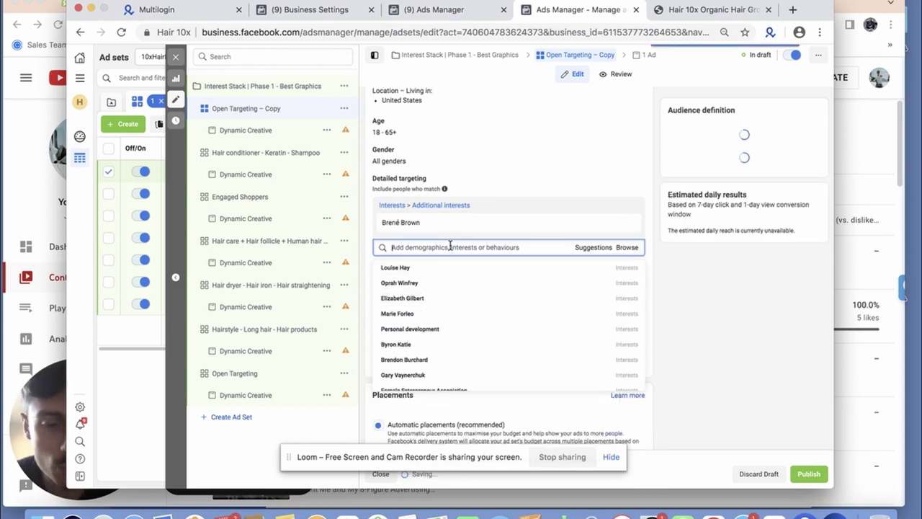
{"action": "type", "text": "oprah"}
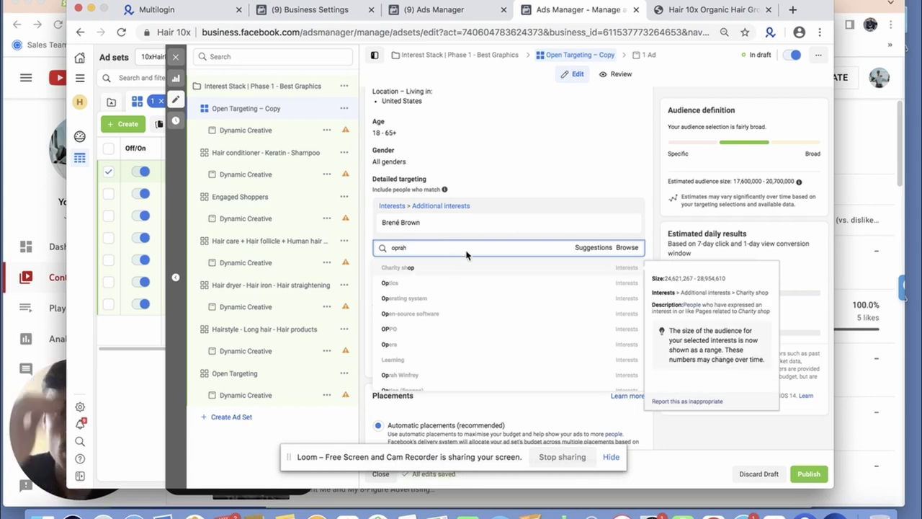
{"action": "left_click", "coordinate": [607, 267]}
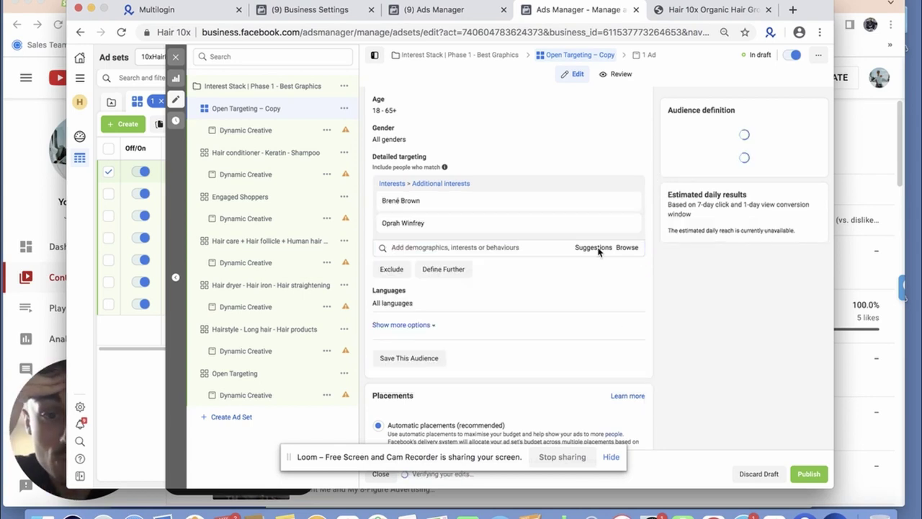
Look through the suggested interests for the "Open Targeting – Copy" ad set's detailed targeting.
{"action": "mouse_move", "coordinate": [465, 302]}
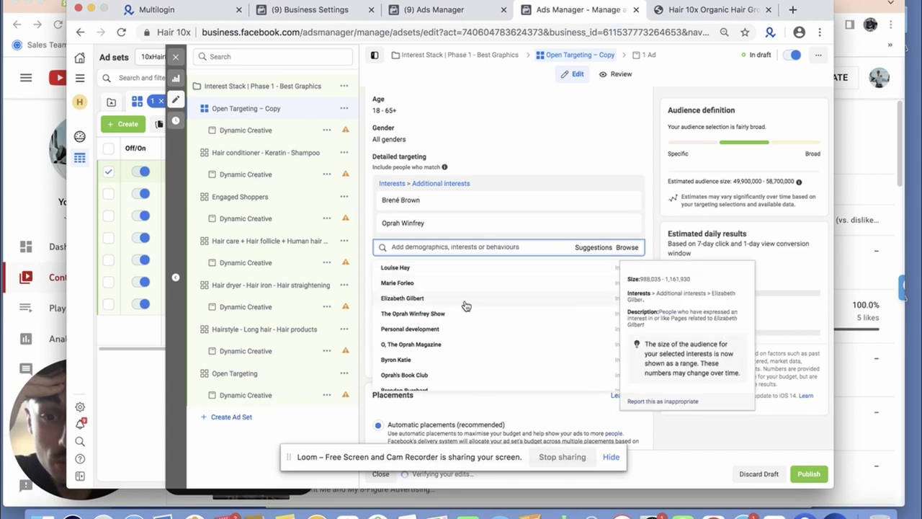
{"action": "scroll", "coordinate": [461, 317], "scroll_direction": "down", "scroll_amount": 3}
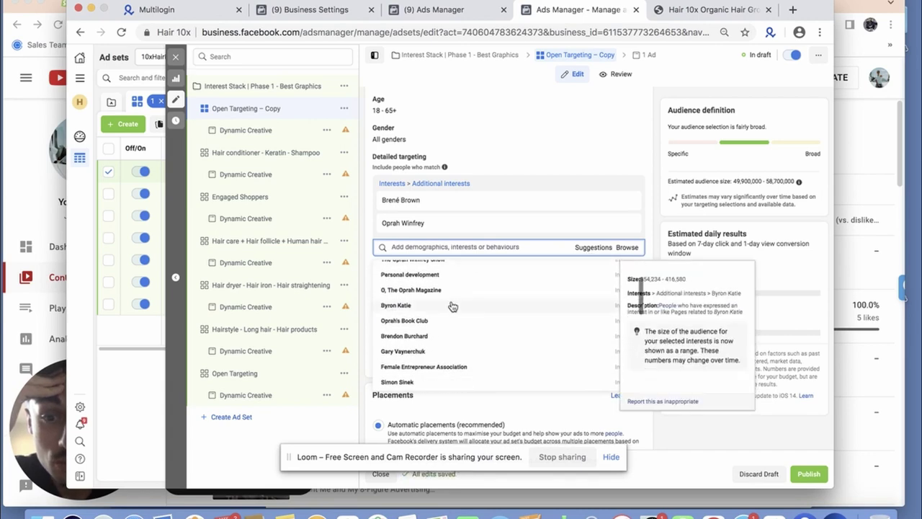
{"action": "scroll", "coordinate": [443, 308], "scroll_direction": "down", "scroll_amount": 4}
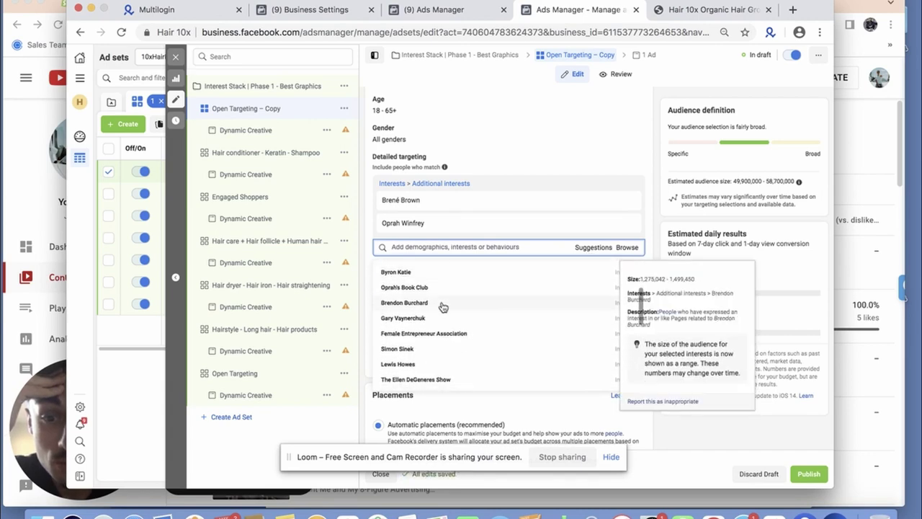
{"action": "scroll", "coordinate": [443, 308], "scroll_direction": "down", "scroll_amount": 5}
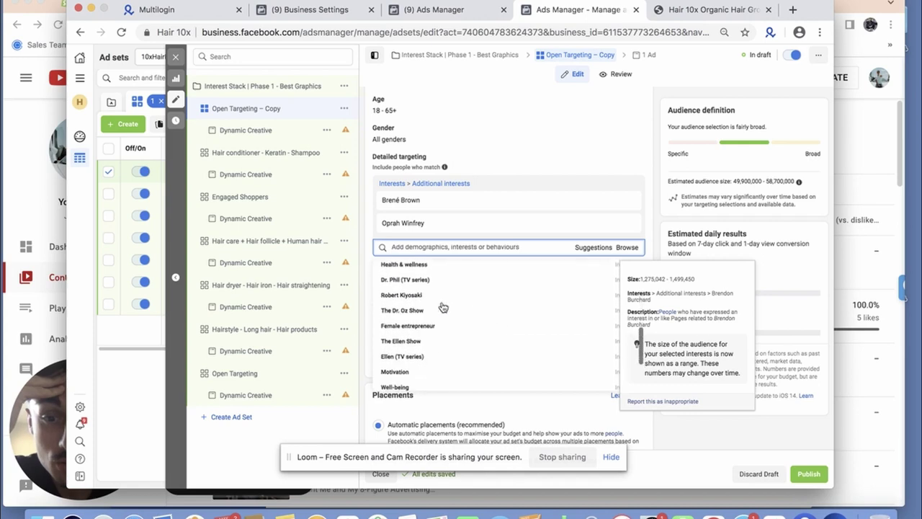
{"action": "scroll", "coordinate": [442, 308], "scroll_direction": "up", "scroll_amount": 6}
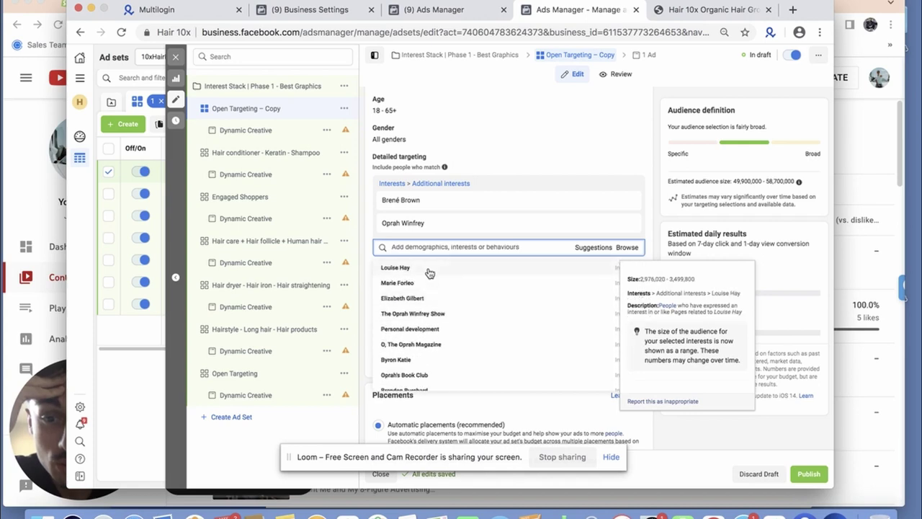
Try adding the interest Rihanna to the ad set's detailed targeting and remove it again.
{"action": "left_click", "coordinate": [519, 223]}
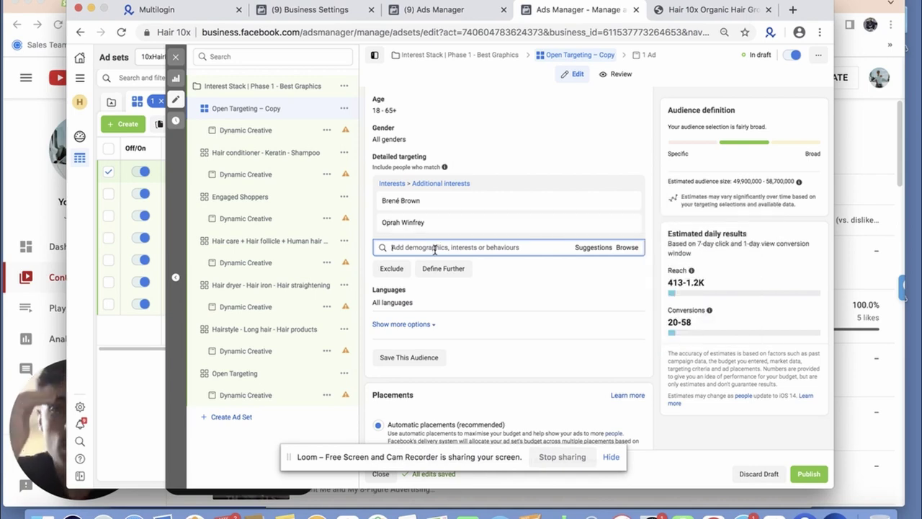
{"action": "type", "text": "rihanna"}
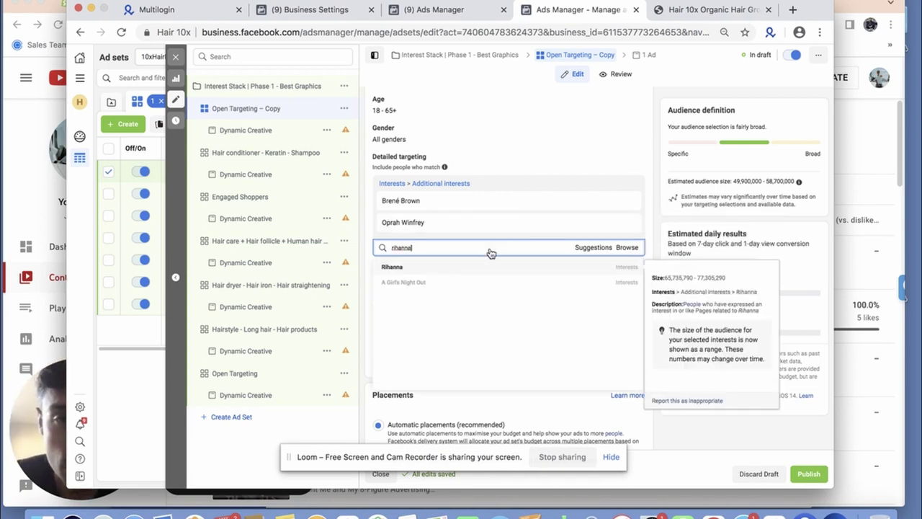
{"action": "key", "text": "Return"}
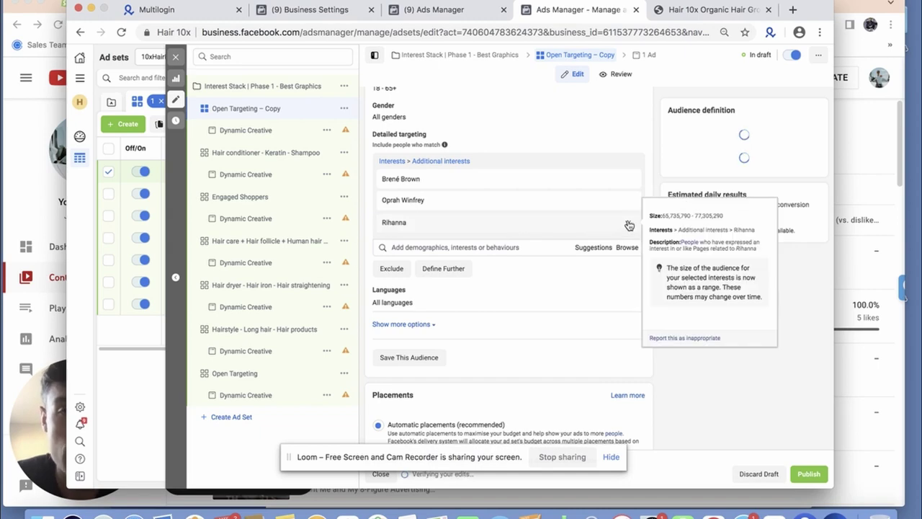
{"action": "left_click", "coordinate": [628, 226]}
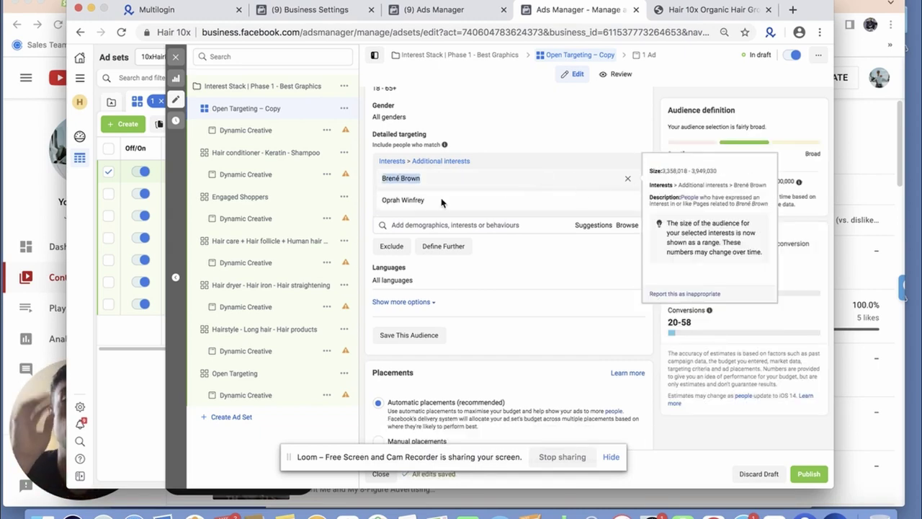
Replace the interest Brené Brown with Steve Harvey in the ad set's detailed targeting.
{"action": "left_click", "coordinate": [628, 178]}
{"action": "left_click", "coordinate": [420, 202]}
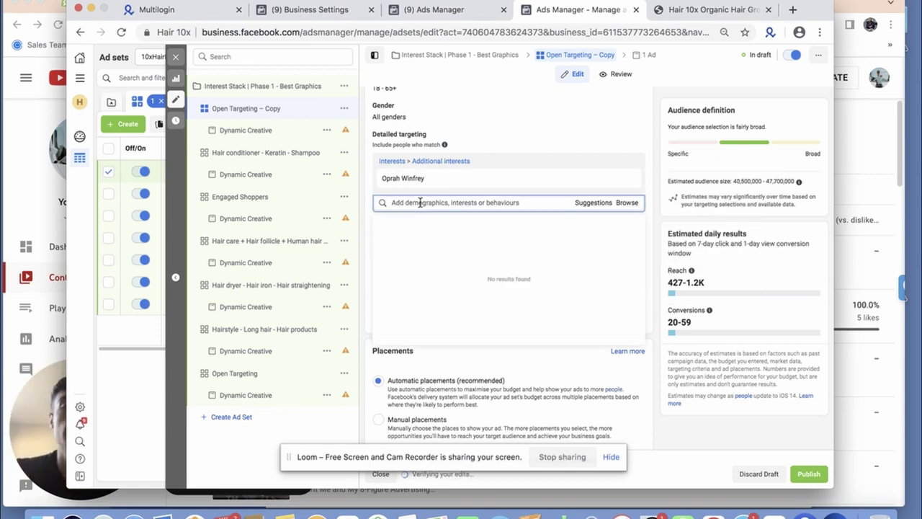
{"action": "type", "text": "steve harvey"}
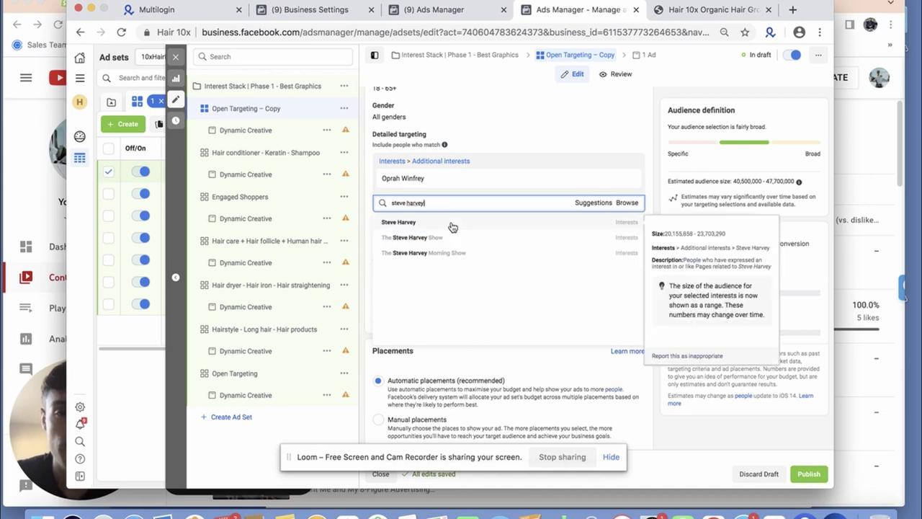
{"action": "left_click", "coordinate": [452, 227]}
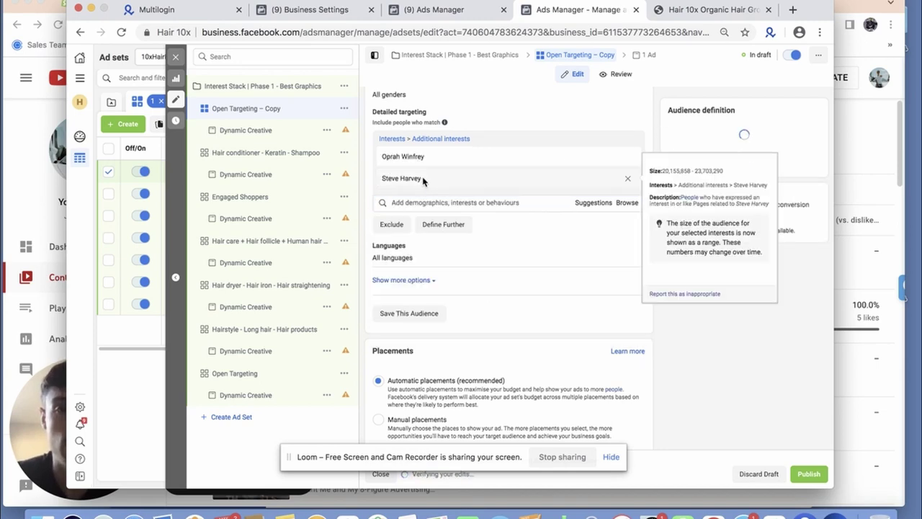
Rename the ad set "Oprah Winfrey - Steve Harvey" after its two interests.
{"action": "left_click_drag", "start_coordinate": [420, 178], "coordinate": [376, 160]}
{"action": "key", "text": "ctrl+c"}
{"action": "scroll", "coordinate": [483, 158], "scroll_direction": "up", "scroll_amount": 10}
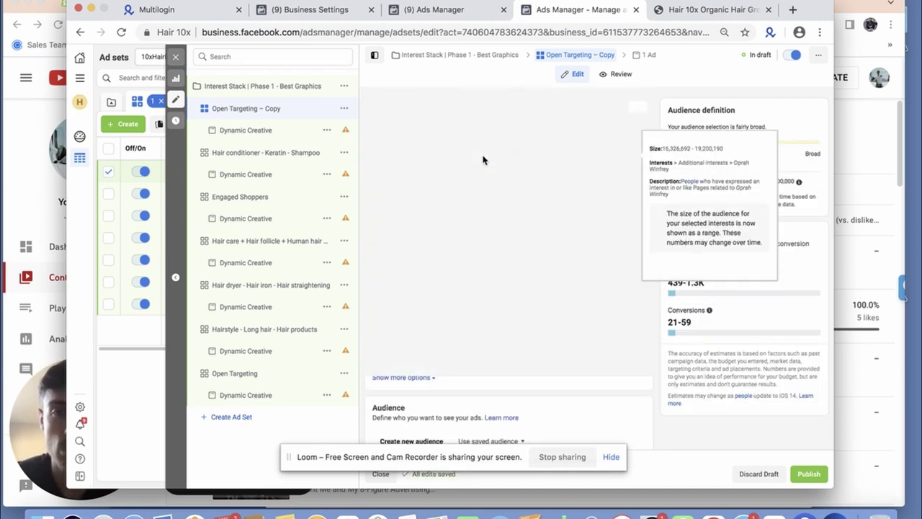
{"action": "triple_click", "coordinate": [457, 127]}
{"action": "key", "text": "ctrl+v"}
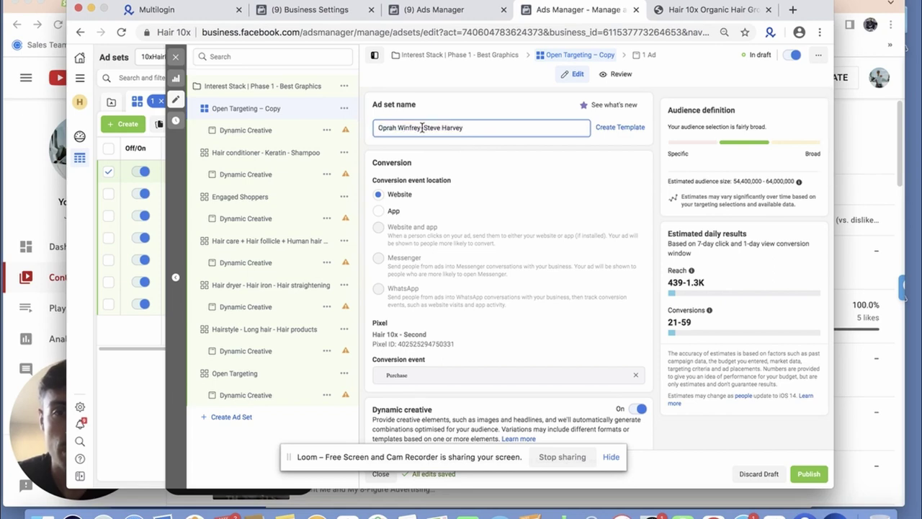
{"action": "left_click", "coordinate": [422, 128]}
{"action": "type", "text": "-"}
{"action": "left_click", "coordinate": [374, 117]}
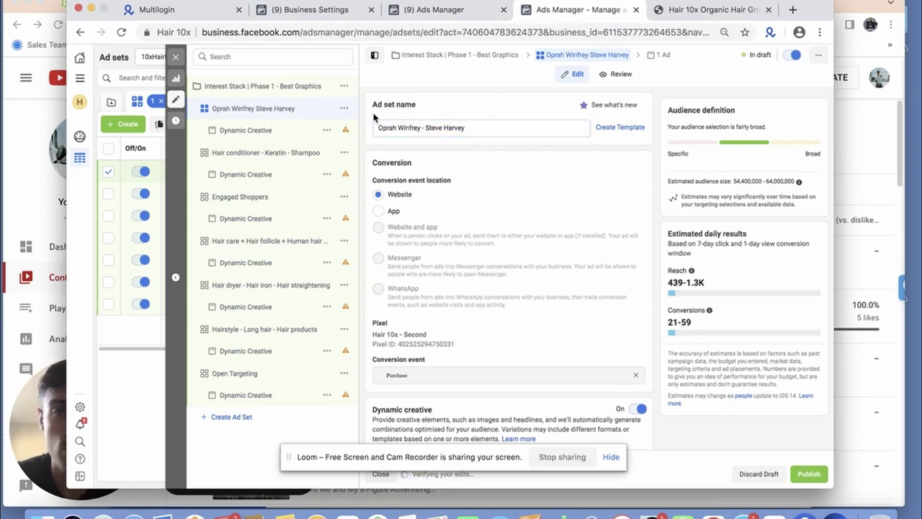
Quickly duplicate the "Oprah Winfrey - Steve Harvey" ad set and remove both interests from the copy's detailed targeting.
{"action": "left_click", "coordinate": [345, 108]}
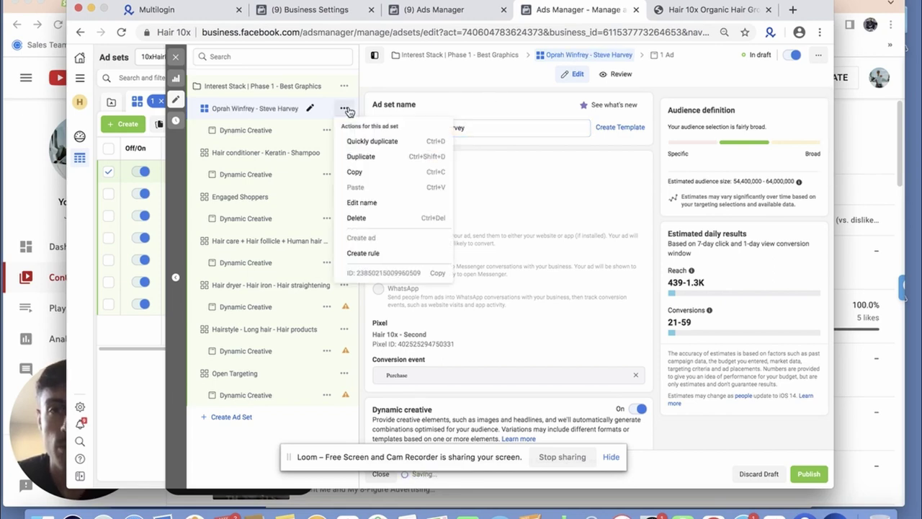
{"action": "left_click", "coordinate": [372, 141]}
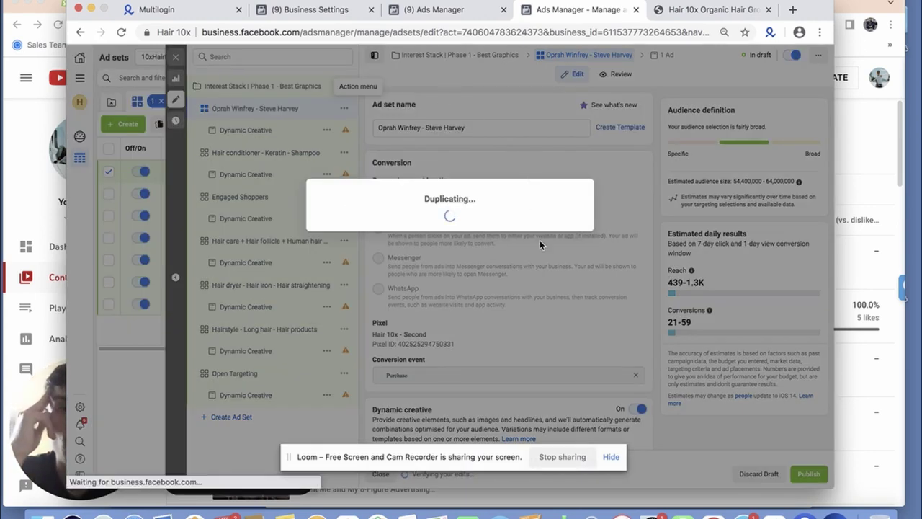
{"action": "scroll", "coordinate": [526, 223], "scroll_direction": "down", "scroll_amount": 10}
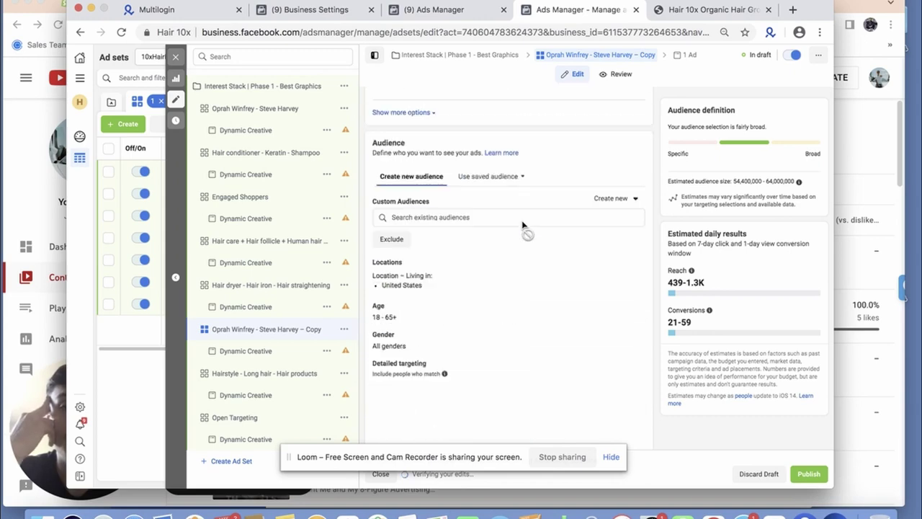
{"action": "left_click", "coordinate": [628, 135]}
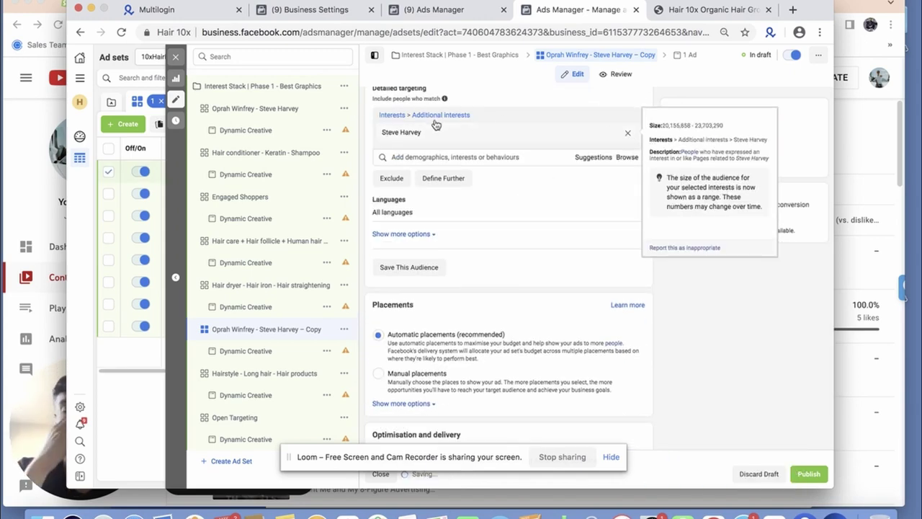
{"action": "left_click", "coordinate": [627, 132]}
Add the interest Rihanna and the suggested interest Beyoncé to the duplicated ad set's detailed targeting.
{"action": "left_click", "coordinate": [422, 114]}
{"action": "type", "text": "rihan"}
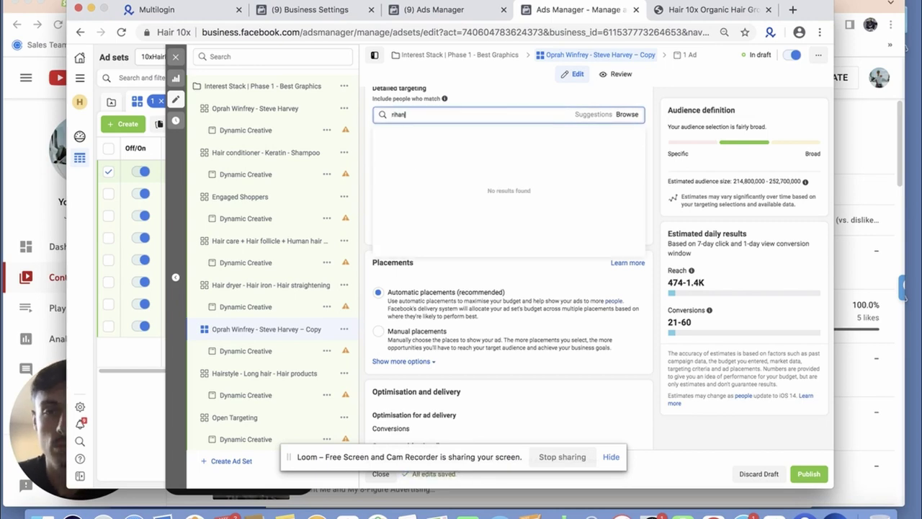
{"action": "type", "text": "na"}
{"action": "mouse_move", "coordinate": [429, 137]}
{"action": "left_click", "coordinate": [501, 135]}
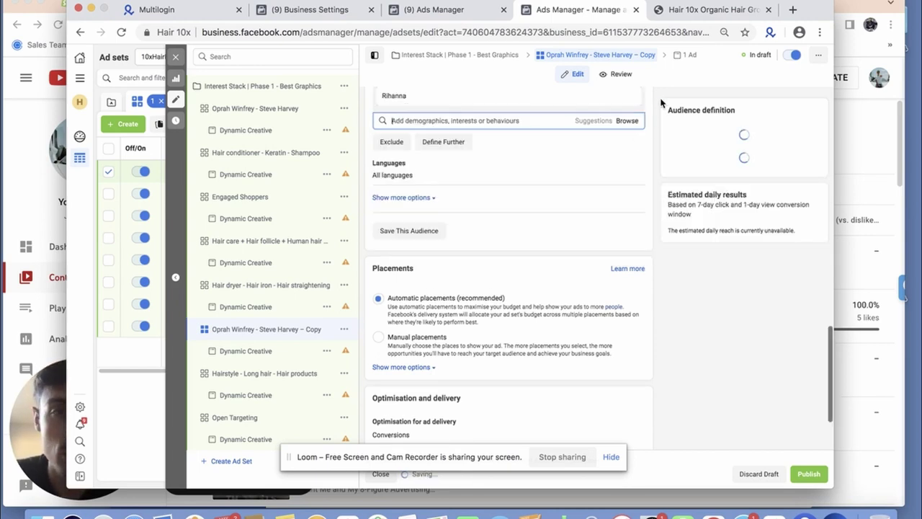
{"action": "left_click", "coordinate": [592, 121]}
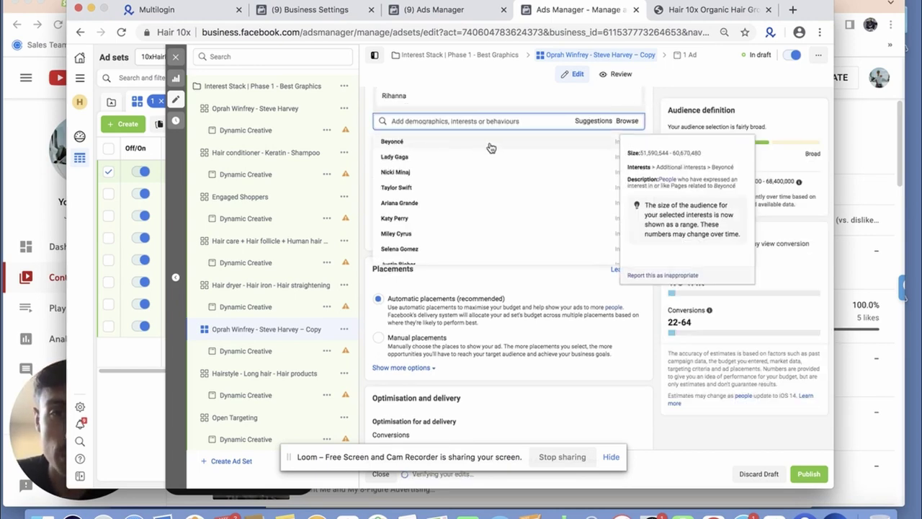
{"action": "left_click", "coordinate": [490, 144]}
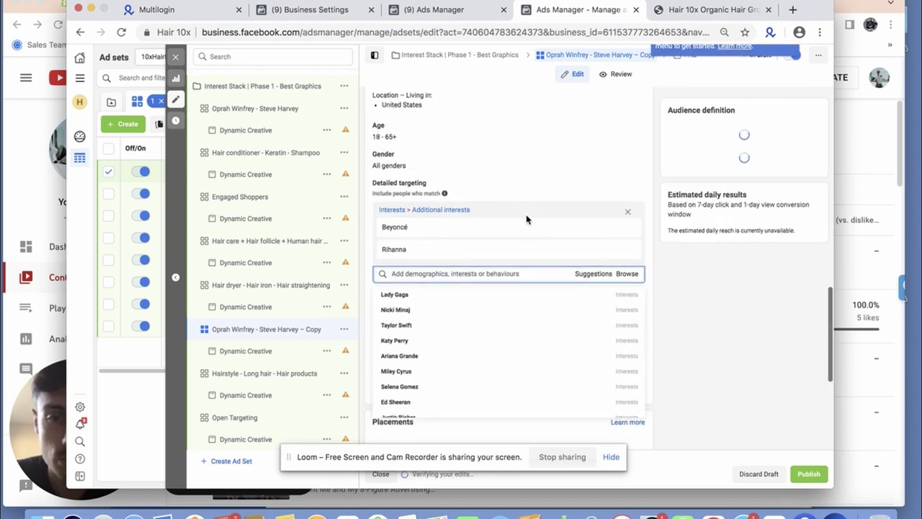
Review the other suggested interests for the duplicated ad set and return to its ad set name.
{"action": "mouse_move", "coordinate": [446, 372]}
{"action": "scroll", "coordinate": [448, 372], "scroll_direction": "down", "scroll_amount": 3}
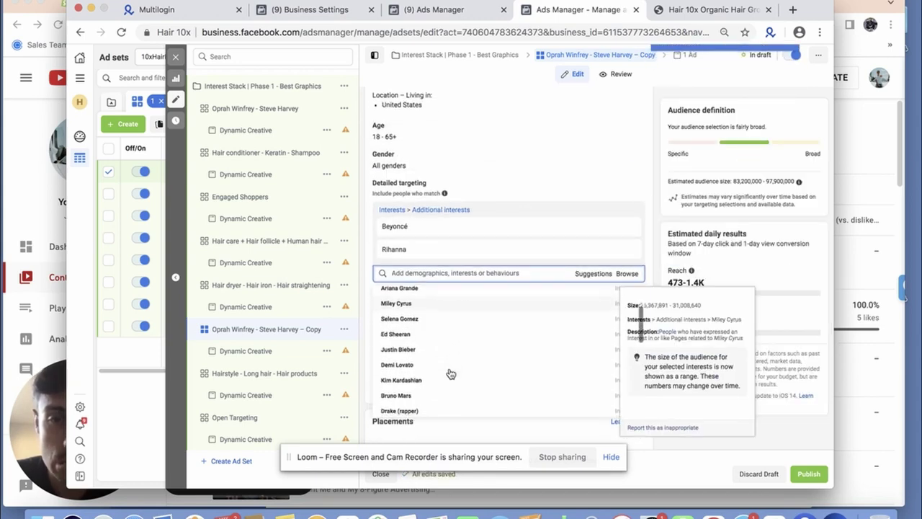
{"action": "scroll", "coordinate": [450, 373], "scroll_direction": "up", "scroll_amount": 3}
{"action": "mouse_move", "coordinate": [424, 247]}
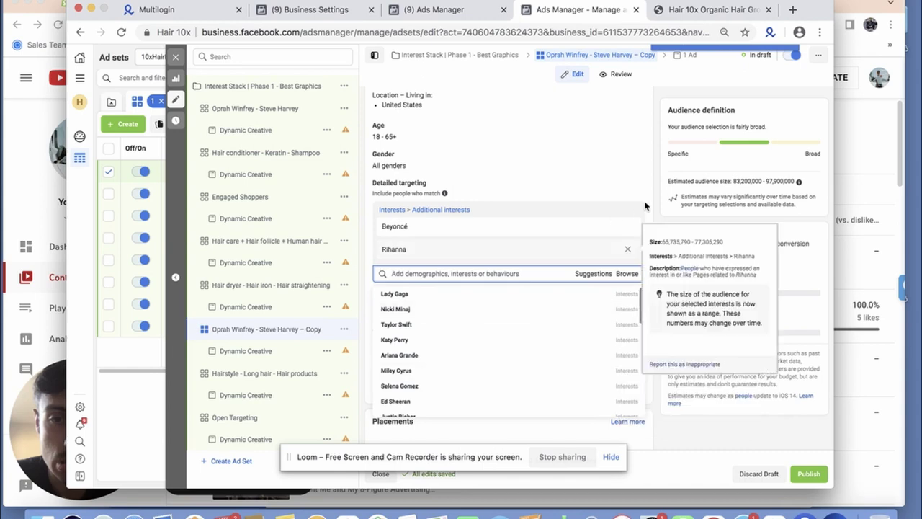
{"action": "left_click_drag", "start_coordinate": [423, 248], "coordinate": [378, 228]}
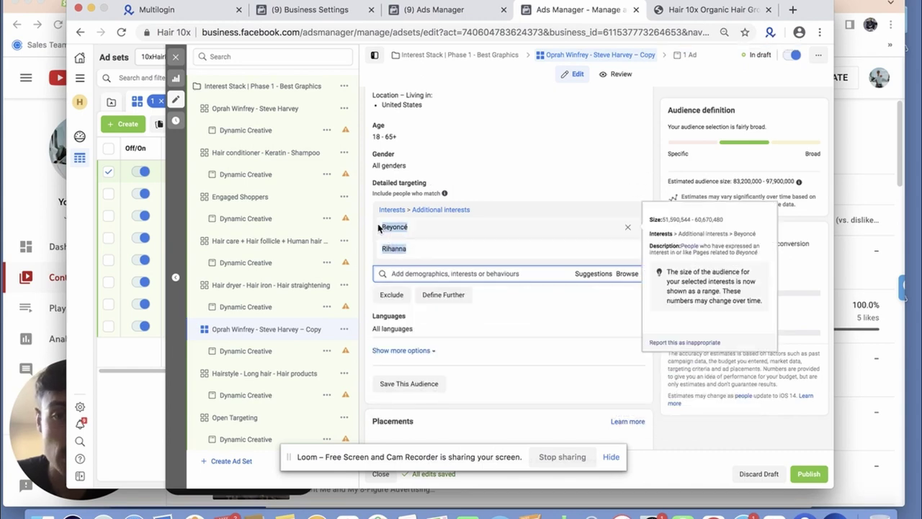
{"action": "scroll", "coordinate": [417, 209], "scroll_direction": "up", "scroll_amount": 15}
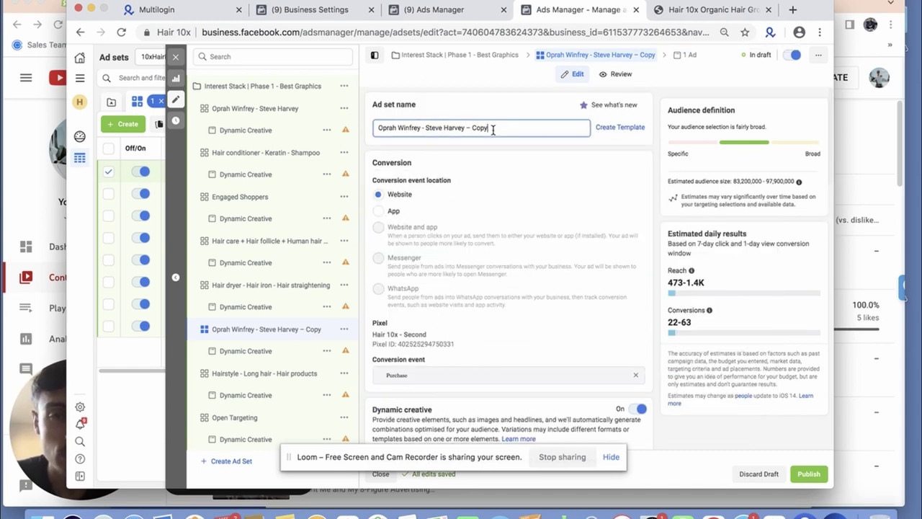
Search Google for "african american women songwriters" in a new browser tab.
{"action": "left_click", "coordinate": [792, 9]}
{"action": "type", "text": "afri"}
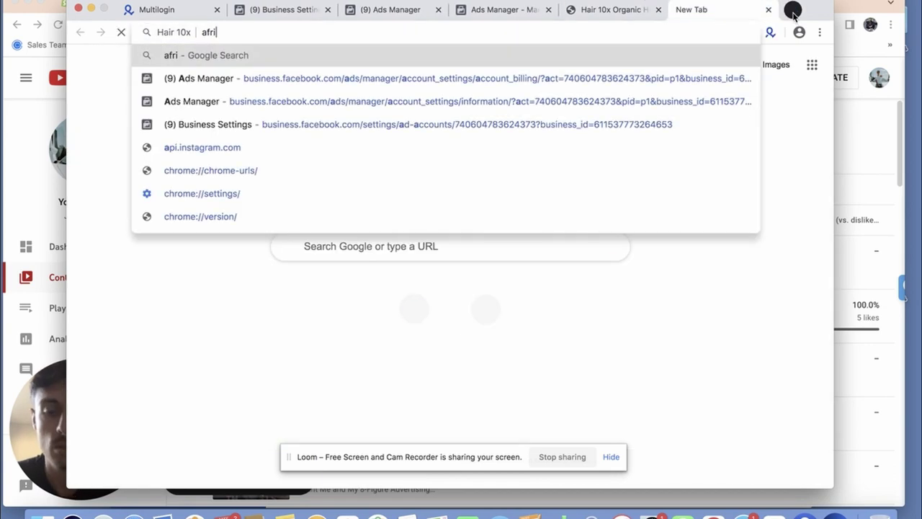
{"action": "type", "text": "can ameri"}
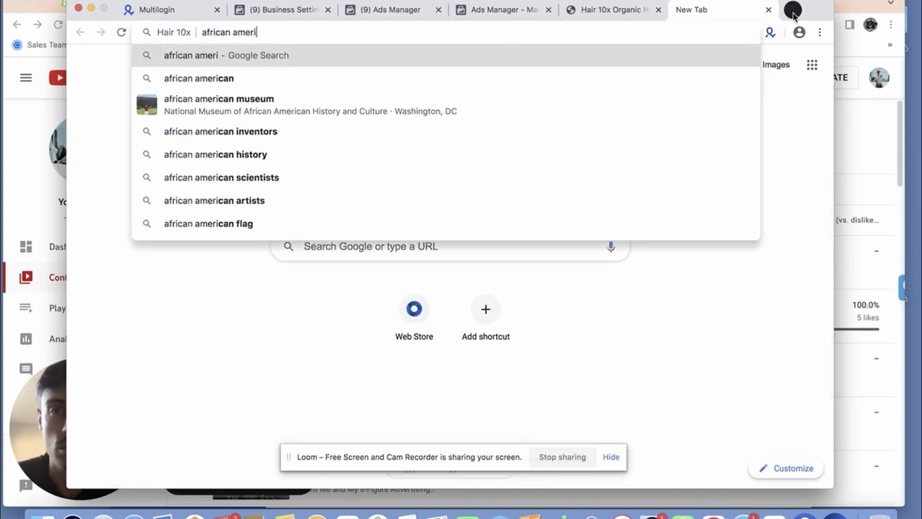
{"action": "type", "text": "can women "}
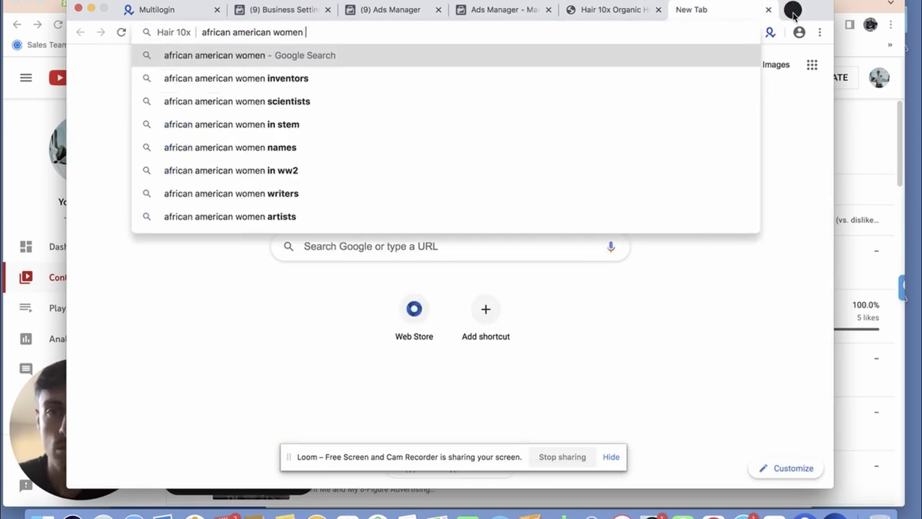
{"action": "type", "text": "songwriters"}
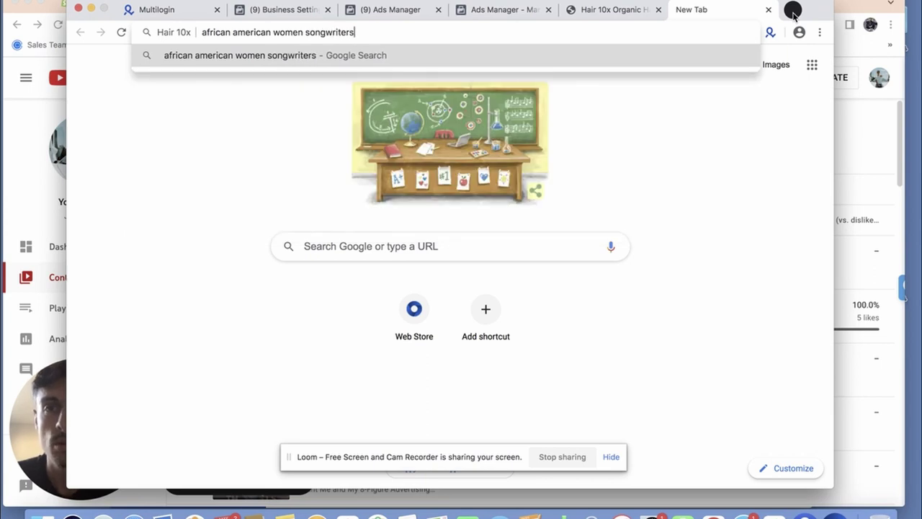
{"action": "key", "text": "Return"}
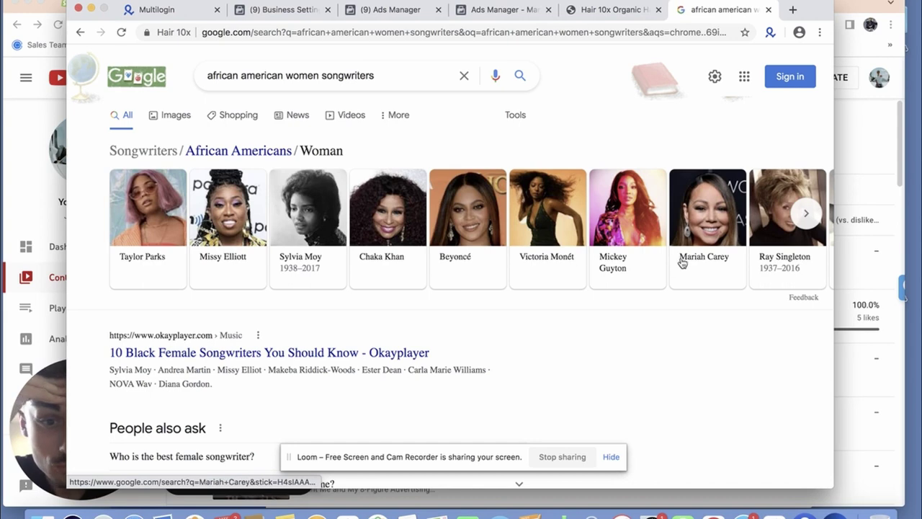
Check the Hair 10x product page and return to the duplicated ad set's detailed targeting.
{"action": "left_click", "coordinate": [603, 12]}
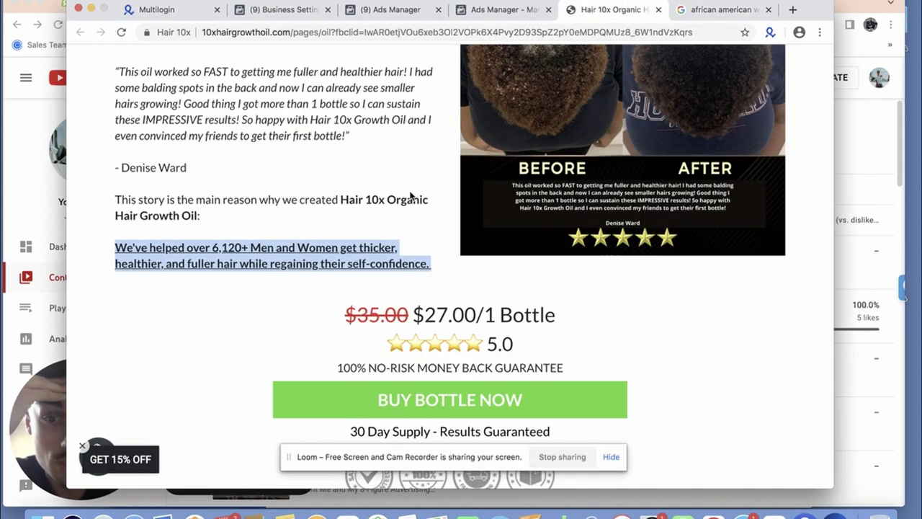
{"action": "left_click", "coordinate": [508, 12]}
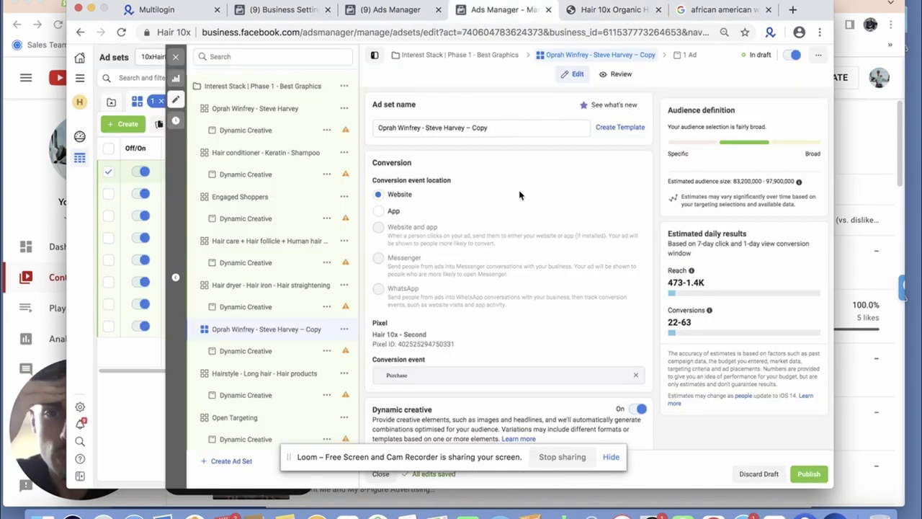
{"action": "scroll", "coordinate": [520, 195], "scroll_direction": "down", "scroll_amount": 10}
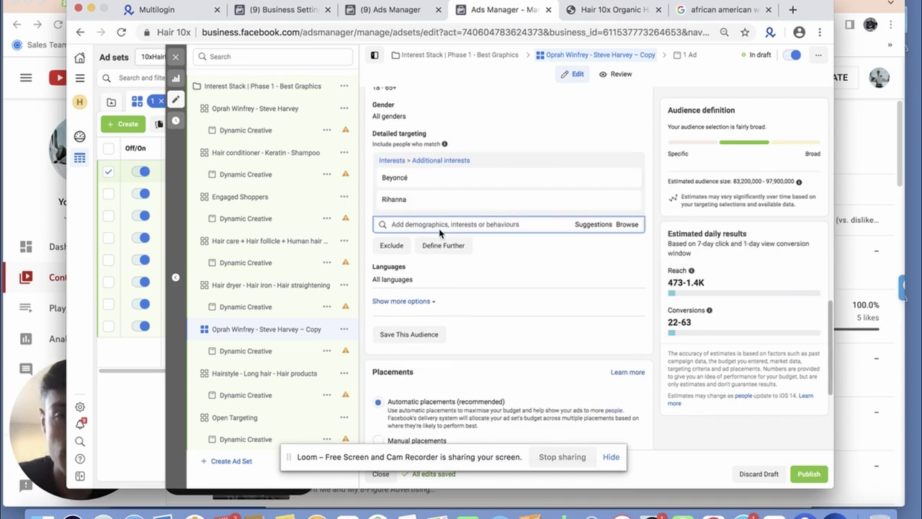
Add the interests Mariah Carey and Tina Turner to the ad set's detailed targeting, using the songwriter search results for ideas.
{"action": "left_click", "coordinate": [440, 229]}
{"action": "type", "text": "mariah ca"}
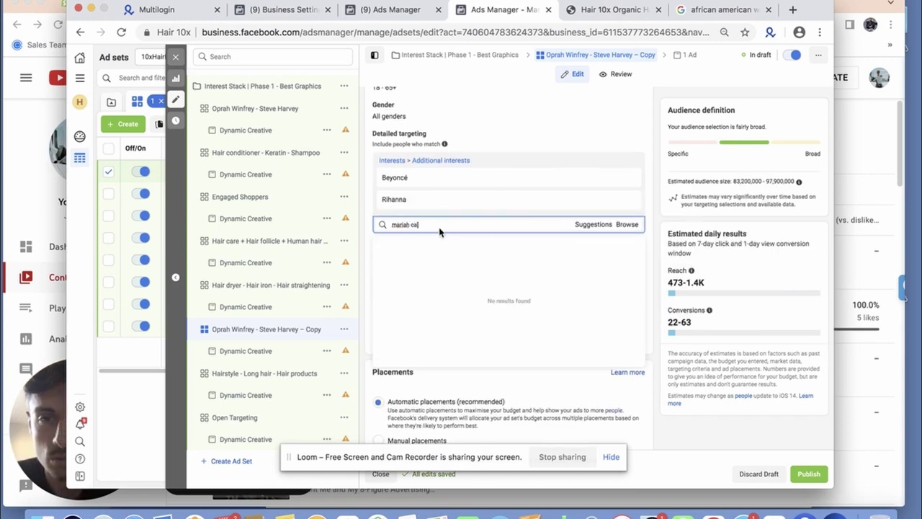
{"action": "left_click", "coordinate": [709, 10]}
{"action": "left_click", "coordinate": [806, 212]}
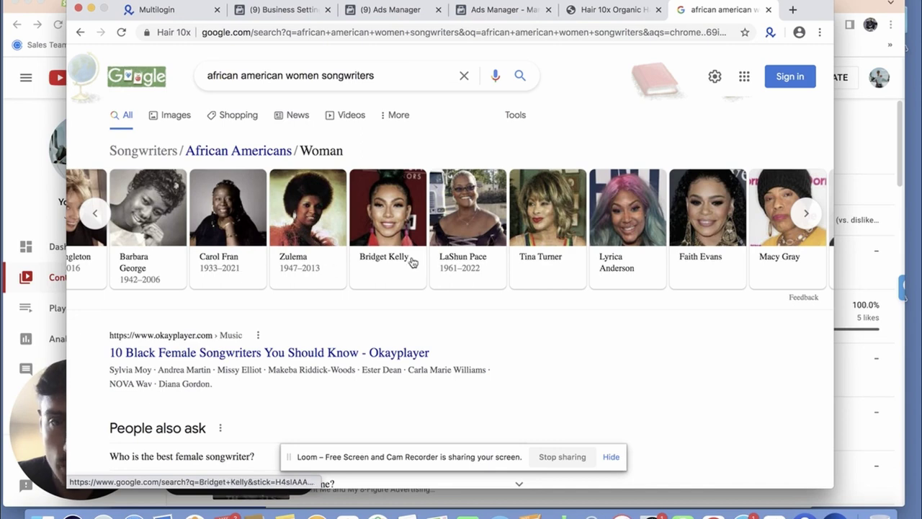
{"action": "left_click", "coordinate": [512, 16]}
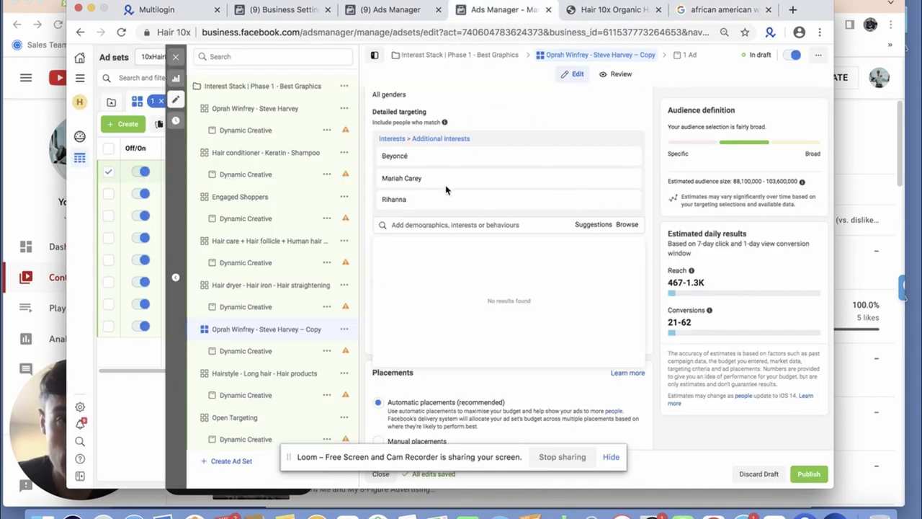
{"action": "left_click", "coordinate": [422, 224]}
{"action": "type", "text": "tina turn"}
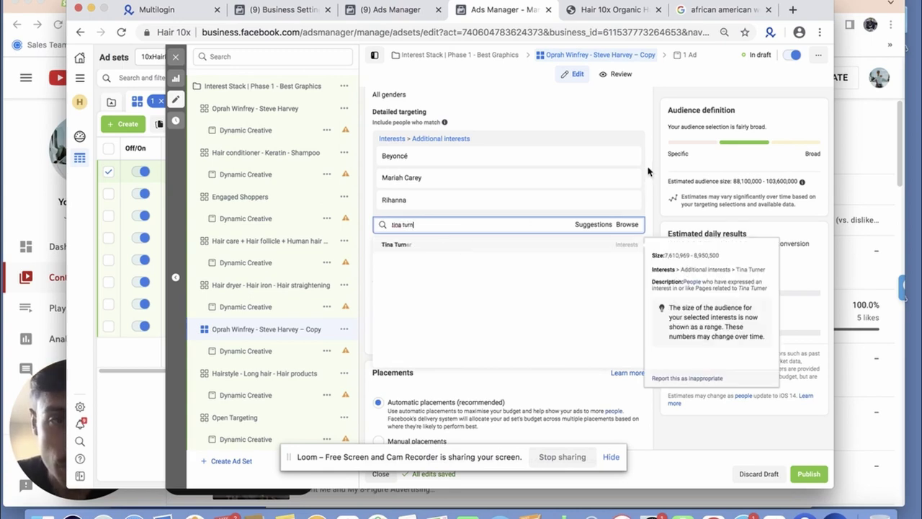
{"action": "key", "text": "Return"}
Replace the ad set's name with the copied list of its four targeted interests.
{"action": "left_click_drag", "start_coordinate": [447, 208], "coordinate": [384, 137]}
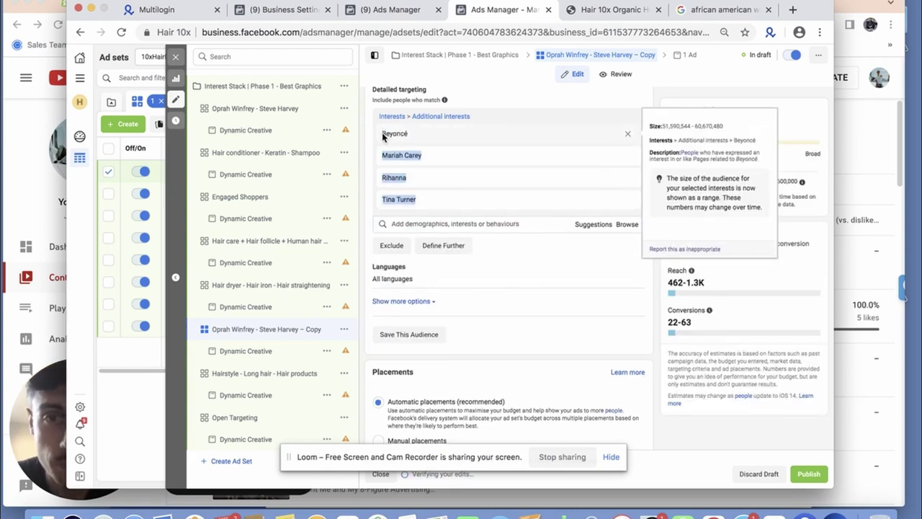
{"action": "scroll", "coordinate": [432, 180], "scroll_direction": "up", "scroll_amount": 10}
{"action": "left_click", "coordinate": [493, 130]}
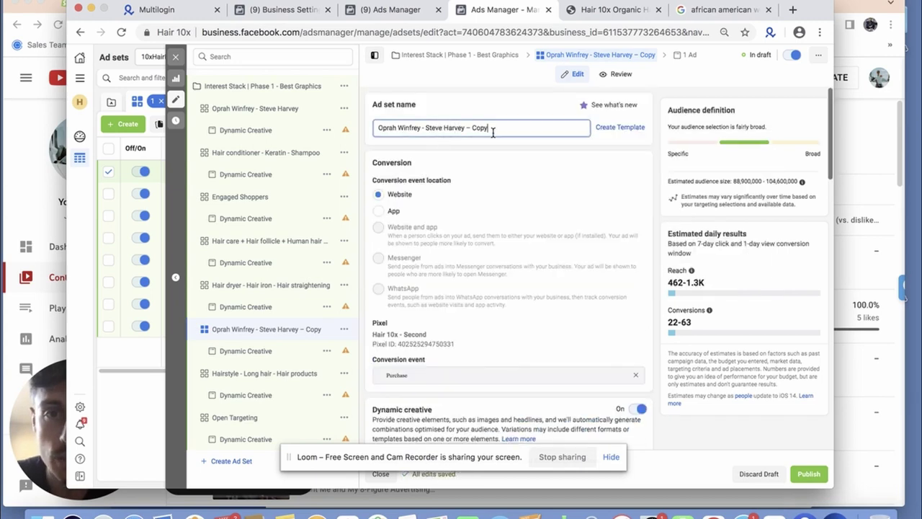
{"action": "key", "text": "ctrl+a"}
{"action": "key", "text": "ctrl+v"}
Separate the names with hyphens so the ad set is named "Beyoncé - Mariah Carey - Rihanna - Tina Turner".
{"action": "left_click", "coordinate": [408, 128]}
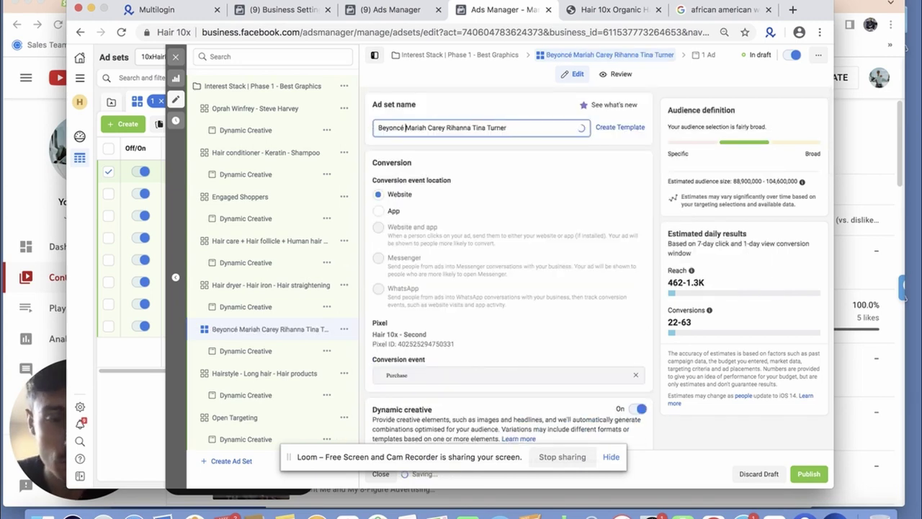
{"action": "type", "text": "-"}
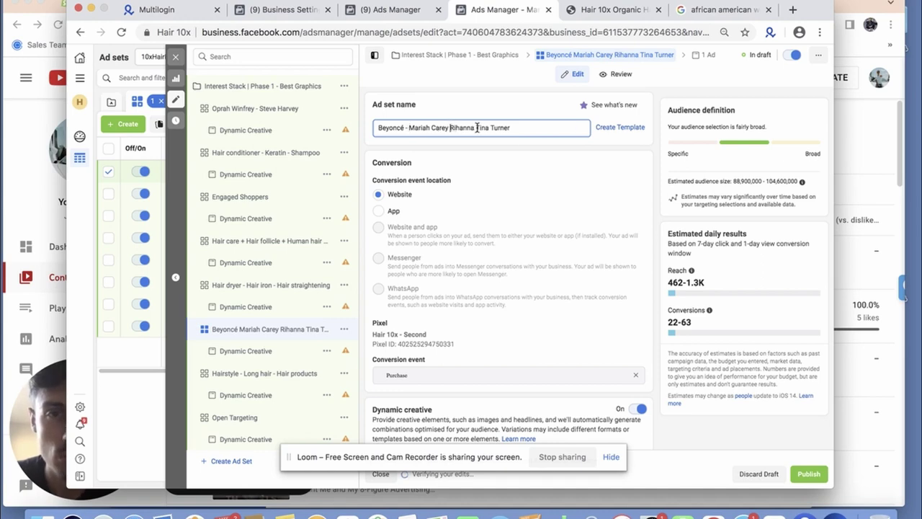
{"action": "type", "text": " -"}
{"action": "left_click", "coordinate": [477, 127]}
{"action": "type", "text": "-"}
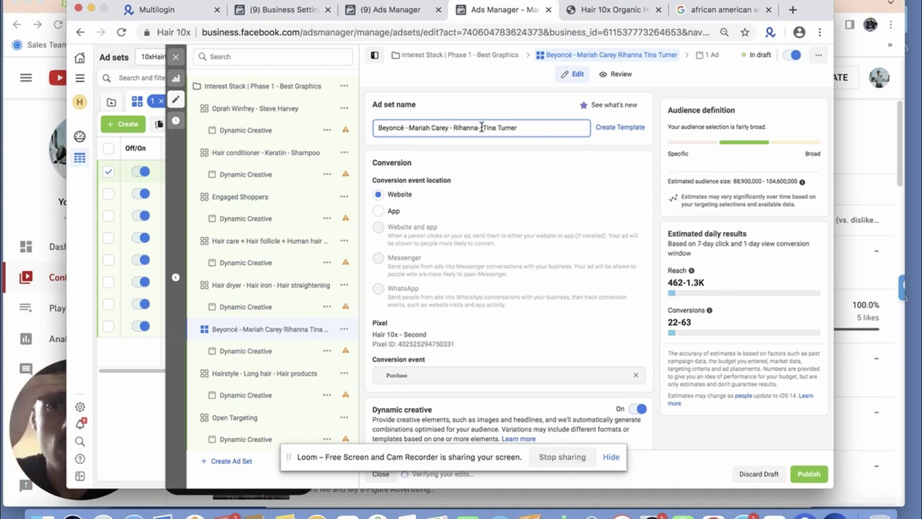
{"action": "key", "text": "BackSpace"}
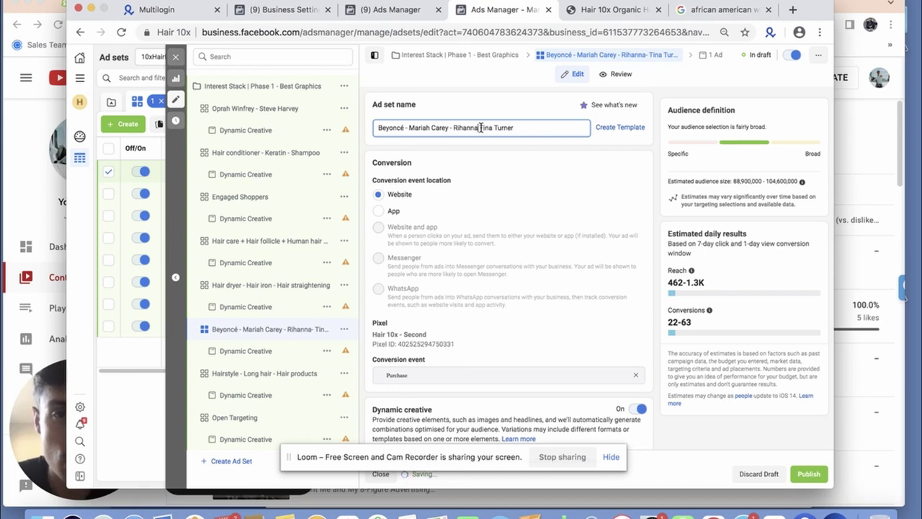
{"action": "left_click", "coordinate": [506, 110]}
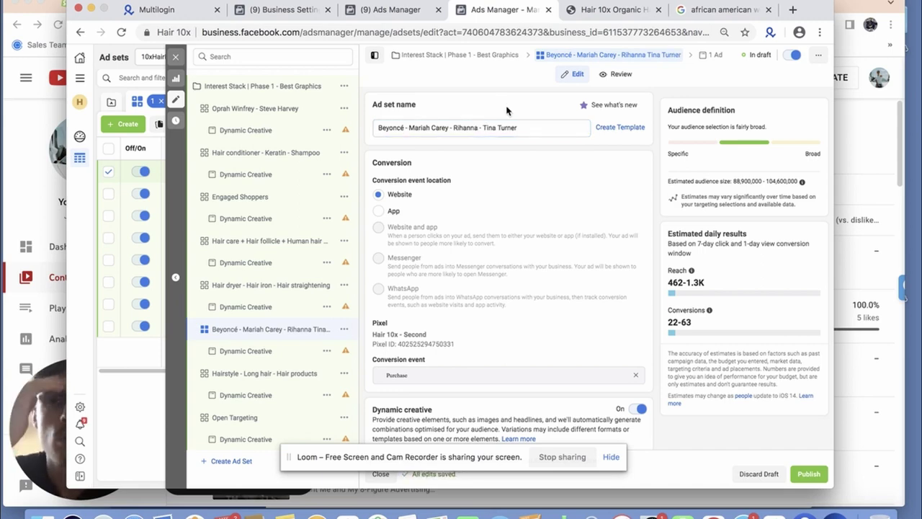
Close the ad set editor, return to the campaigns list, and review and publish all the draft items.
{"action": "scroll", "coordinate": [504, 178], "scroll_direction": "down", "scroll_amount": 1}
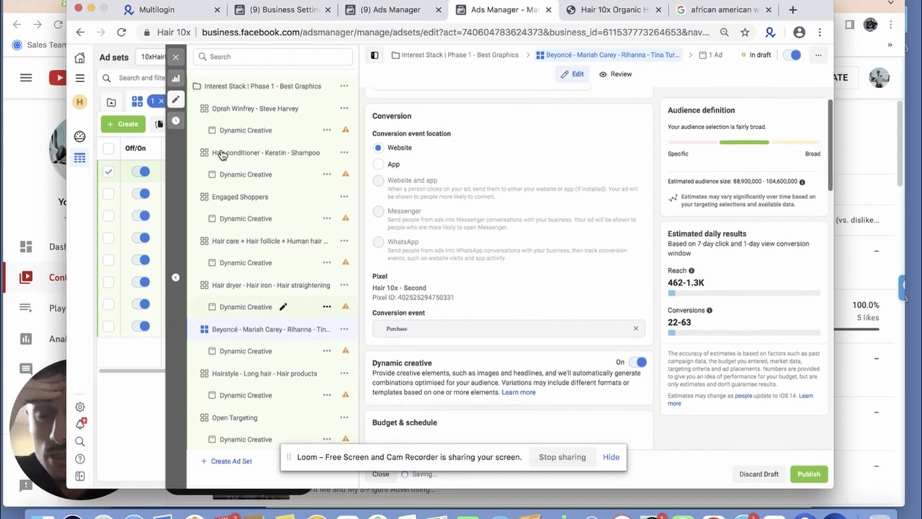
{"action": "left_click", "coordinate": [177, 55]}
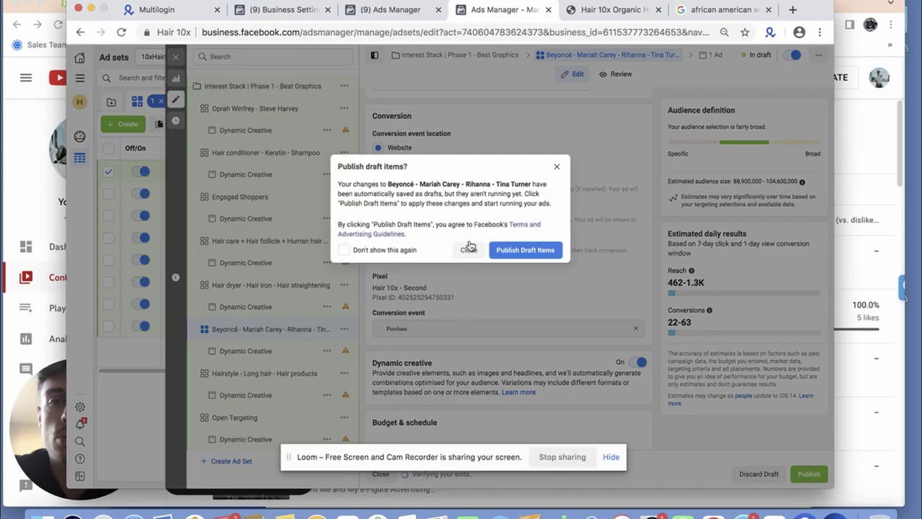
{"action": "left_click", "coordinate": [306, 106]}
{"action": "left_click", "coordinate": [274, 101]}
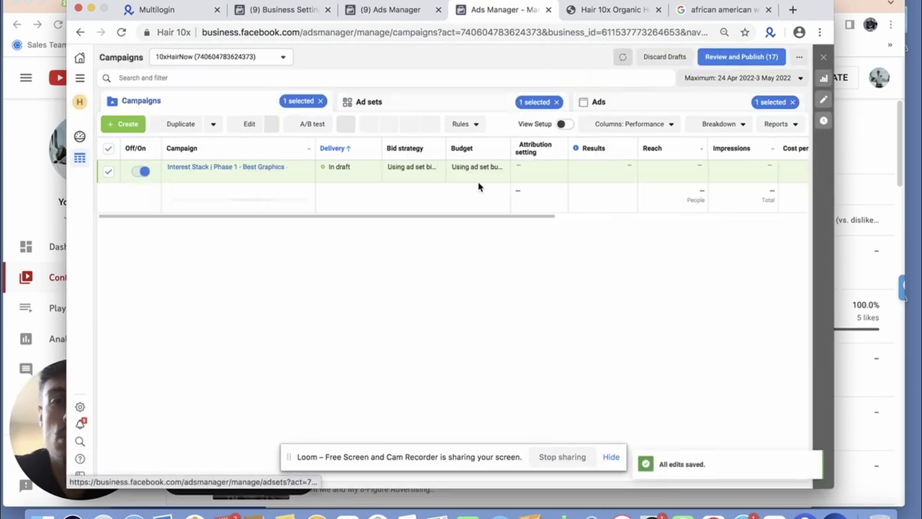
{"action": "left_click", "coordinate": [749, 57]}
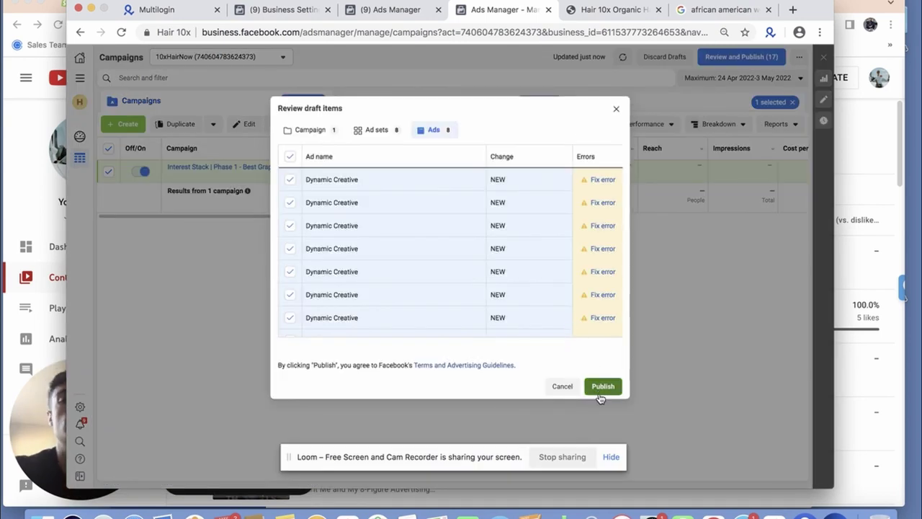
{"action": "left_click", "coordinate": [600, 391]}
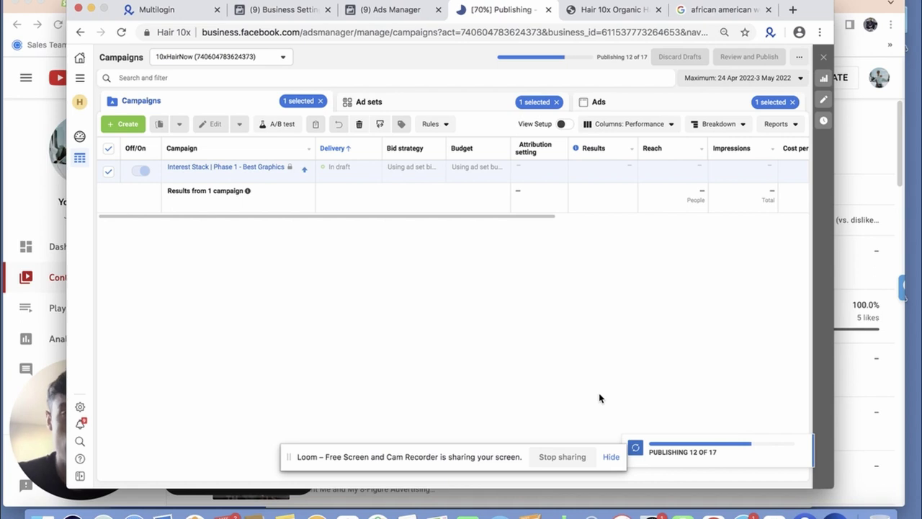
Clear the ad, ad set and campaign selections, dismiss the notification and filter tip, and refresh the campaigns list.
{"action": "left_click", "coordinate": [792, 102]}
{"action": "left_click", "coordinate": [557, 101]}
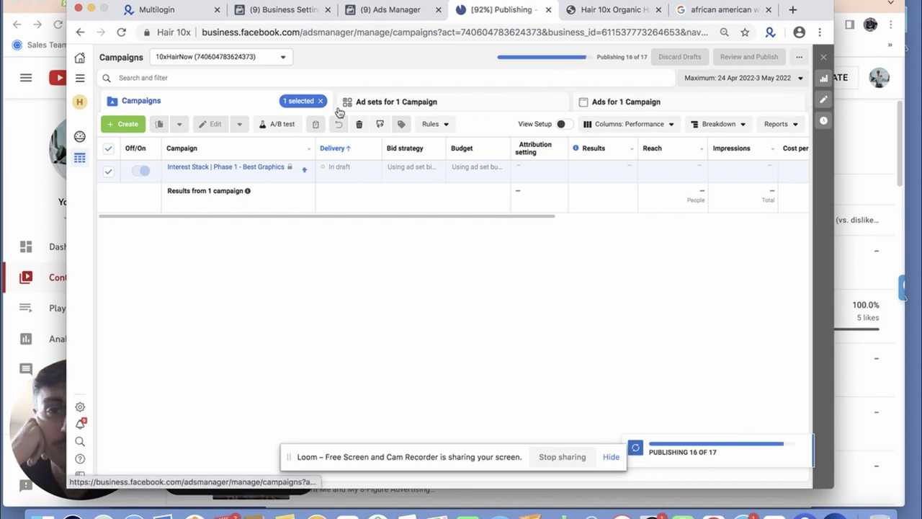
{"action": "left_click", "coordinate": [319, 101]}
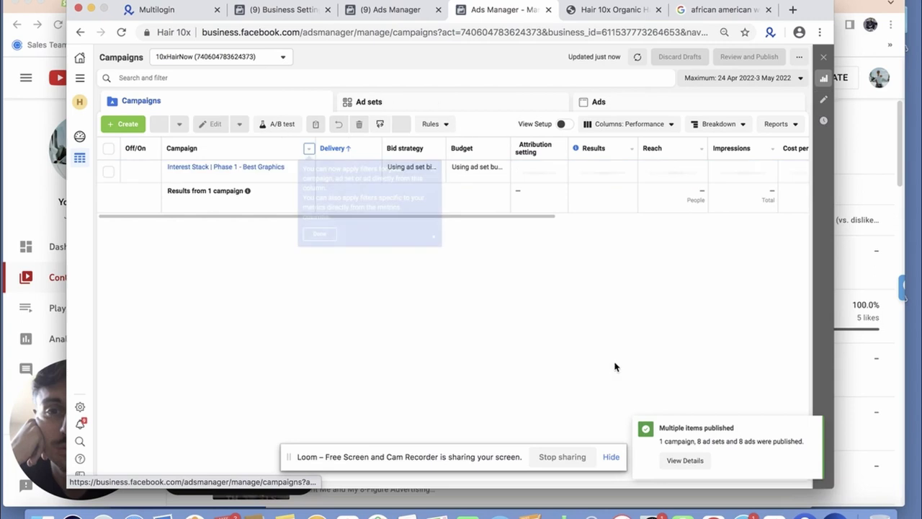
{"action": "left_click", "coordinate": [811, 426]}
{"action": "left_click", "coordinate": [317, 234]}
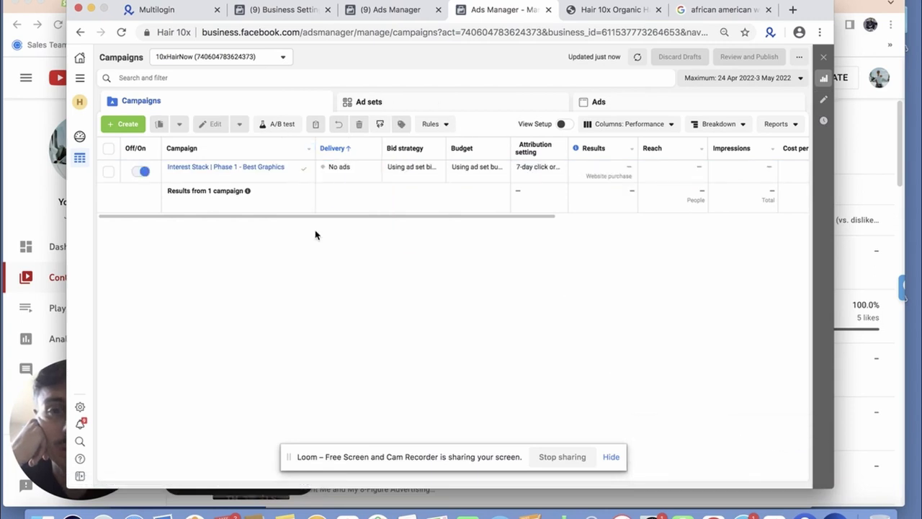
{"action": "left_click", "coordinate": [636, 57]}
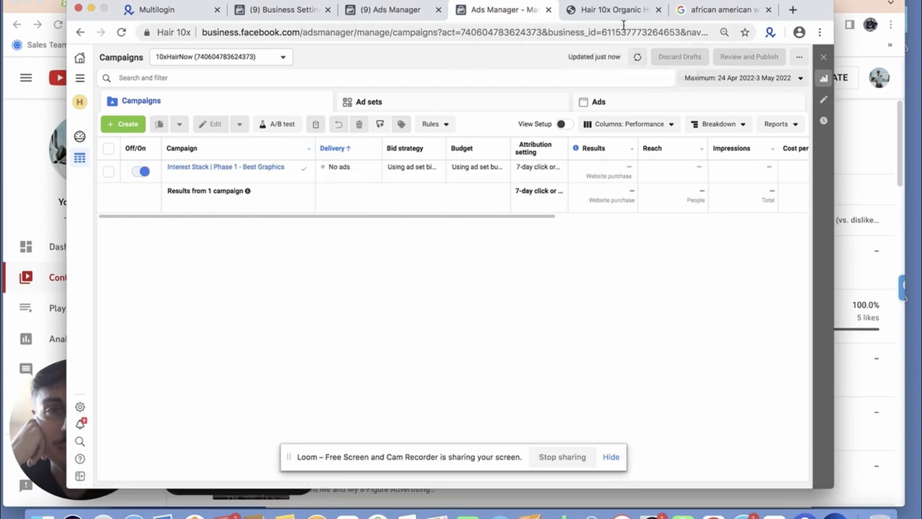
Close the product page, Google search and ad account setup tabs and return to the campaigns list.
{"action": "left_click", "coordinate": [627, 13]}
{"action": "left_click", "coordinate": [657, 10]}
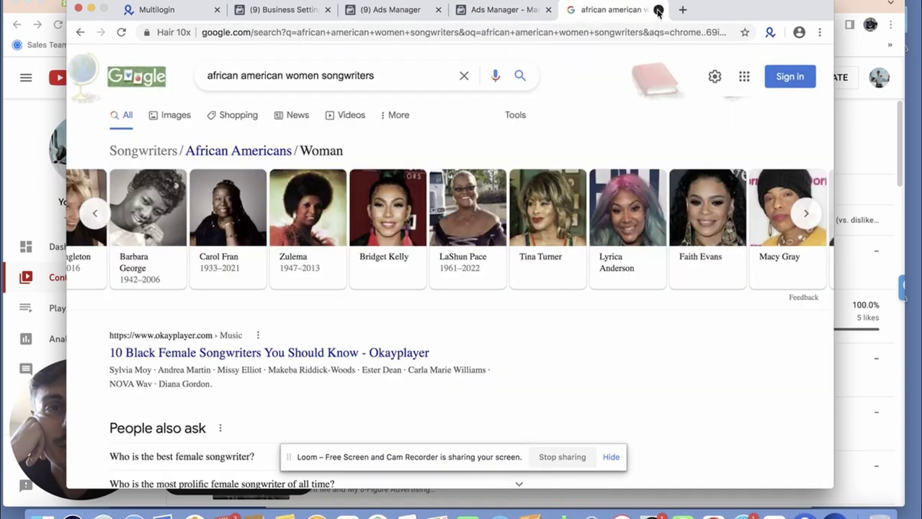
{"action": "left_click", "coordinate": [657, 10]}
{"action": "left_click", "coordinate": [432, 9]}
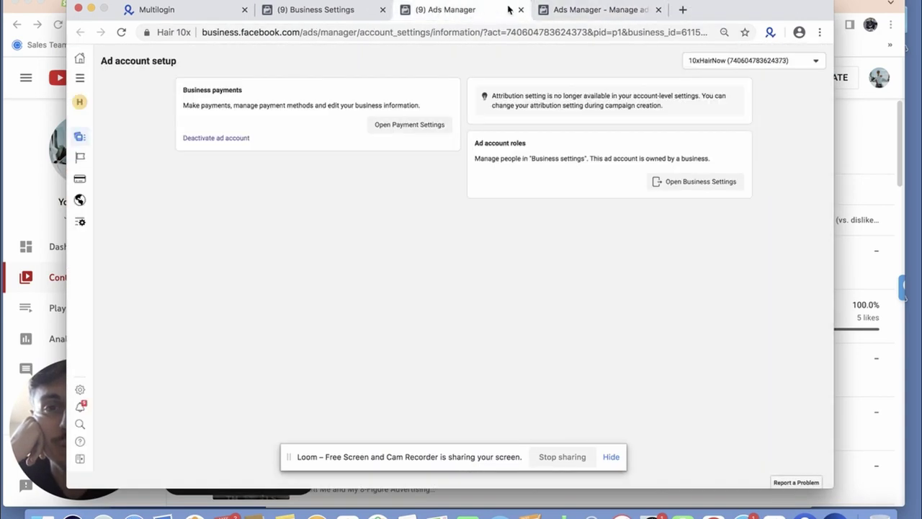
{"action": "left_click", "coordinate": [521, 10]}
{"action": "left_click", "coordinate": [329, 10]}
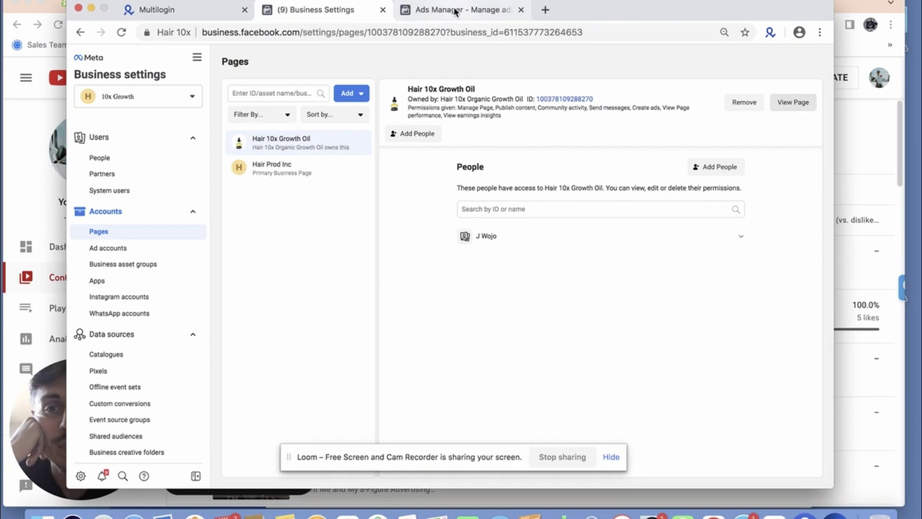
{"action": "left_click", "coordinate": [455, 10]}
Reload the campaigns page, check the ad sets of Interest Stack | Phase 1 - Best Graphics, and clear the campaign selection.
{"action": "left_click", "coordinate": [636, 57]}
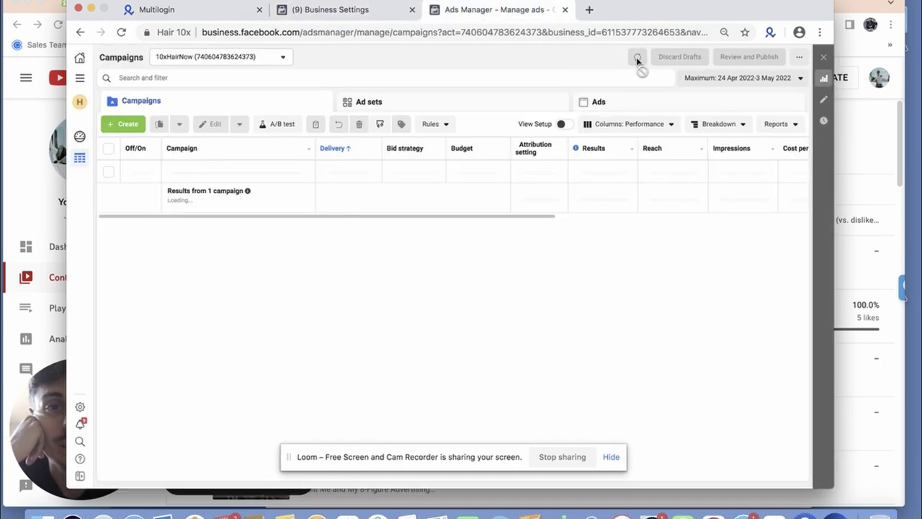
{"action": "key", "text": "super+r"}
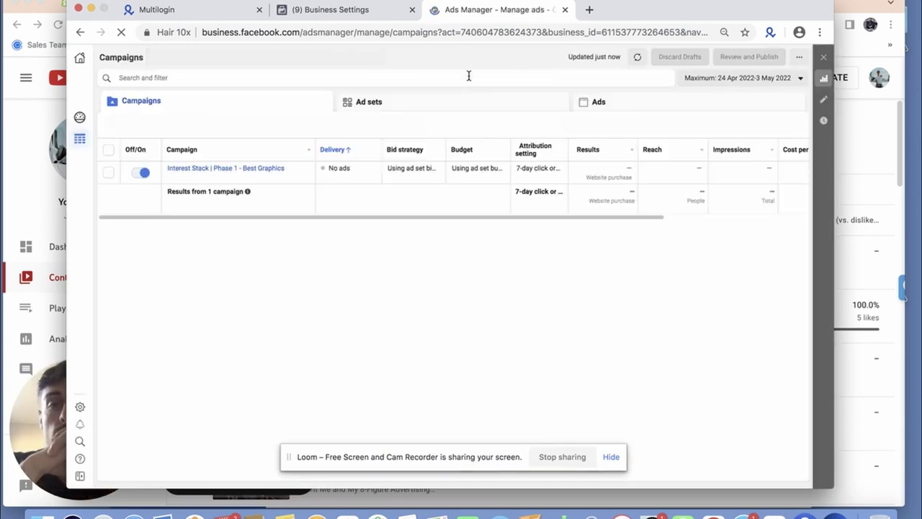
{"action": "left_click", "coordinate": [320, 179]}
{"action": "left_click", "coordinate": [428, 104]}
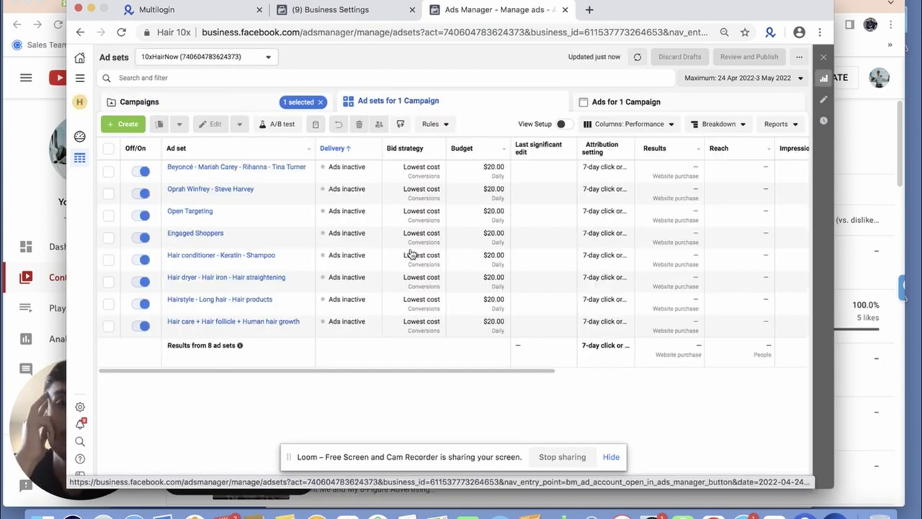
{"action": "left_click", "coordinate": [247, 107]}
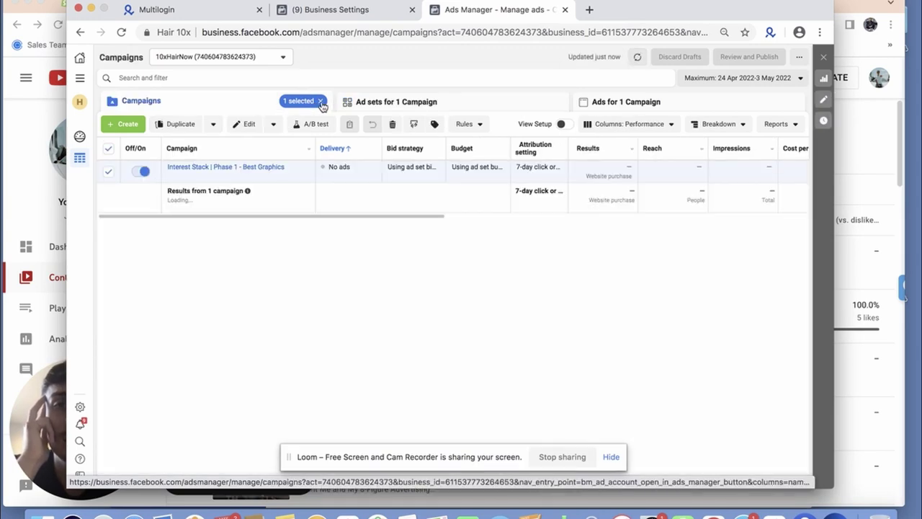
{"action": "left_click", "coordinate": [320, 101]}
Refresh the campaign, ad set and ad lists to check the delivery status at each level.
{"action": "left_click", "coordinate": [636, 58]}
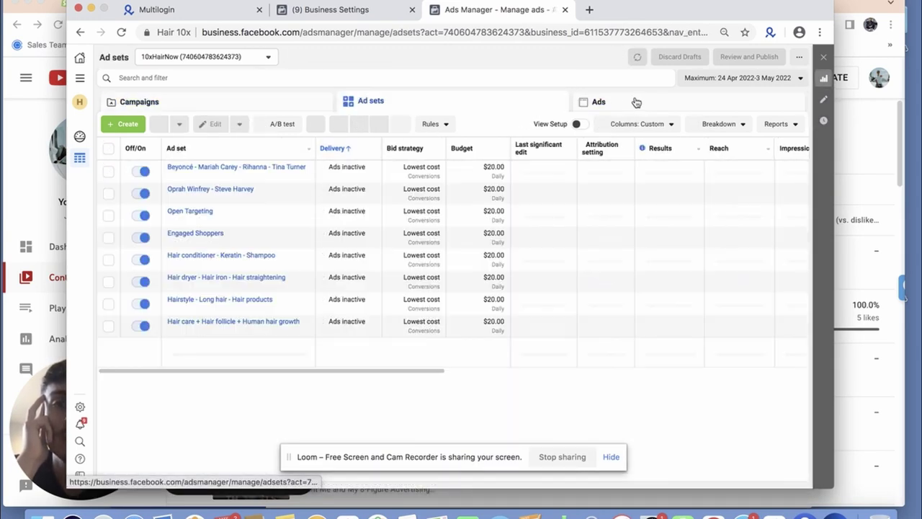
{"action": "left_click", "coordinate": [634, 101]}
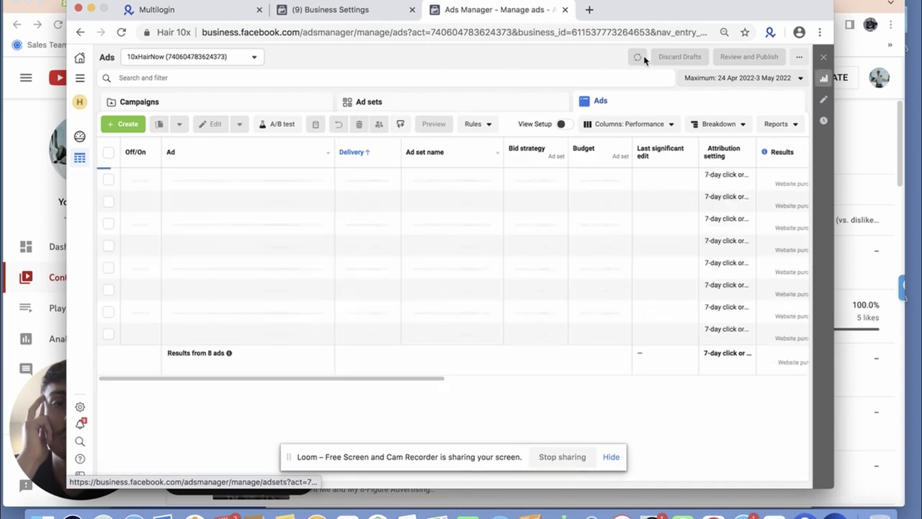
{"action": "left_click", "coordinate": [637, 56]}
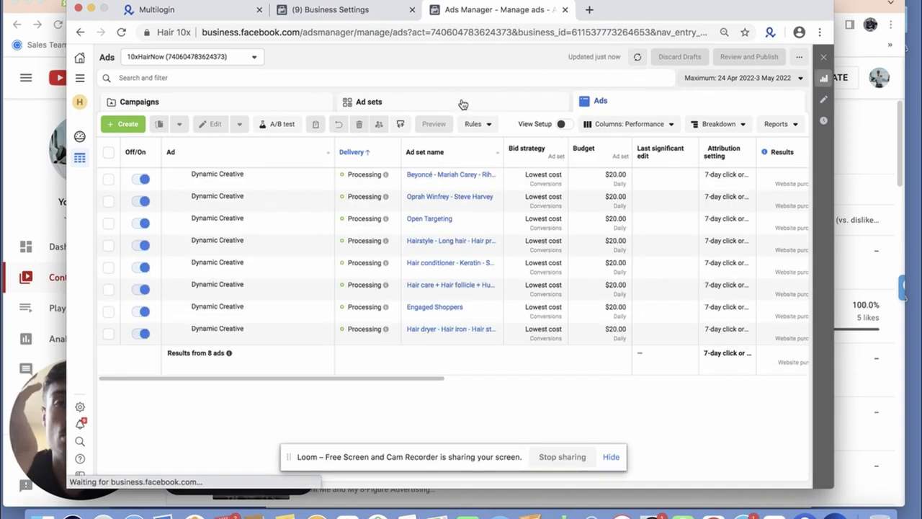
{"action": "left_click", "coordinate": [461, 103]}
{"action": "left_click", "coordinate": [637, 57]}
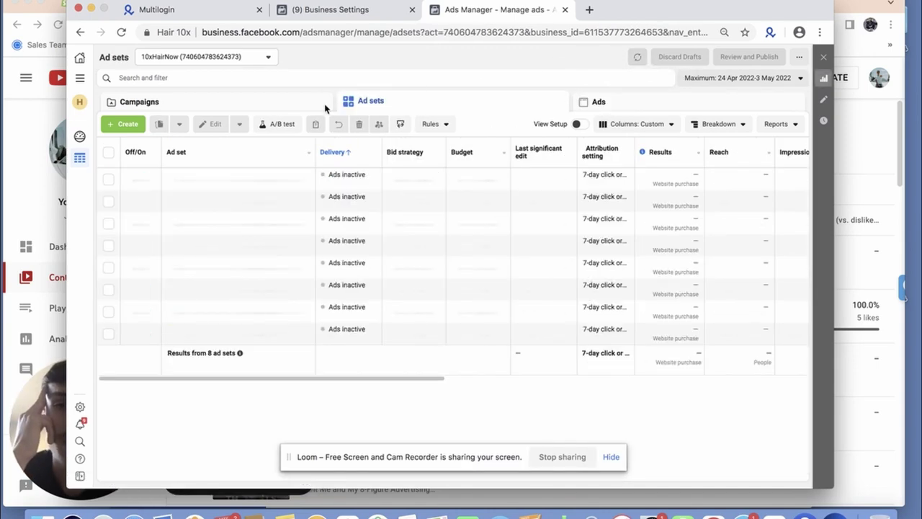
{"action": "left_click", "coordinate": [638, 57]}
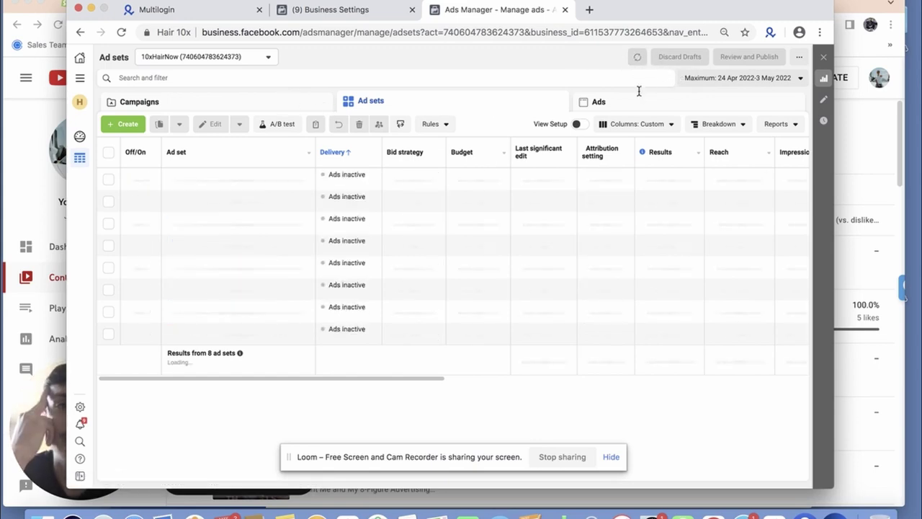
{"action": "left_click", "coordinate": [640, 98]}
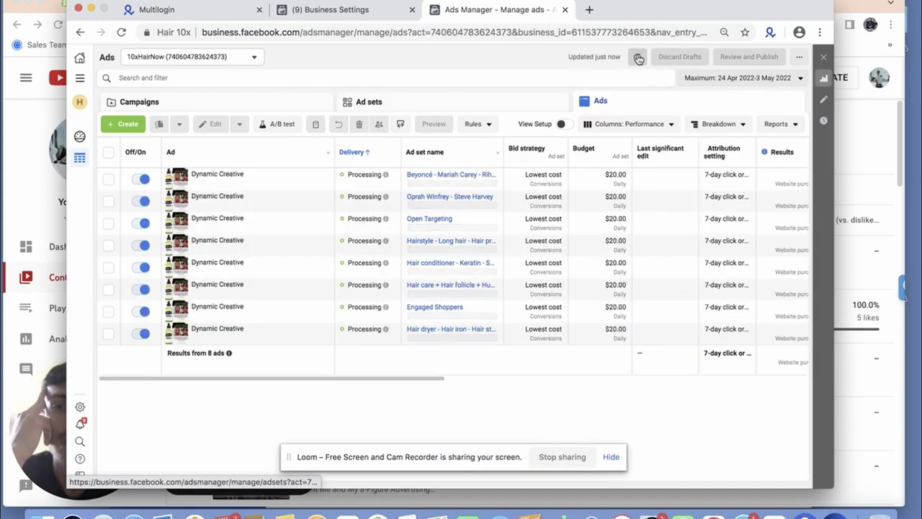
{"action": "left_click", "coordinate": [637, 57]}
{"action": "left_click", "coordinate": [389, 101]}
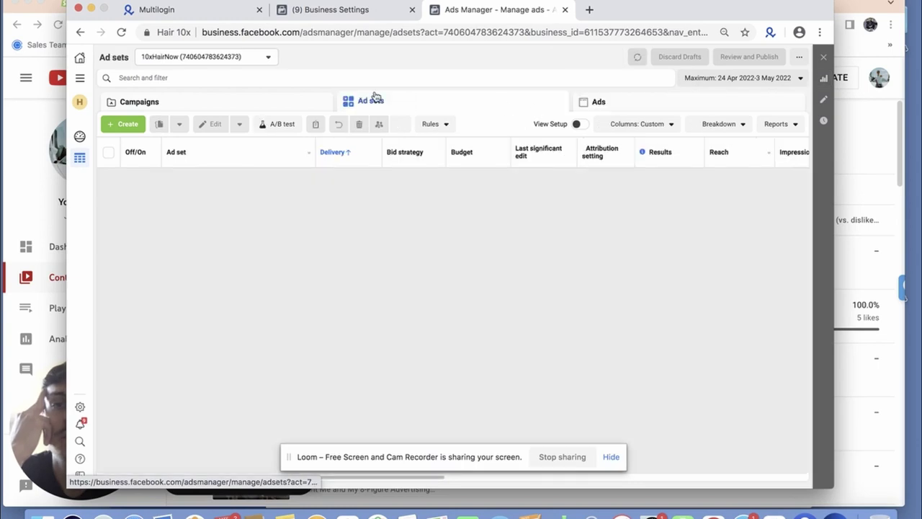
{"action": "left_click", "coordinate": [262, 106]}
{"action": "left_click", "coordinate": [637, 57]}
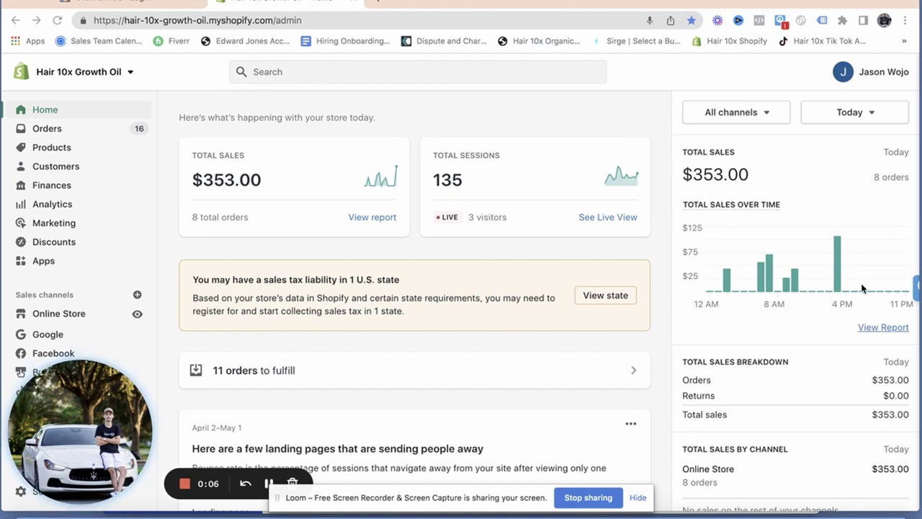
Open the Shopify store's analytics dashboard and review today's sales, sessions, conversion rate and average order value.
{"action": "mouse_move", "coordinate": [839, 260]}
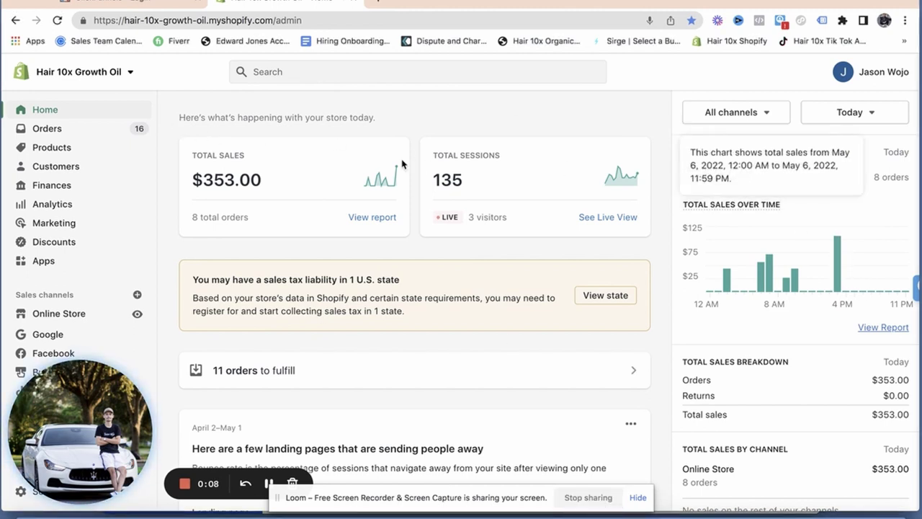
{"action": "left_click", "coordinate": [86, 205]}
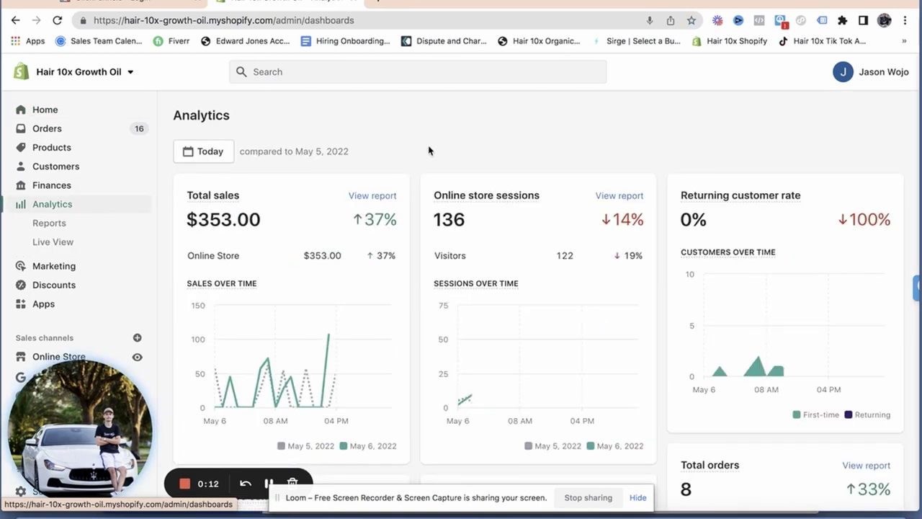
{"action": "scroll", "coordinate": [414, 211], "scroll_direction": "down", "scroll_amount": 5}
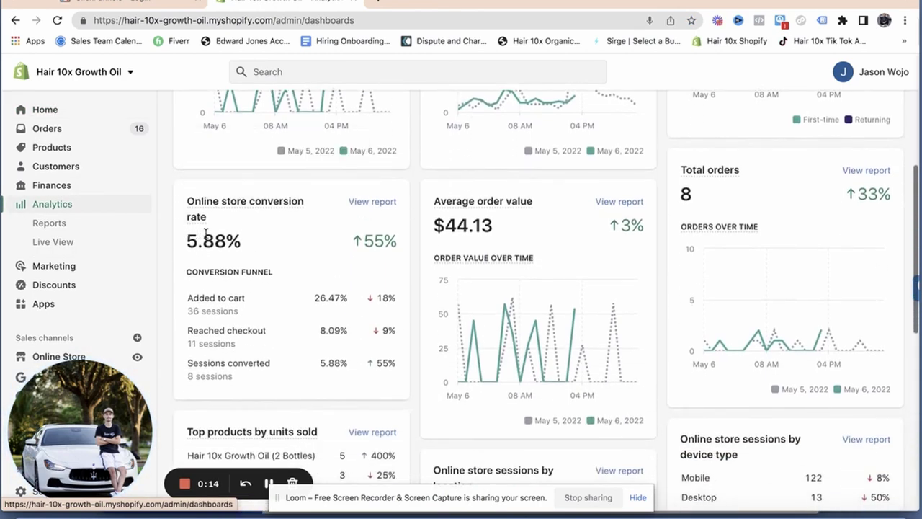
Set the analytics date range to Yesterday and apply it, keeping the comparison to previous dates.
{"action": "scroll", "coordinate": [206, 234], "scroll_direction": "up", "scroll_amount": 5}
{"action": "left_click", "coordinate": [216, 155]}
{"action": "left_click", "coordinate": [235, 196]}
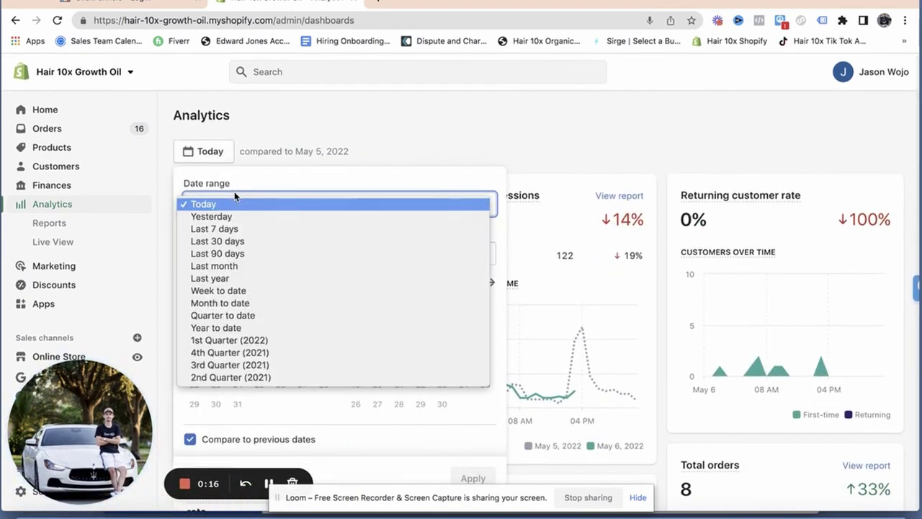
{"action": "left_click", "coordinate": [232, 215]}
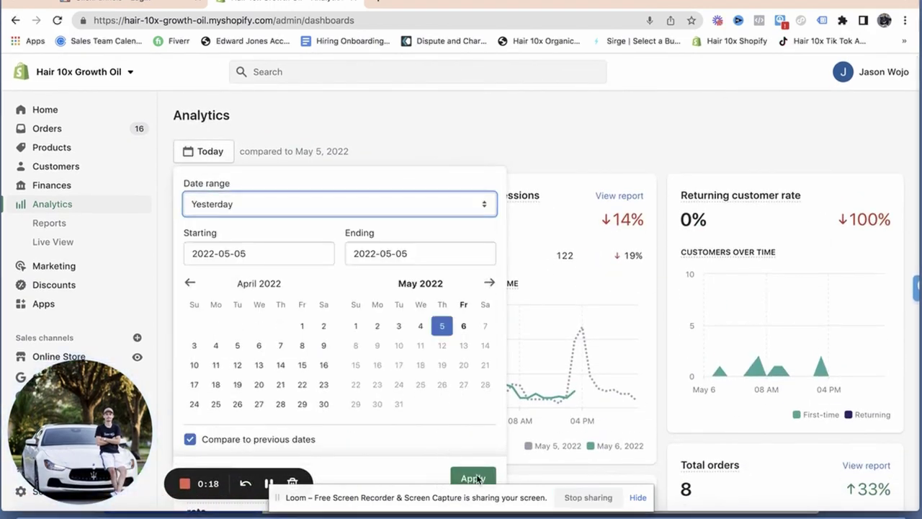
{"action": "left_click", "coordinate": [473, 477]}
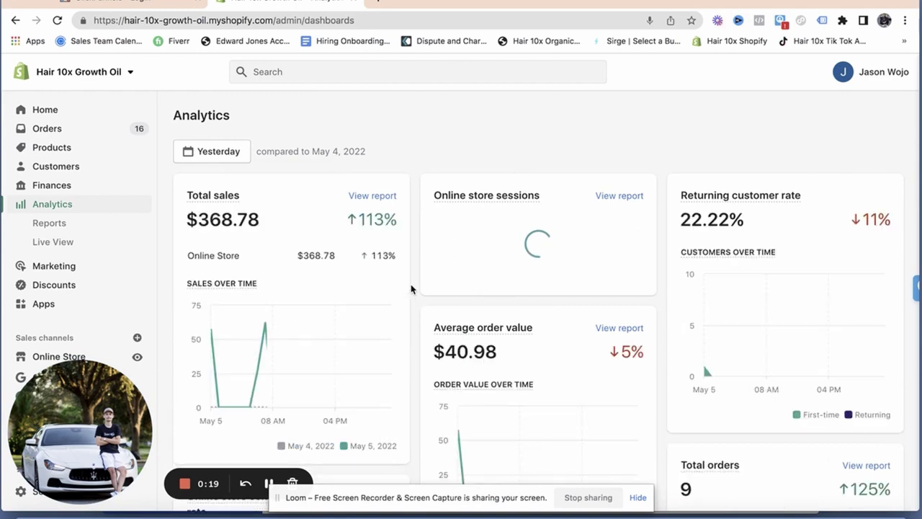
Examine yesterday's conversion funnel, average order value, total sales, store sessions and total orders on the dashboard.
{"action": "scroll", "coordinate": [410, 289], "scroll_direction": "down", "scroll_amount": 4}
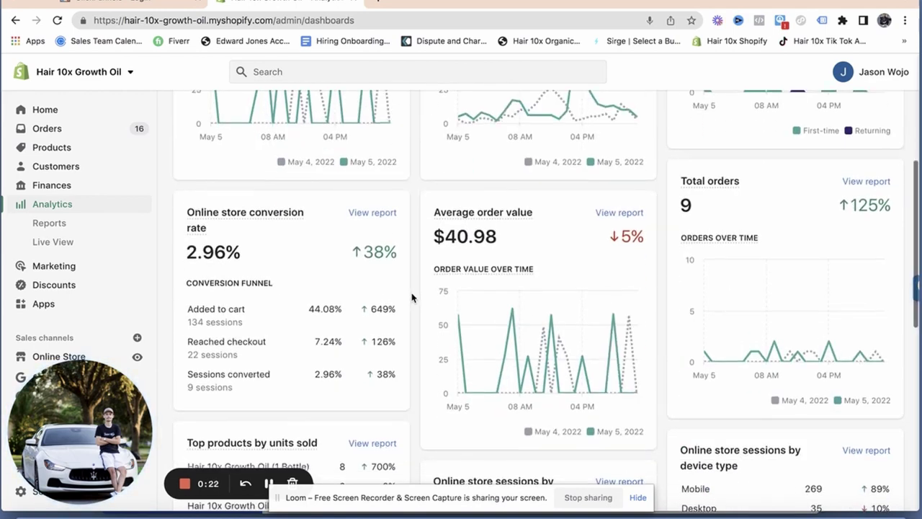
{"action": "scroll", "coordinate": [411, 296], "scroll_direction": "up", "scroll_amount": 1}
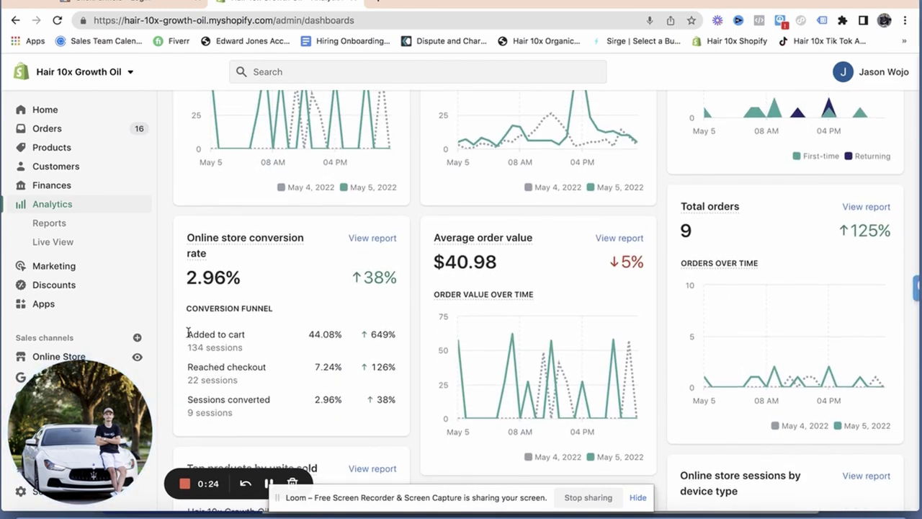
{"action": "left_click_drag", "start_coordinate": [187, 333], "coordinate": [263, 403]}
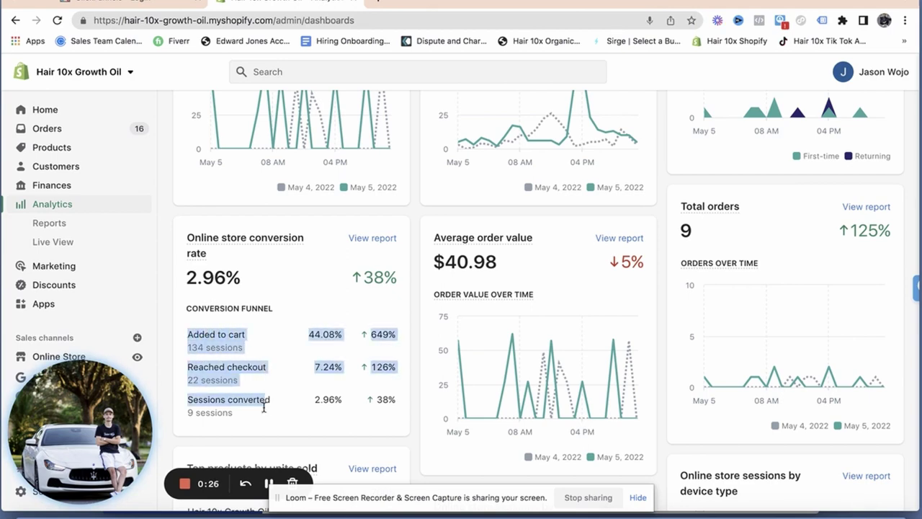
{"action": "left_click", "coordinate": [263, 416]}
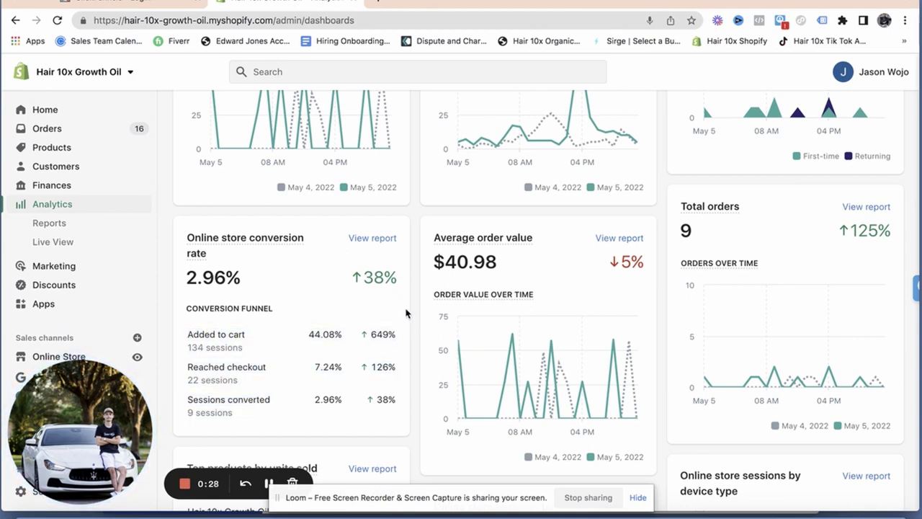
{"action": "scroll", "coordinate": [415, 268], "scroll_direction": "up", "scroll_amount": 3}
{"action": "scroll", "coordinate": [415, 268], "scroll_direction": "up", "scroll_amount": 1}
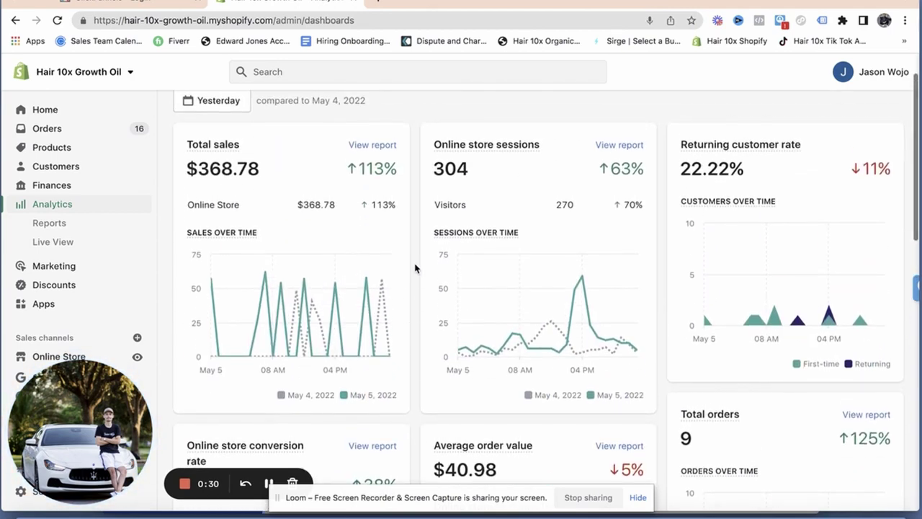
{"action": "scroll", "coordinate": [415, 268], "scroll_direction": "down", "scroll_amount": 3}
{"action": "scroll", "coordinate": [416, 267], "scroll_direction": "up", "scroll_amount": 4}
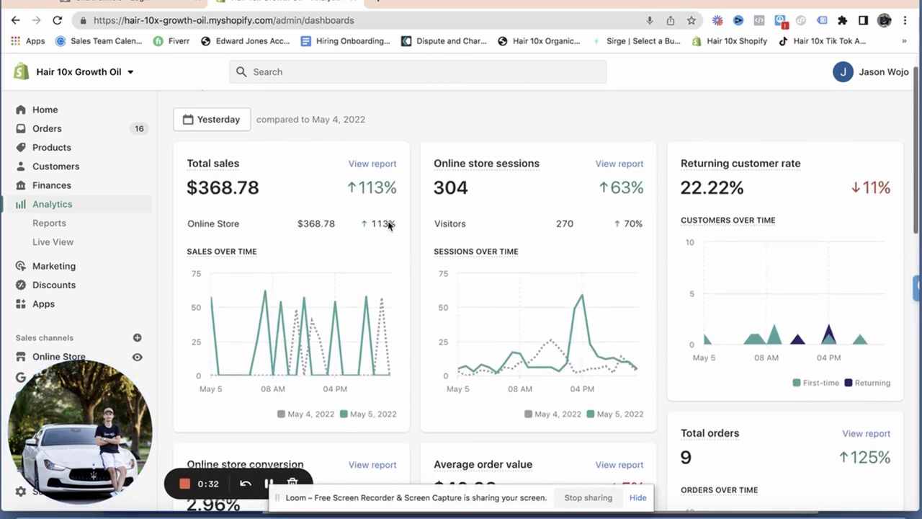
Switch to the Hair 10x Chromium browser window and show the Facebook Account Quality page.
{"action": "left_click", "coordinate": [163, 9]}
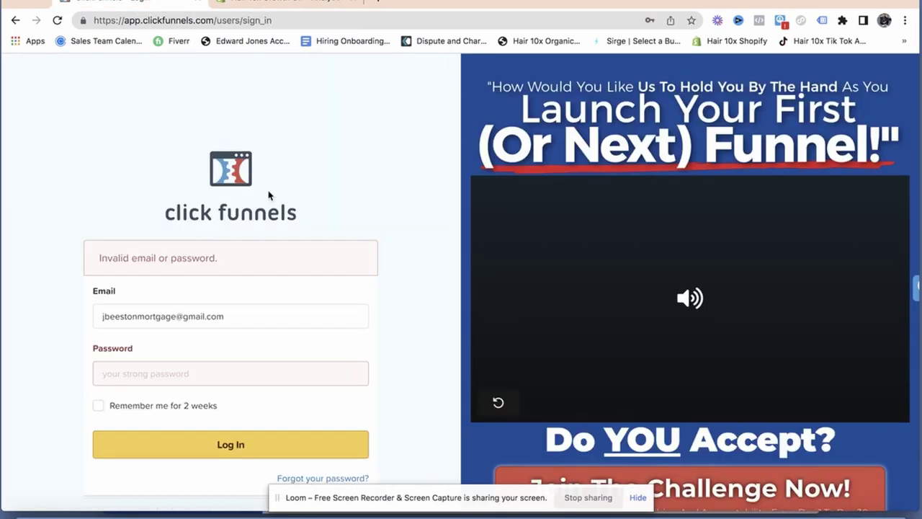
{"action": "left_click", "coordinate": [292, 7]}
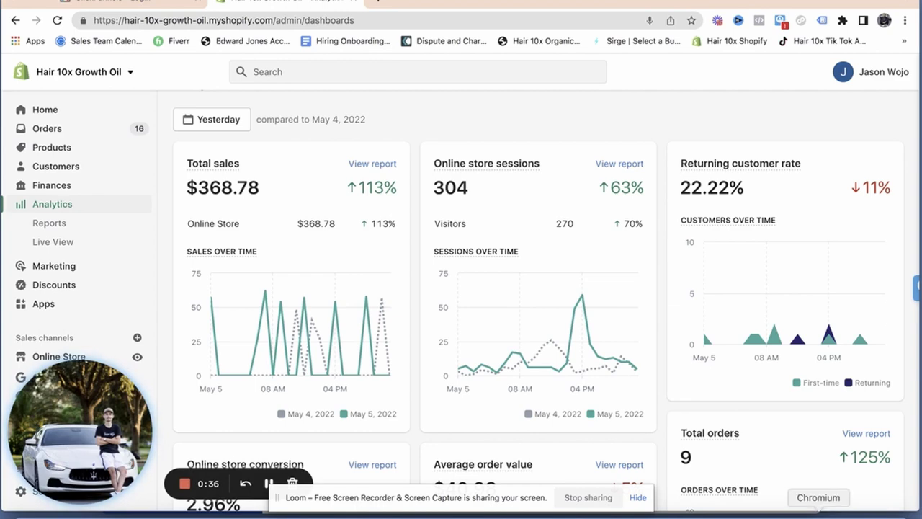
{"action": "left_click", "coordinate": [819, 513]}
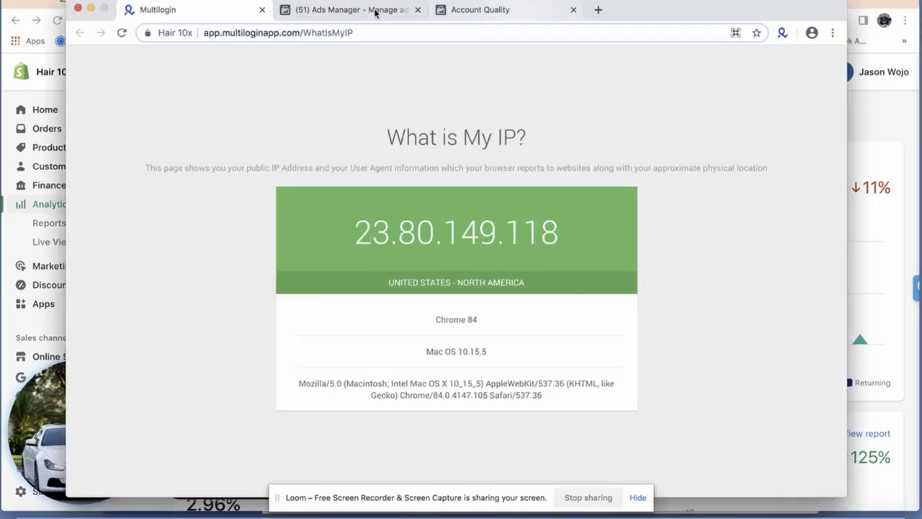
{"action": "key", "text": "super+3"}
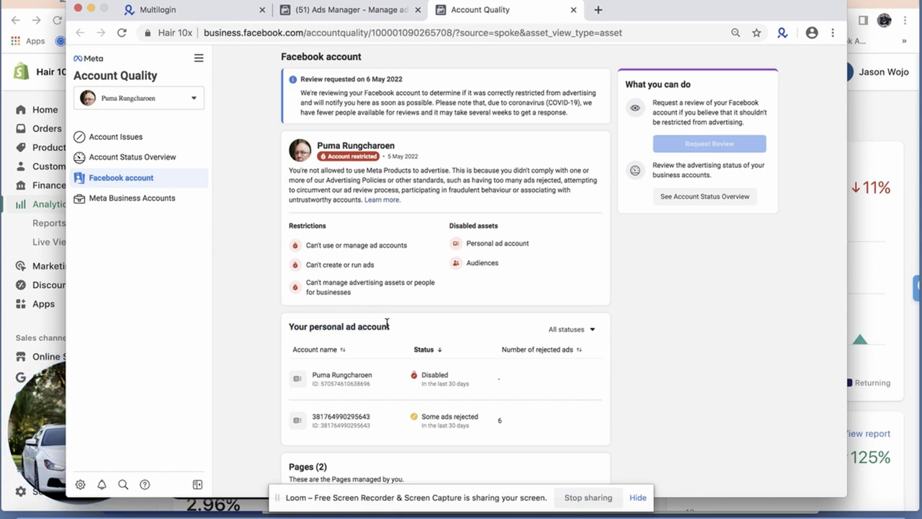
Look at the list of all tools and the Ads Manager campaigns, and return to Account Quality with the tools list closed.
{"action": "left_click", "coordinate": [199, 58]}
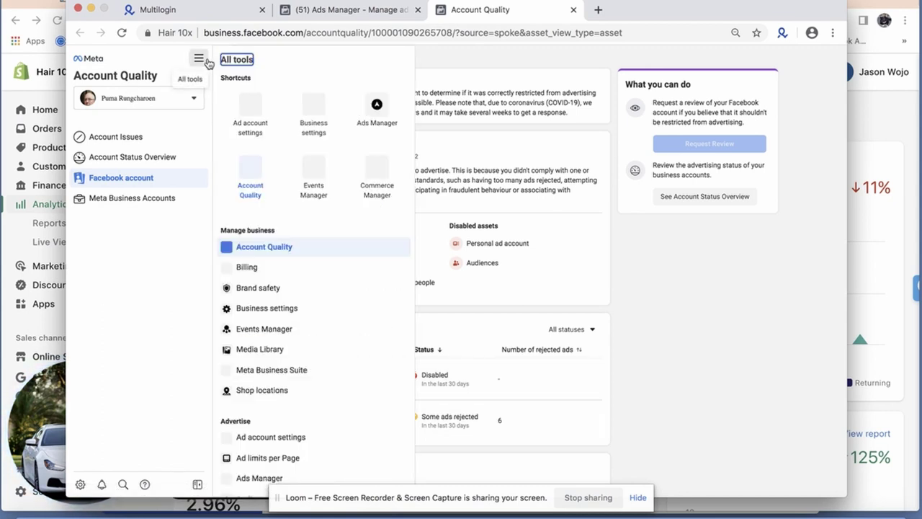
{"action": "left_click", "coordinate": [335, 10]}
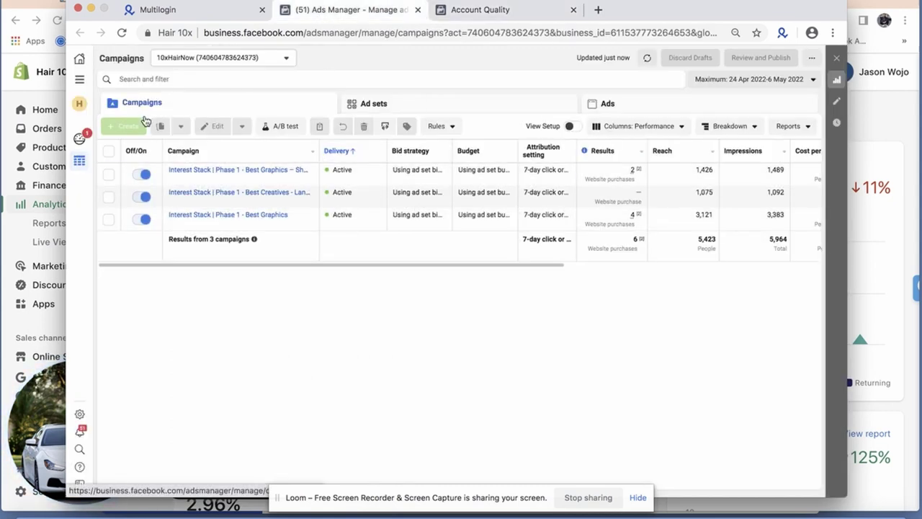
{"action": "left_click", "coordinate": [123, 126]}
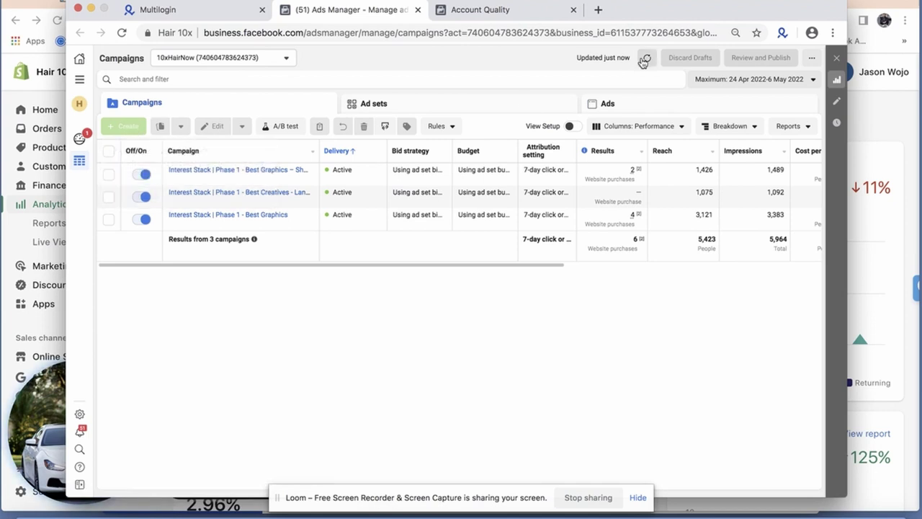
{"action": "left_click", "coordinate": [475, 20]}
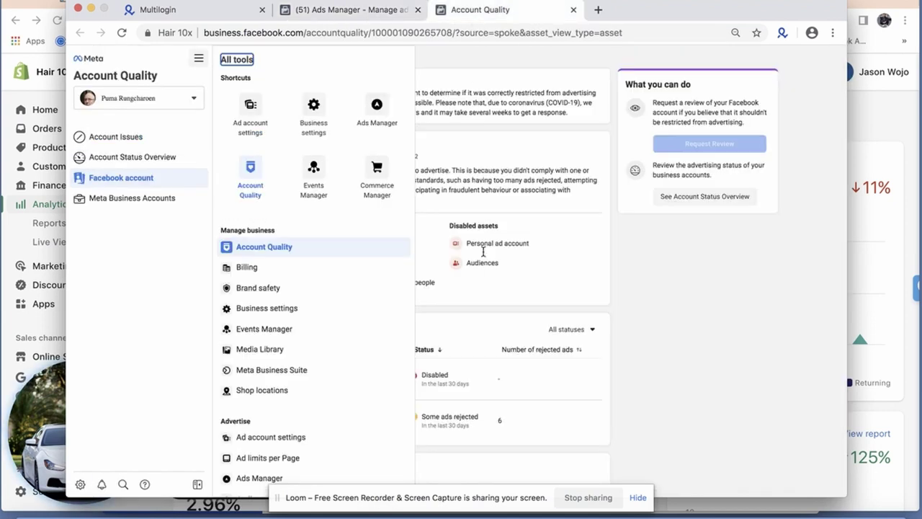
{"action": "left_click", "coordinate": [666, 365]}
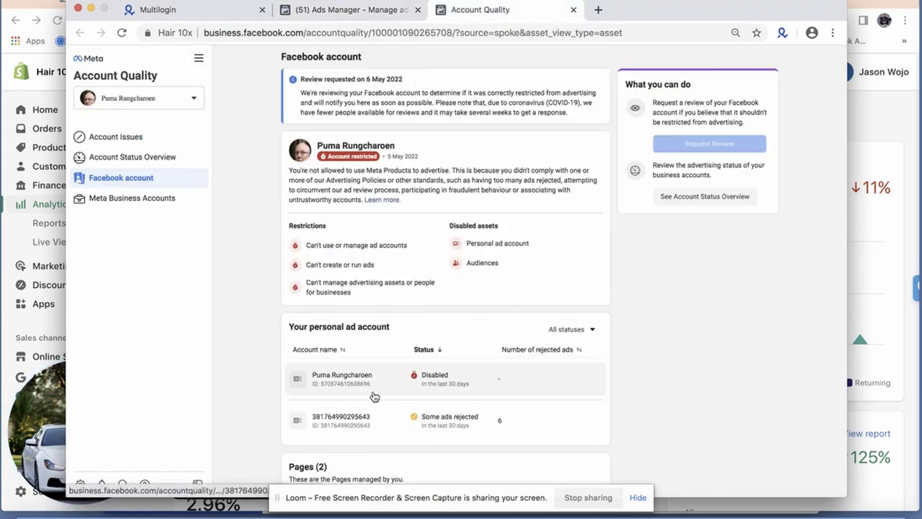
Inspect the status filter options, personal ad account statuses, managed Pages and restriction notice in Account Quality.
{"action": "left_click", "coordinate": [593, 329]}
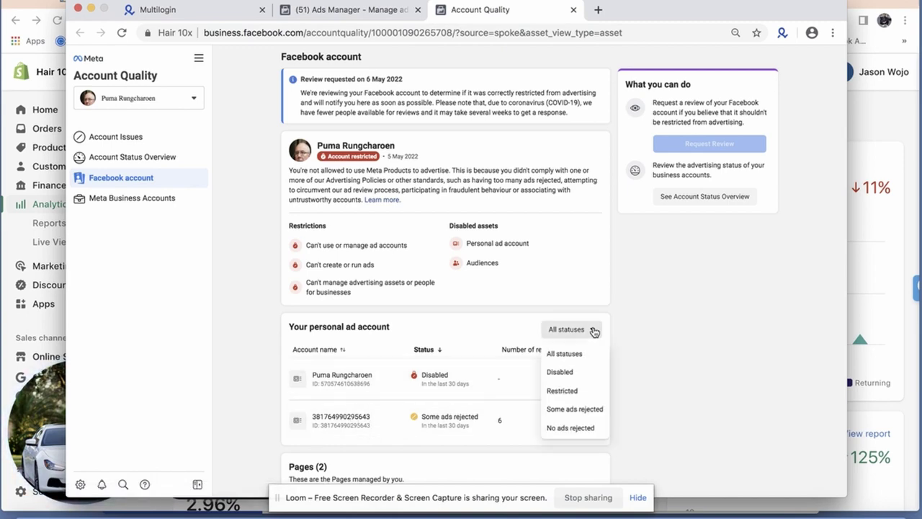
{"action": "left_click", "coordinate": [469, 353]}
{"action": "scroll", "coordinate": [469, 353], "scroll_direction": "down", "scroll_amount": 2}
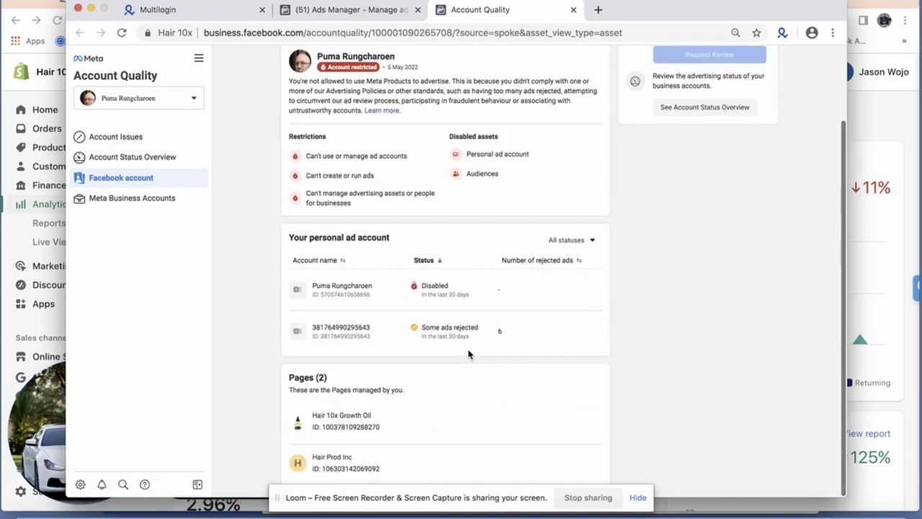
{"action": "mouse_move", "coordinate": [504, 257]}
{"action": "scroll", "coordinate": [505, 257], "scroll_direction": "up", "scroll_amount": 2}
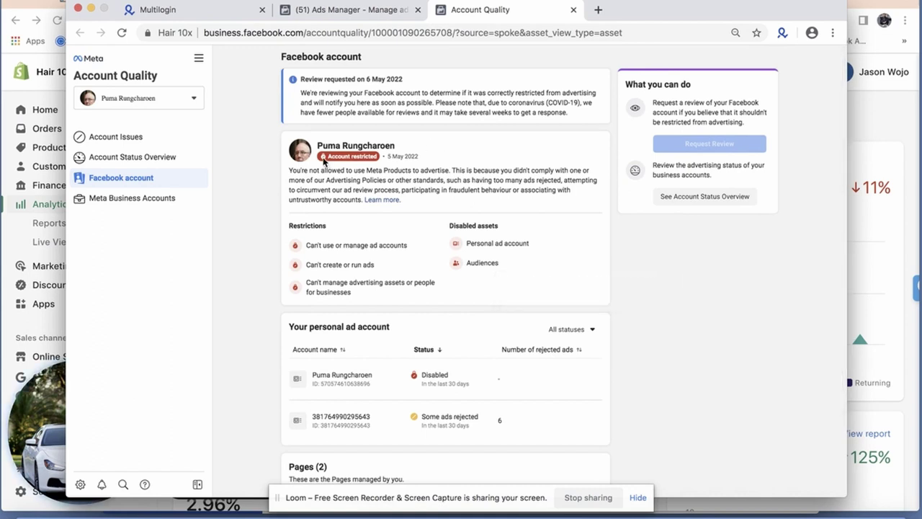
Refresh the Ads Manager campaigns list and examine each campaign's purchases, reach, cost per result, amount spent and link clicks.
{"action": "left_click", "coordinate": [351, 10]}
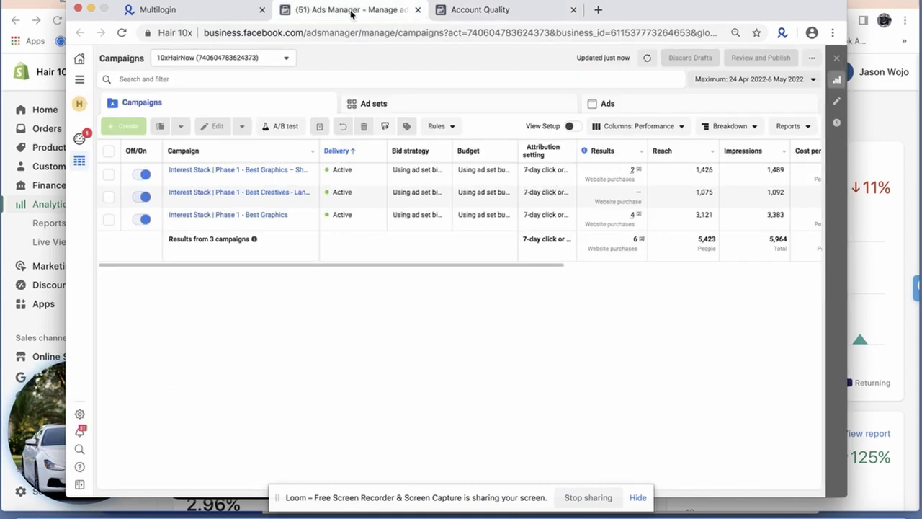
{"action": "left_click", "coordinate": [647, 58]}
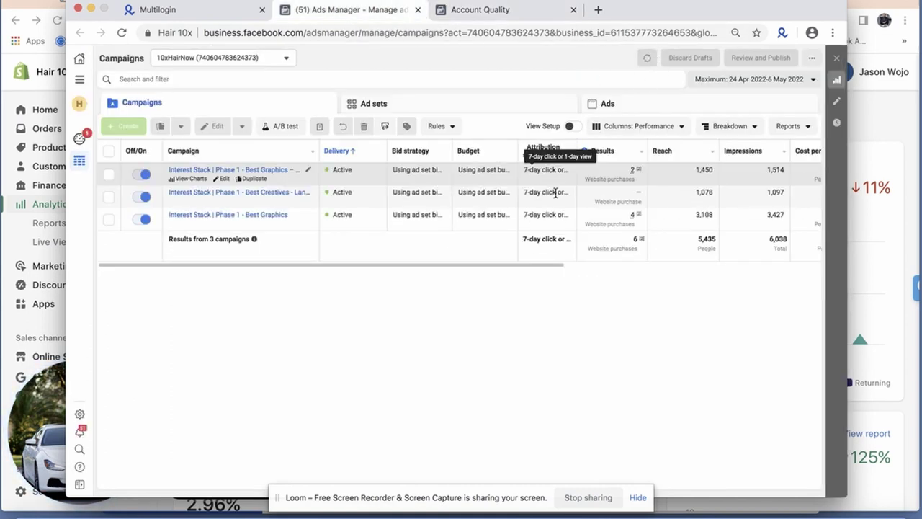
{"action": "scroll", "coordinate": [567, 196], "scroll_direction": "right", "scroll_amount": 2}
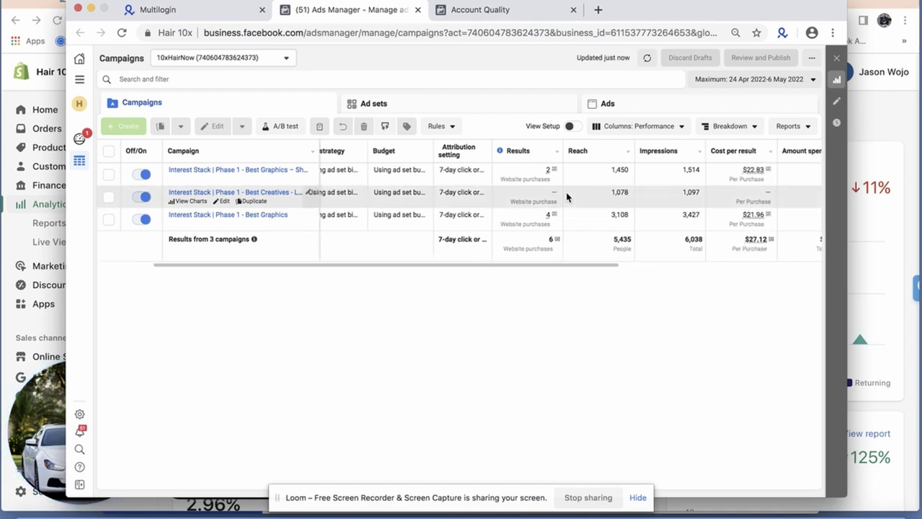
{"action": "scroll", "coordinate": [567, 195], "scroll_direction": "right", "scroll_amount": 4}
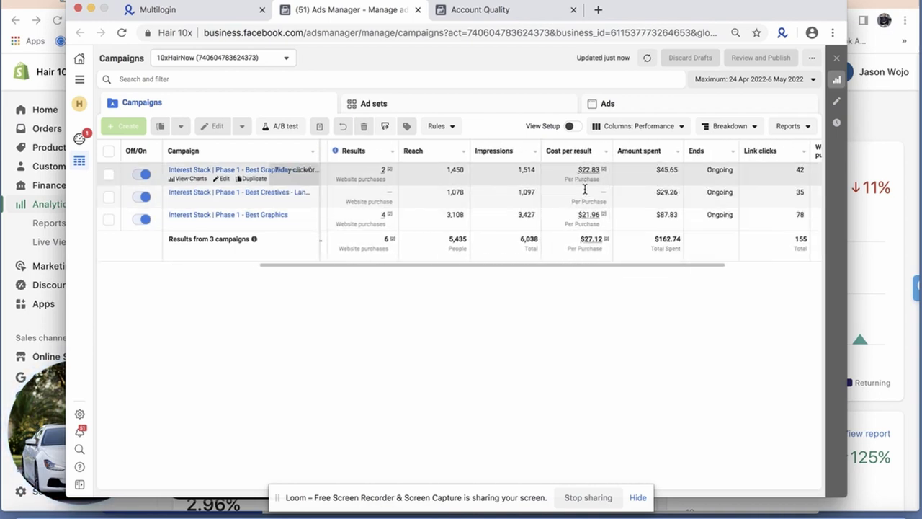
{"action": "mouse_move", "coordinate": [589, 216]}
{"action": "scroll", "coordinate": [588, 217], "scroll_direction": "right", "scroll_amount": 2}
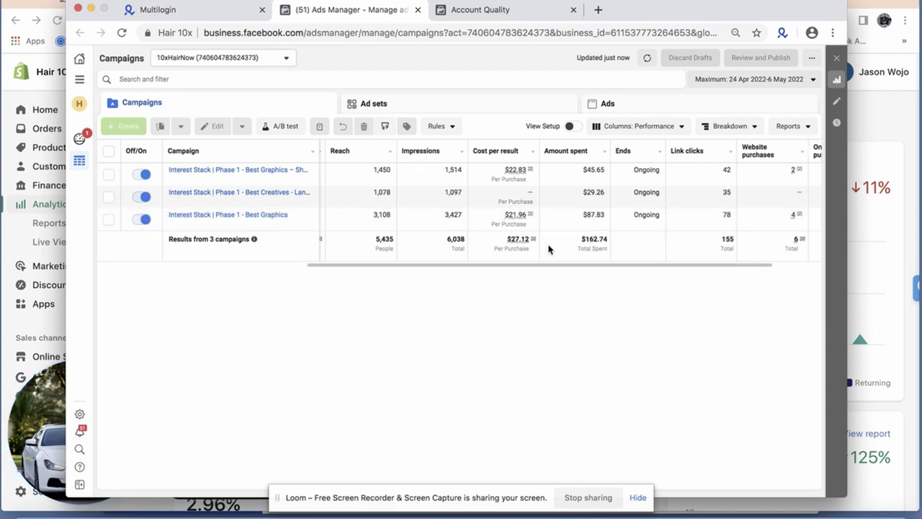
{"action": "mouse_move", "coordinate": [513, 236]}
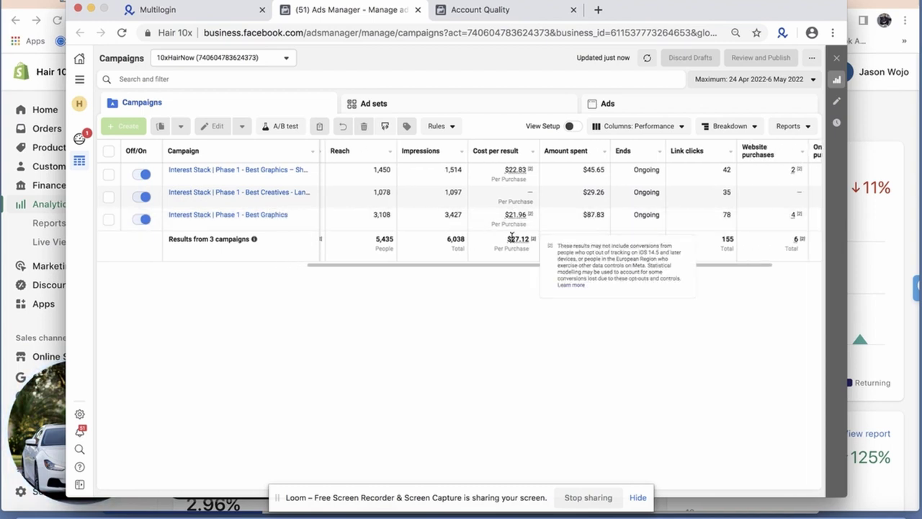
{"action": "scroll", "coordinate": [622, 181], "scroll_direction": "right", "scroll_amount": 2}
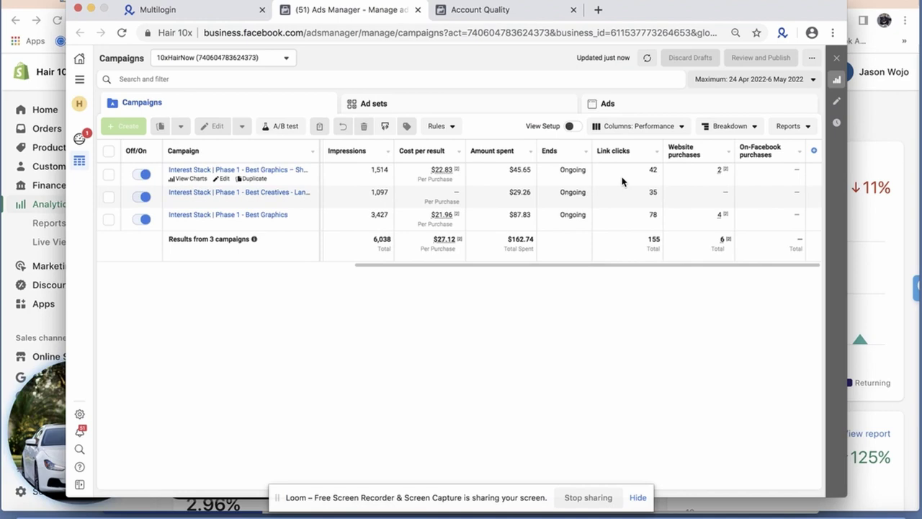
Search the column customisation for ROAS, add the Purchase ROAS (return on ad spend) column to the campaigns table and bring it into view.
{"action": "left_click", "coordinate": [815, 152]}
{"action": "left_click", "coordinate": [564, 300]}
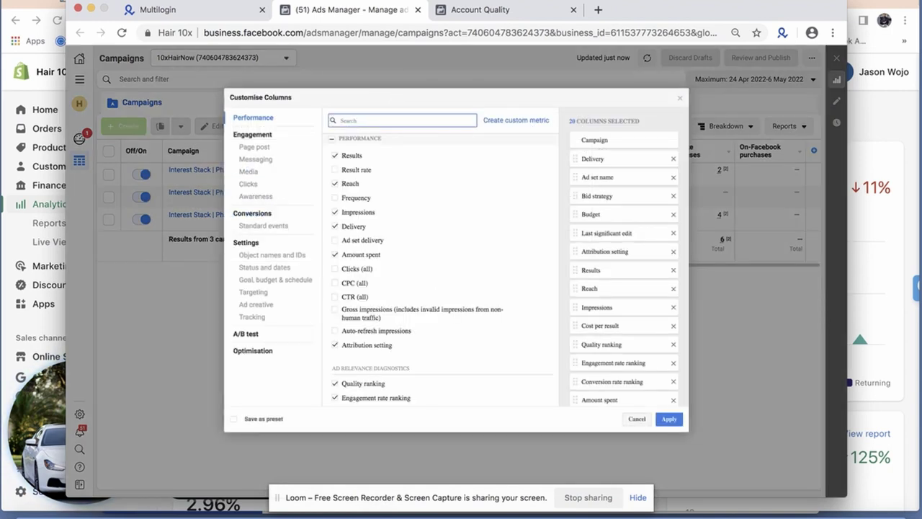
{"action": "type", "text": "ROA"}
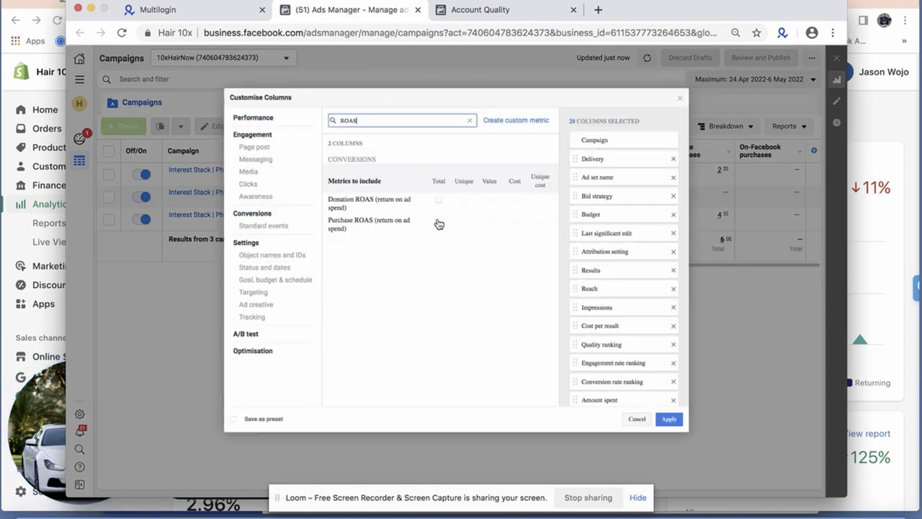
{"action": "type", "text": "S"}
{"action": "left_click", "coordinate": [439, 220]}
{"action": "left_click", "coordinate": [668, 418]}
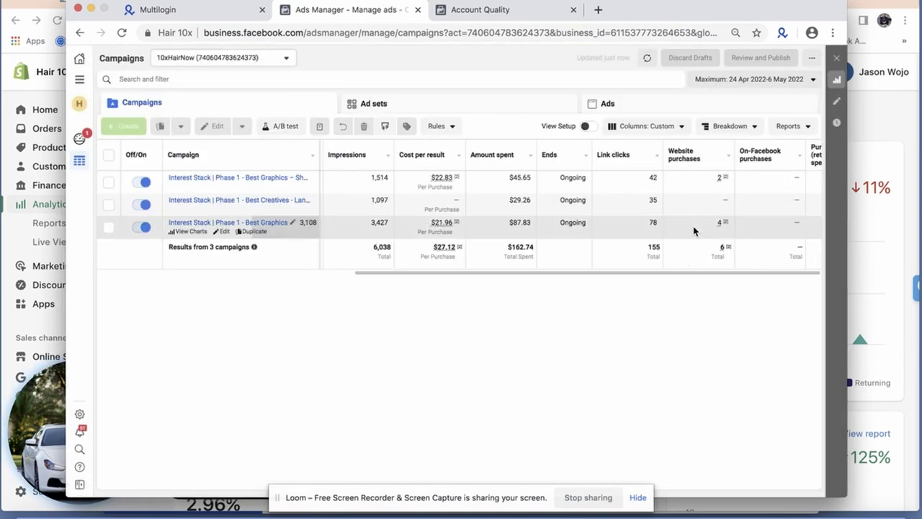
{"action": "scroll", "coordinate": [693, 231], "scroll_direction": "right", "scroll_amount": 5}
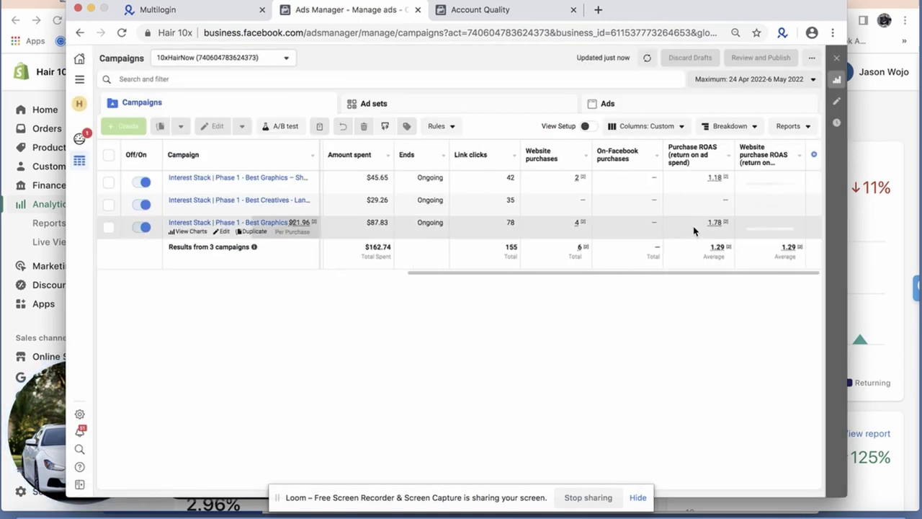
Compare the three campaigns' reach, cost per result, amount spent, link clicks, website purchases and purchase ROAS in the campaigns table.
{"action": "scroll", "coordinate": [522, 198], "scroll_direction": "left", "scroll_amount": 3}
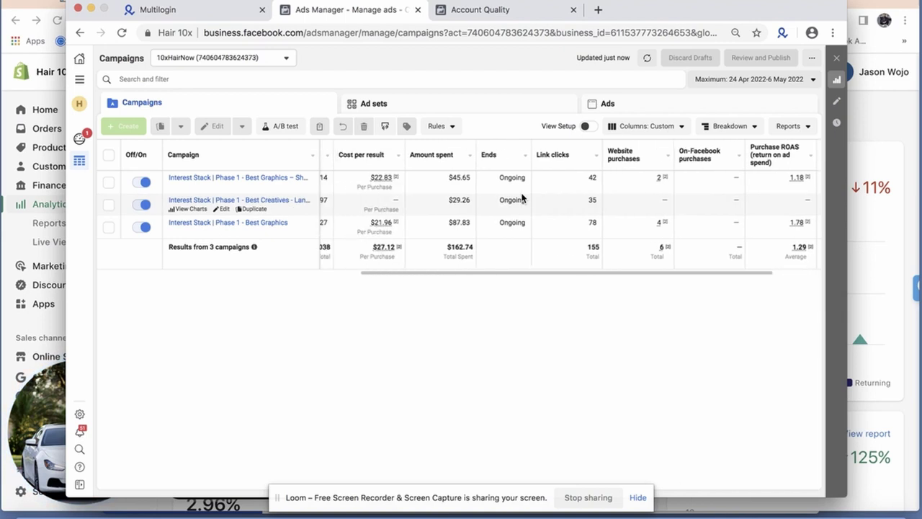
{"action": "scroll", "coordinate": [428, 184], "scroll_direction": "left", "scroll_amount": 3}
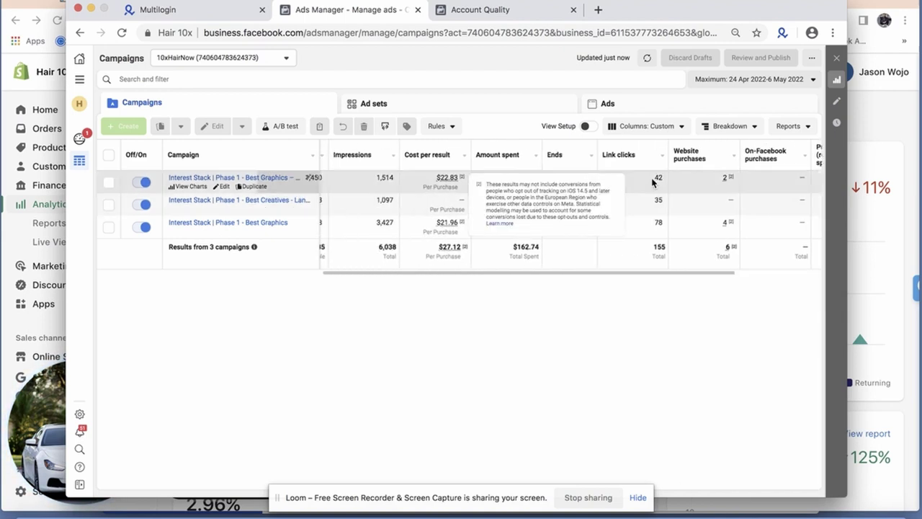
{"action": "scroll", "coordinate": [677, 181], "scroll_direction": "left", "scroll_amount": 3}
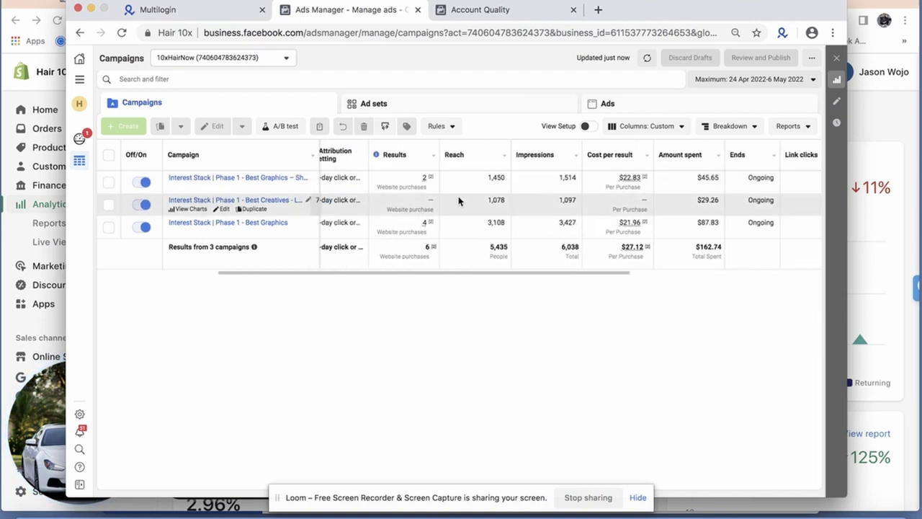
{"action": "scroll", "coordinate": [576, 191], "scroll_direction": "right", "scroll_amount": 5}
{"action": "mouse_move", "coordinate": [711, 181]}
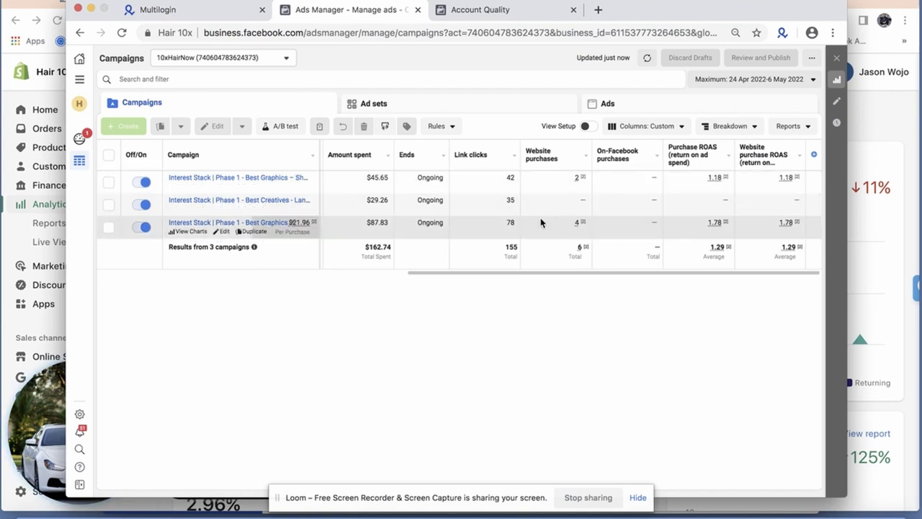
Examine the delivery, results, cost and purchase ROAS of the "Interest Stack | Phase 1 - Best Graphics" campaign, leaving it unselected.
{"action": "scroll", "coordinate": [504, 227], "scroll_direction": "left", "scroll_amount": 3}
{"action": "left_click", "coordinate": [504, 228]}
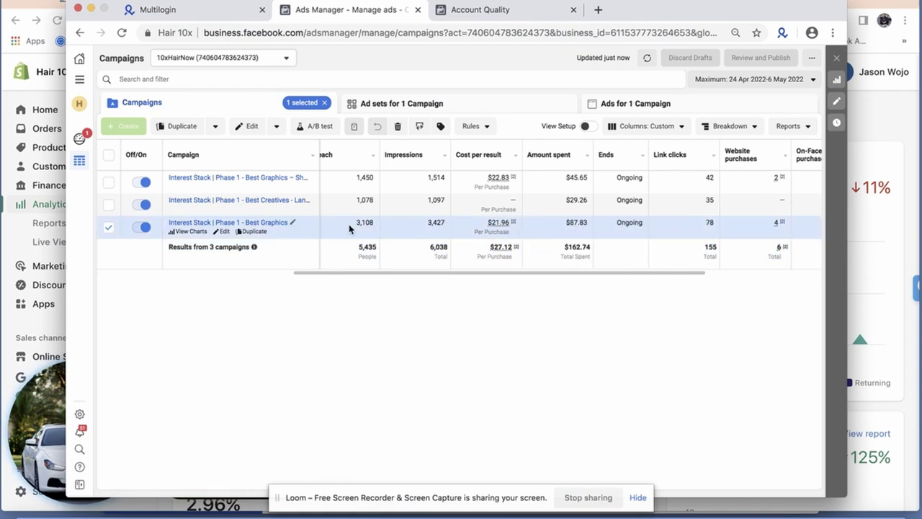
{"action": "scroll", "coordinate": [350, 228], "scroll_direction": "left", "scroll_amount": 5}
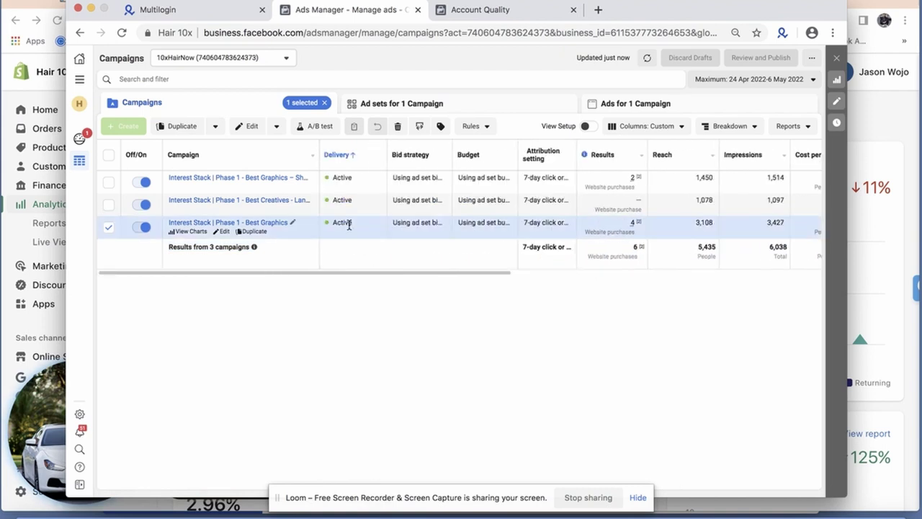
{"action": "left_click", "coordinate": [110, 229]}
{"action": "scroll", "coordinate": [668, 230], "scroll_direction": "right", "scroll_amount": 4}
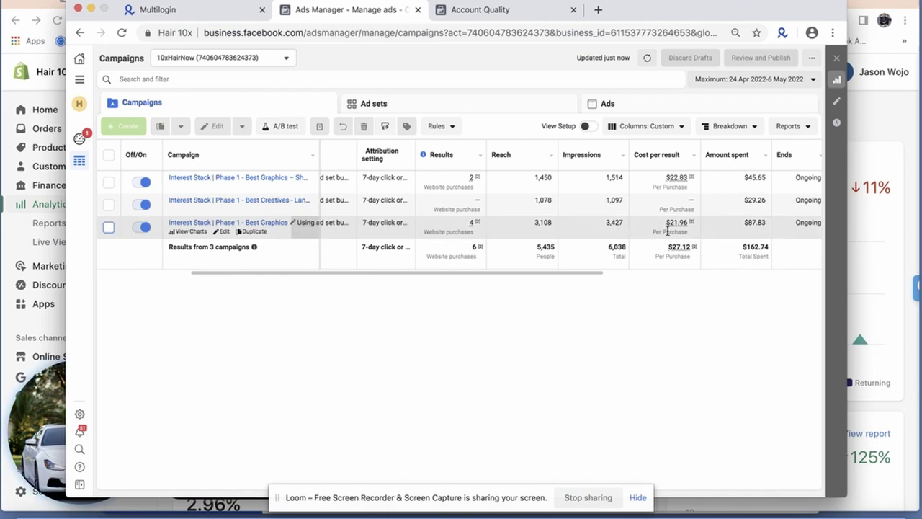
{"action": "scroll", "coordinate": [669, 231], "scroll_direction": "right", "scroll_amount": 5}
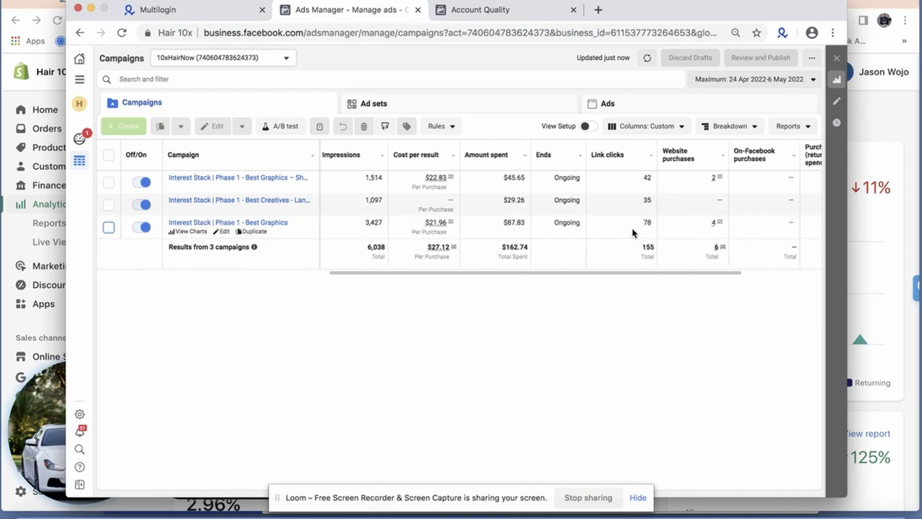
{"action": "scroll", "coordinate": [632, 232], "scroll_direction": "right", "scroll_amount": 3}
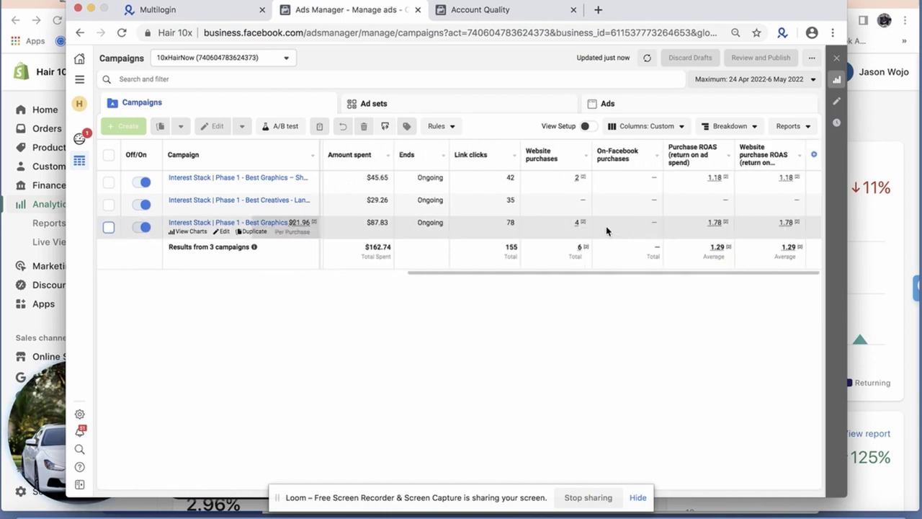
{"action": "scroll", "coordinate": [432, 230], "scroll_direction": "left", "scroll_amount": 10}
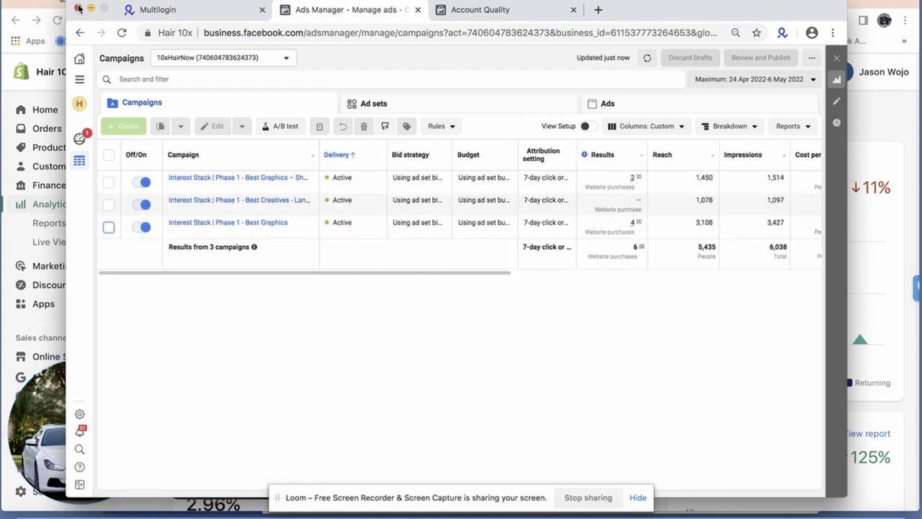
Look at the Facebook account restriction in Account Quality and close that browser window to return to the Shopify admin.
{"action": "left_click", "coordinate": [514, 13]}
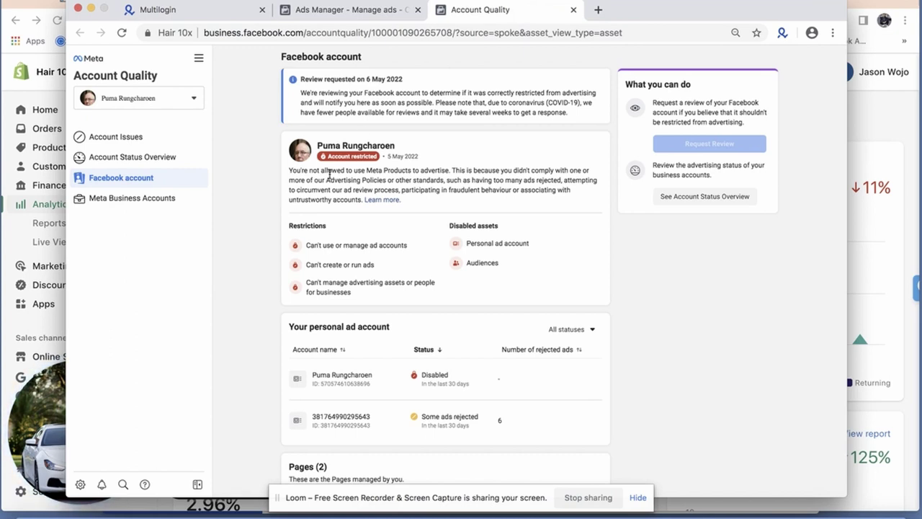
{"action": "left_click", "coordinate": [77, 10]}
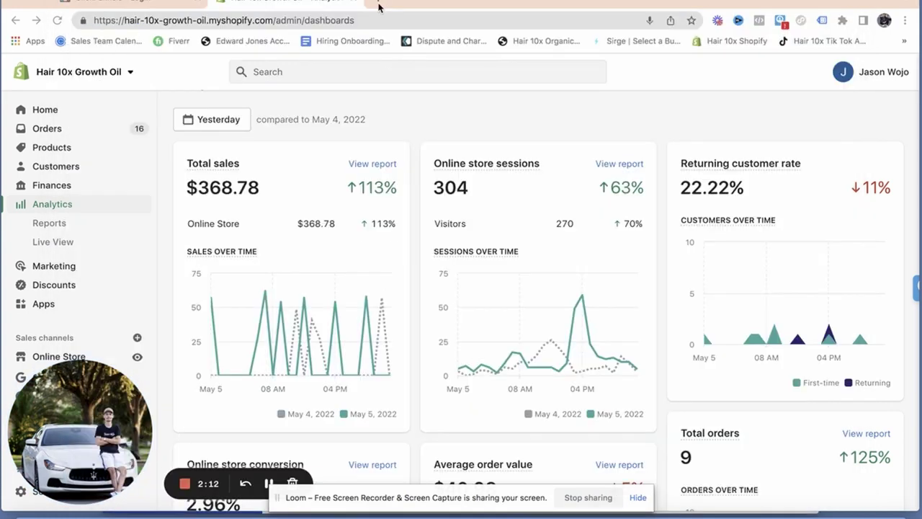
Go to the store home, open Live View and examine visitors, sessions, top locations, customers and top products.
{"action": "left_click", "coordinate": [90, 116]}
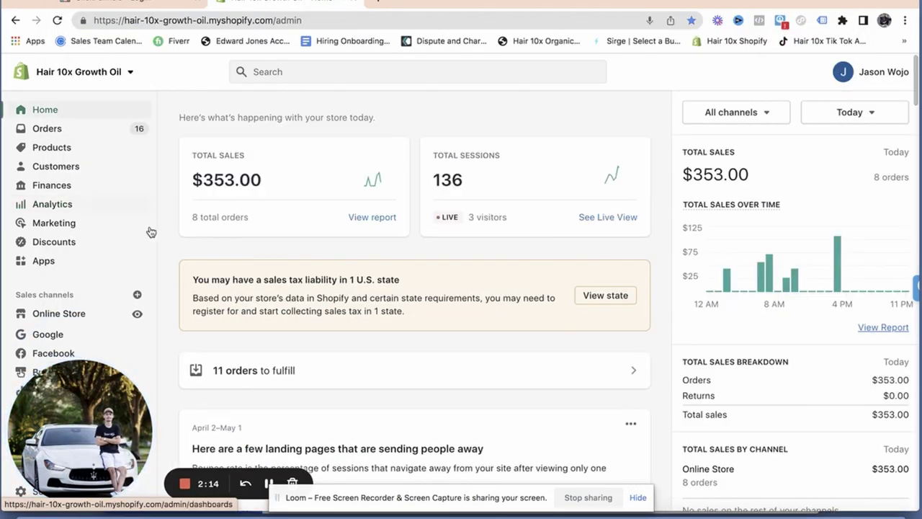
{"action": "left_click", "coordinate": [610, 217]}
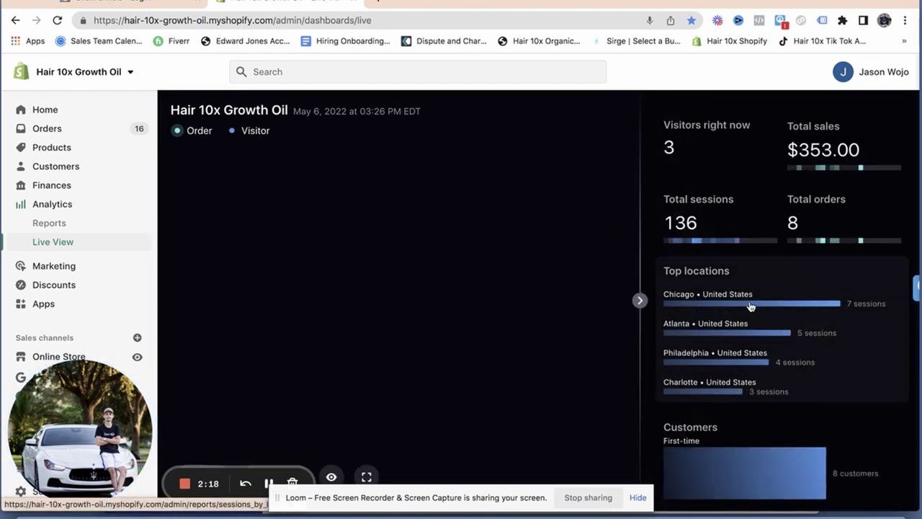
{"action": "scroll", "coordinate": [749, 306], "scroll_direction": "down", "scroll_amount": 5}
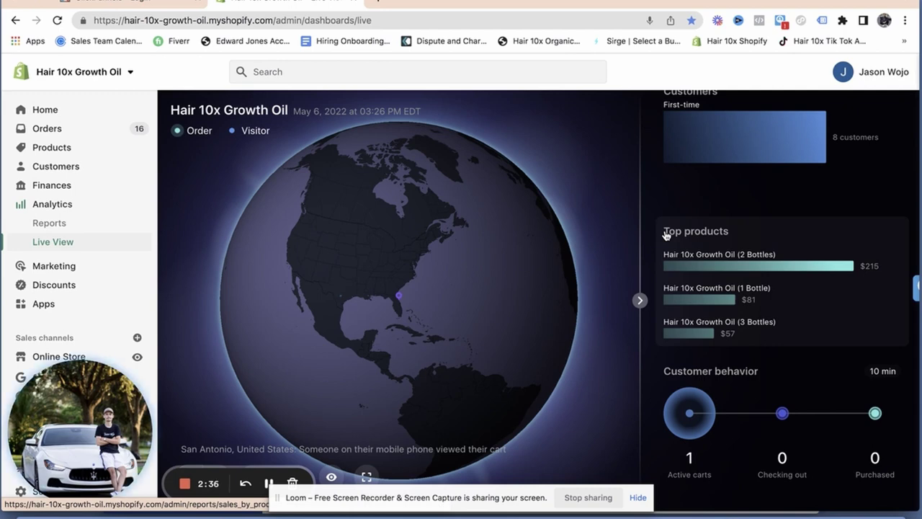
{"action": "scroll", "coordinate": [666, 234], "scroll_direction": "up", "scroll_amount": 5}
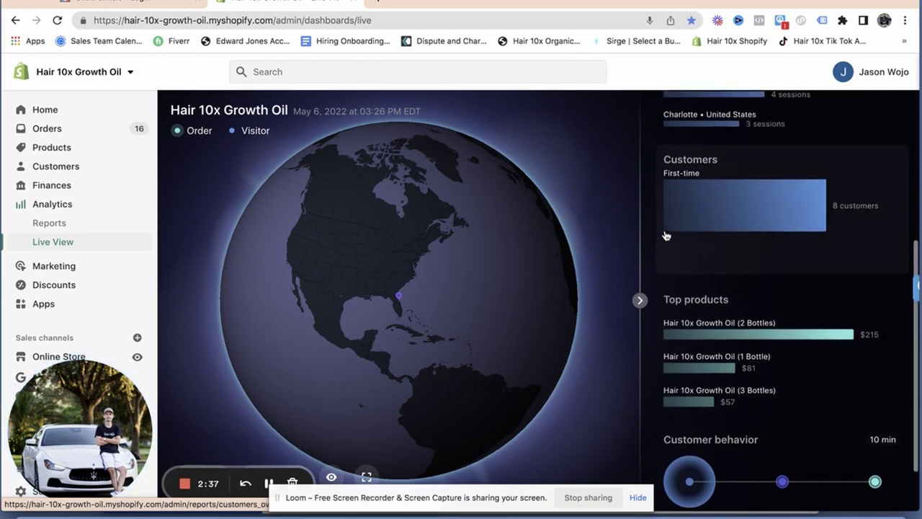
{"action": "scroll", "coordinate": [721, 217], "scroll_direction": "down", "scroll_amount": 5}
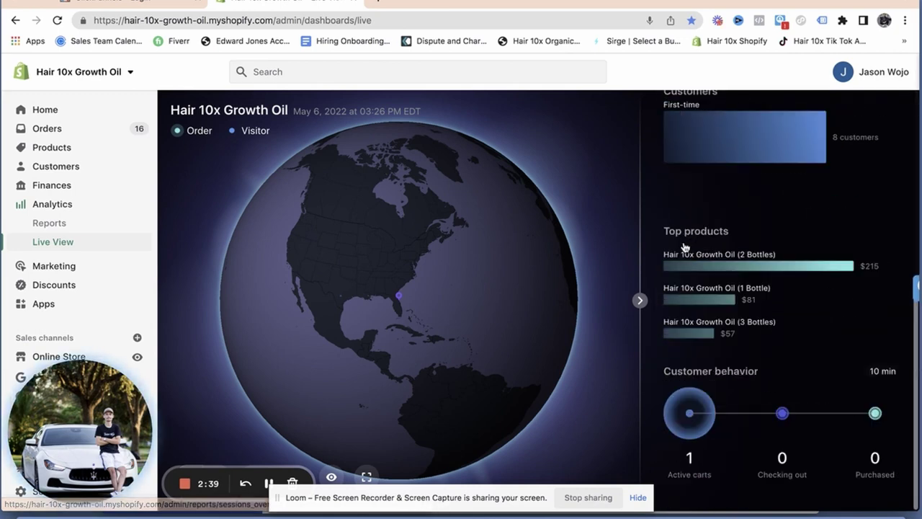
Return to the store home and show the total sales for Yesterday.
{"action": "left_click", "coordinate": [72, 113]}
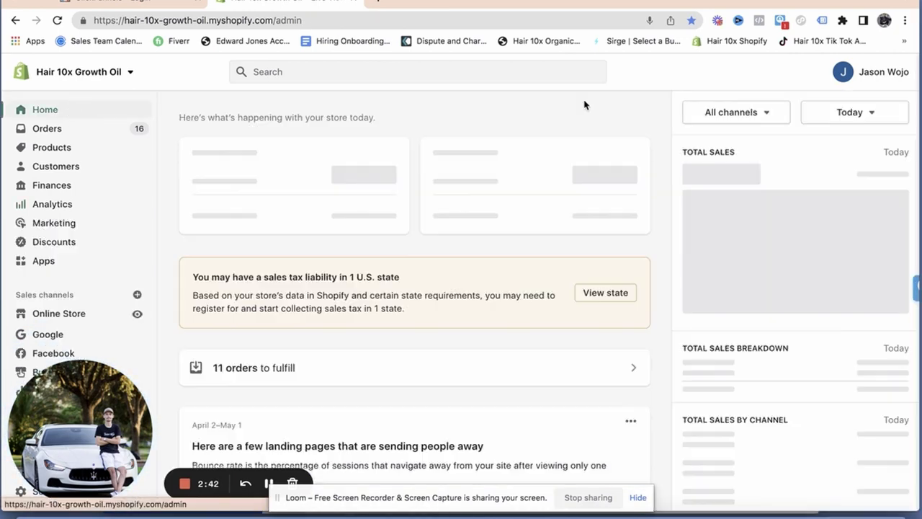
{"action": "left_click", "coordinate": [816, 117]}
{"action": "left_click", "coordinate": [731, 171]}
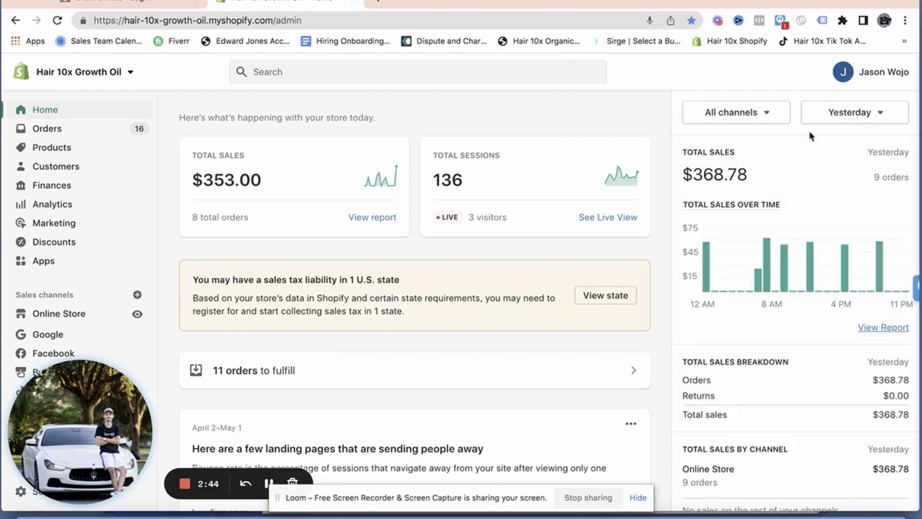
Set the sales overview to This month and inspect the daily sales bars and total sales.
{"action": "left_click", "coordinate": [881, 114]}
{"action": "left_click", "coordinate": [735, 236]}
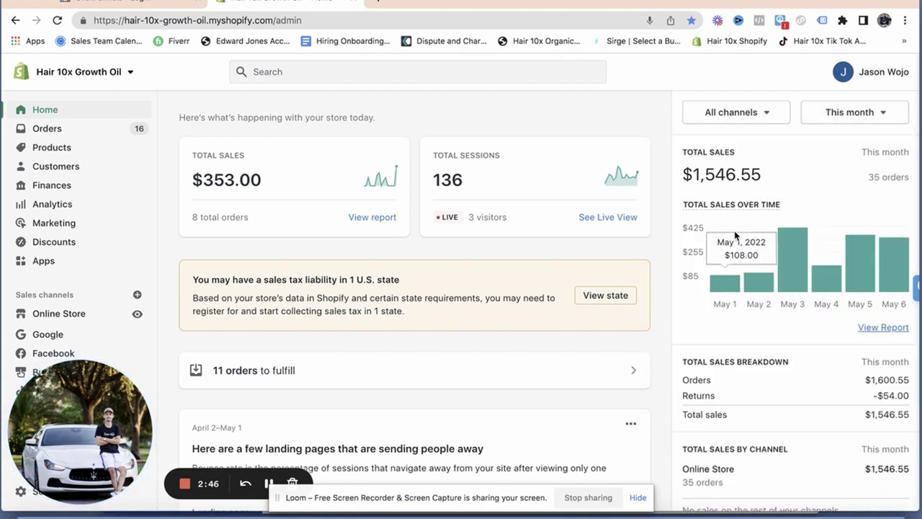
{"action": "mouse_move", "coordinate": [828, 278]}
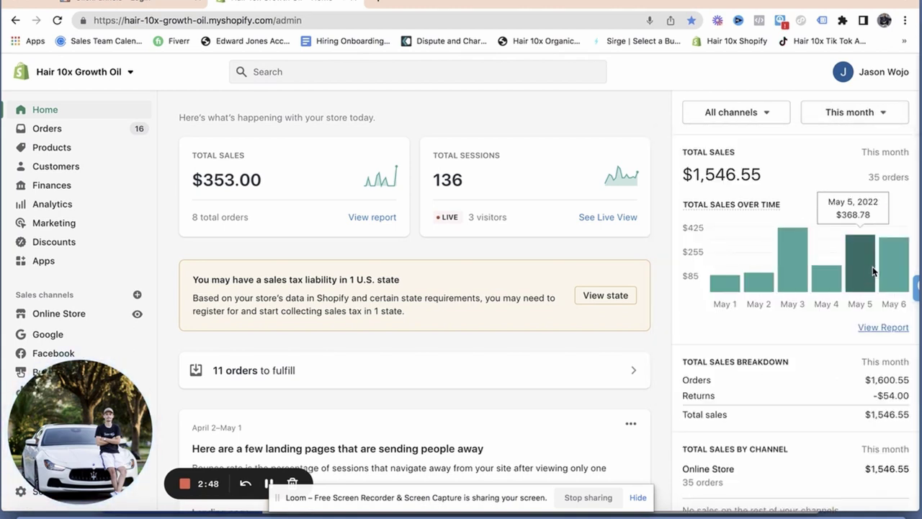
{"action": "mouse_move", "coordinate": [800, 270]}
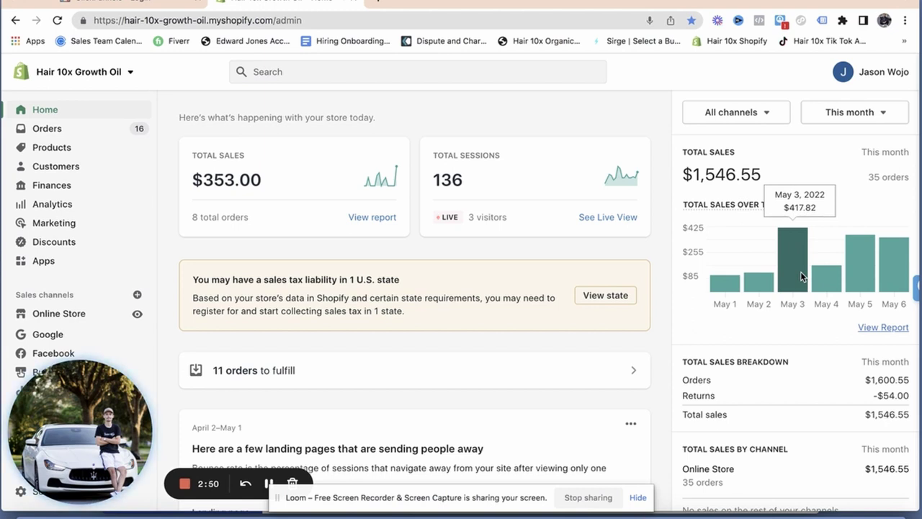
{"action": "left_click_drag", "start_coordinate": [679, 172], "coordinate": [856, 180]}
{"action": "left_click", "coordinate": [854, 184]}
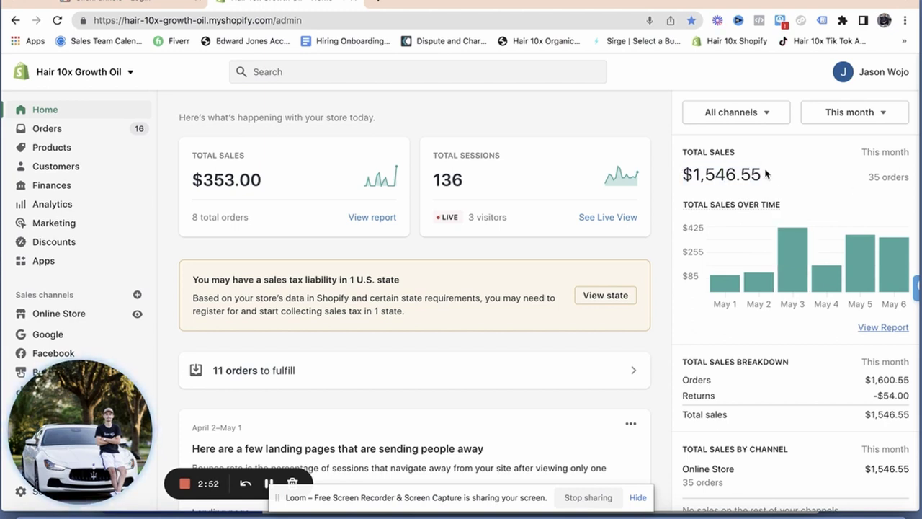
Set the sales overview to April 1–30, 2022 and view the month's total sales and daily chart.
{"action": "left_click", "coordinate": [820, 121]}
{"action": "left_click", "coordinate": [670, 261]}
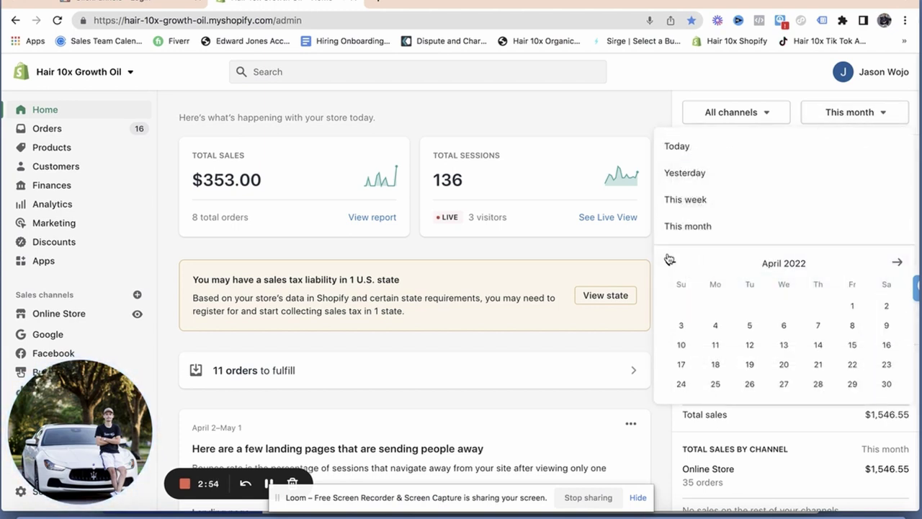
{"action": "left_click", "coordinate": [769, 343]}
{"action": "left_click", "coordinate": [852, 305]}
{"action": "left_click", "coordinate": [886, 383]}
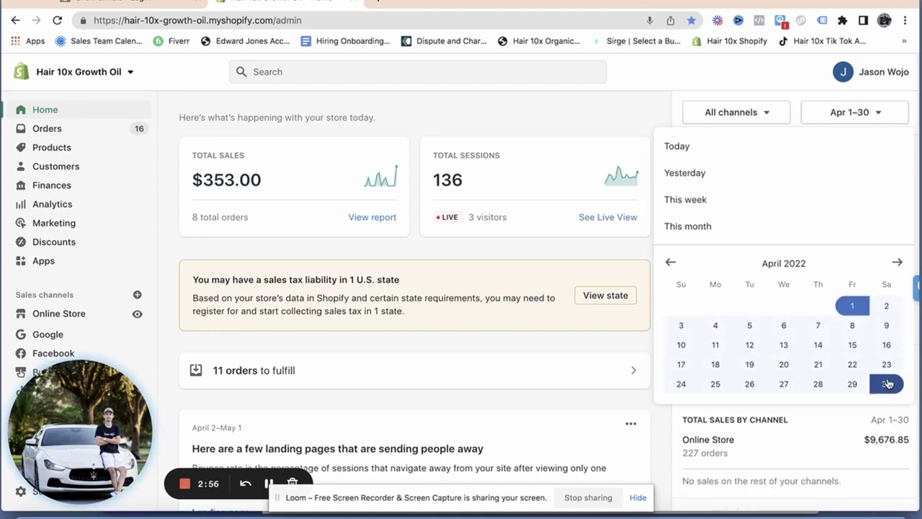
{"action": "left_click", "coordinate": [645, 114]}
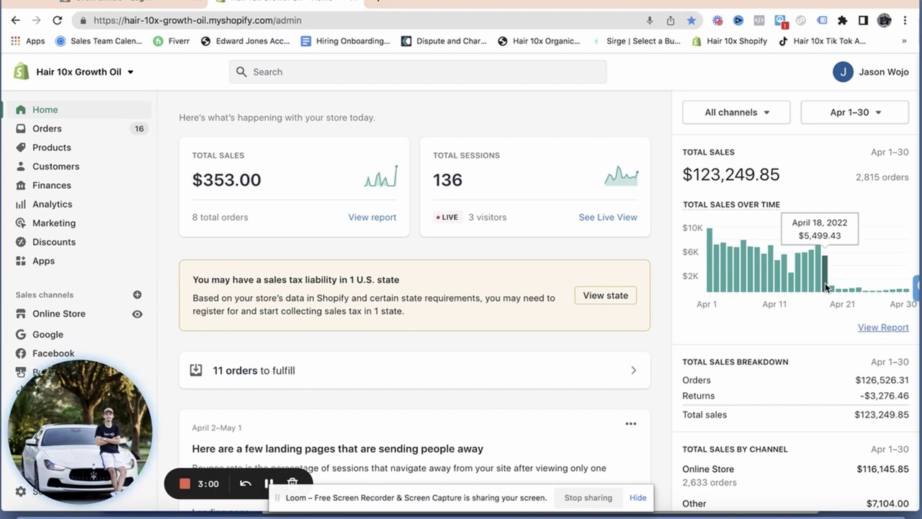
Set the sales overview to March 1–April 30, 2022 and inspect its total sales, daily chart and order count.
{"action": "left_click", "coordinate": [853, 112]}
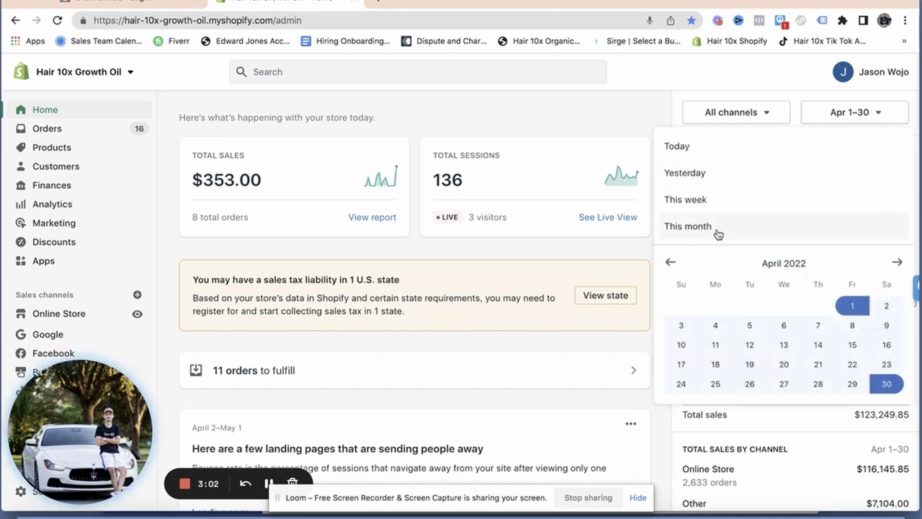
{"action": "left_click", "coordinate": [672, 261]}
{"action": "left_click", "coordinate": [749, 305]}
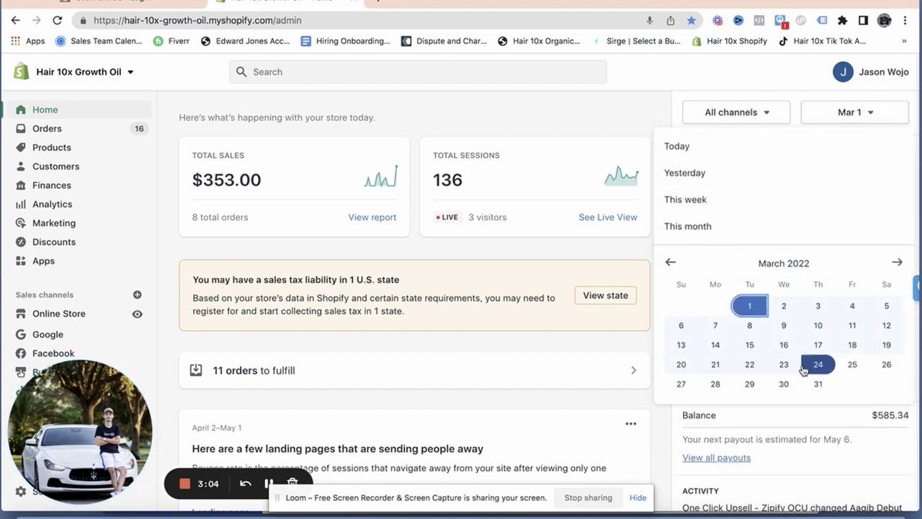
{"action": "left_click", "coordinate": [897, 262]}
{"action": "left_click", "coordinate": [886, 383]}
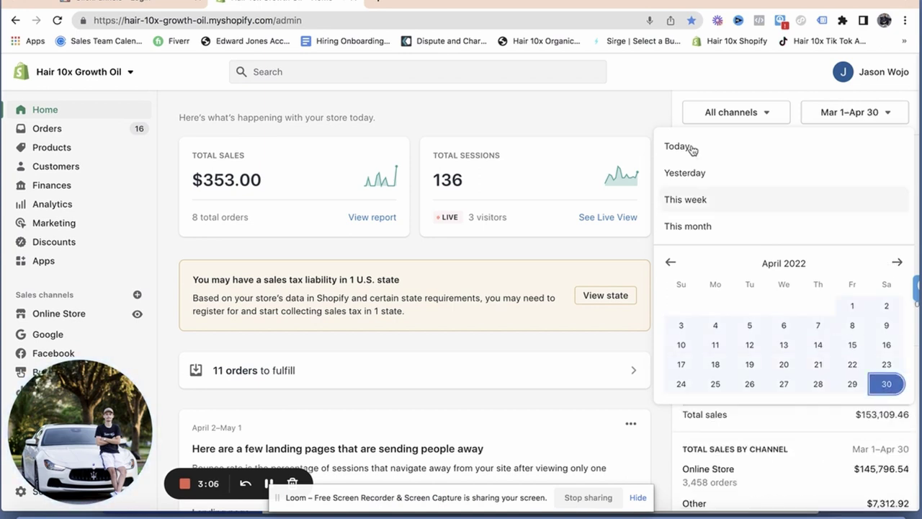
{"action": "left_click", "coordinate": [614, 113]}
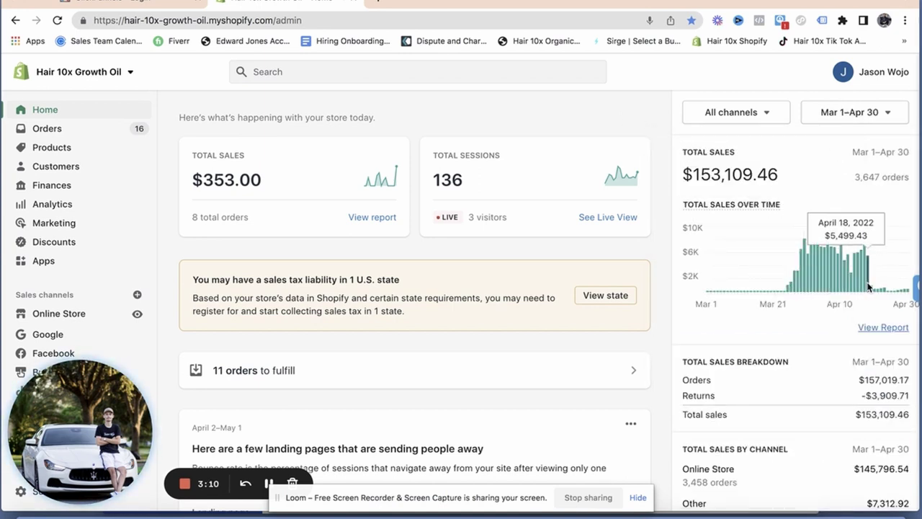
{"action": "triple_click", "coordinate": [854, 179]}
{"action": "left_click", "coordinate": [665, 96]}
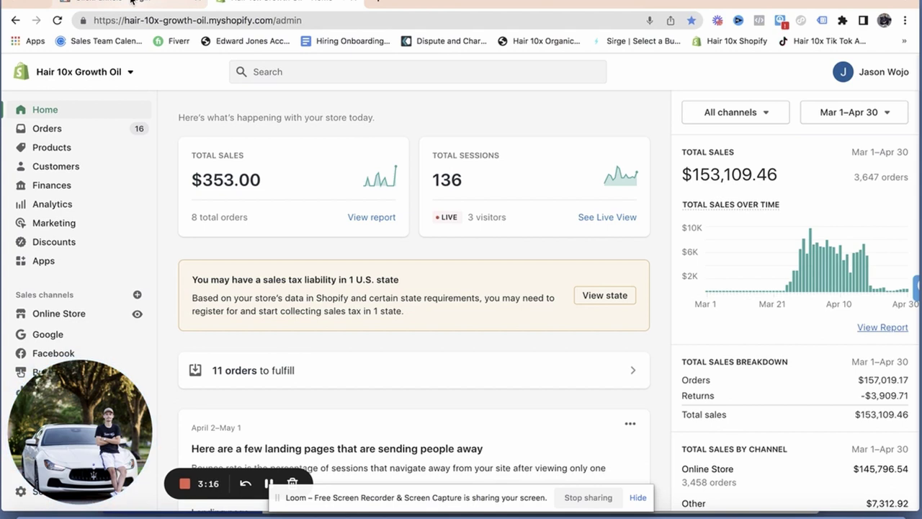
Open Live View again and examine the store's top products and customer behavior.
{"action": "left_click", "coordinate": [608, 218]}
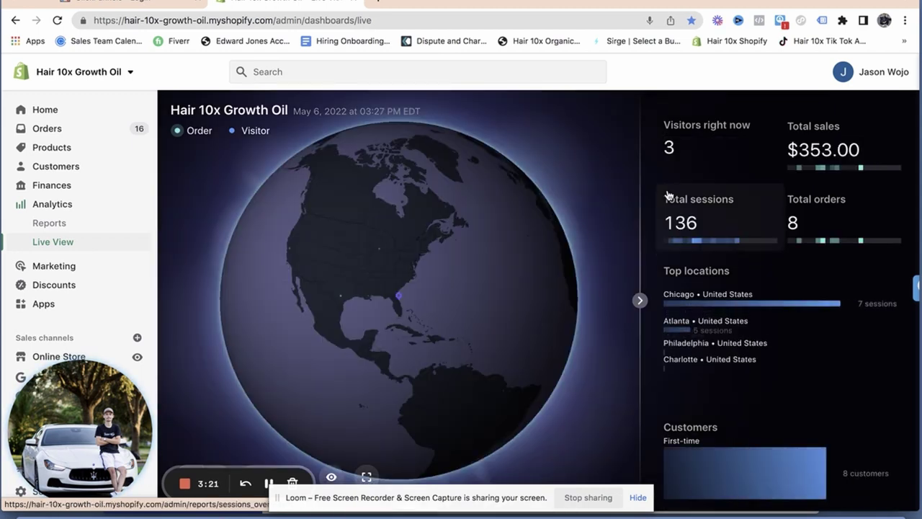
{"action": "scroll", "coordinate": [677, 260], "scroll_direction": "down", "scroll_amount": 5}
{"action": "scroll", "coordinate": [677, 260], "scroll_direction": "down", "scroll_amount": 1}
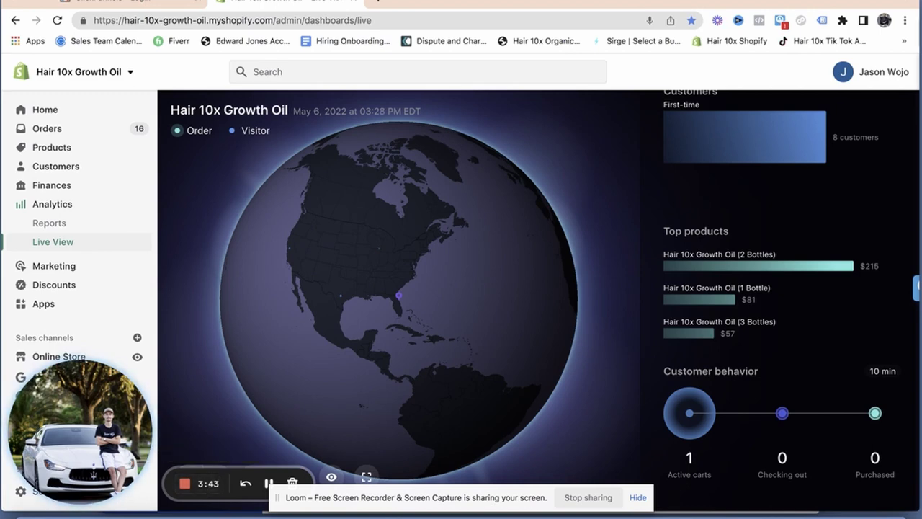
Open Calendly in a new tab and look at the advertising team's event types and its 30-minute round-robin booking call.
{"action": "left_click", "coordinate": [379, 1]}
{"action": "left_click", "coordinate": [84, 43]}
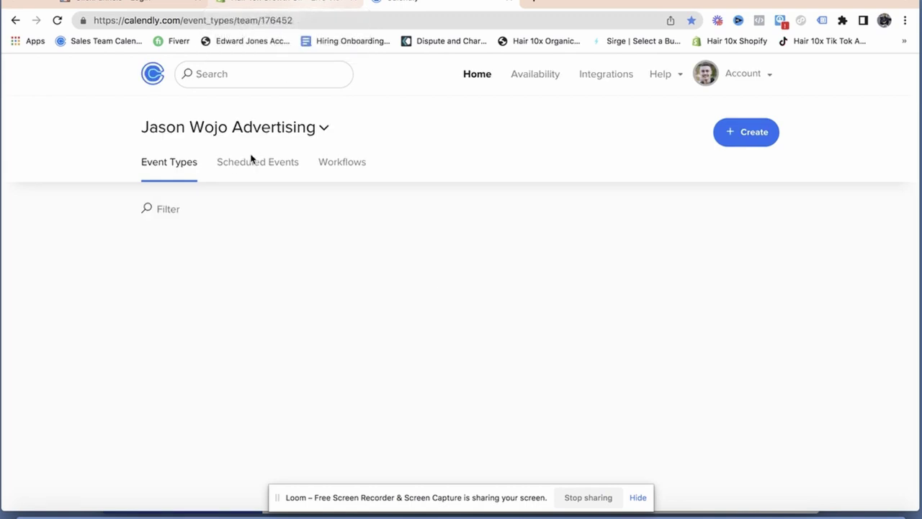
{"action": "scroll", "coordinate": [245, 376], "scroll_direction": "down", "scroll_amount": 2}
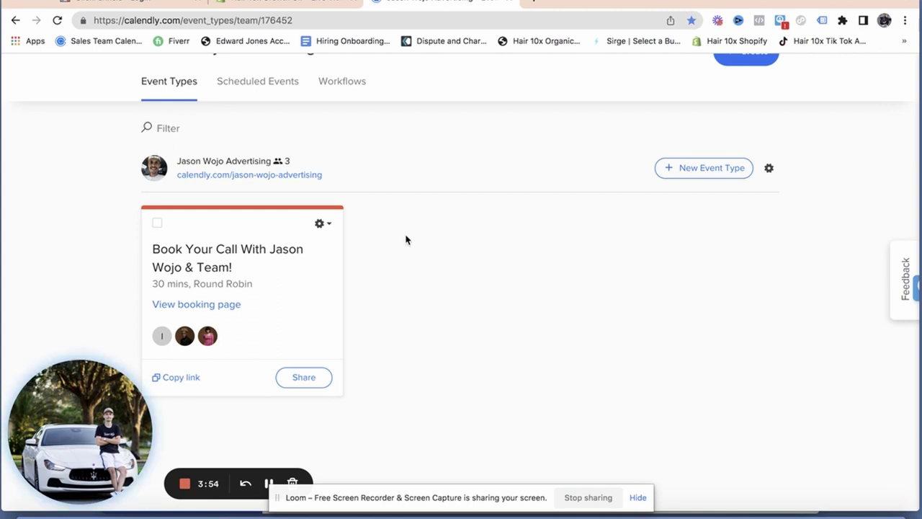
Force quit the unresponsive Multilogin application and return to the Calendly event types page.
{"action": "scroll", "coordinate": [405, 240], "scroll_direction": "up", "scroll_amount": 2}
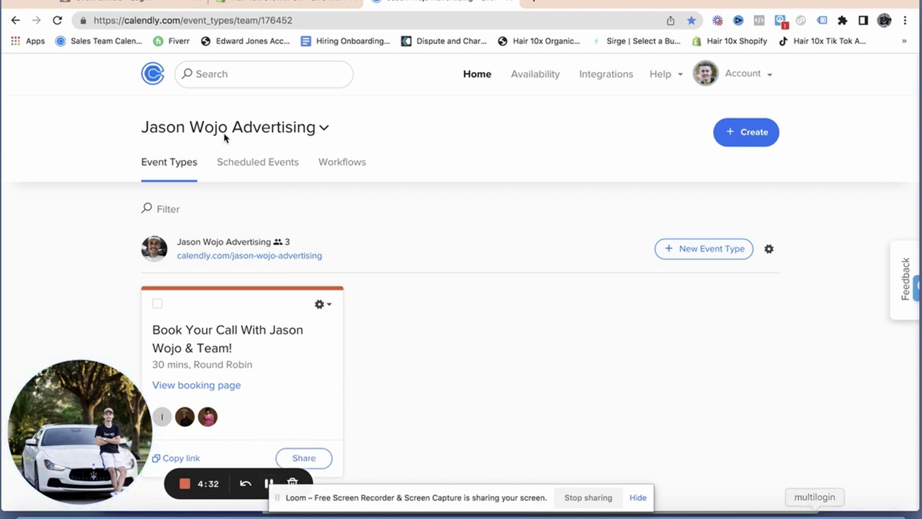
{"action": "left_click", "coordinate": [9, 1]}
{"action": "left_click", "coordinate": [65, 62]}
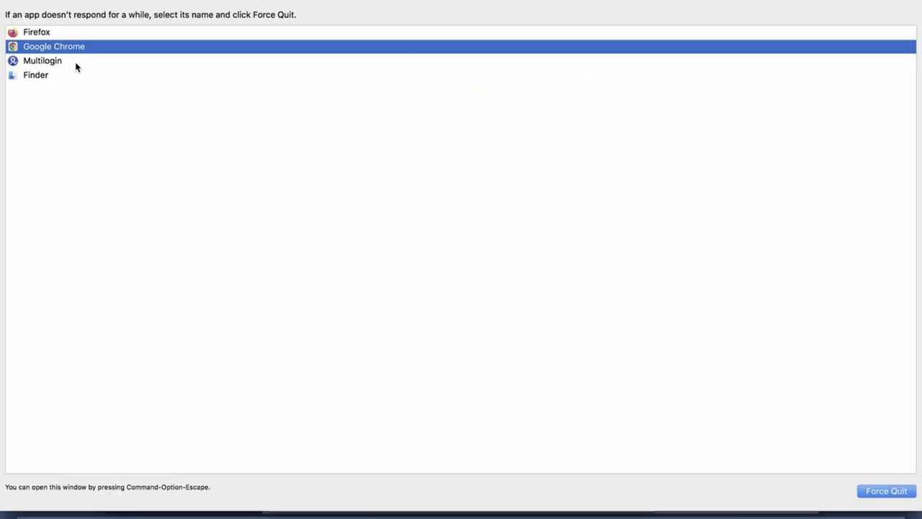
{"action": "left_click", "coordinate": [81, 62]}
{"action": "key", "text": "Return"}
{"action": "key", "text": "Return"}
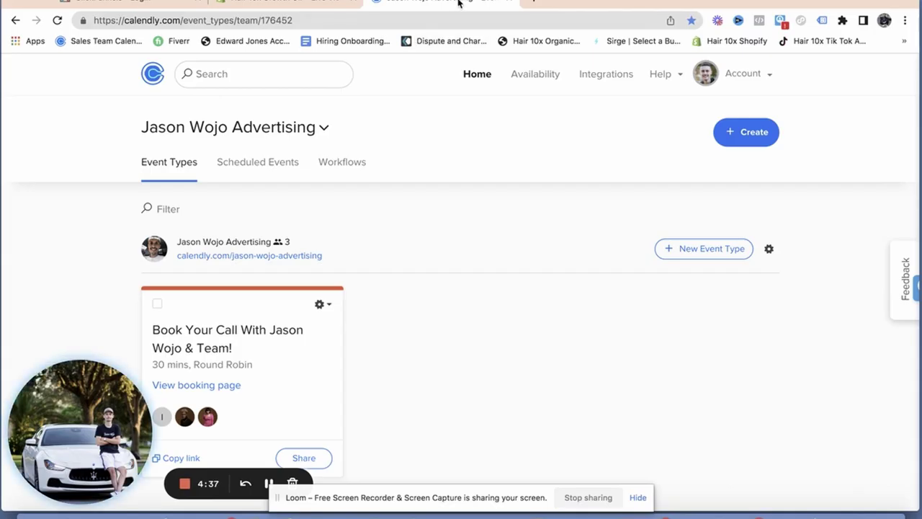
Switch back to the hair growth oil store's Live View and examine its sales, orders, top products and customer behavior.
{"action": "left_click", "coordinate": [294, 5]}
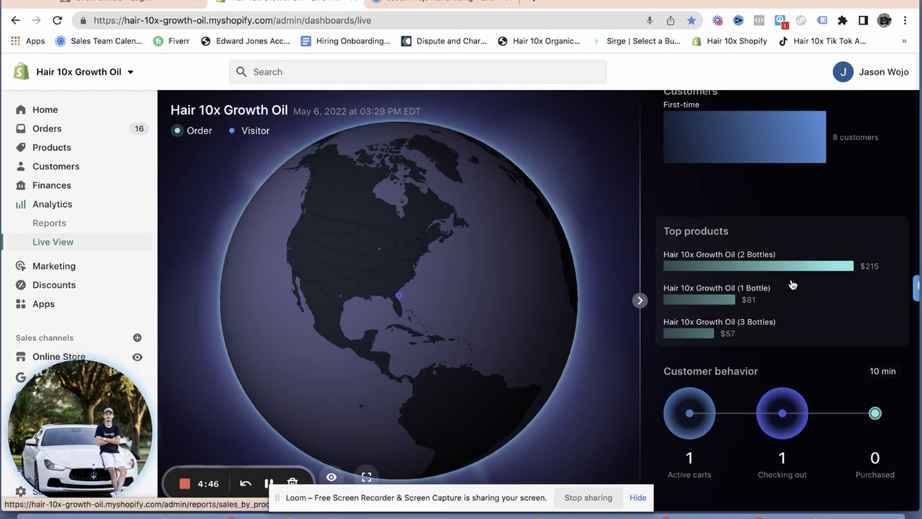
{"action": "scroll", "coordinate": [792, 285], "scroll_direction": "up", "scroll_amount": 5}
{"action": "scroll", "coordinate": [792, 284], "scroll_direction": "down", "scroll_amount": 5}
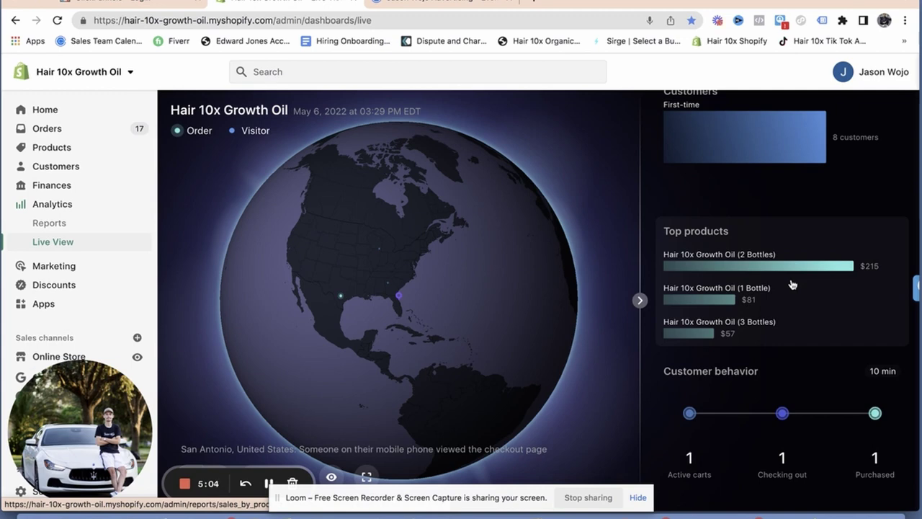
{"action": "scroll", "coordinate": [792, 284], "scroll_direction": "up", "scroll_amount": 5}
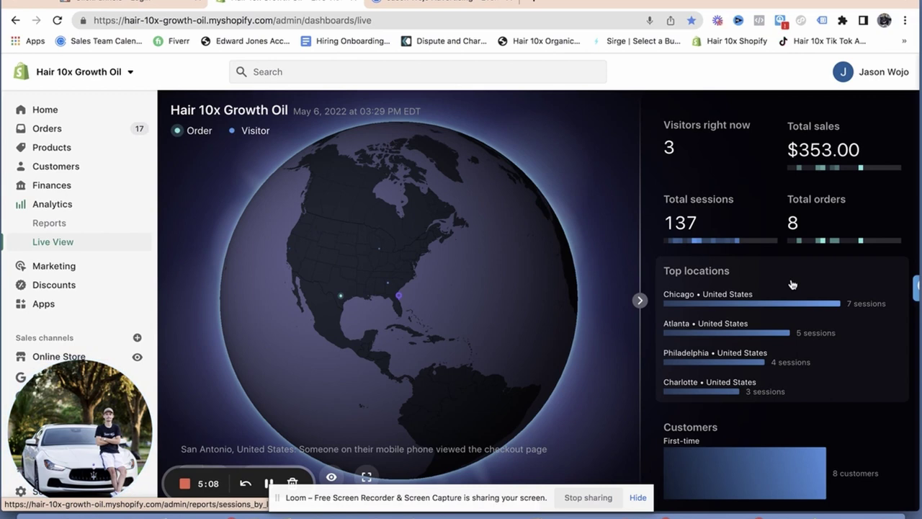
{"action": "scroll", "coordinate": [792, 284], "scroll_direction": "down", "scroll_amount": 5}
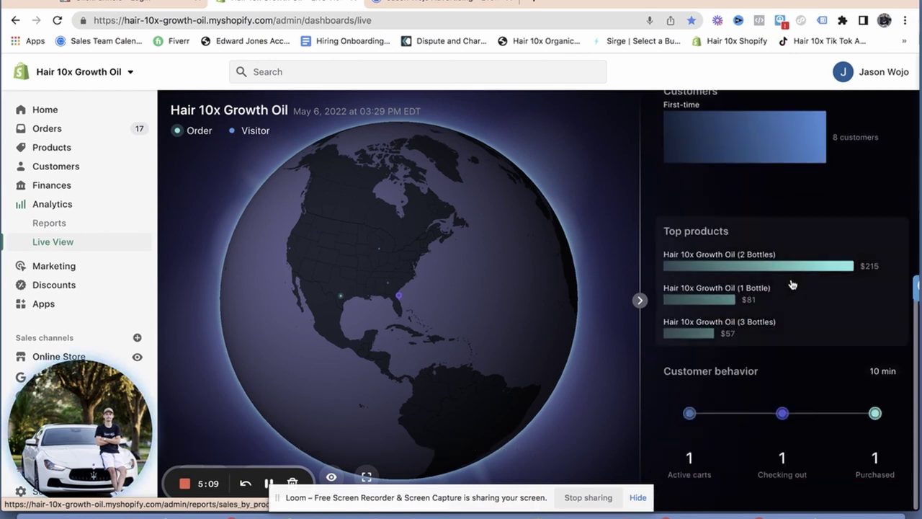
{"action": "scroll", "coordinate": [791, 285], "scroll_direction": "up", "scroll_amount": 5}
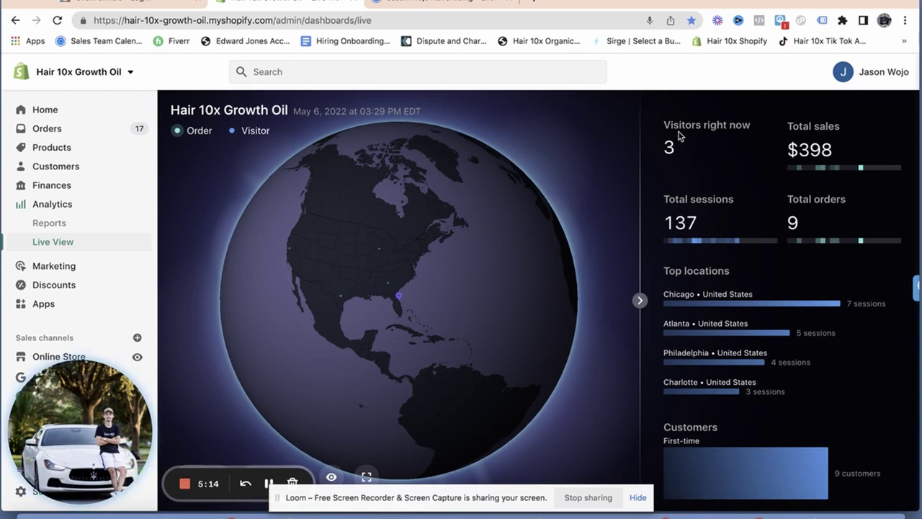
{"action": "scroll", "coordinate": [721, 276], "scroll_direction": "down", "scroll_amount": 5}
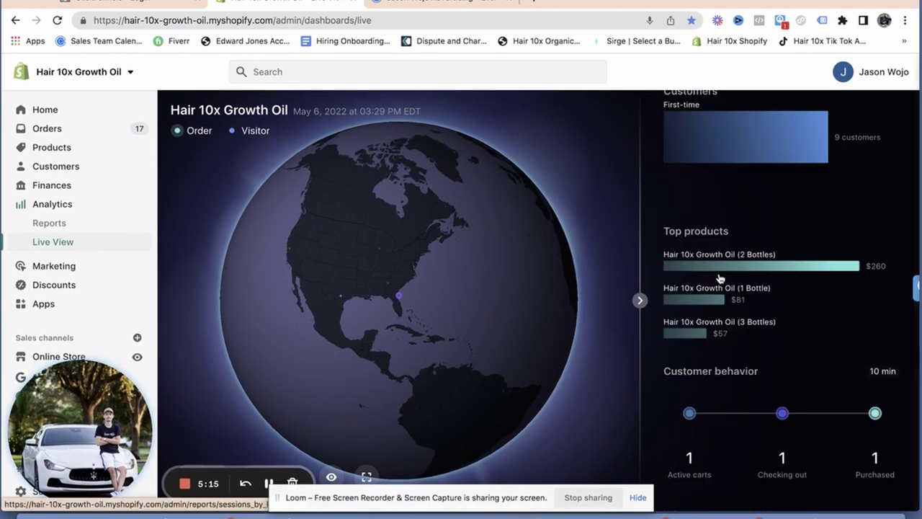
{"action": "scroll", "coordinate": [718, 278], "scroll_direction": "up", "scroll_amount": 5}
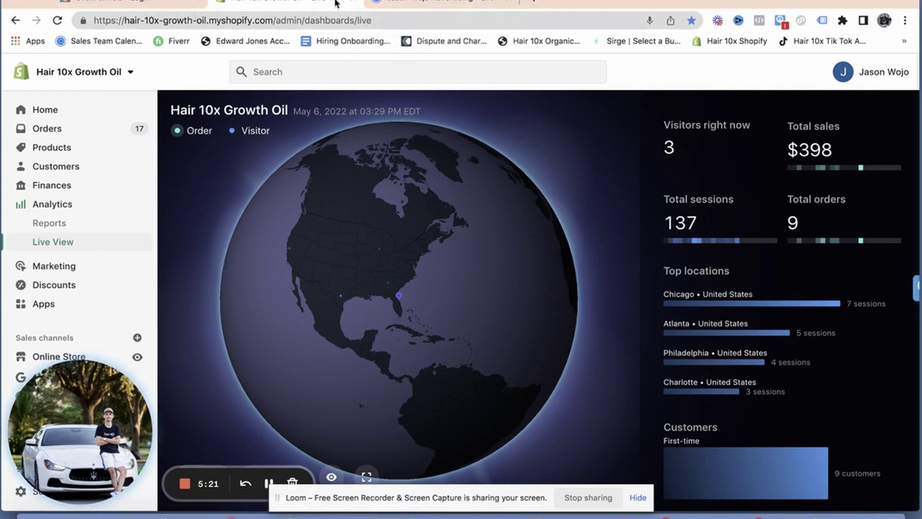
Open the advertiser's own YouTube channel in a new tab and look over its featured video and recent uploads.
{"action": "left_click", "coordinate": [537, 6]}
{"action": "type", "text": "youtube.com/c/JasonWojoOfficial"}
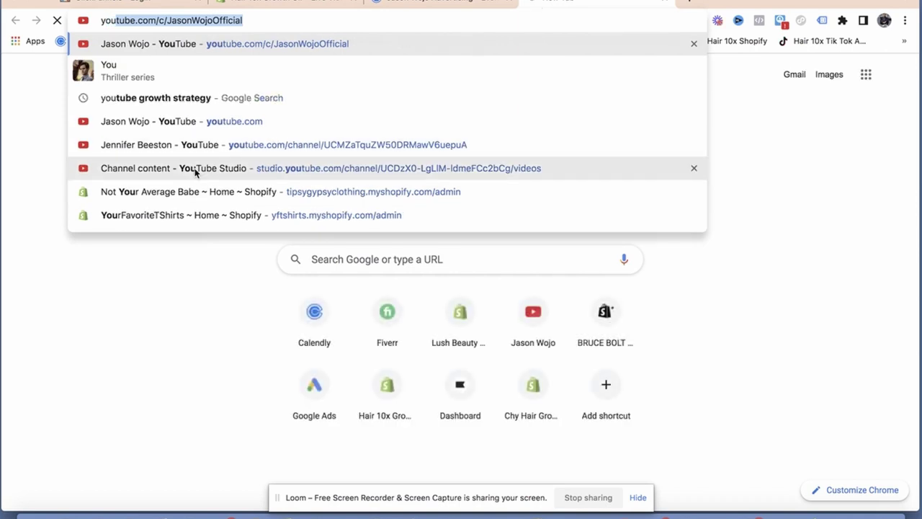
{"action": "left_click", "coordinate": [259, 42]}
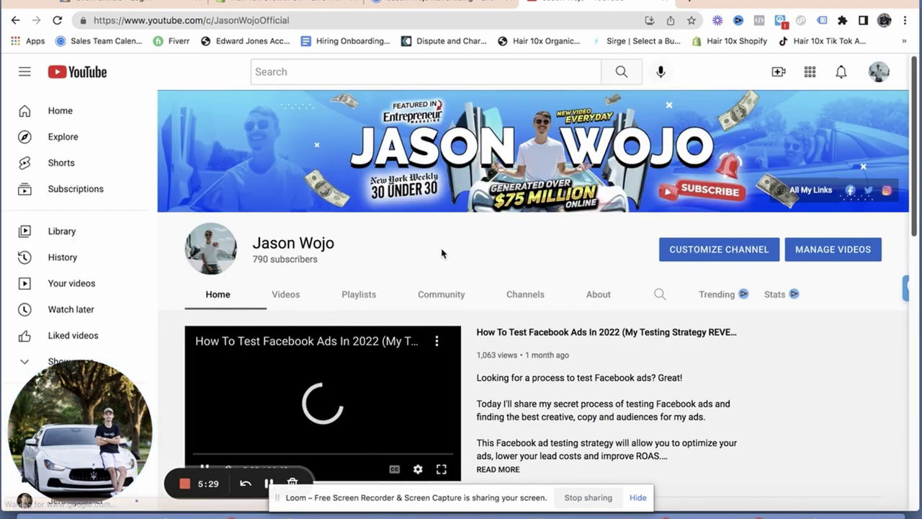
{"action": "scroll", "coordinate": [251, 329], "scroll_direction": "down", "scroll_amount": 2}
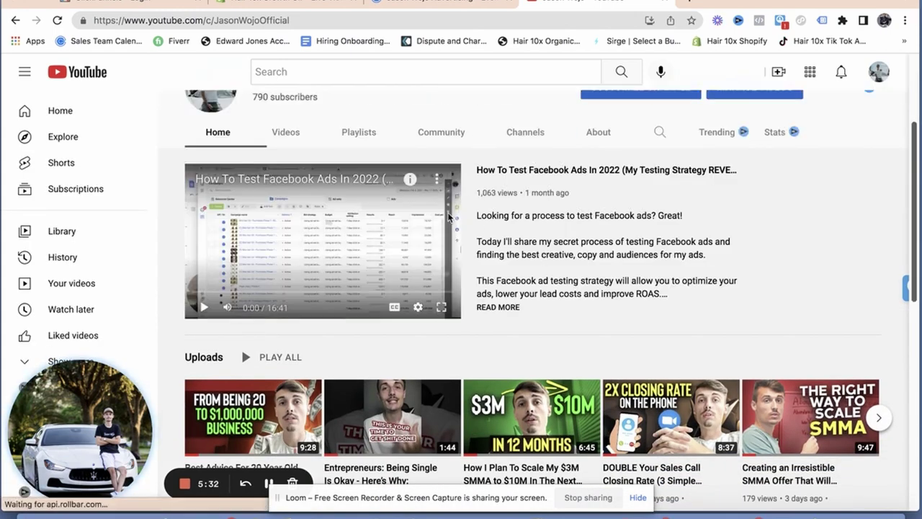
{"action": "scroll", "coordinate": [543, 258], "scroll_direction": "down", "scroll_amount": 1}
Open the channel's video management in YouTube Studio and close the public channel page.
{"action": "scroll", "coordinate": [681, 188], "scroll_direction": "up", "scroll_amount": 3}
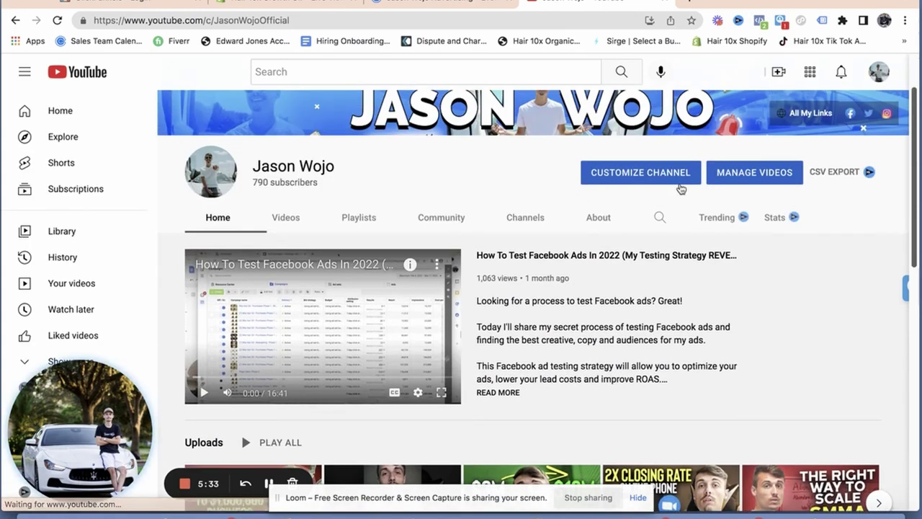
{"action": "left_click", "coordinate": [772, 175]}
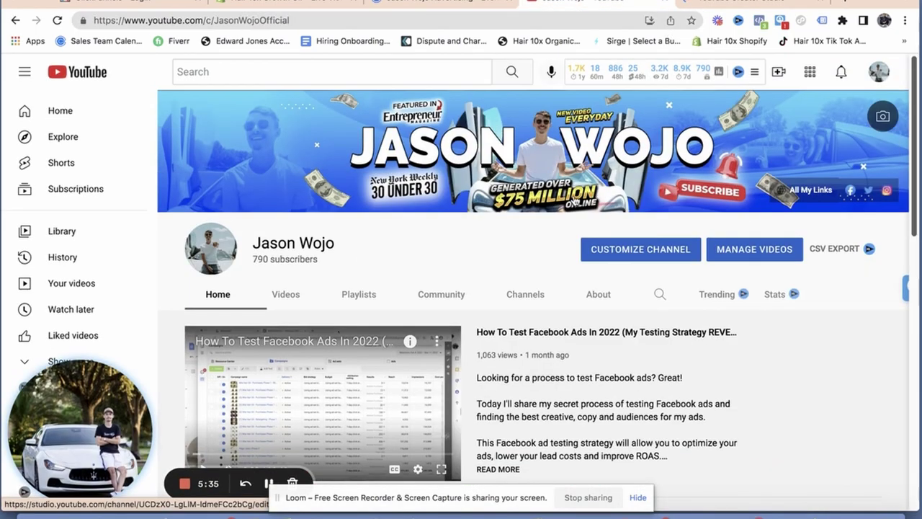
{"action": "left_click", "coordinate": [663, 3]}
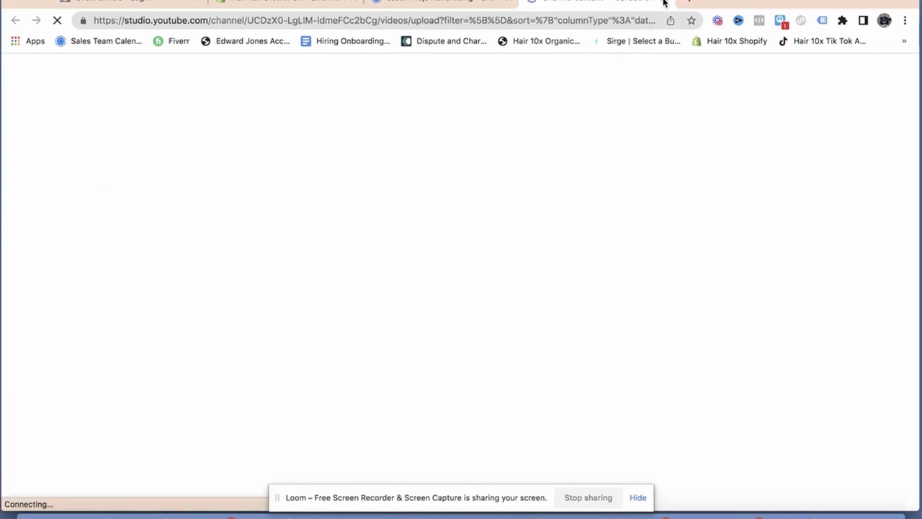